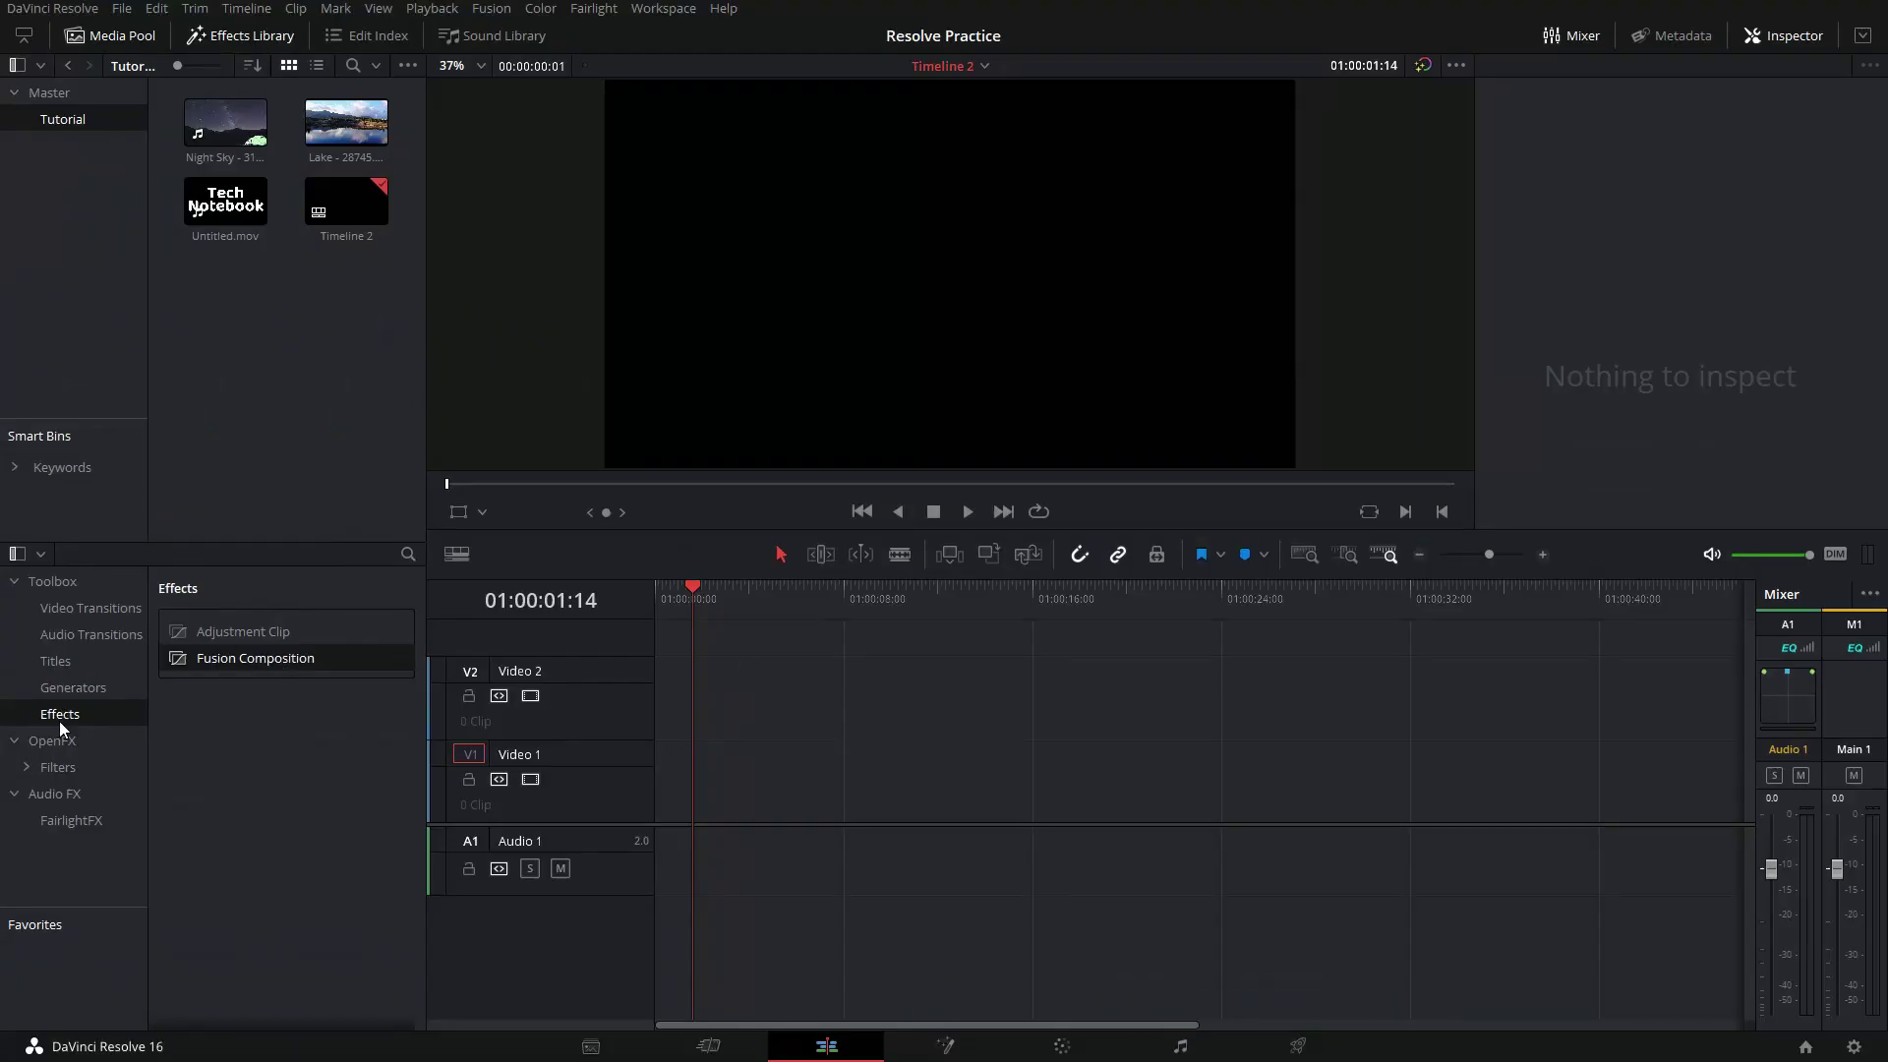
Step: Add a Fusion Composition clip to the start of Video 1 and open it in the Fusion page
{"action": "left_click_drag", "start_coordinate": [246, 658], "coordinate": [659, 800]}
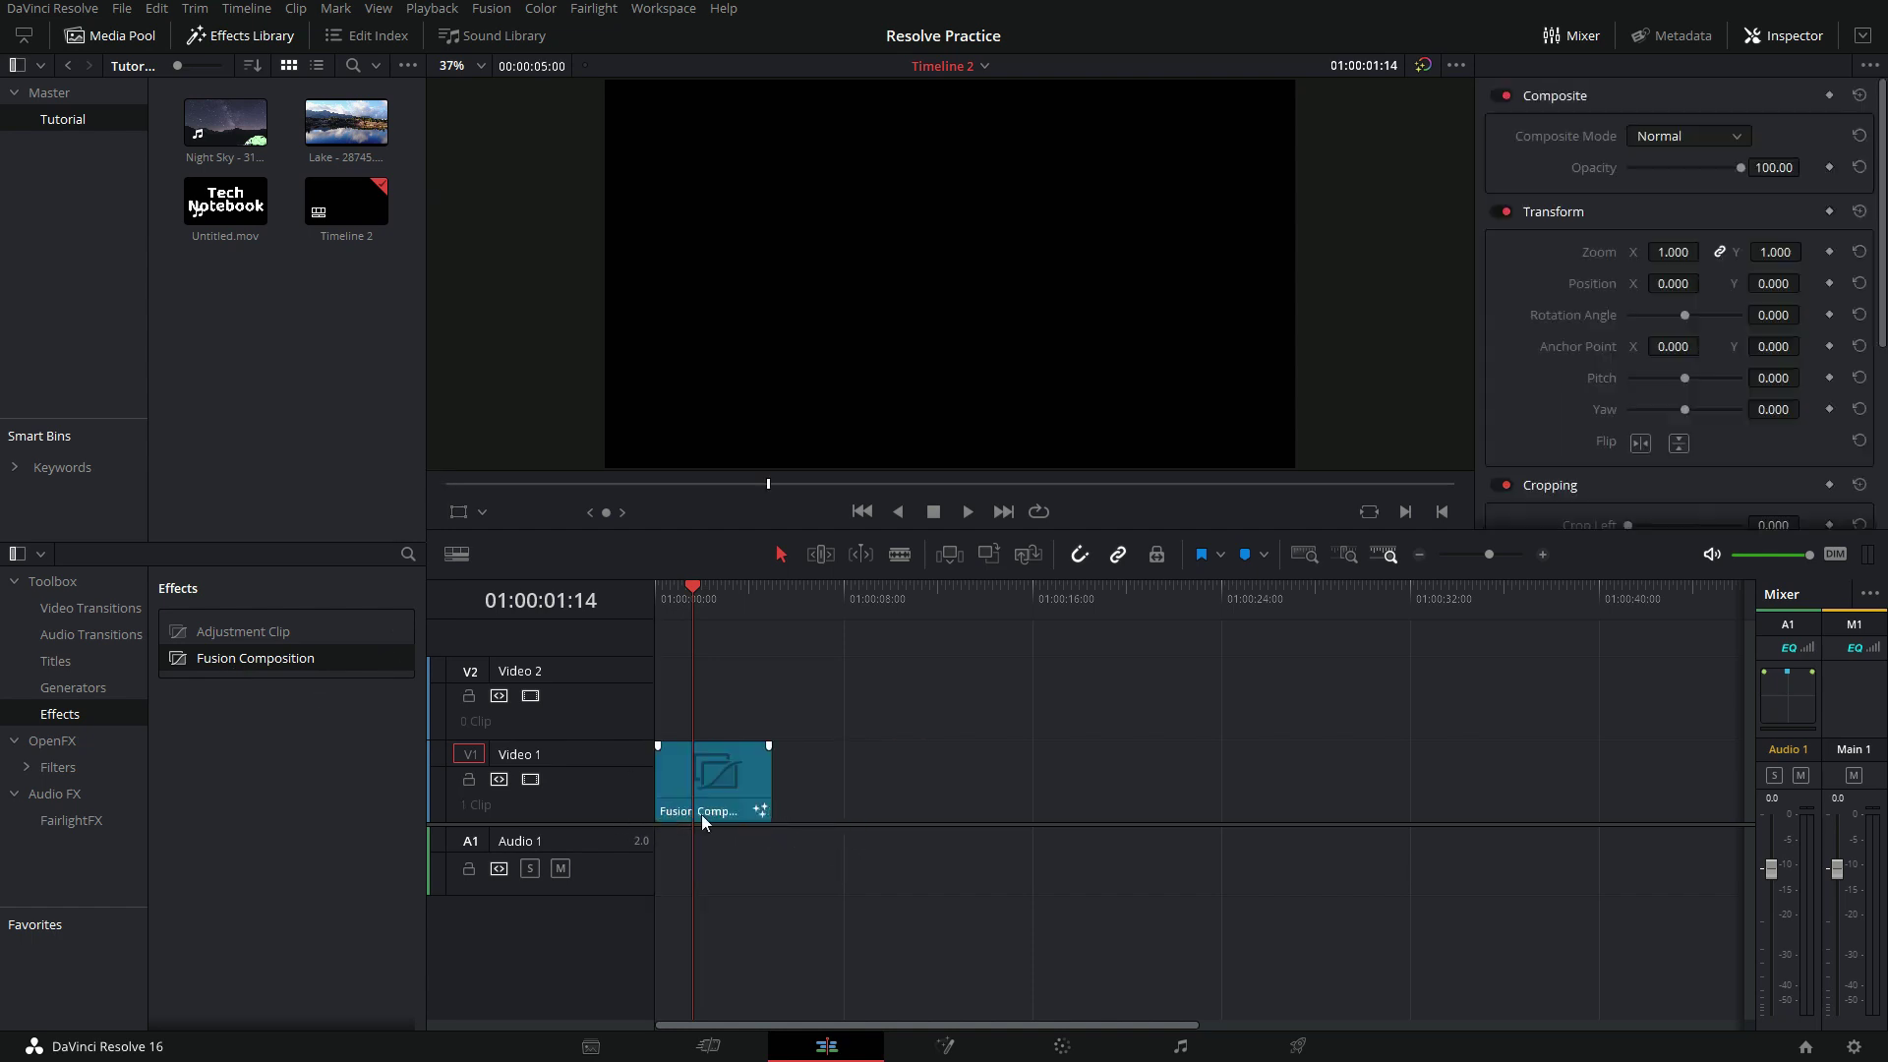
{"action": "left_click", "coordinate": [745, 797]}
{"action": "right_click", "coordinate": [746, 795]}
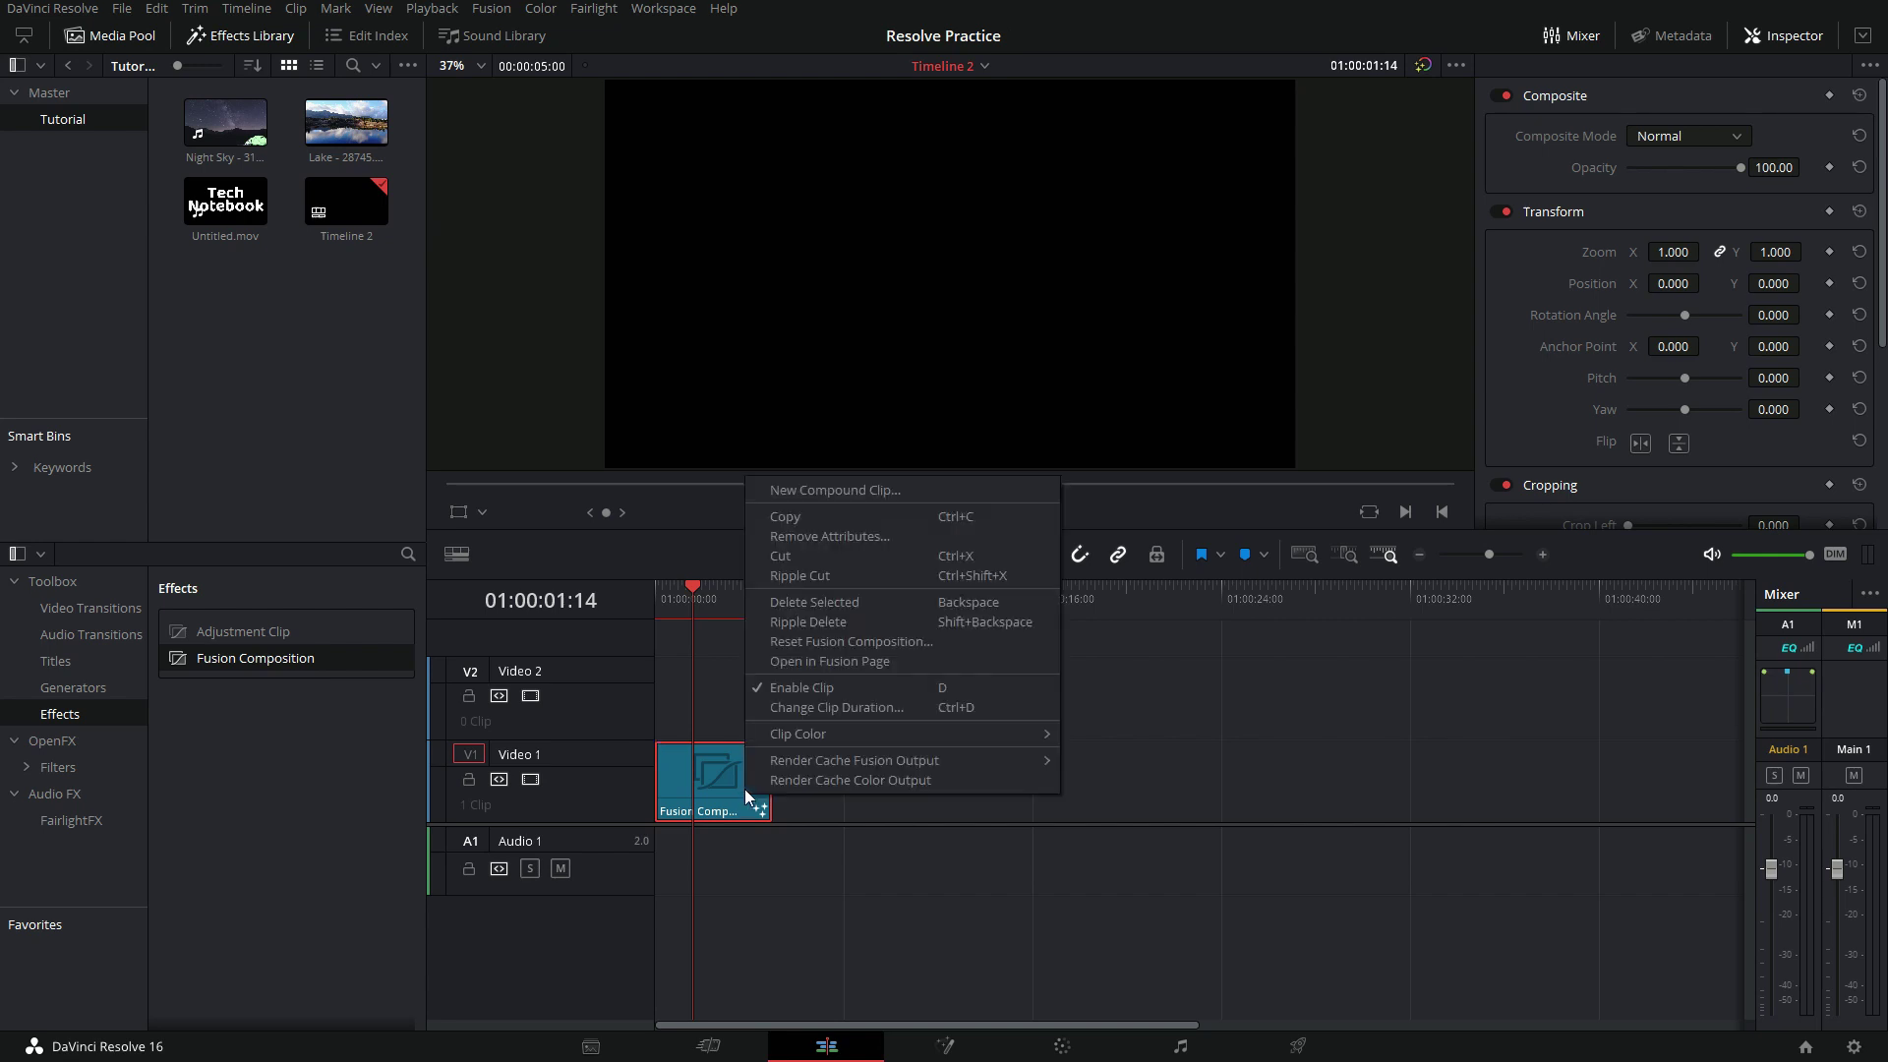
{"action": "left_click", "coordinate": [813, 667]}
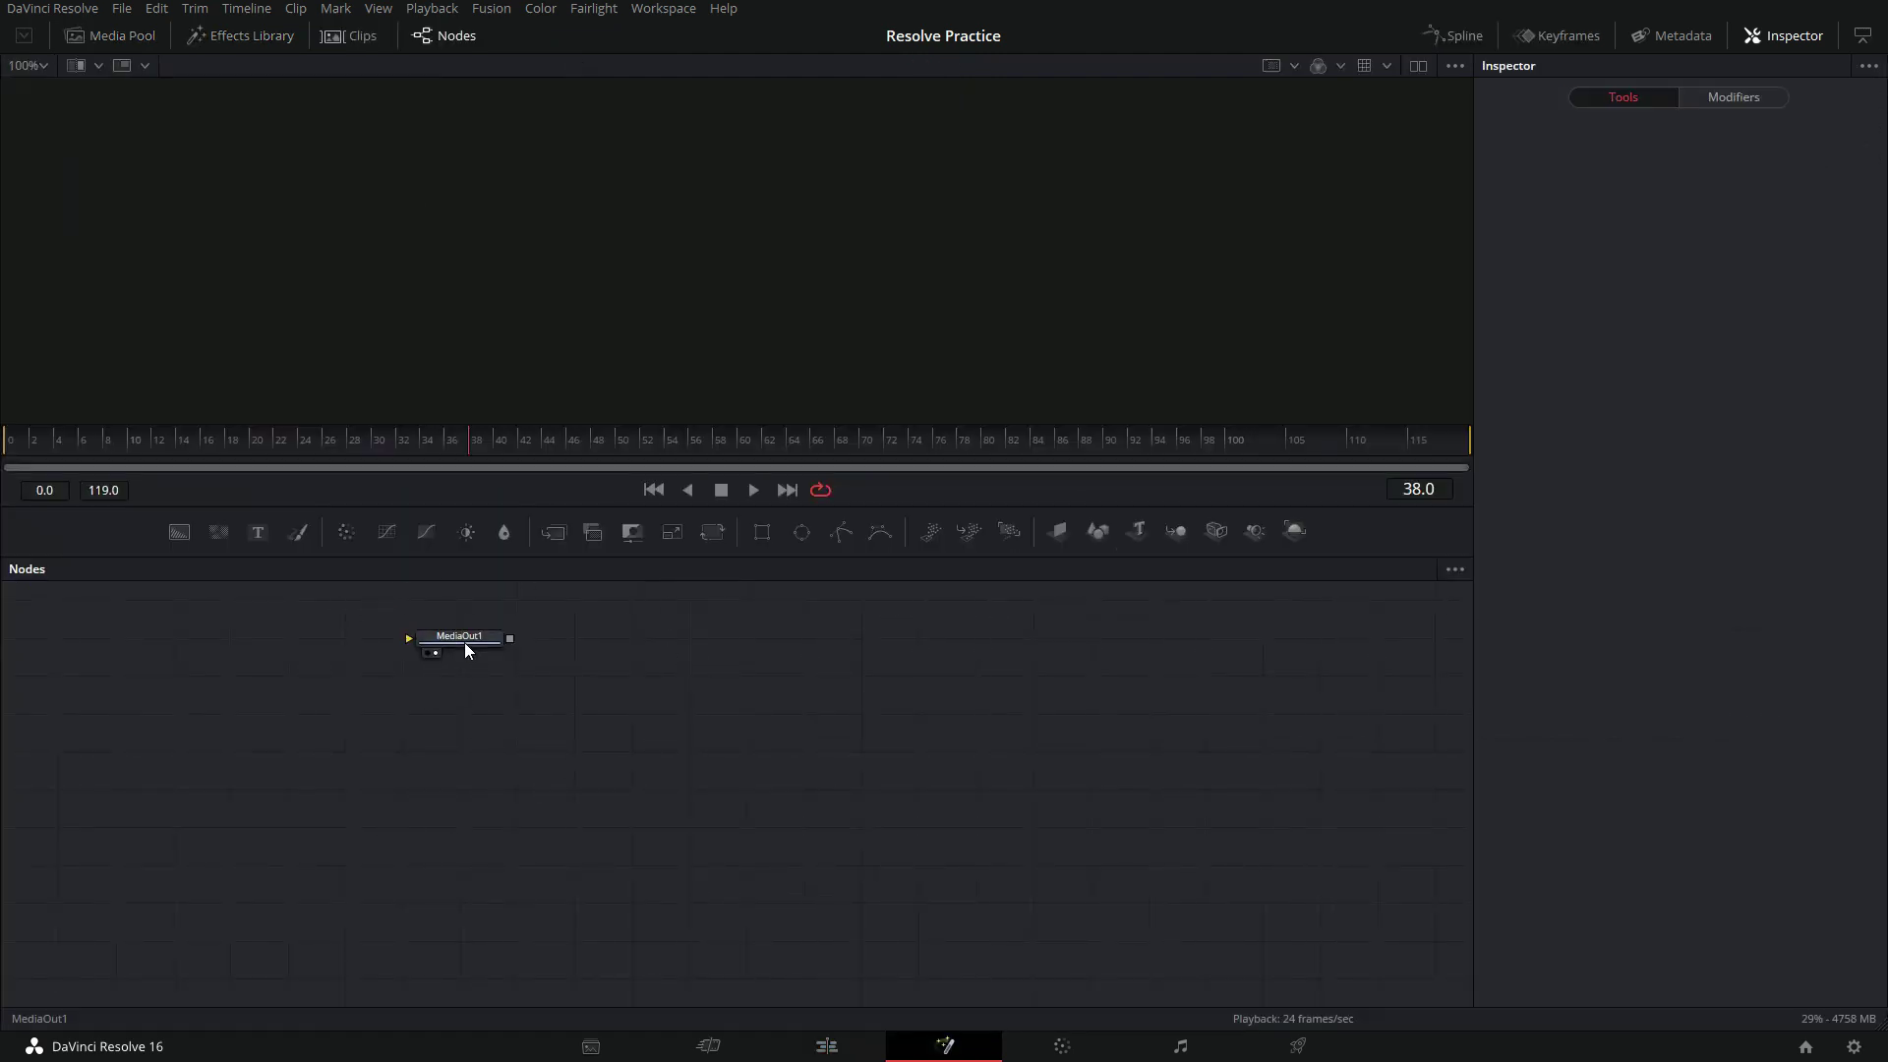
Step: Move MediaOut1 to the lower right of the node graph and add a Text+ node
{"action": "left_click_drag", "start_coordinate": [464, 641], "coordinate": [1275, 864]}
{"action": "left_click_drag", "start_coordinate": [1387, 932], "coordinate": [1386, 933]}
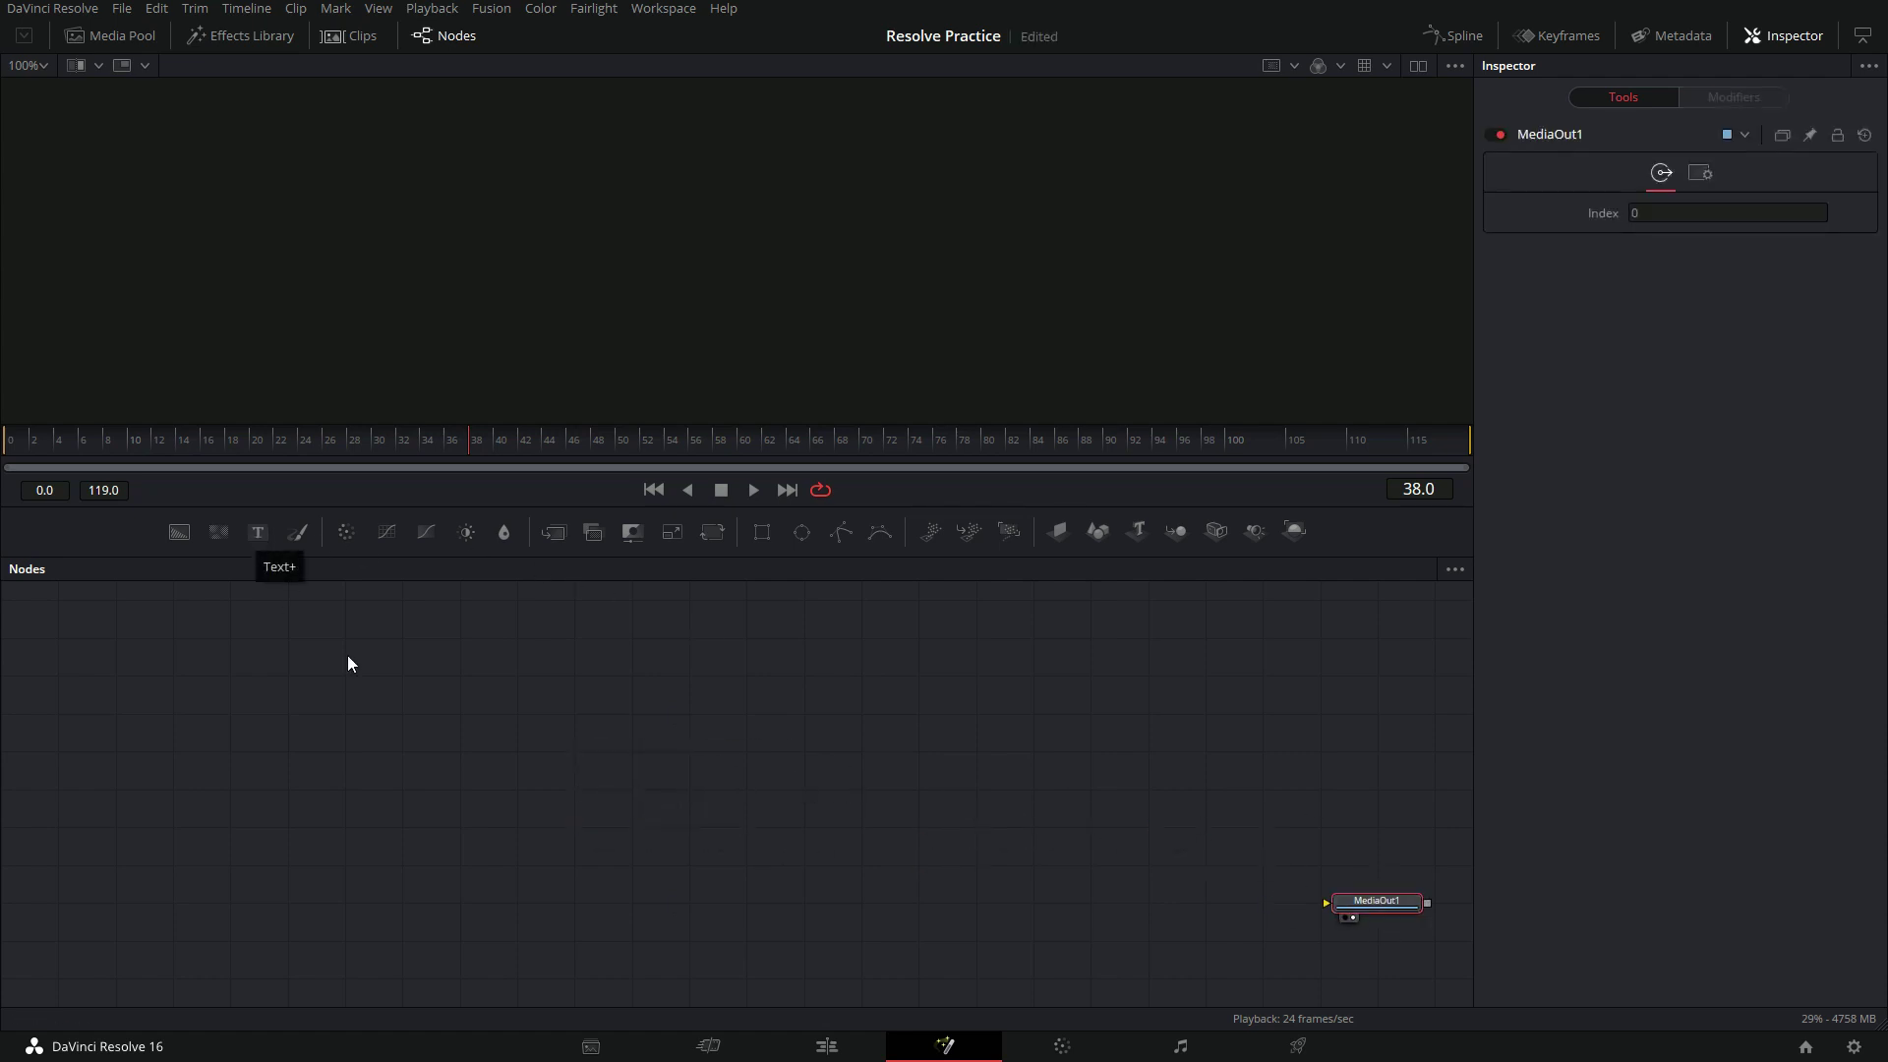
{"action": "left_click", "coordinate": [258, 615]}
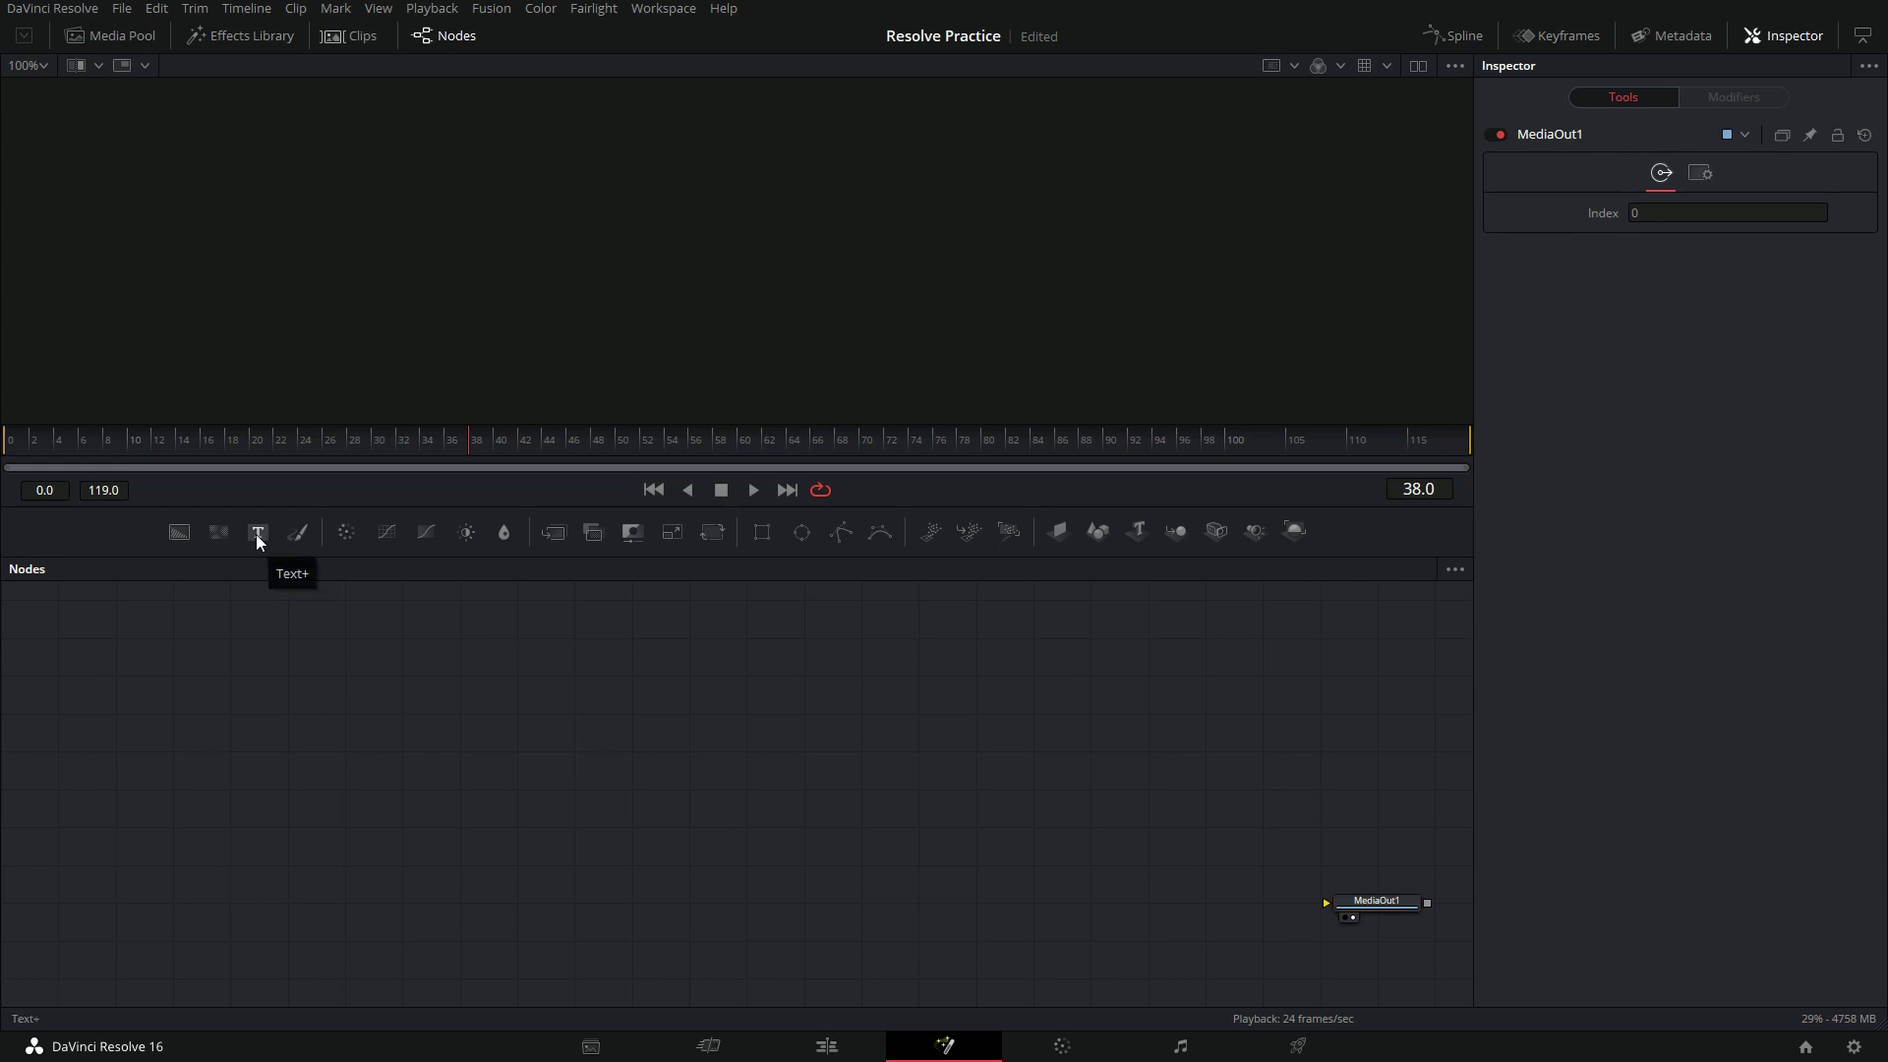
{"action": "left_click_drag", "start_coordinate": [262, 531], "coordinate": [317, 734]}
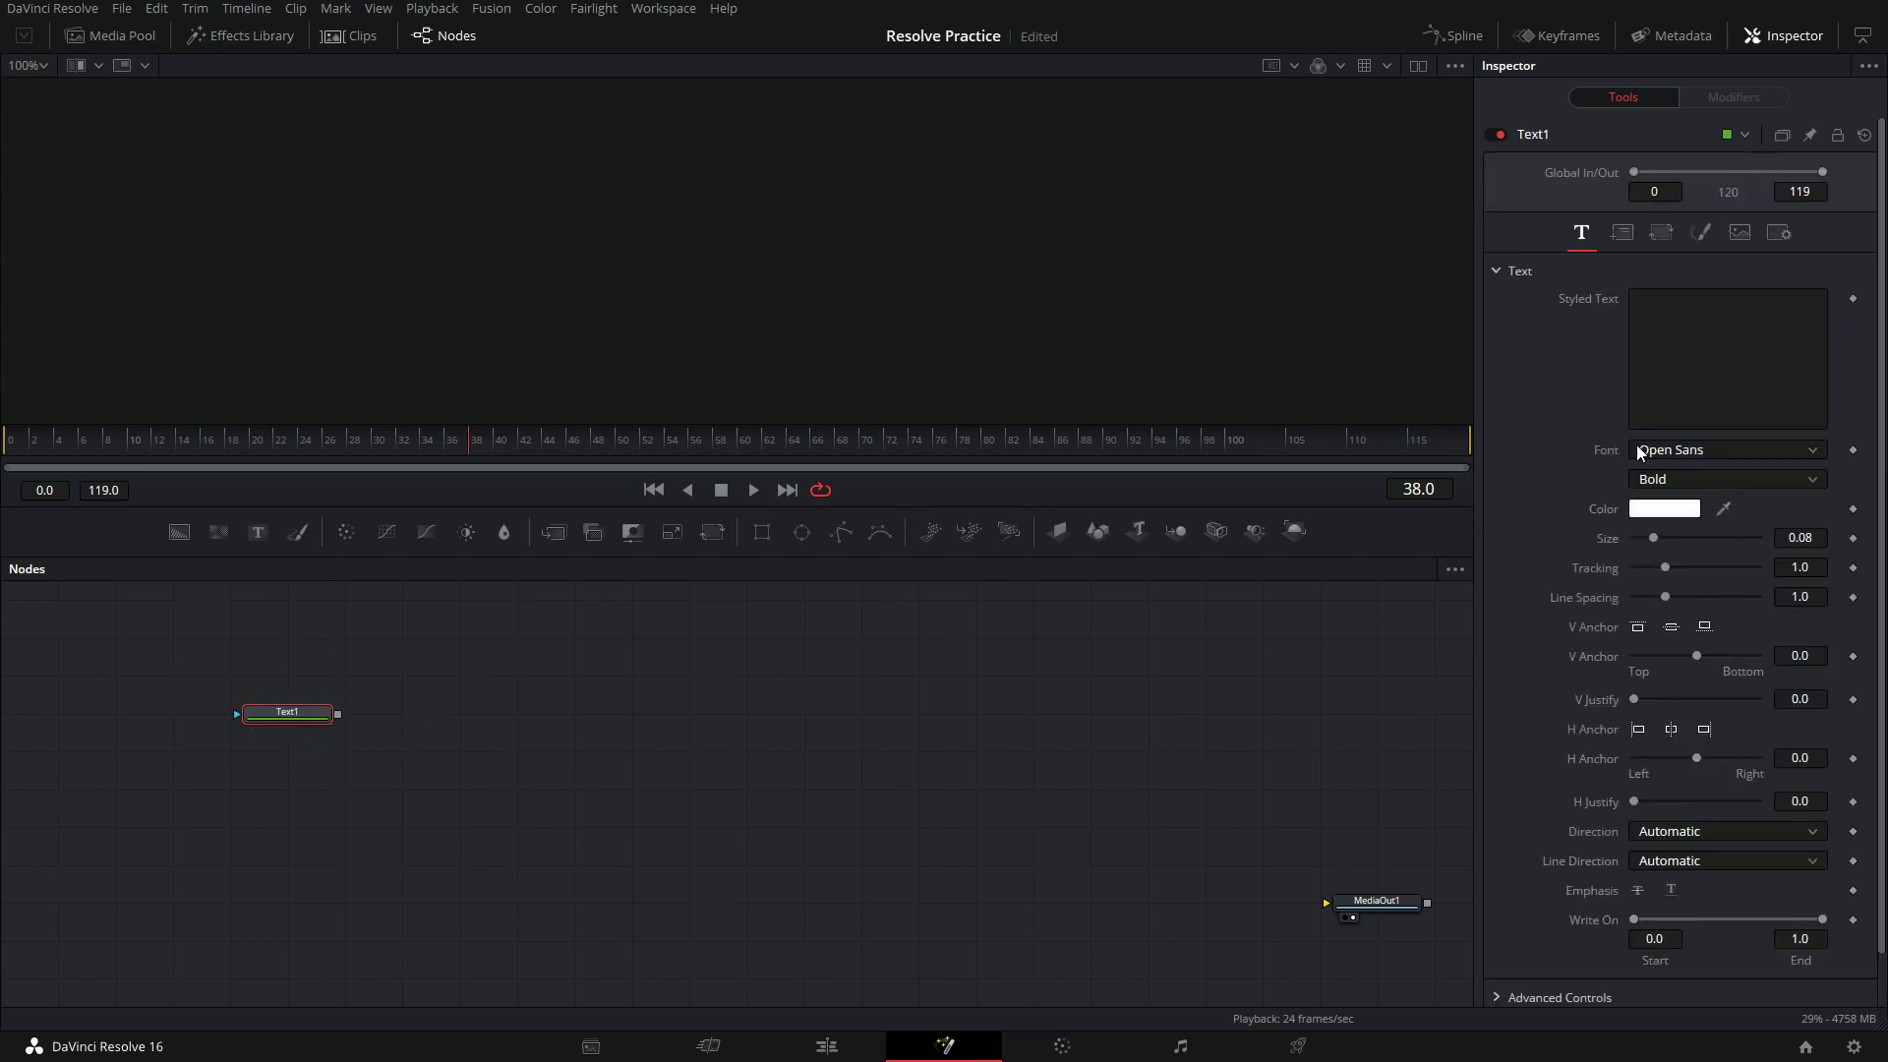
Step: Enter 'Tech Notebook' as the title text in the Baloo Paaji 2 font
{"action": "left_click", "coordinate": [1658, 378]}
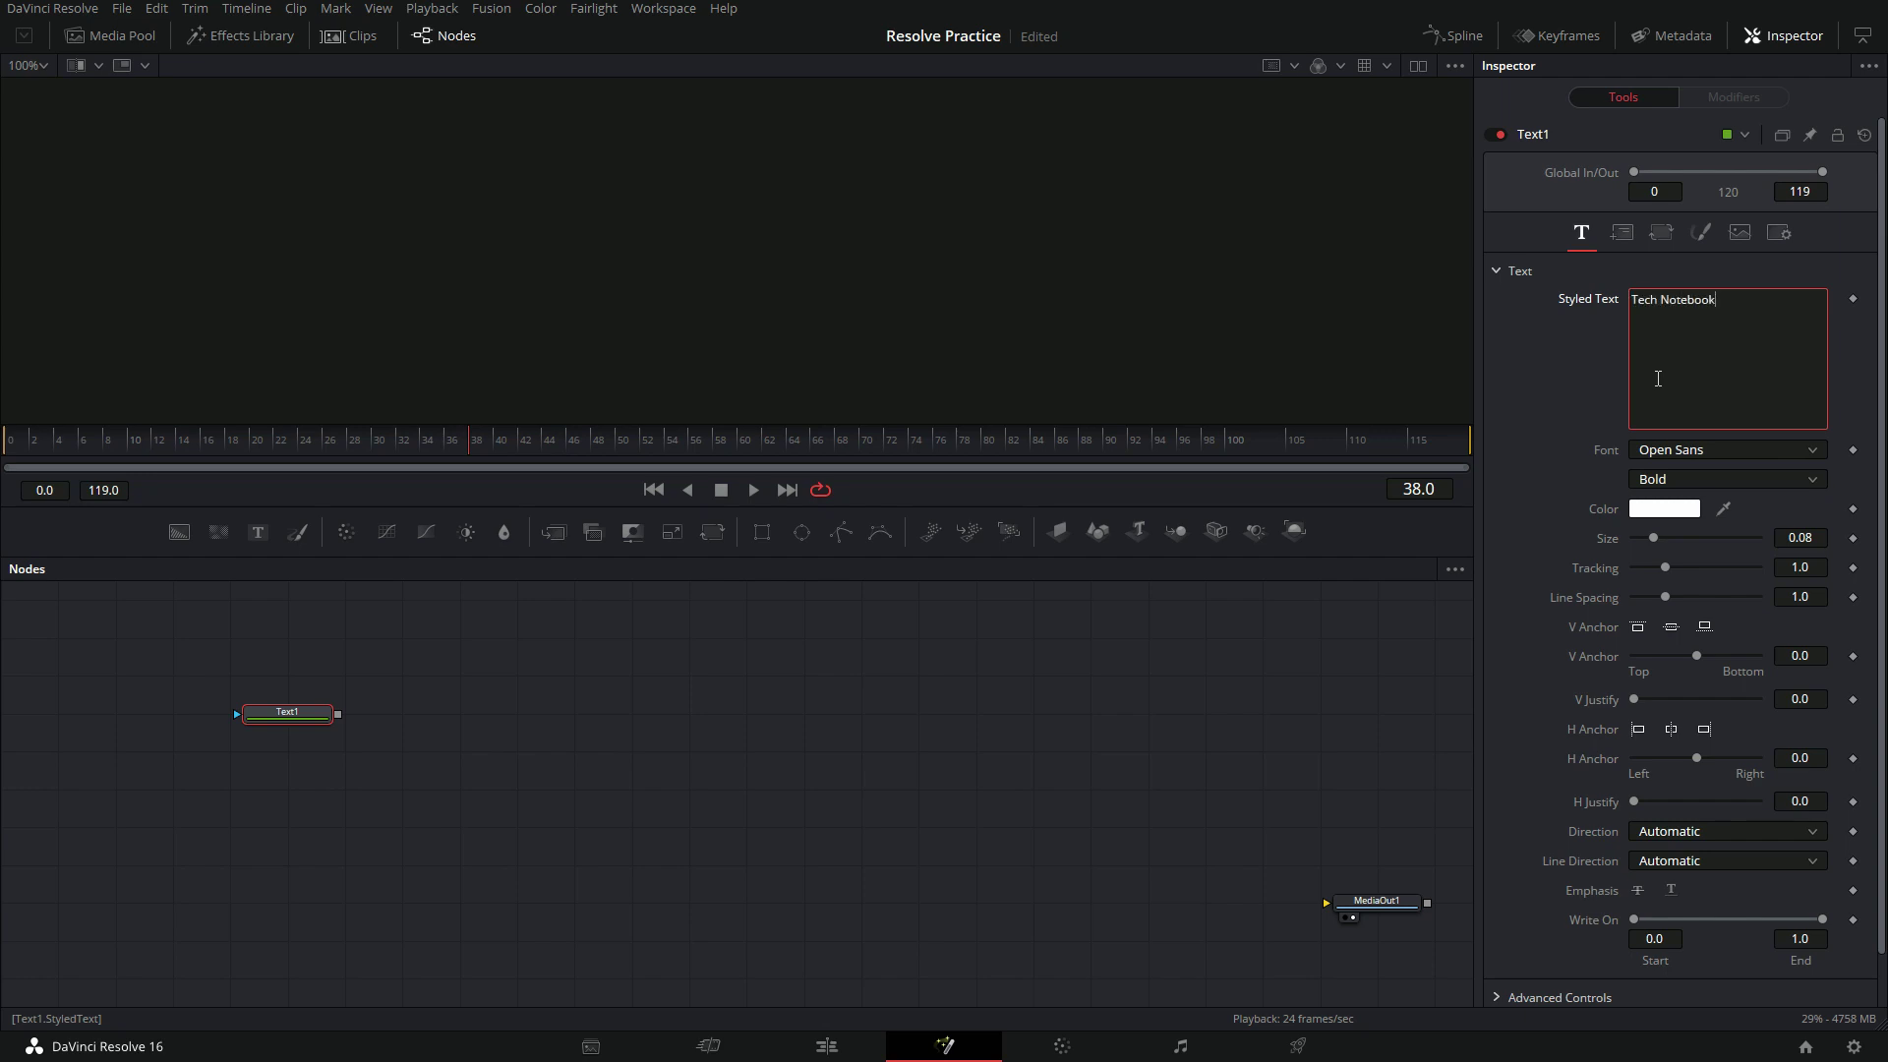
{"action": "left_click", "coordinate": [1715, 453]}
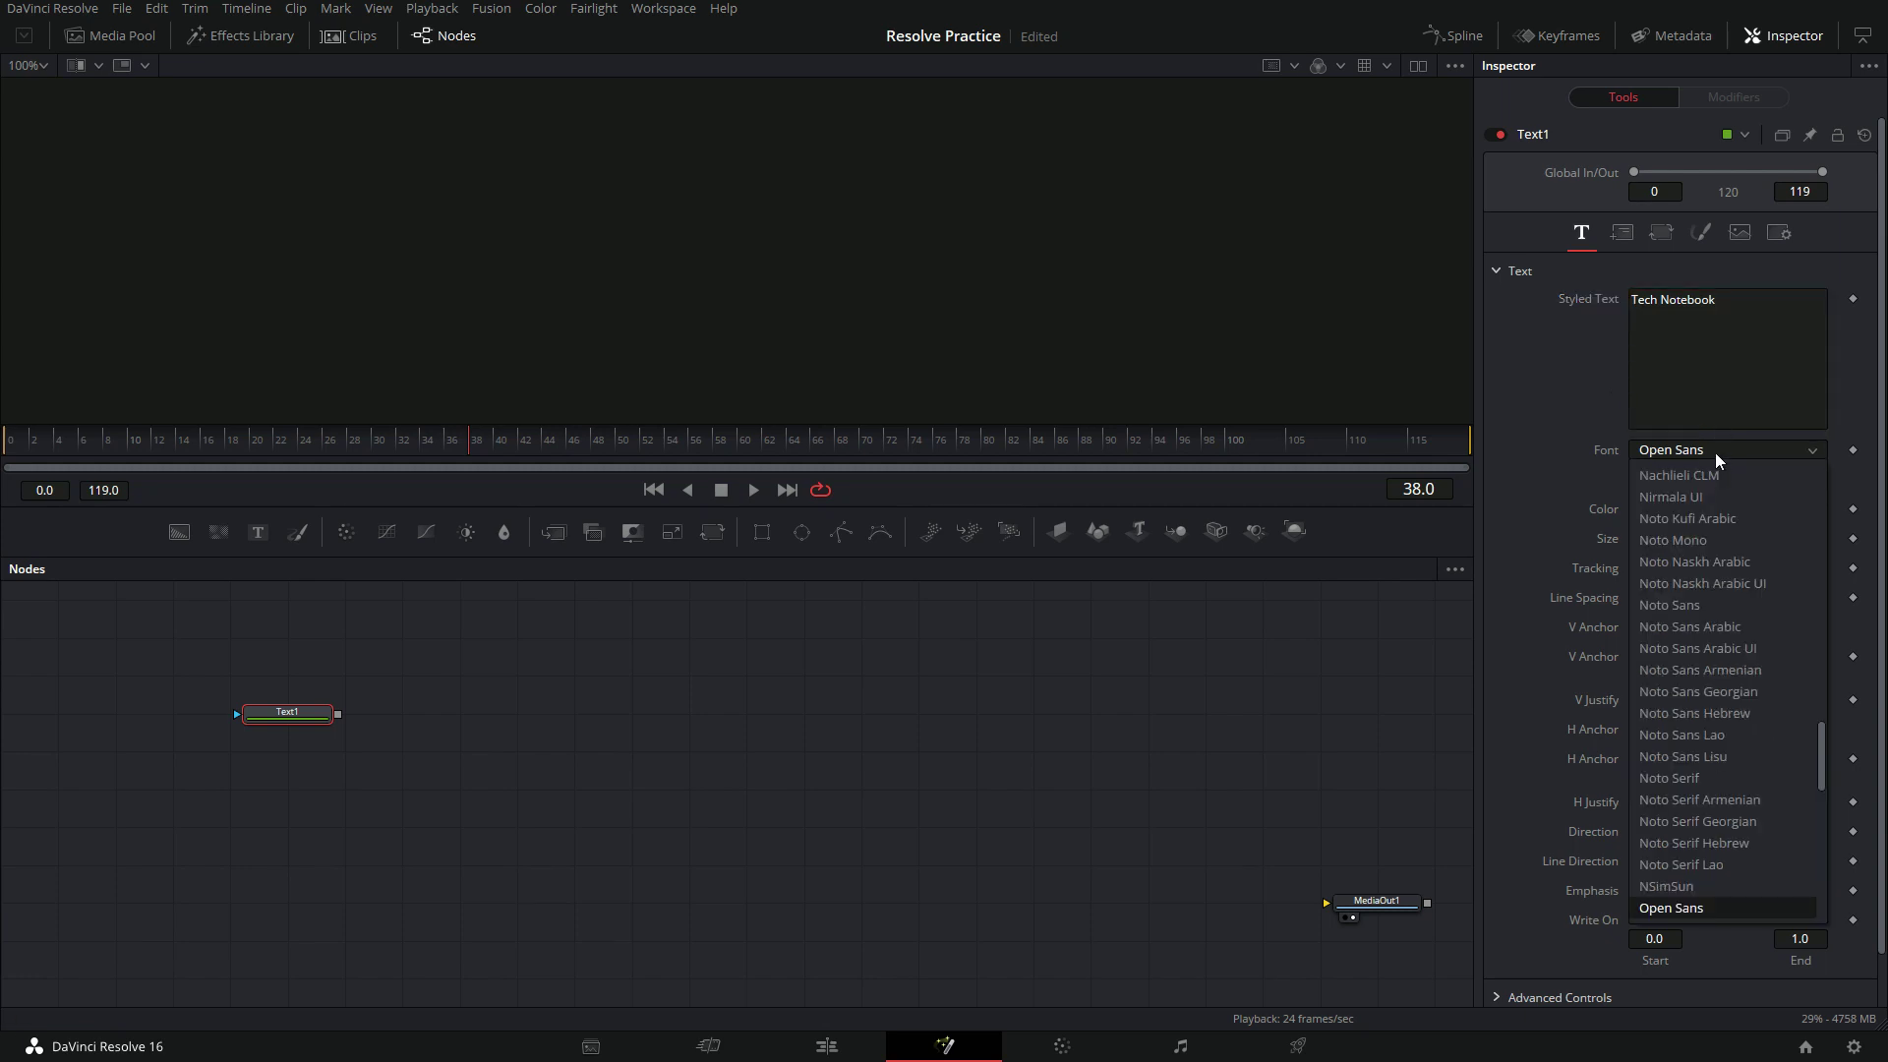
{"action": "key", "text": "b"}
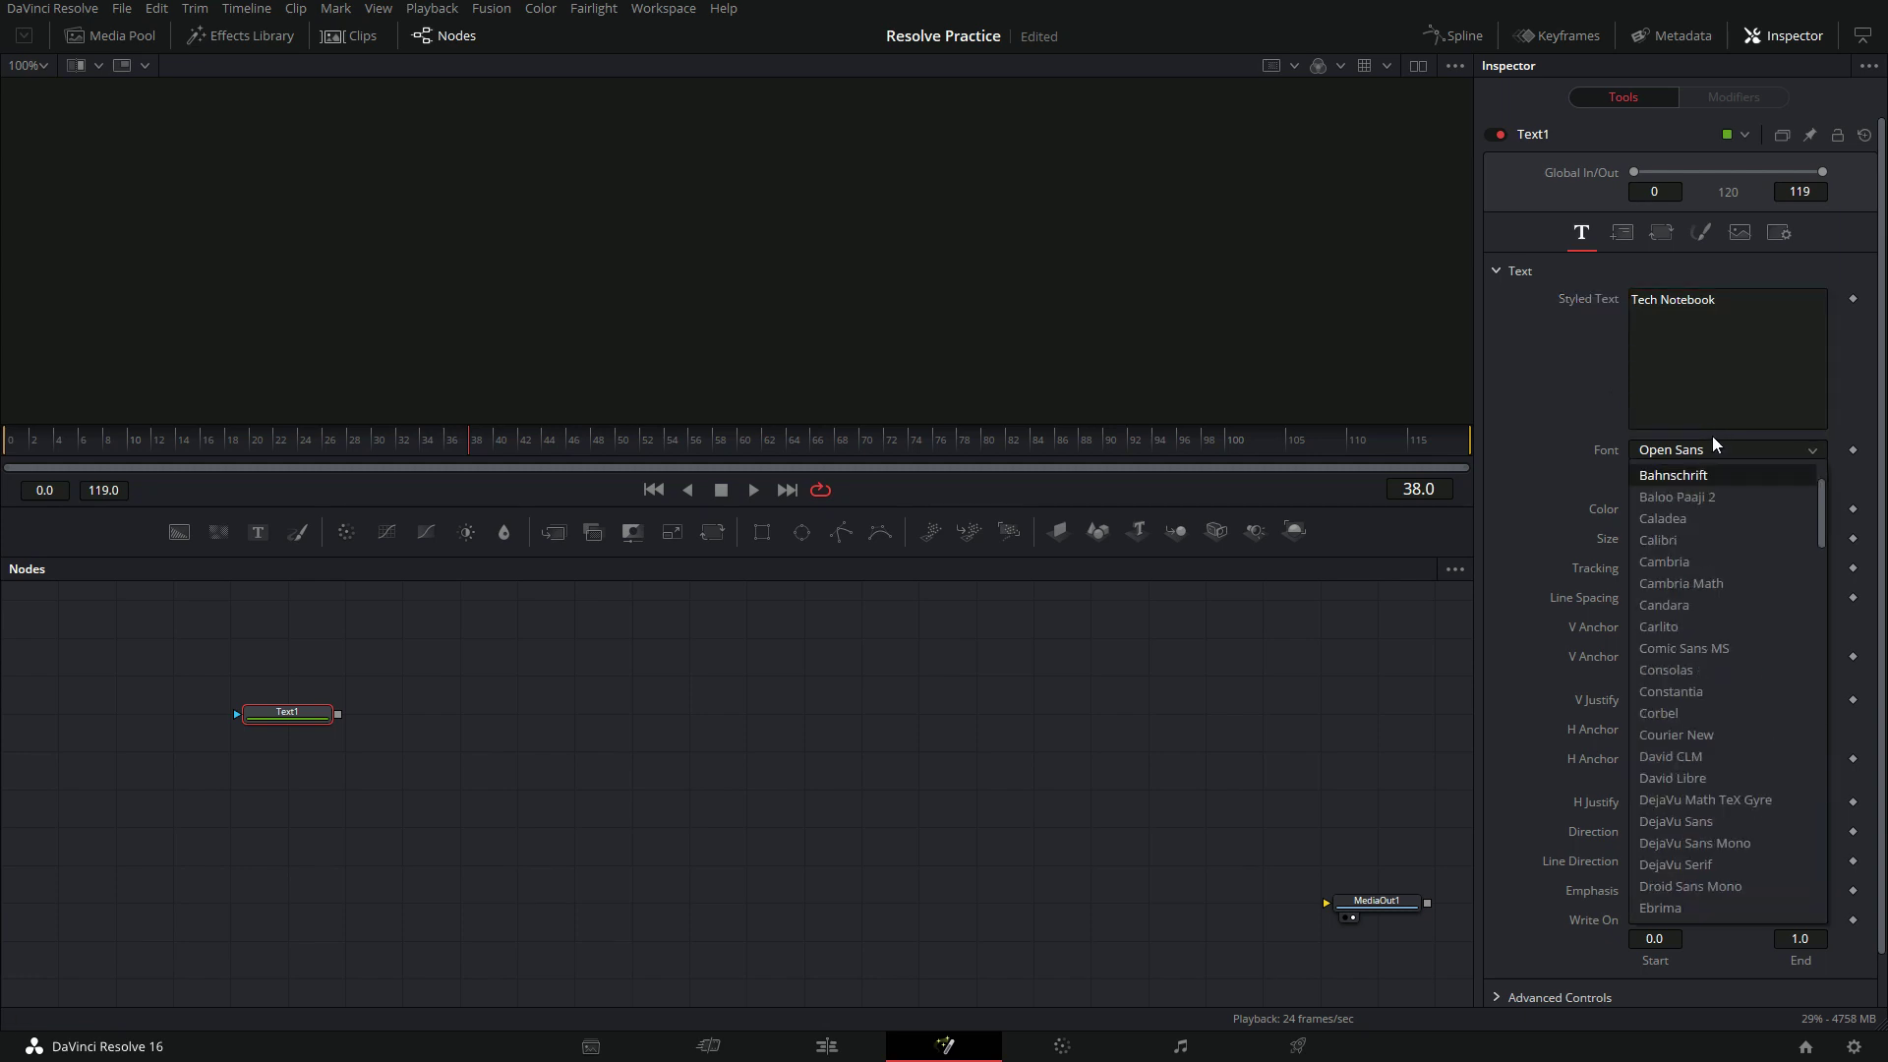
{"action": "left_click", "coordinate": [1725, 498]}
Step: Break the title before 'Notebook' onto a second line and show Text1 in the viewer
{"action": "left_click", "coordinate": [1666, 299]}
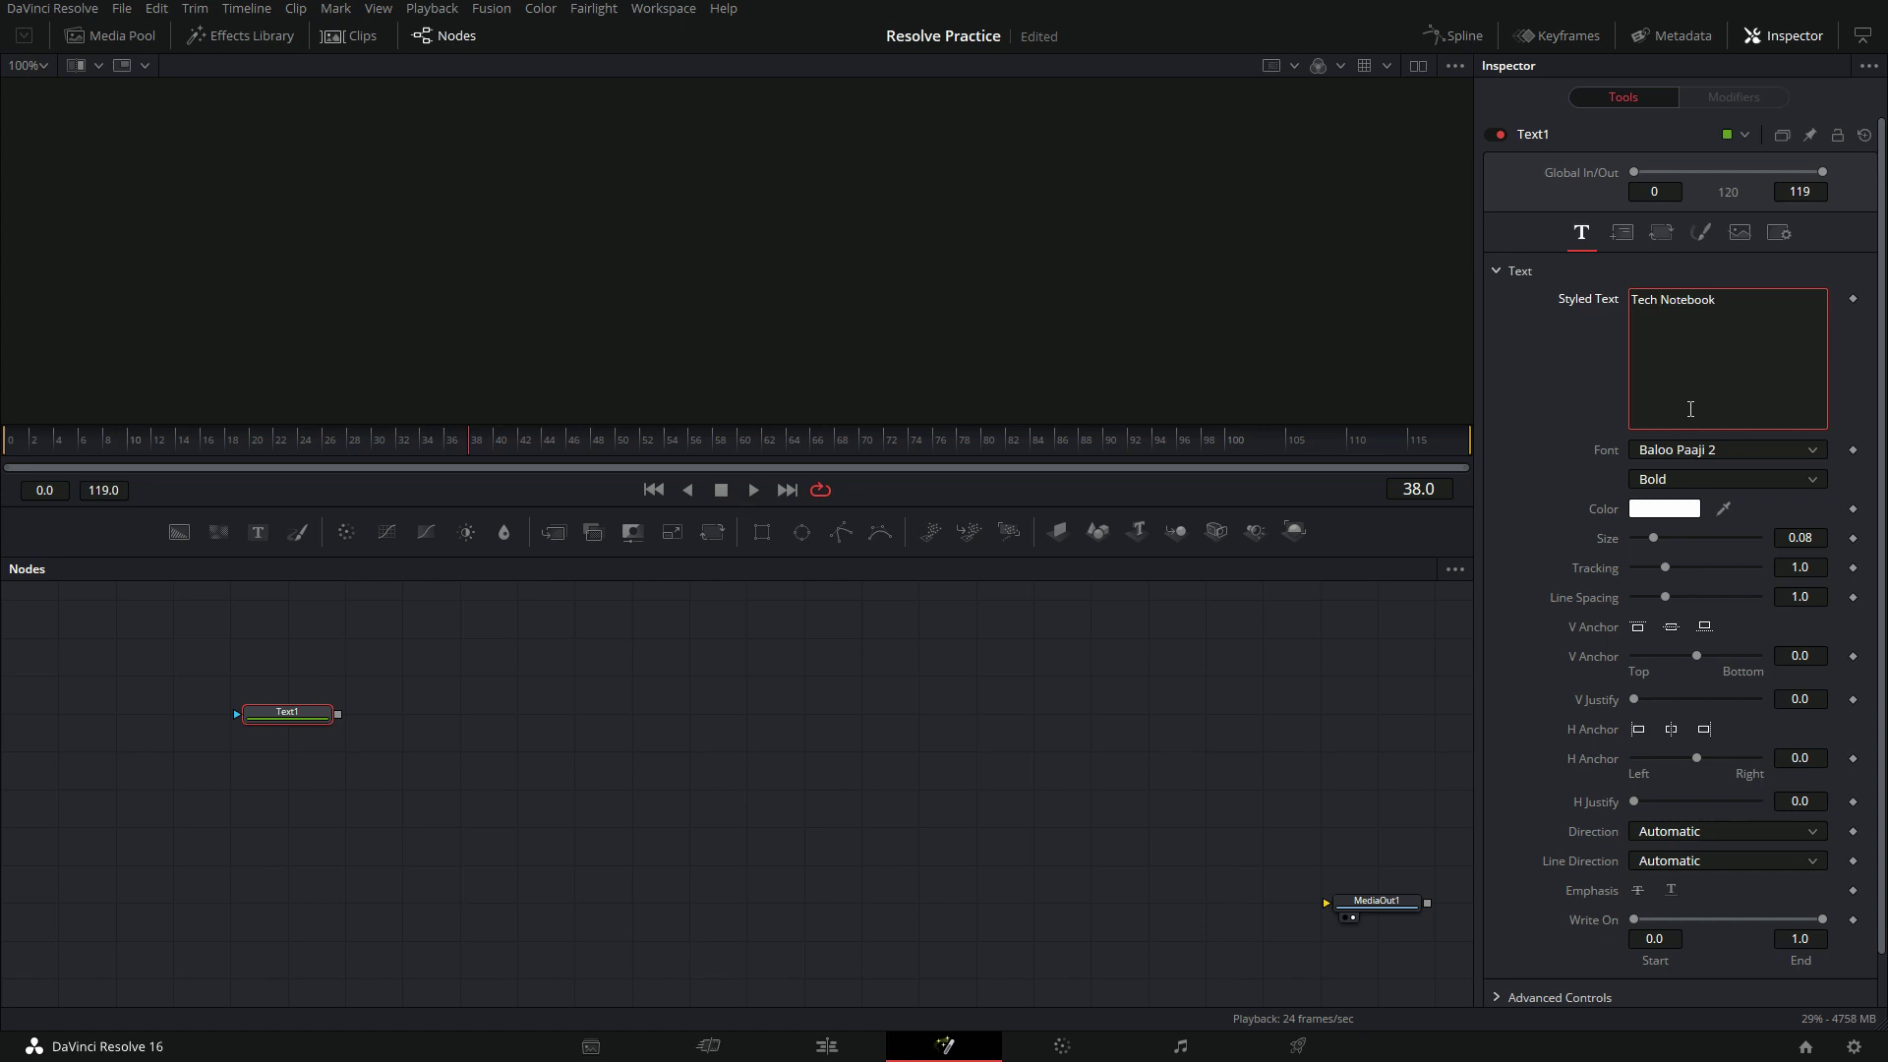
{"action": "key", "text": "Return"}
{"action": "left_click", "coordinate": [796, 346]}
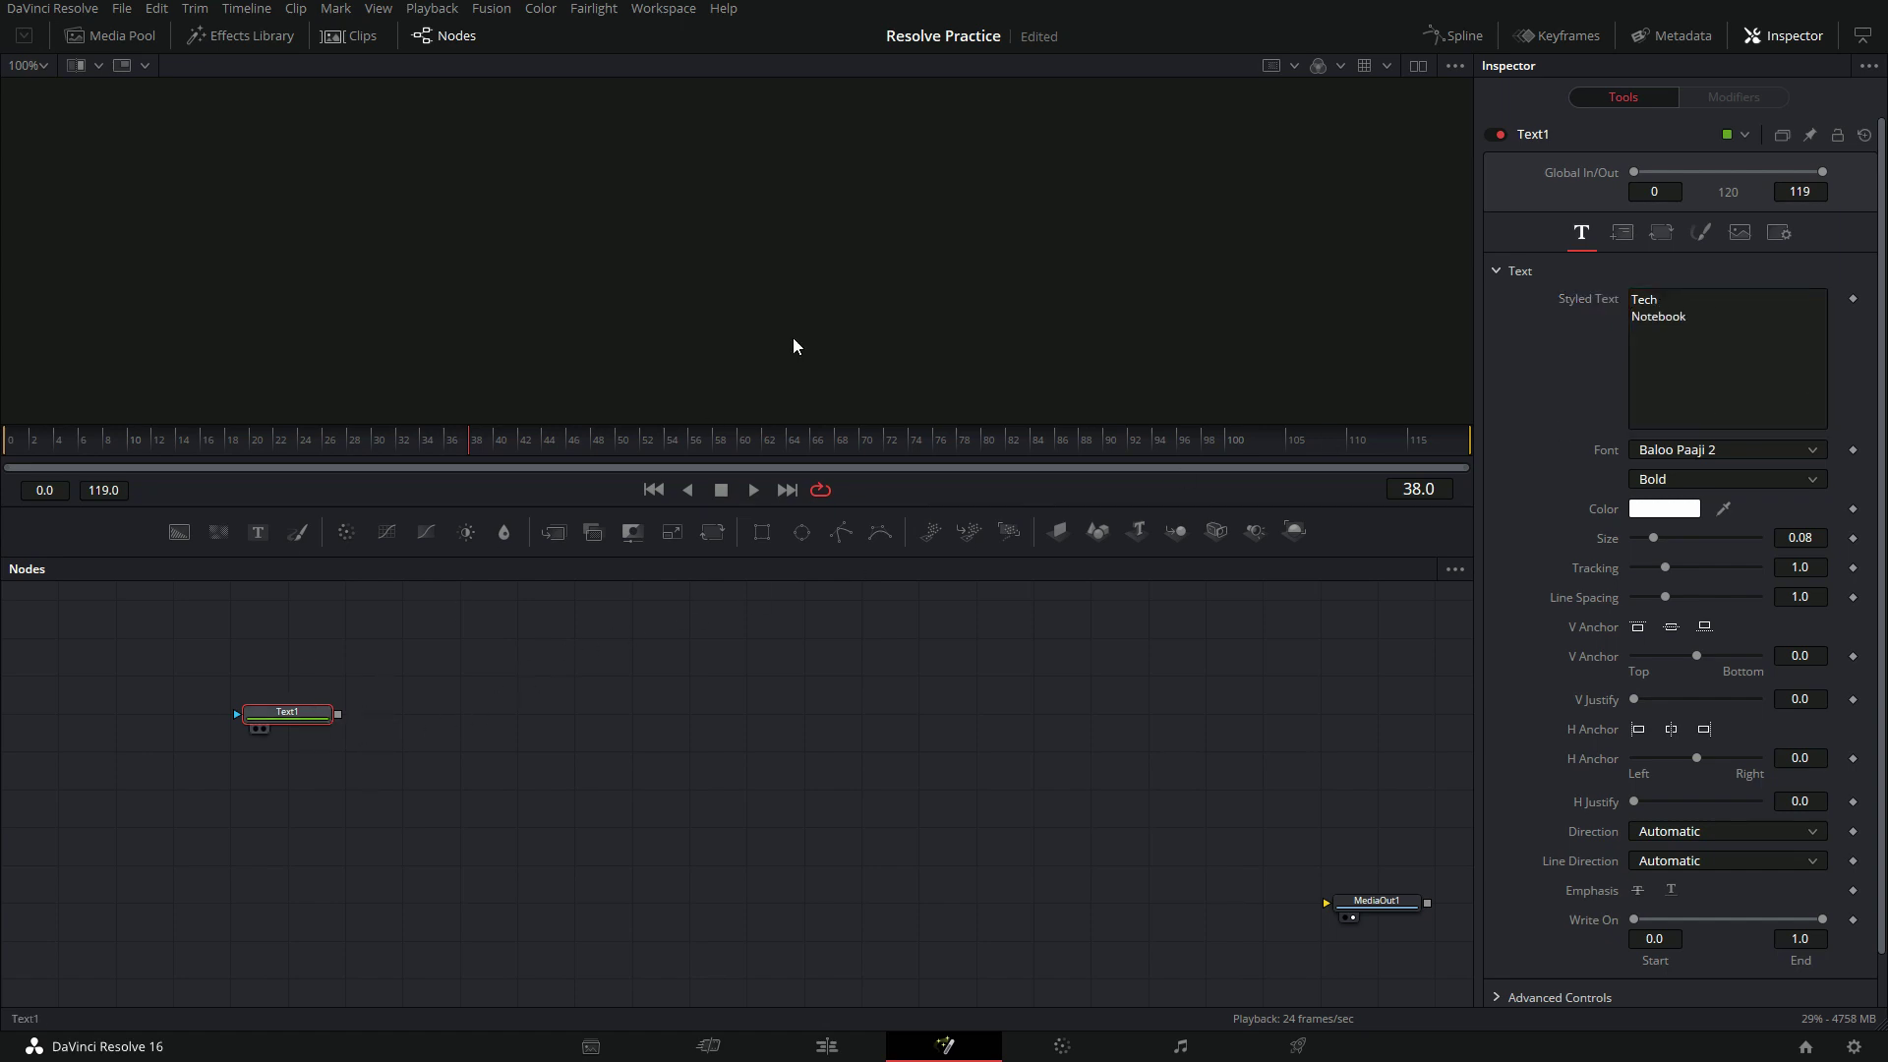
{"action": "key", "text": "1"}
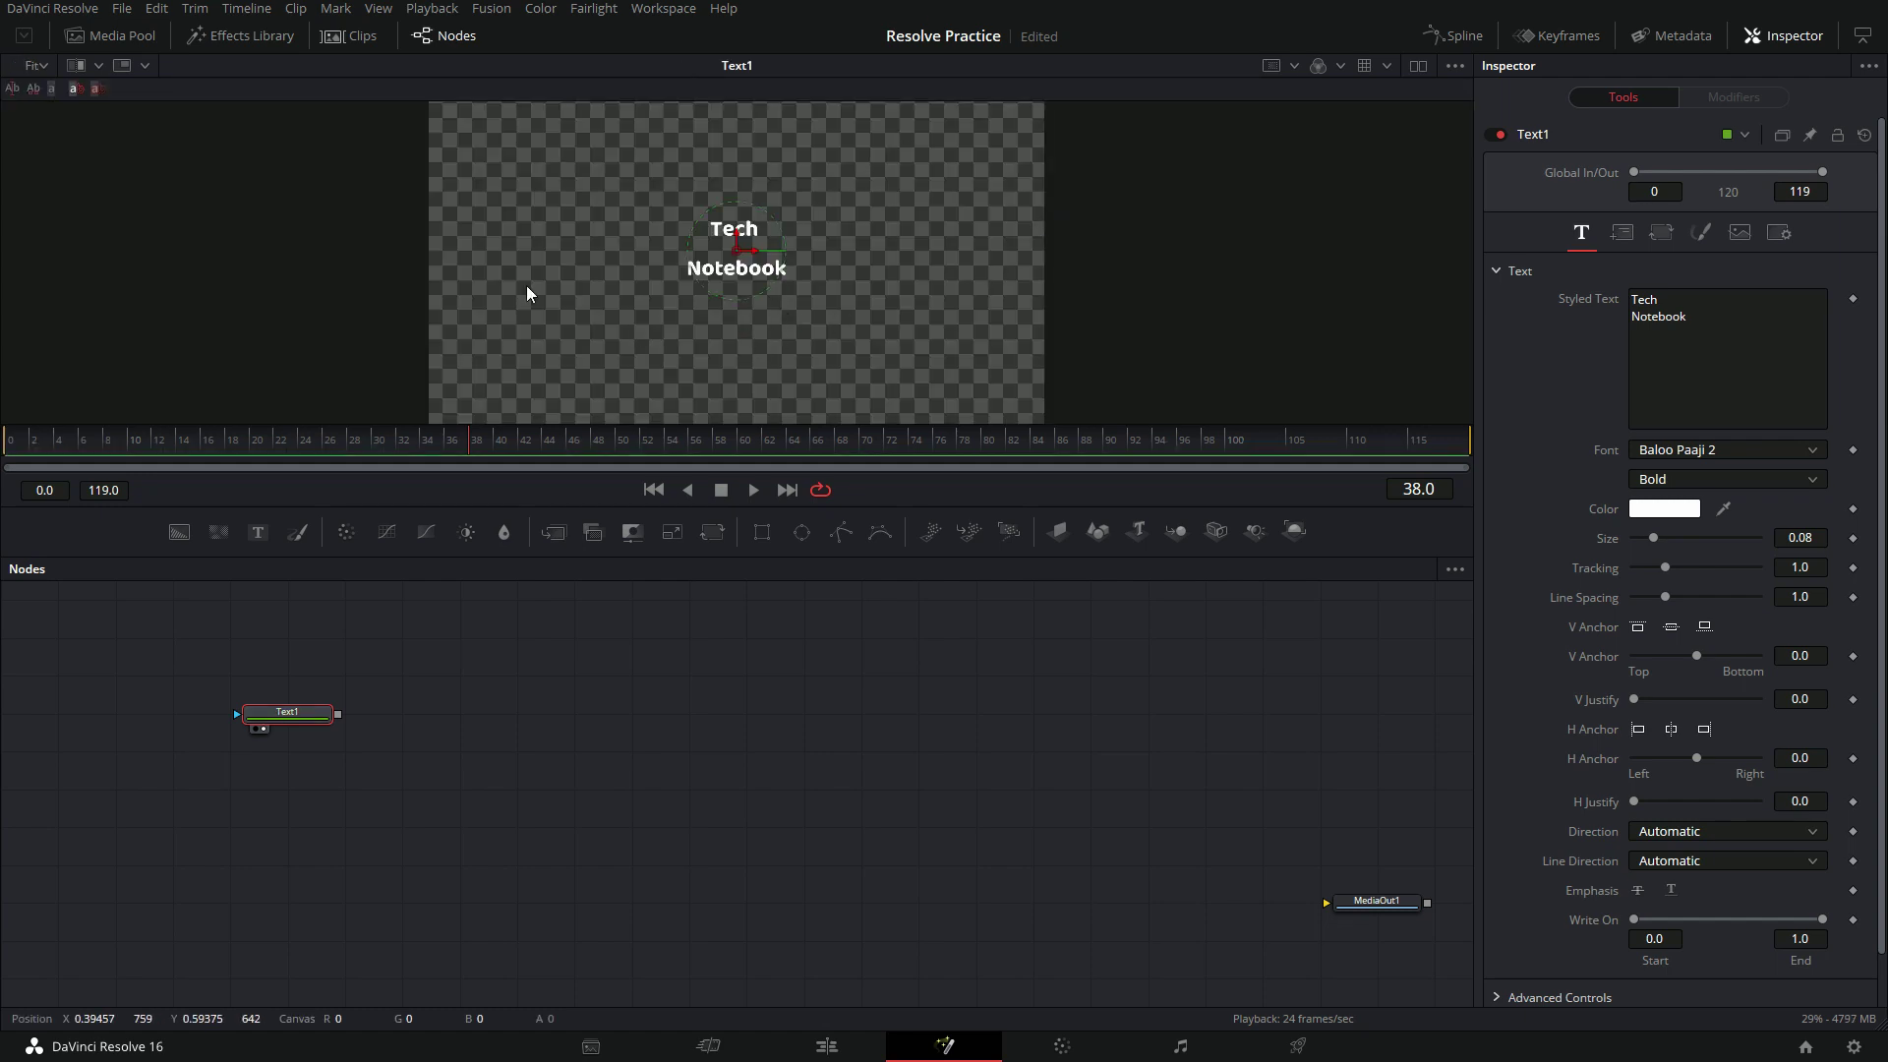
Step: Set the title Size to 0.4112 and Line Spacing to 0.457 in a single viewer, then save
{"action": "left_click", "coordinate": [1420, 66]}
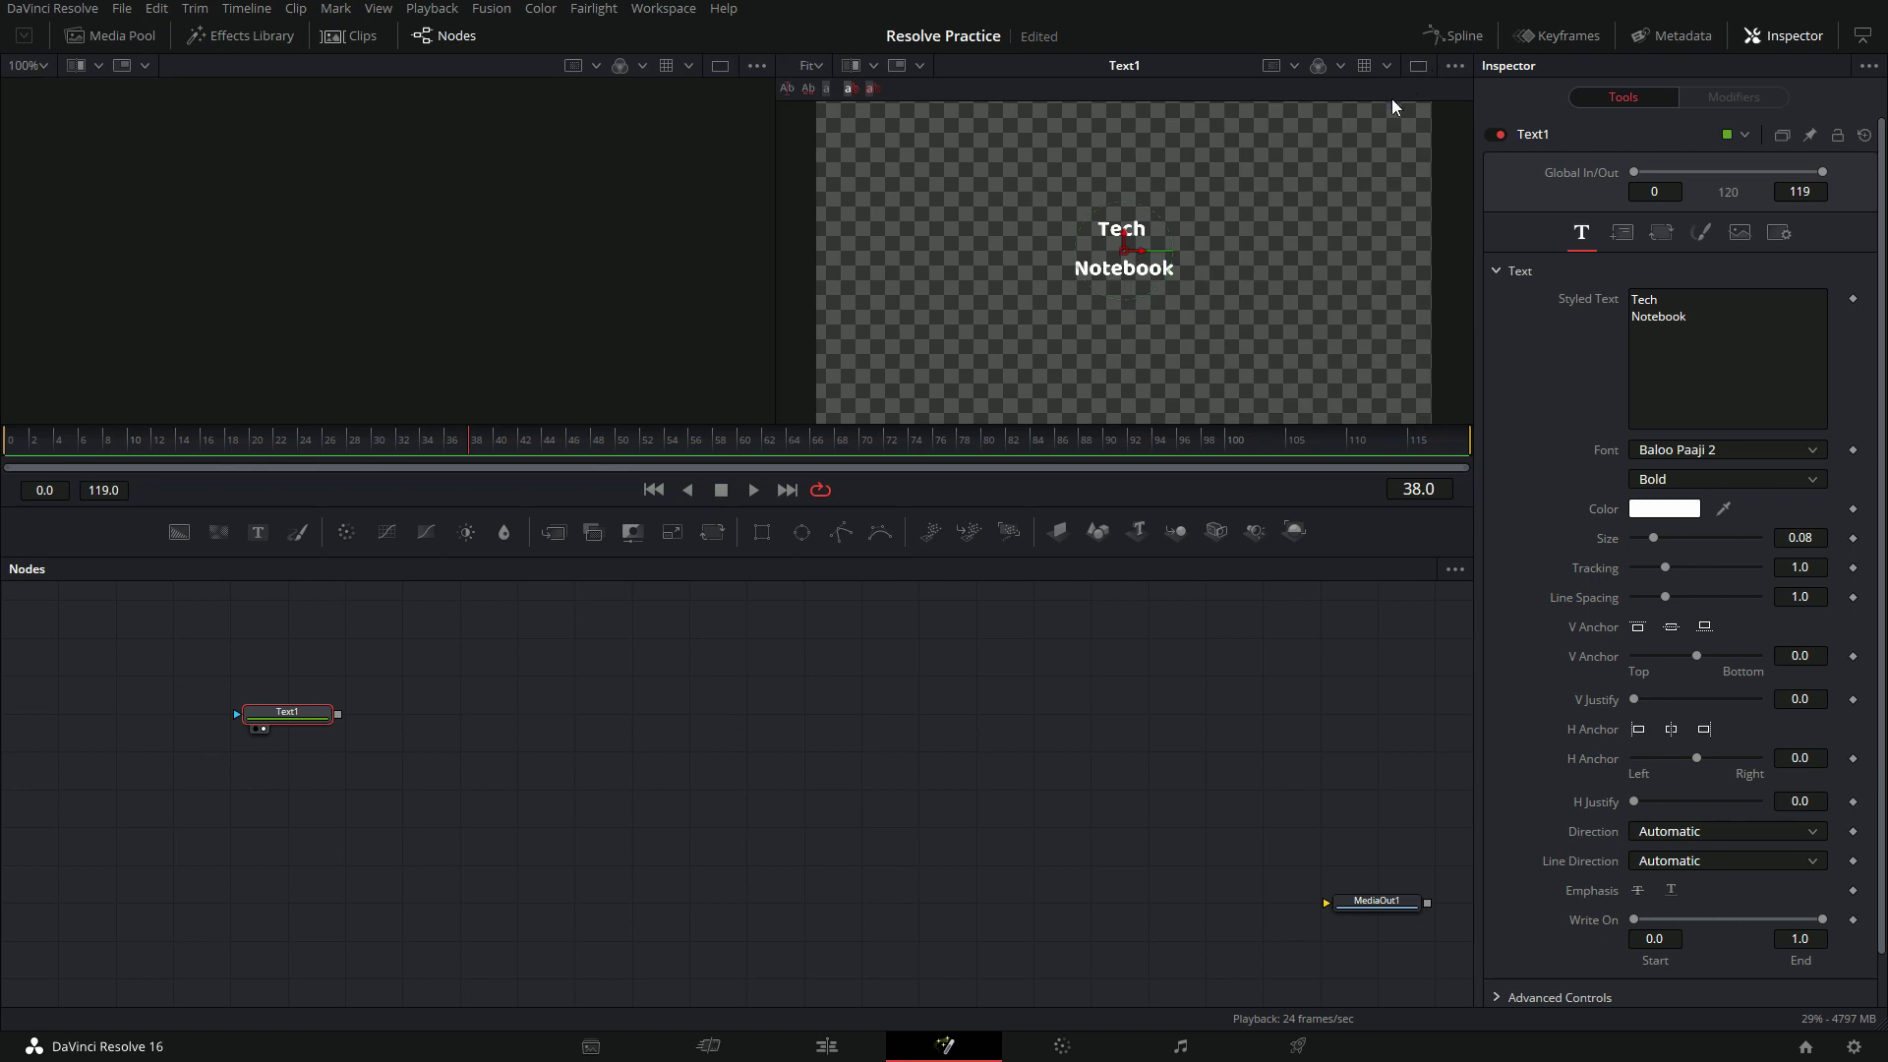
{"action": "left_click", "coordinate": [1420, 67]}
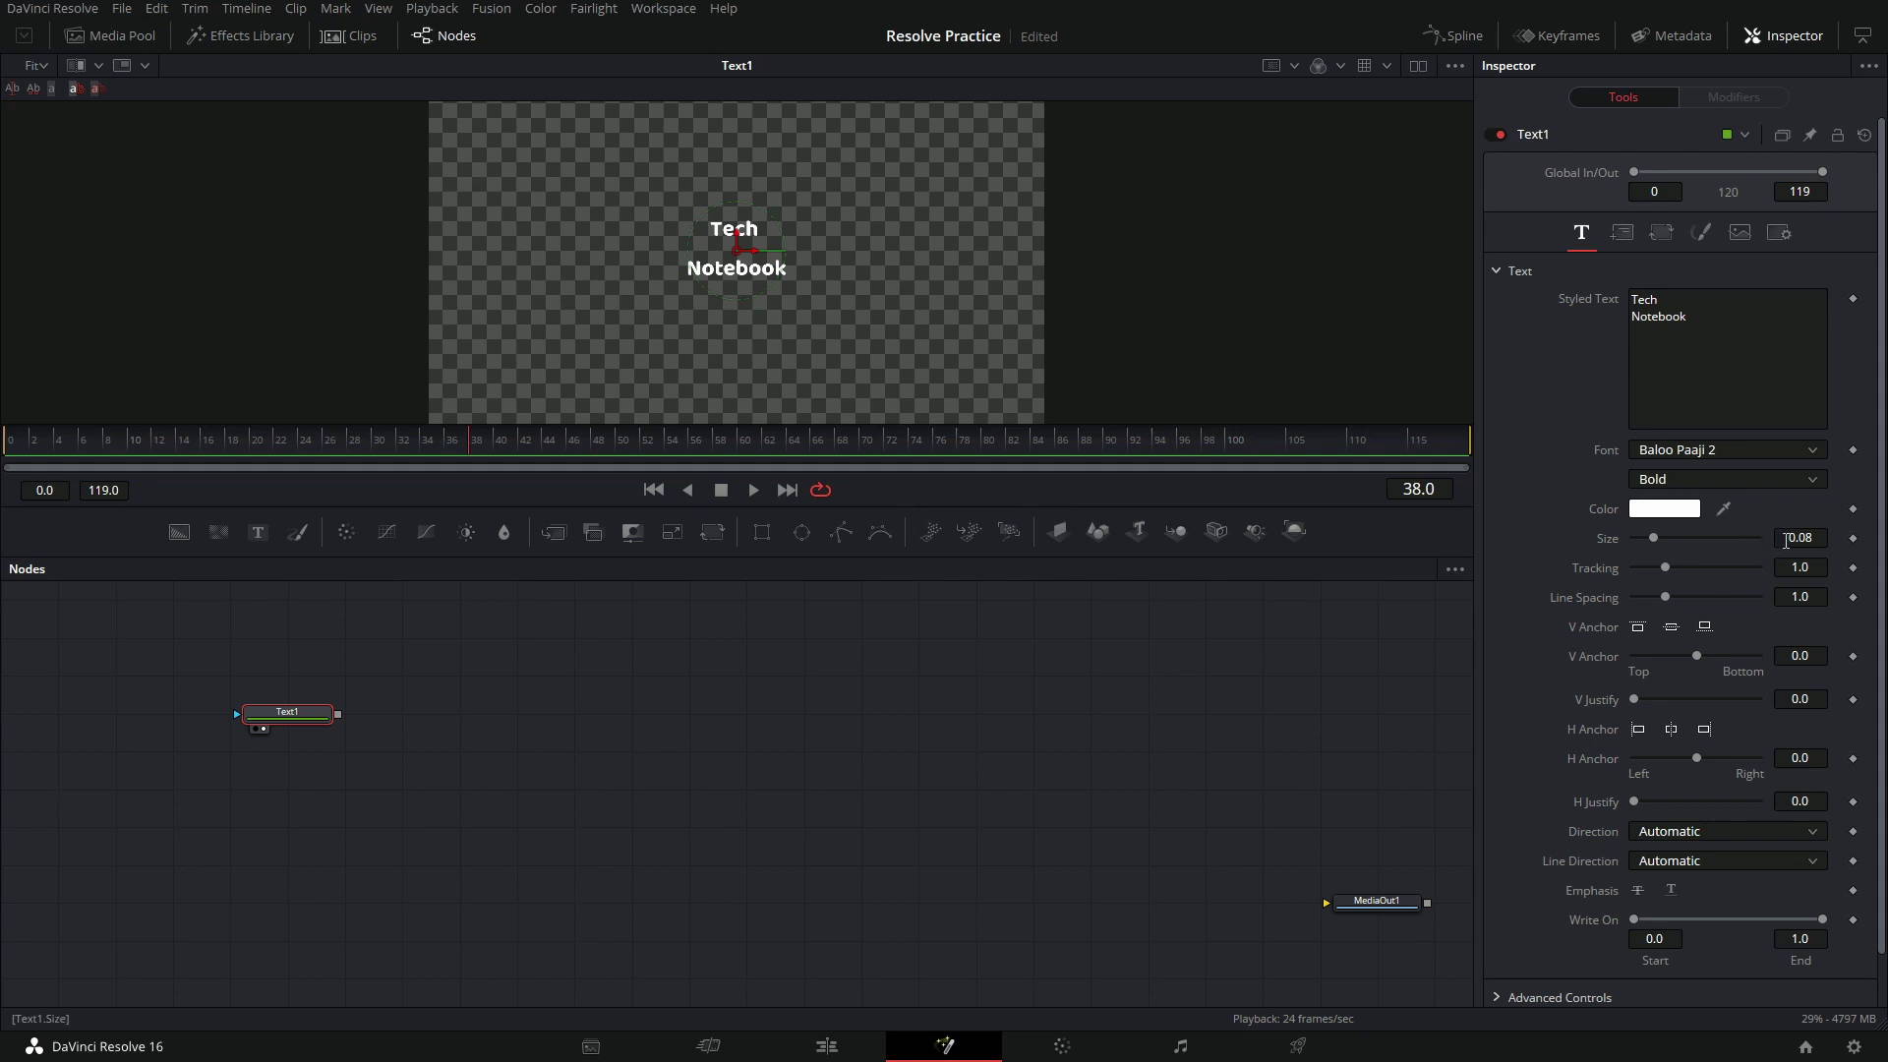
{"action": "left_click_drag", "start_coordinate": [1787, 539], "coordinate": [1864, 540]}
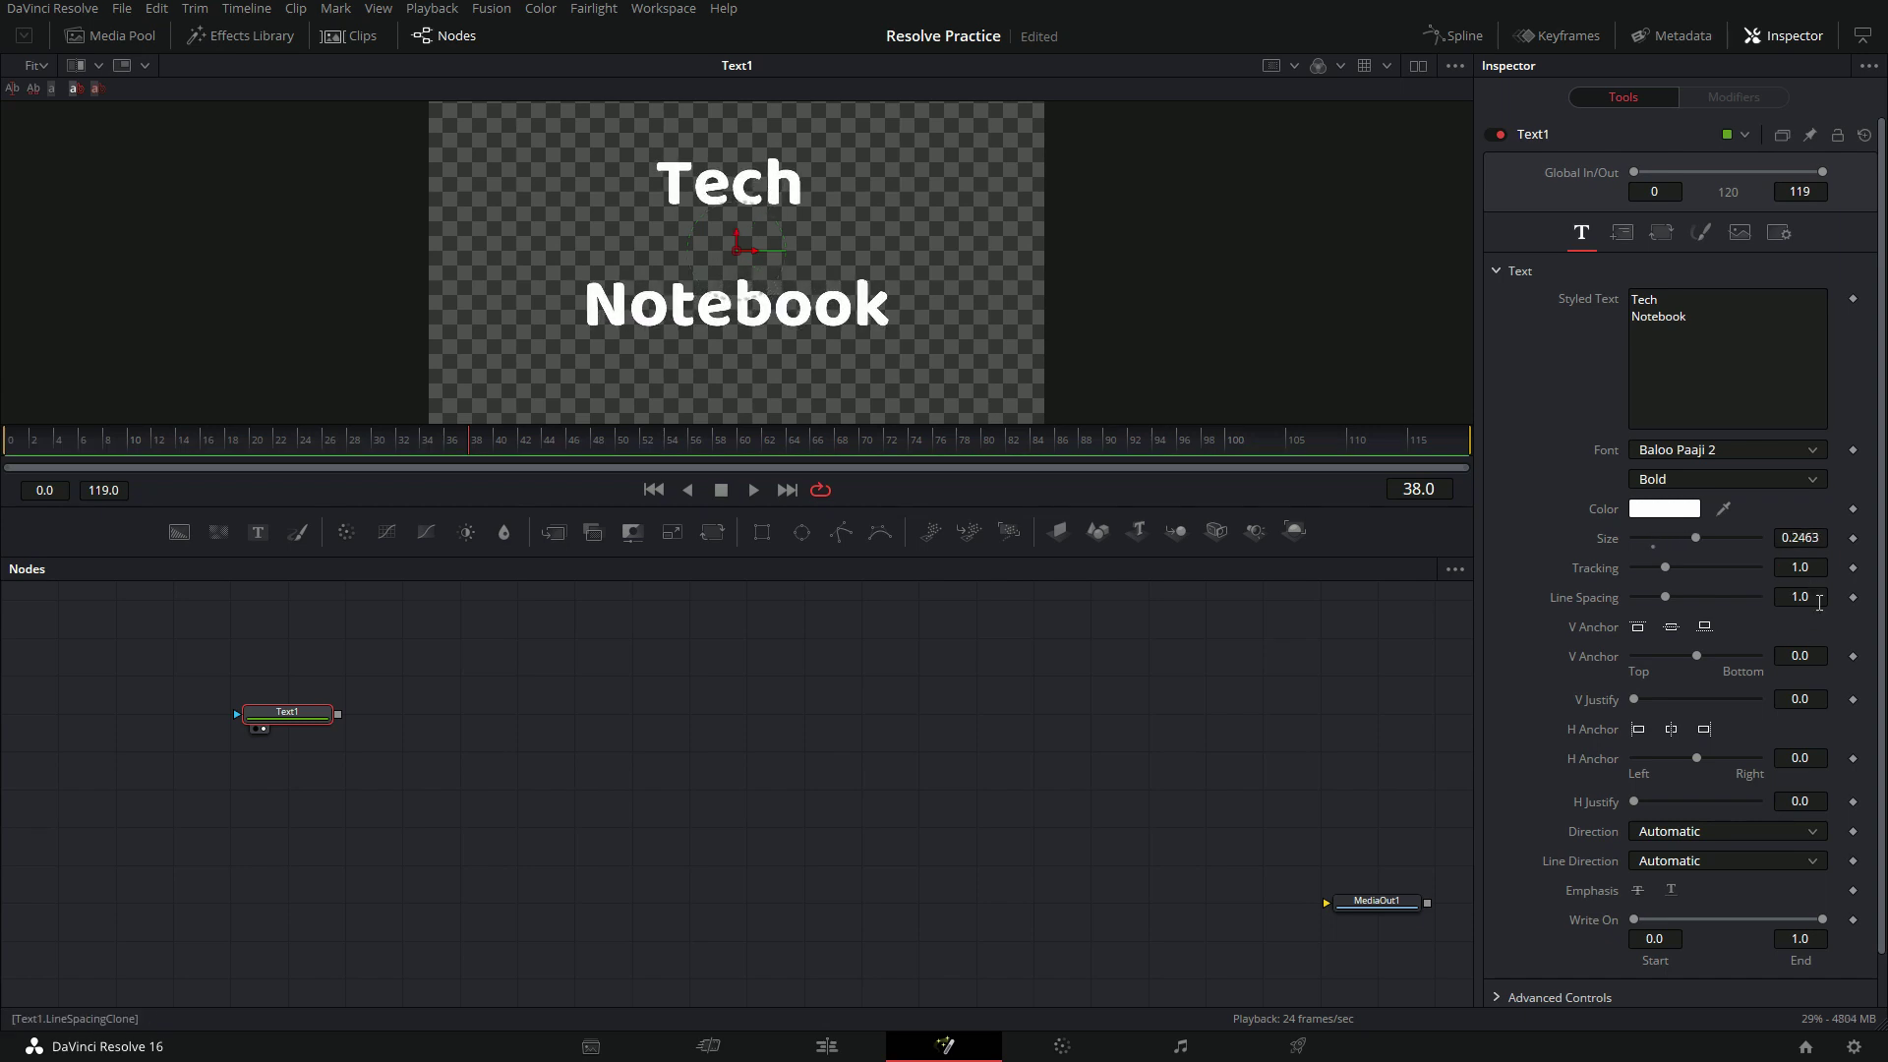
{"action": "left_click_drag", "start_coordinate": [1819, 602], "coordinate": [1766, 602]}
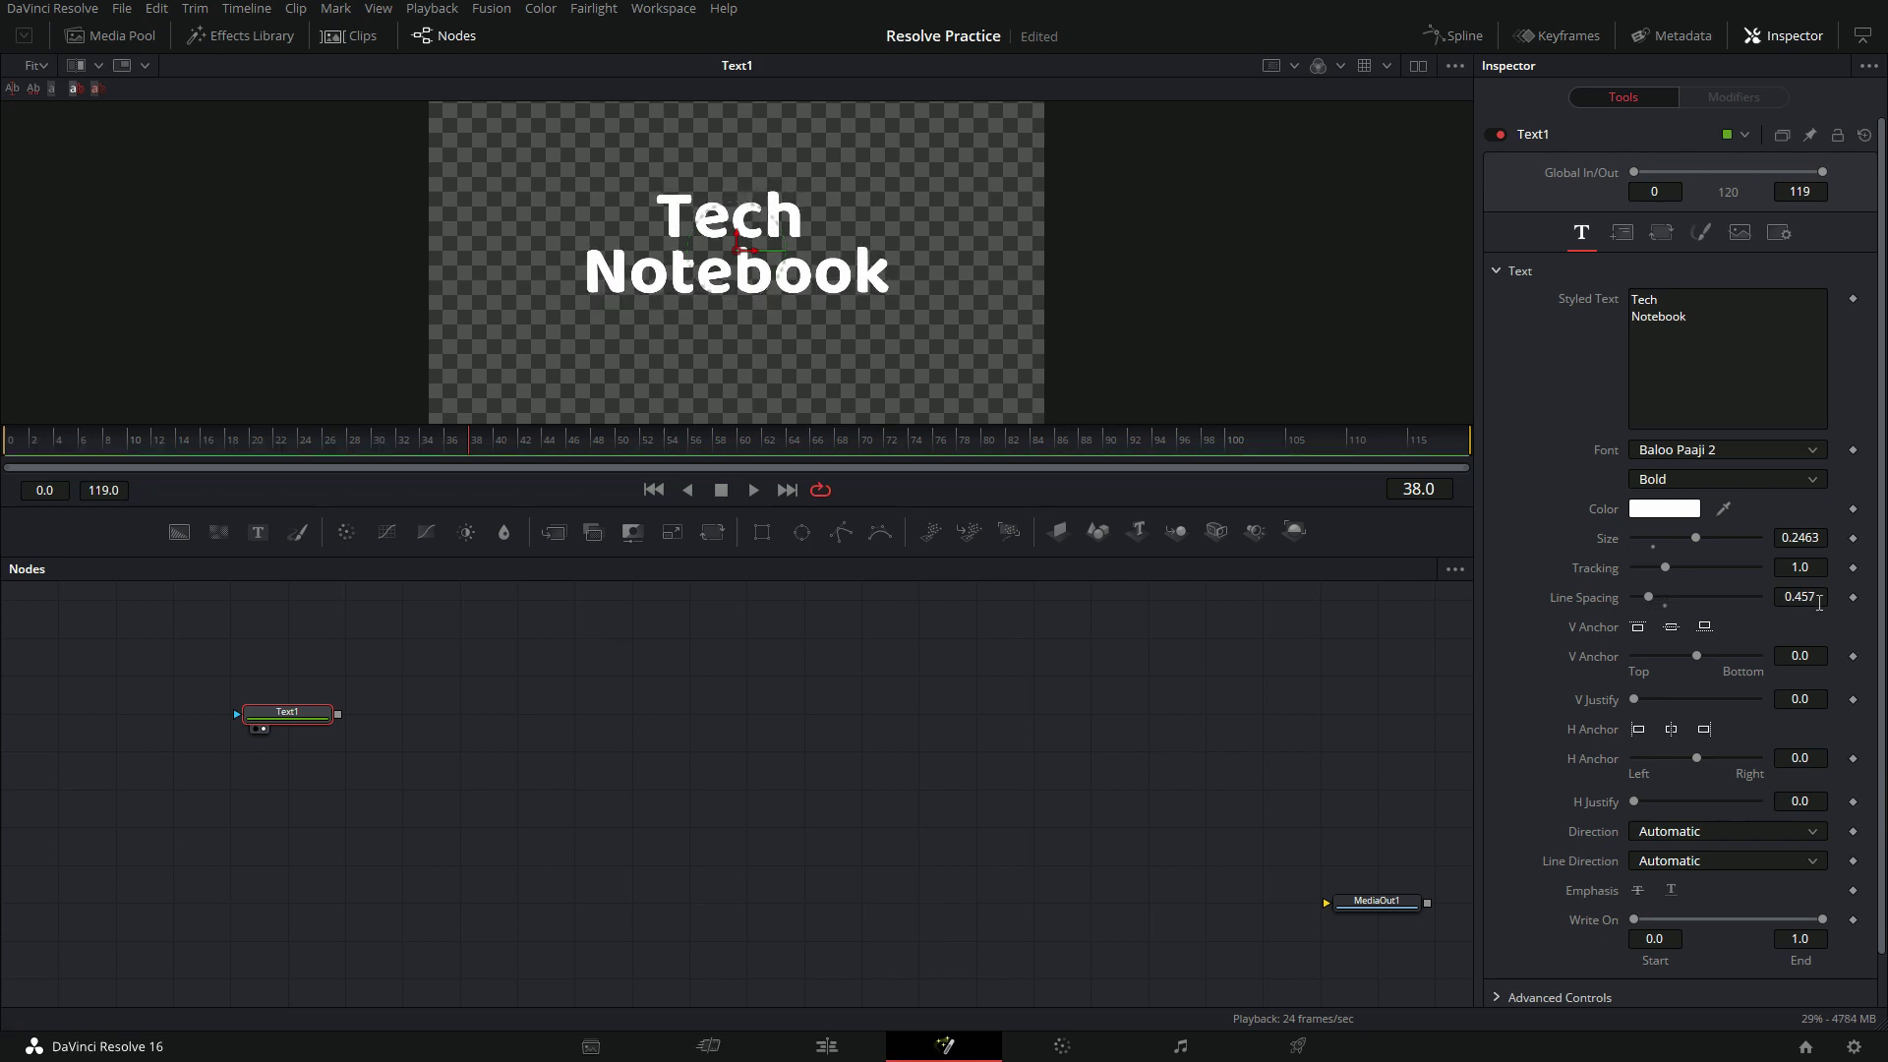
{"action": "left_click_drag", "start_coordinate": [1812, 539], "coordinate": [1870, 539]}
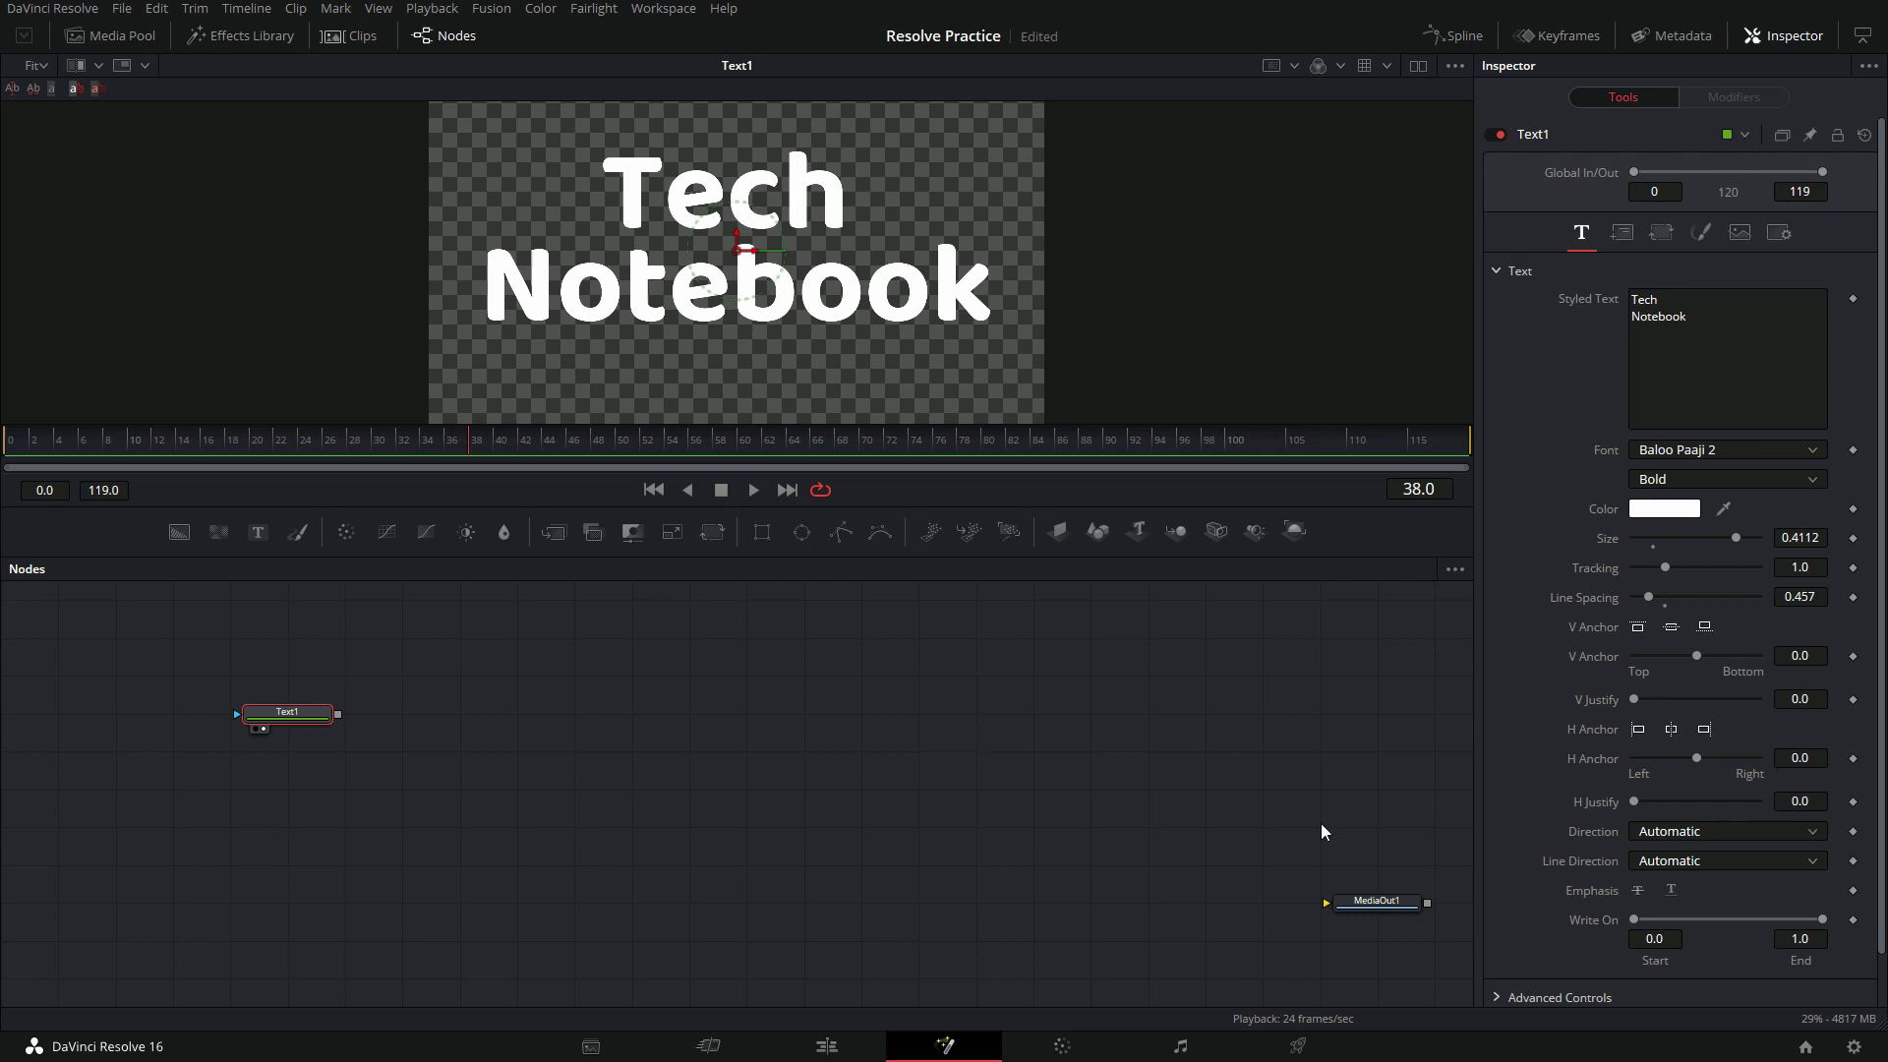
{"action": "key", "text": "ctrl+s"}
Step: Keyframe the title's Size at frame 0 and bring up its Layout settings in the Inspector
{"action": "left_click", "coordinate": [14, 439]}
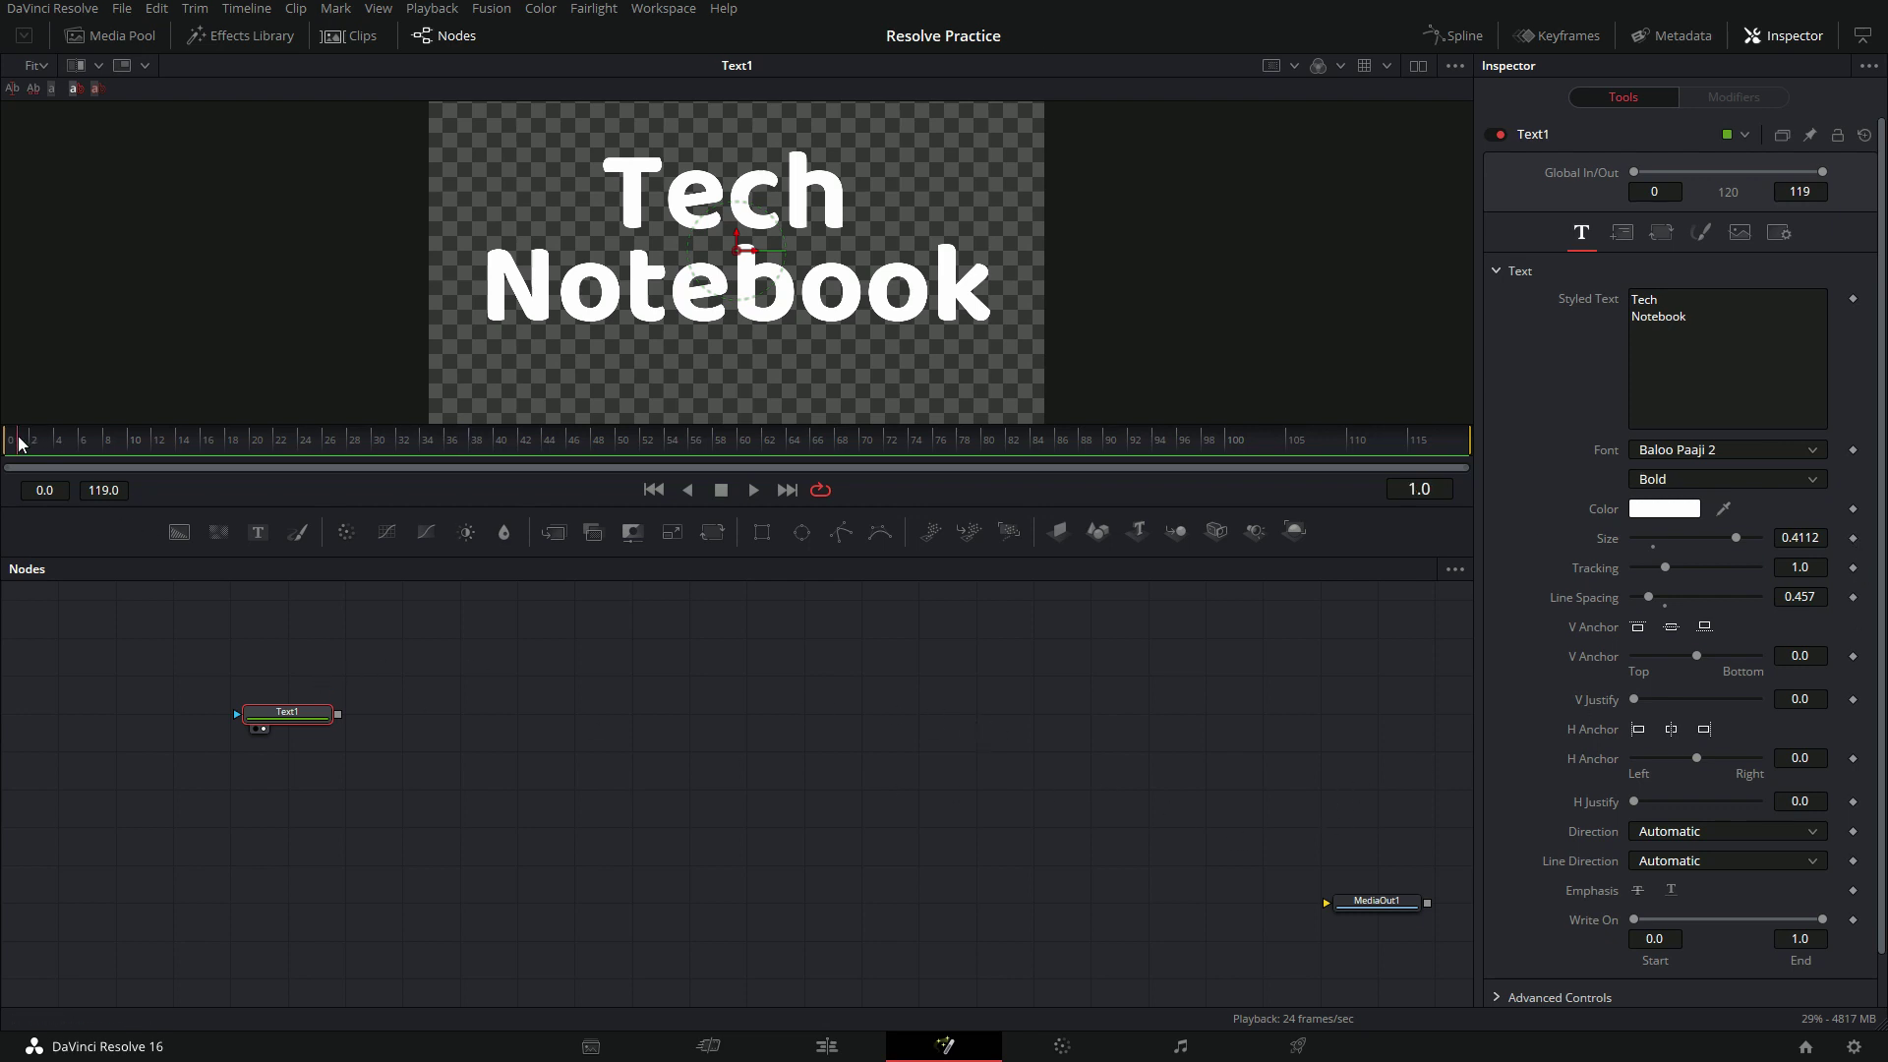
{"action": "left_click", "coordinate": [1853, 539]}
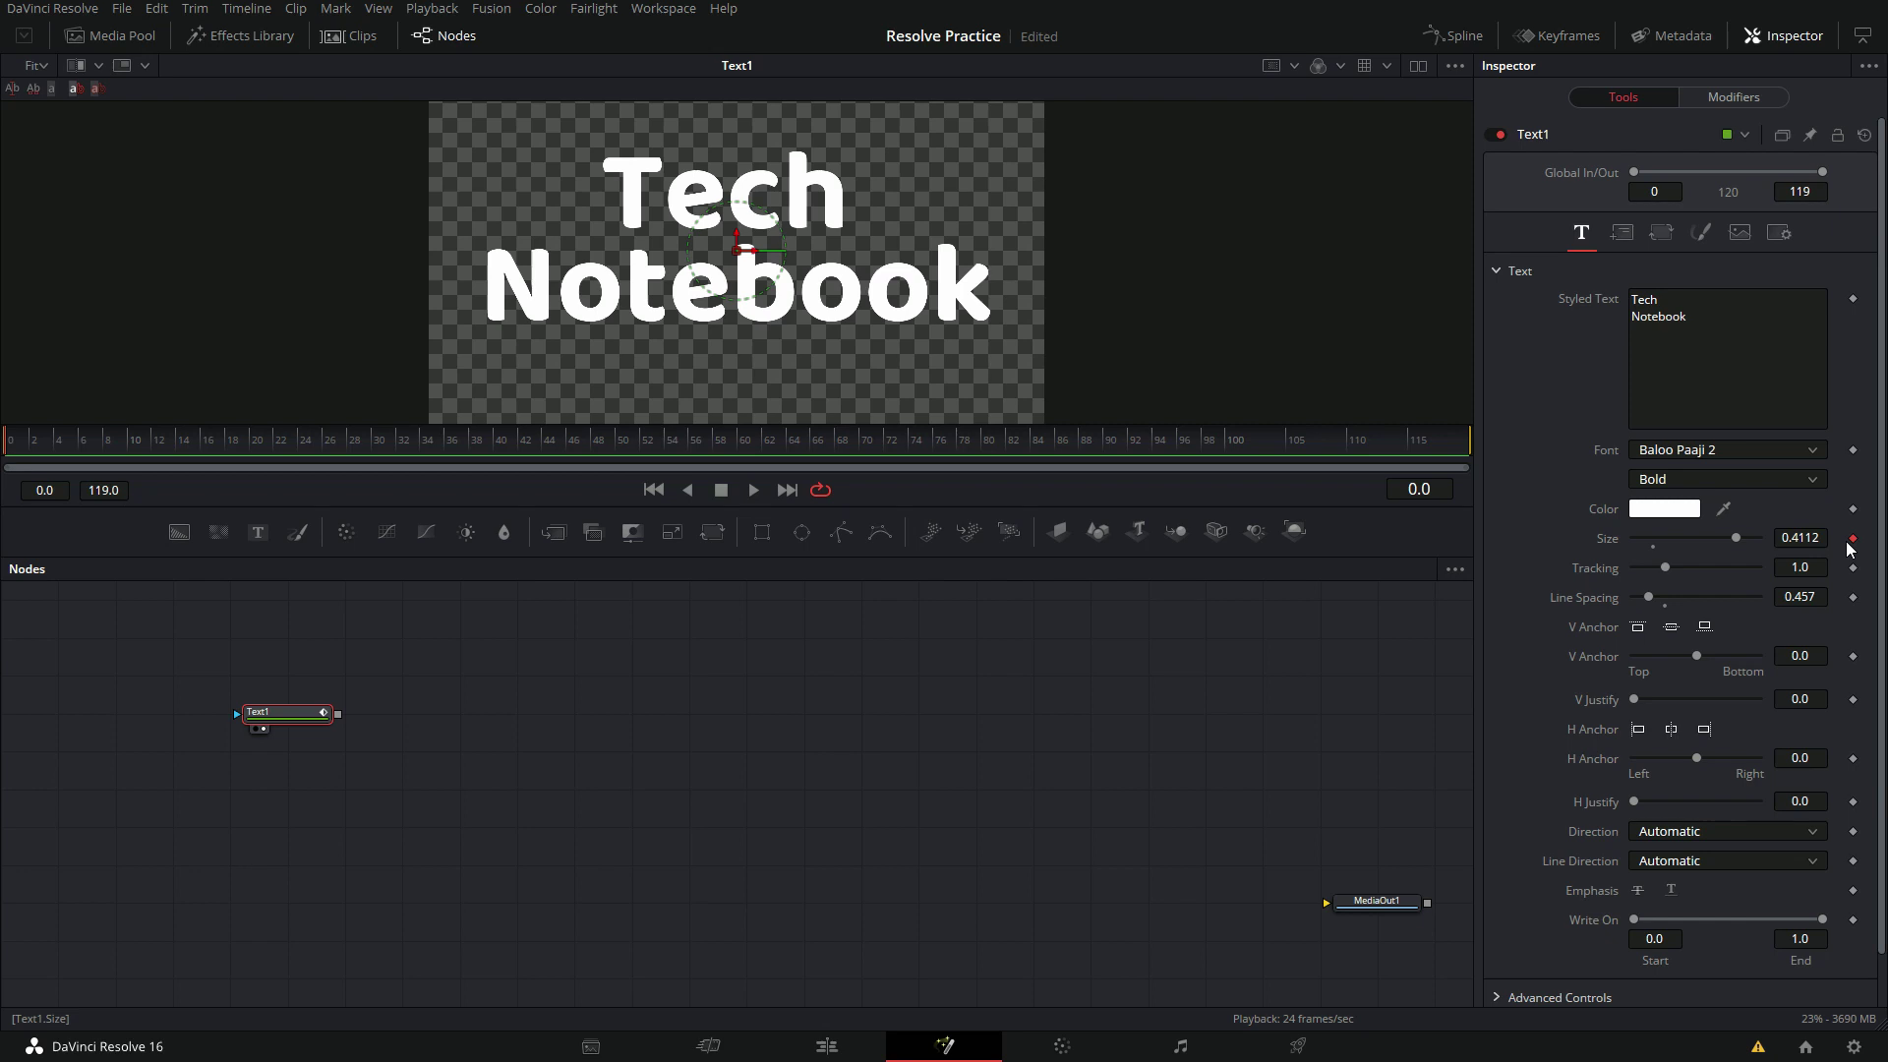
{"action": "left_click", "coordinate": [1620, 234]}
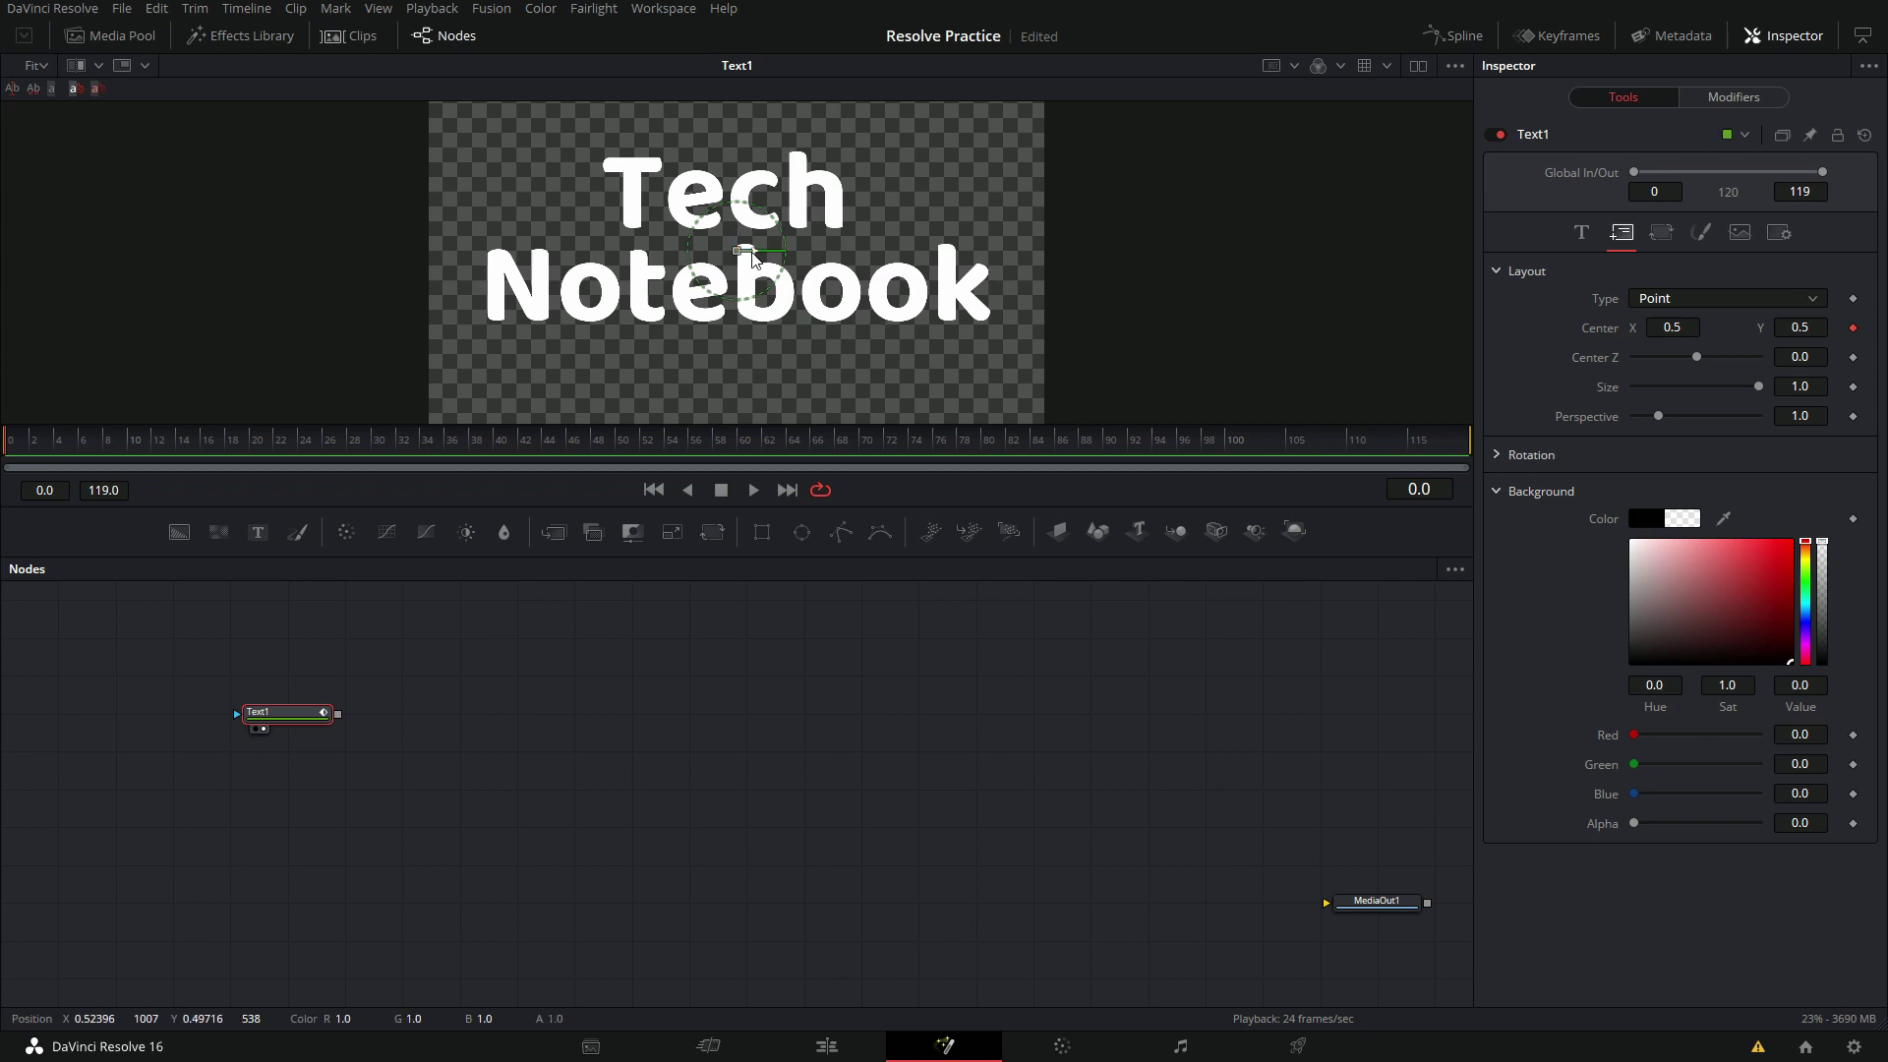
Step: Place the title off-screen right at frame 0 and at Center X 0.5 by frame 20
{"action": "left_click_drag", "start_coordinate": [749, 259], "coordinate": [1316, 297]}
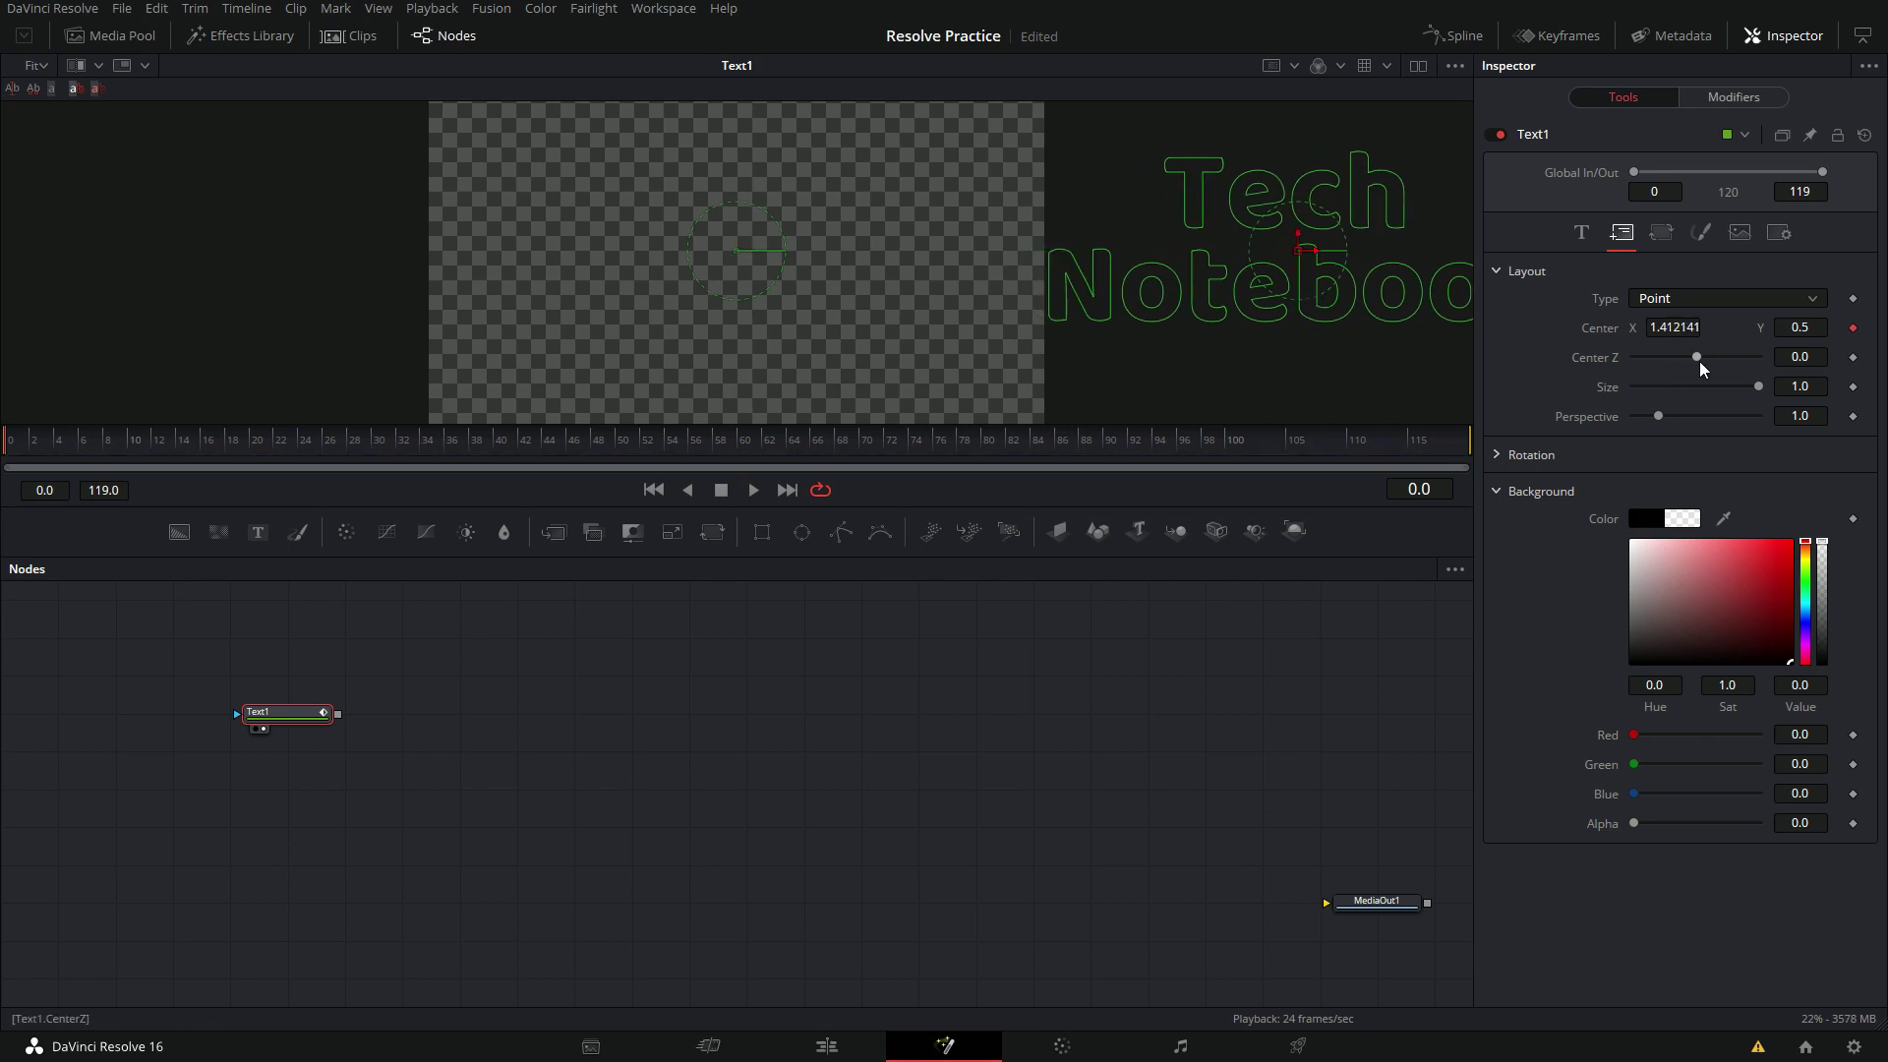
{"action": "left_click", "coordinate": [253, 460]}
{"action": "left_click", "coordinate": [1676, 329]}
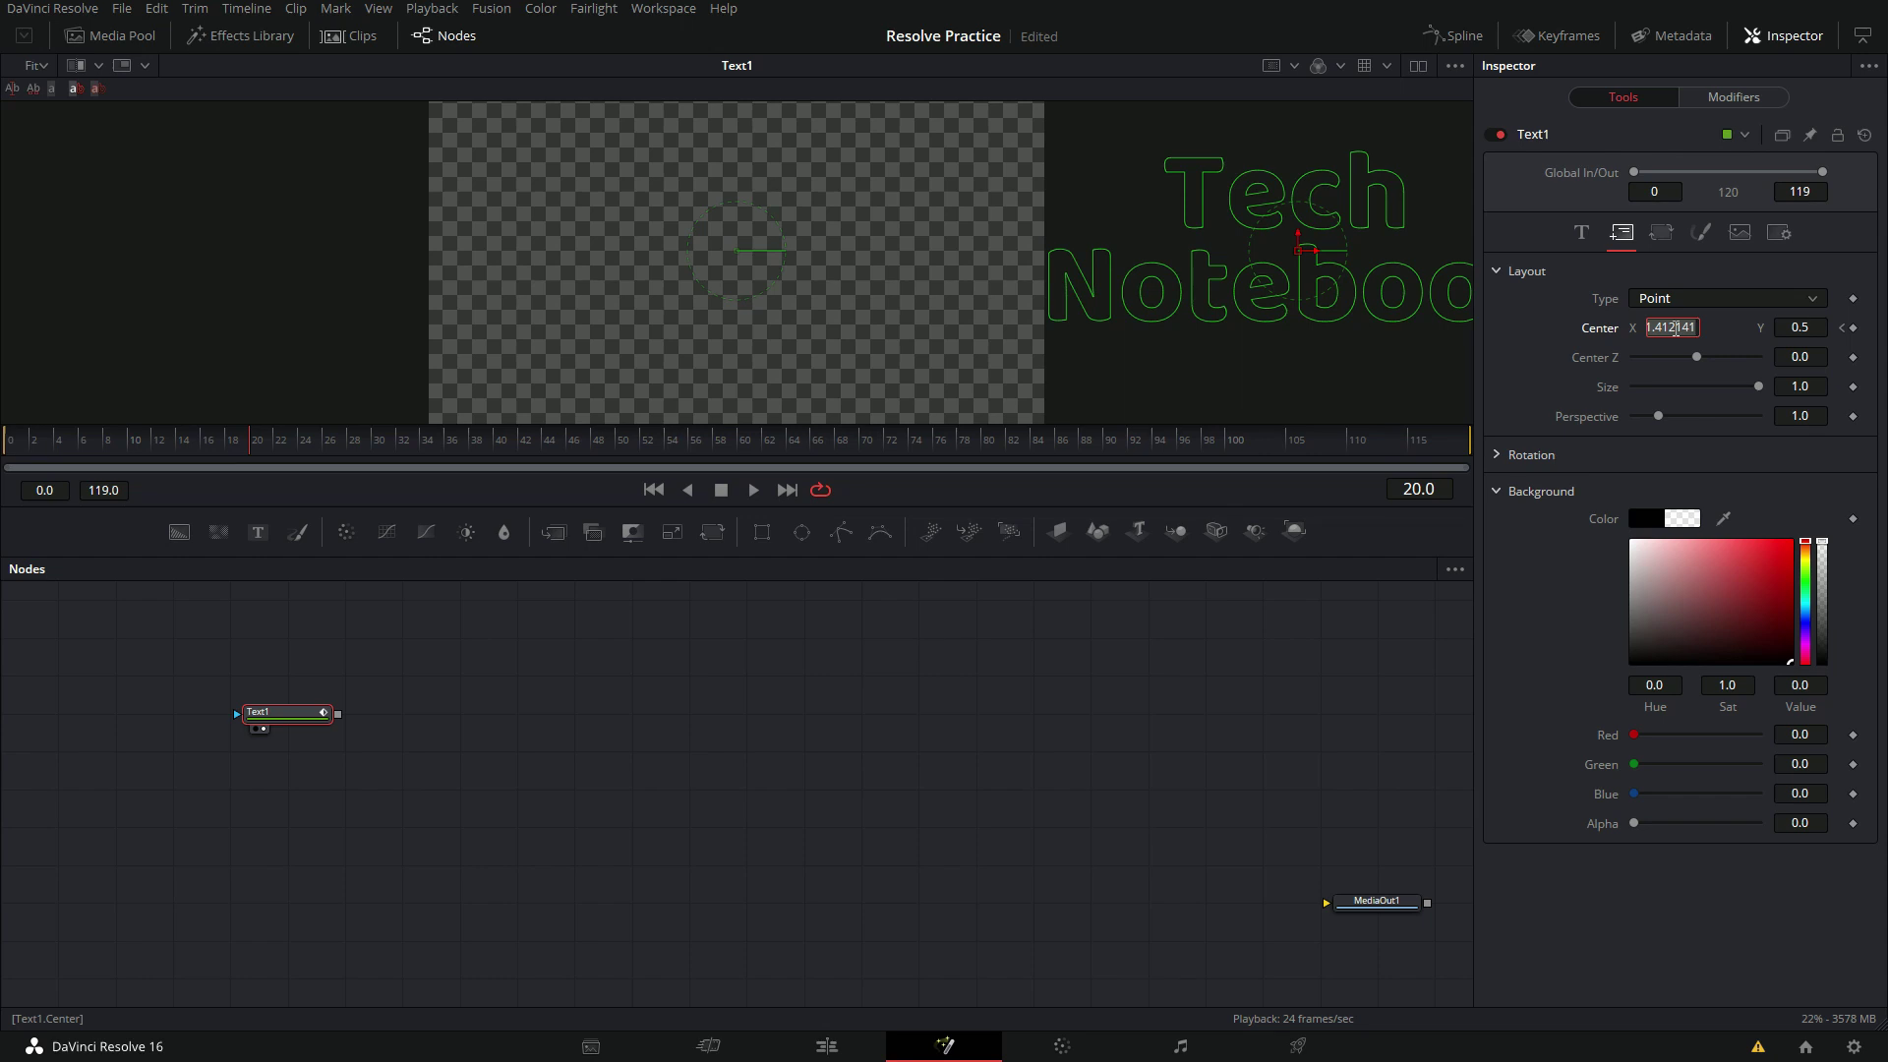
{"action": "type", "text": "0.5"}
{"action": "key", "text": "Tab"}
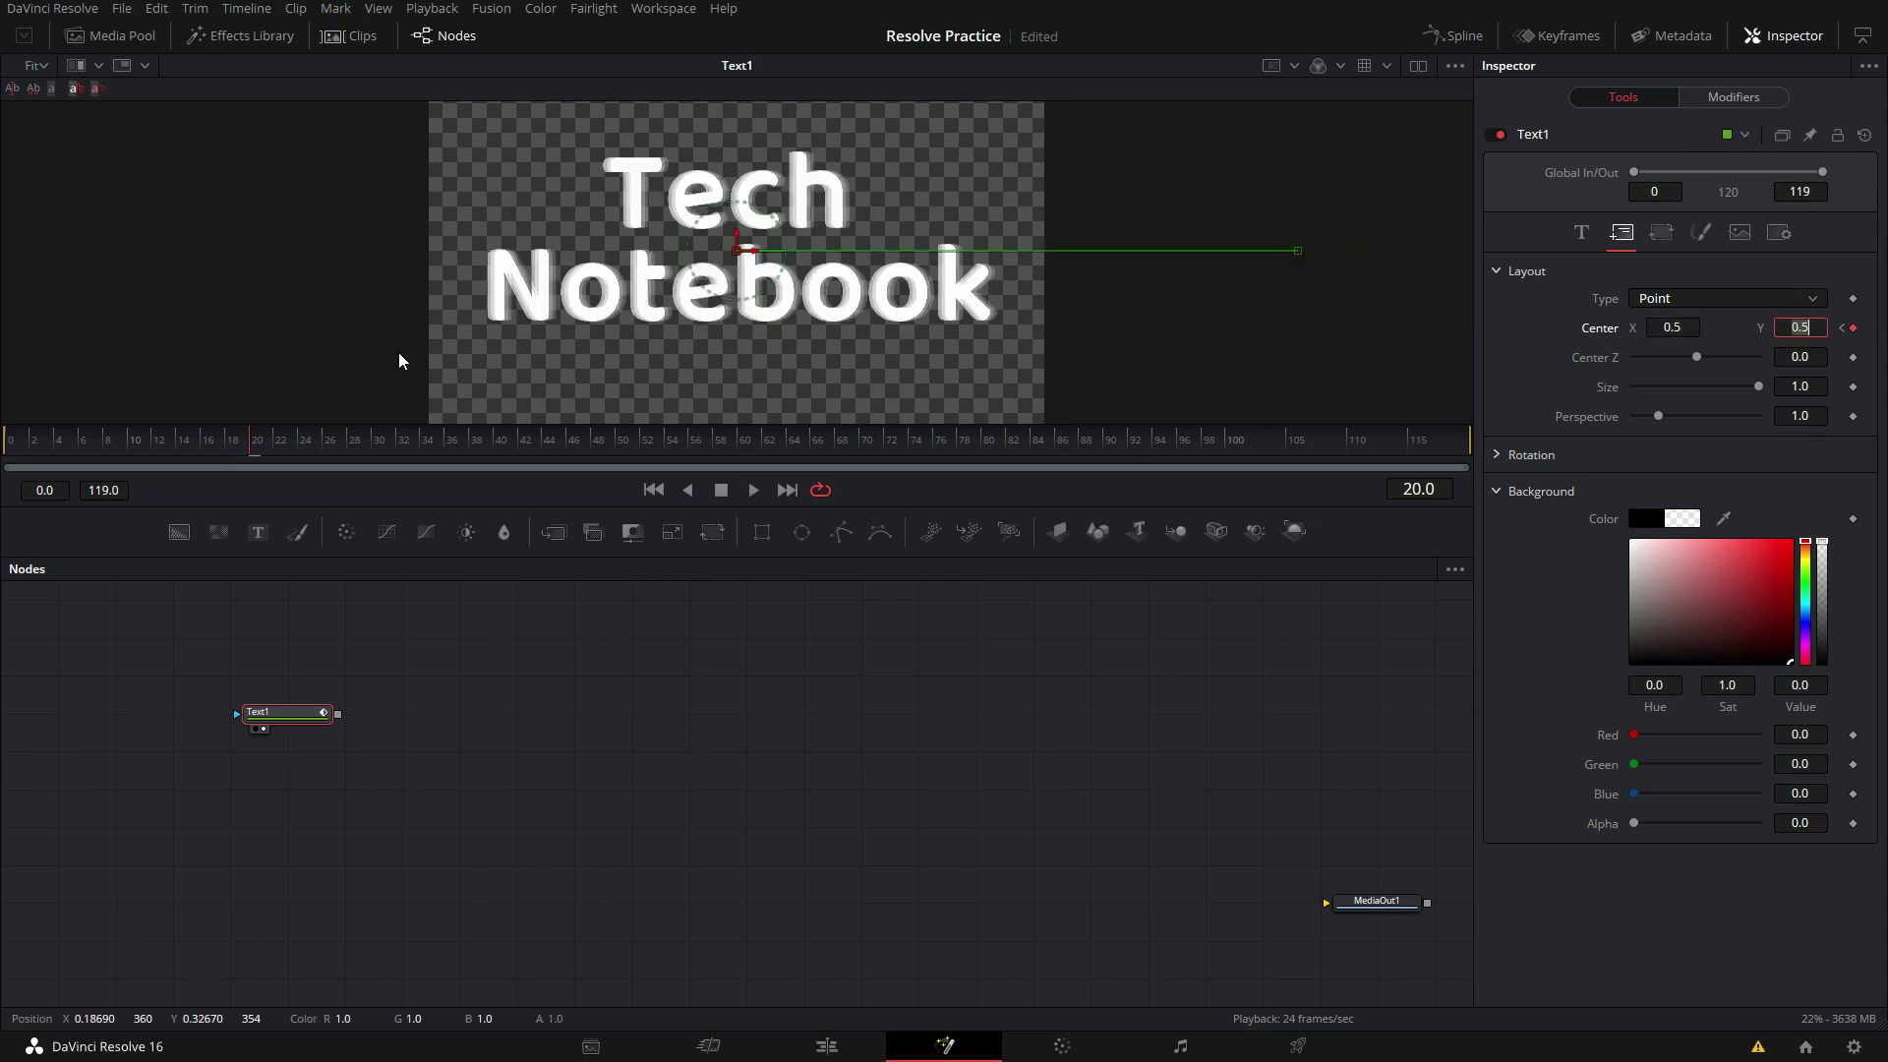
{"action": "mouse_move", "coordinate": [249, 451]}
{"action": "left_mouse_down"}
{"action": "mouse_move", "coordinate": [13, 447]}
{"action": "mouse_move", "coordinate": [255, 452]}
{"action": "left_mouse_up"}
Step: Enable Motion Blur on Text1 and raise its Quality from 2 to 4
{"action": "left_click", "coordinate": [1770, 238]}
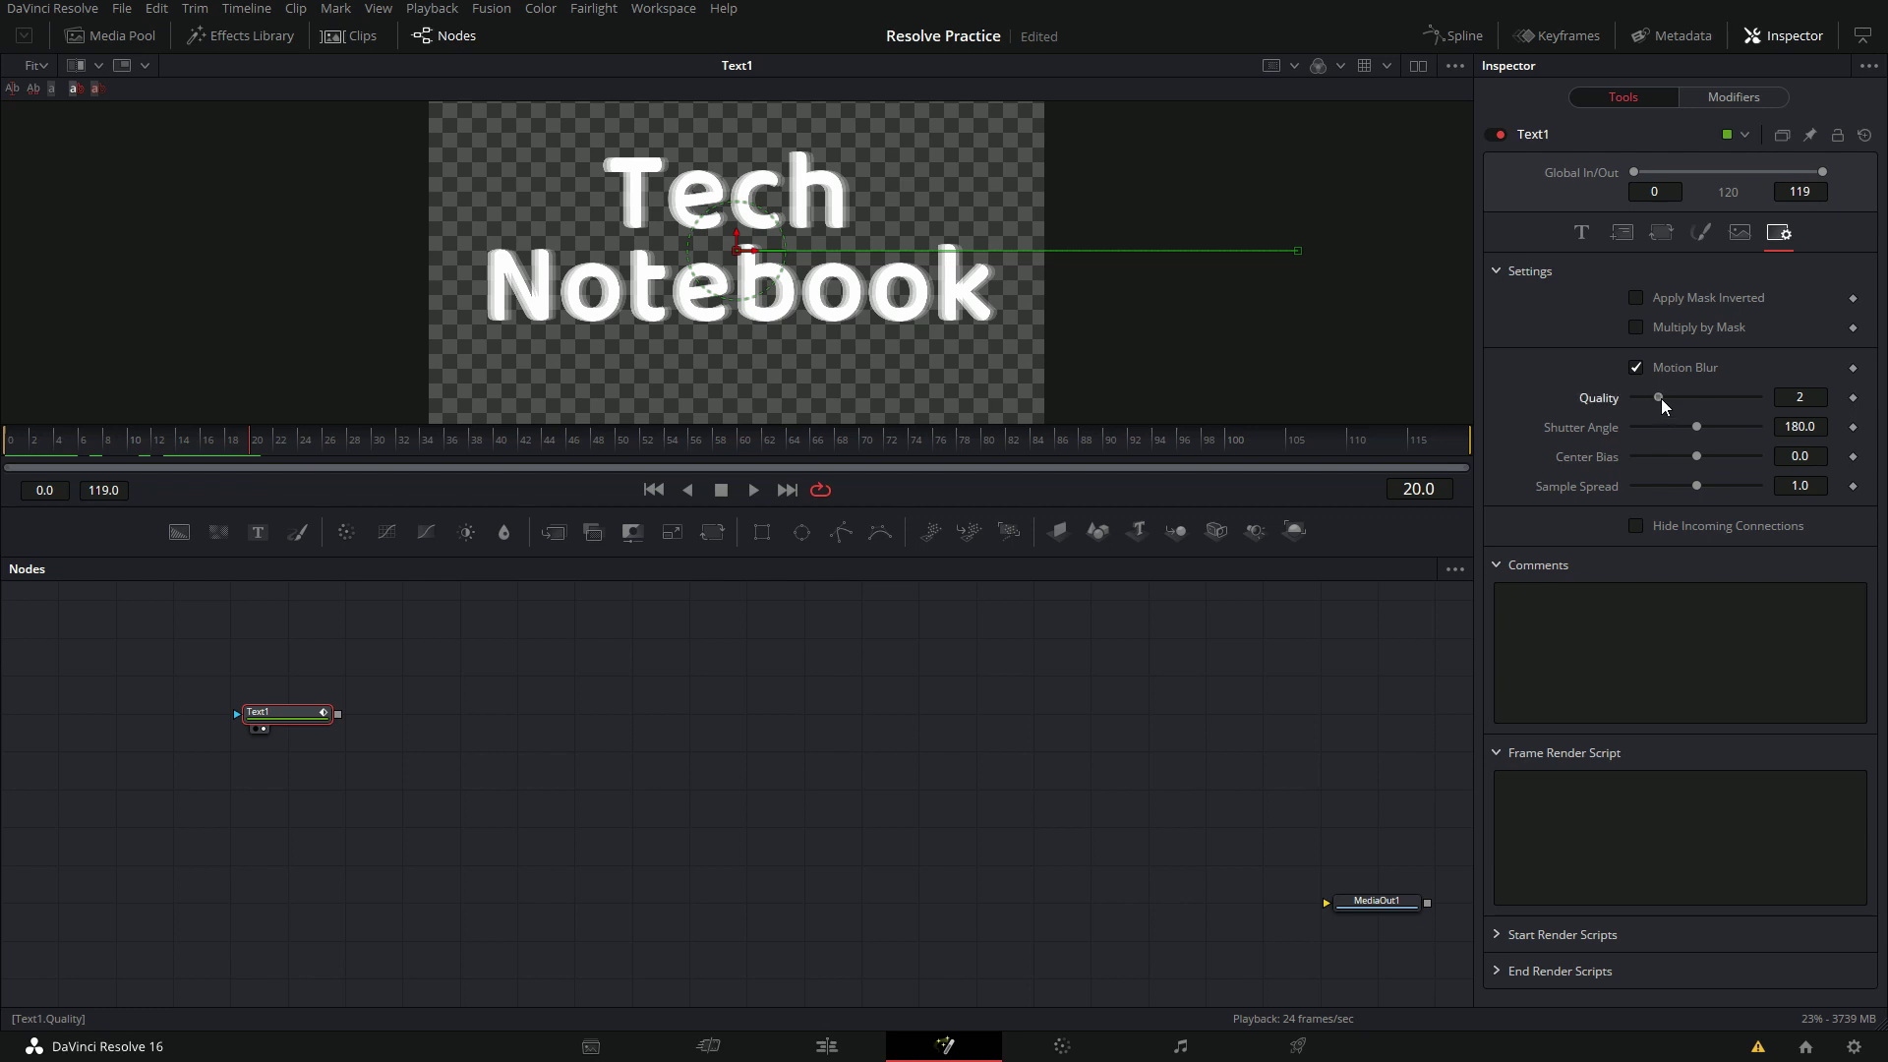
{"action": "left_click_drag", "start_coordinate": [1661, 399], "coordinate": [1682, 399]}
{"action": "mouse_move", "coordinate": [255, 455]}
{"action": "left_mouse_down"}
{"action": "mouse_move", "coordinate": [3, 460]}
{"action": "mouse_move", "coordinate": [253, 453]}
{"action": "left_mouse_up"}
Step: In the Spline editor, show only Text1's Displacement curve, zoomed to fit frames 0–20
{"action": "left_click", "coordinate": [1461, 36]}
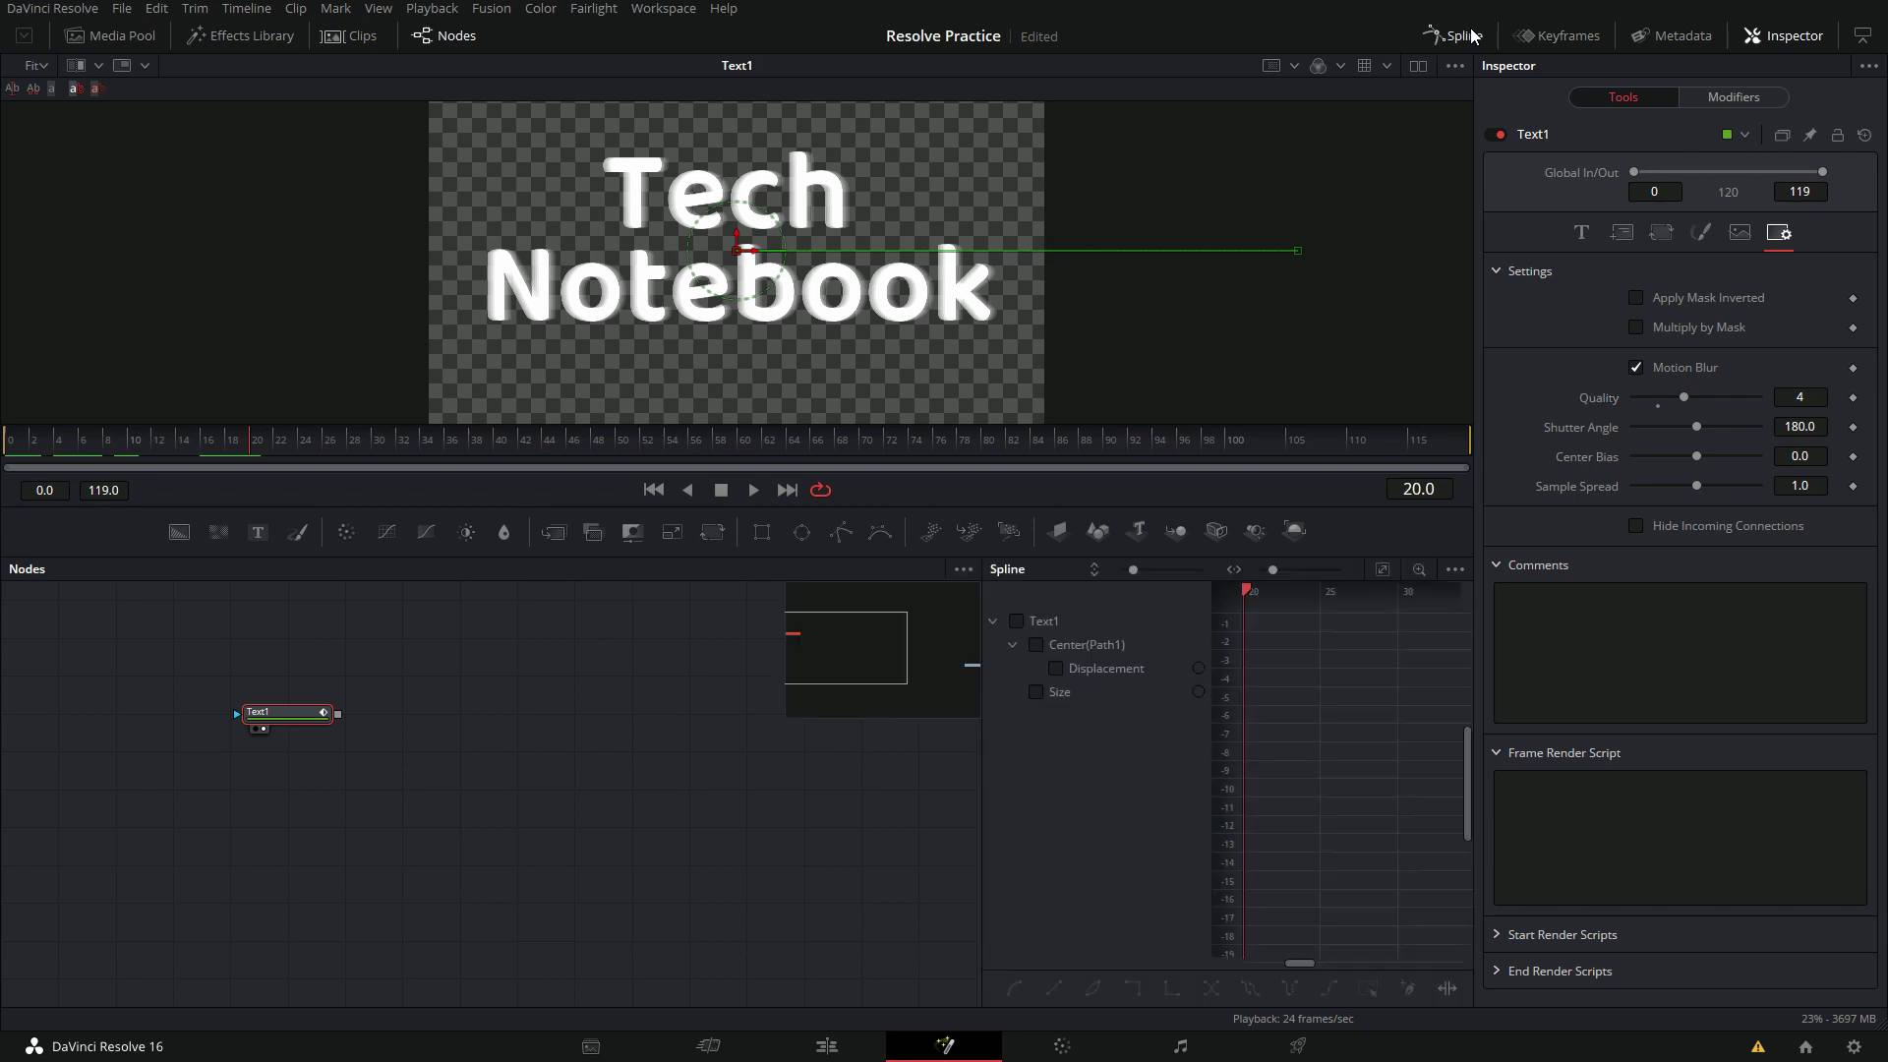
{"action": "left_click", "coordinate": [1017, 622]}
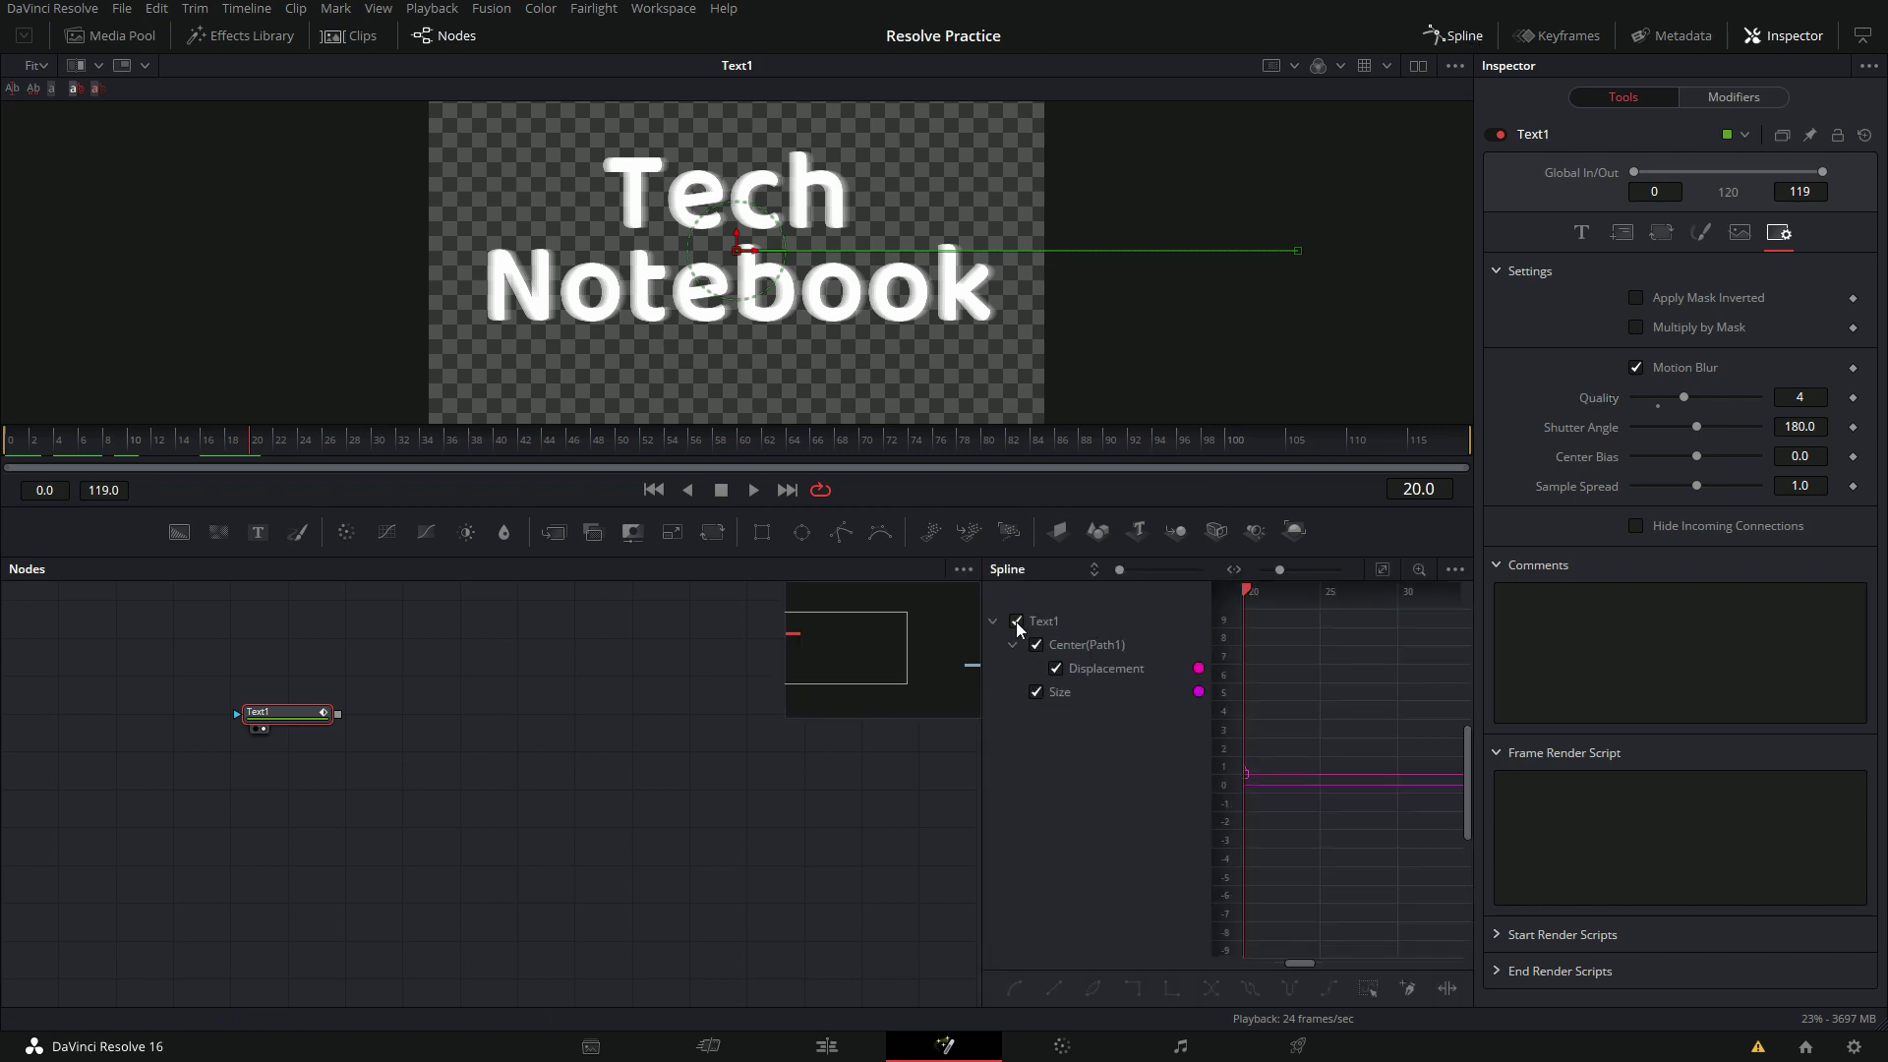
{"action": "left_click", "coordinate": [1038, 693]}
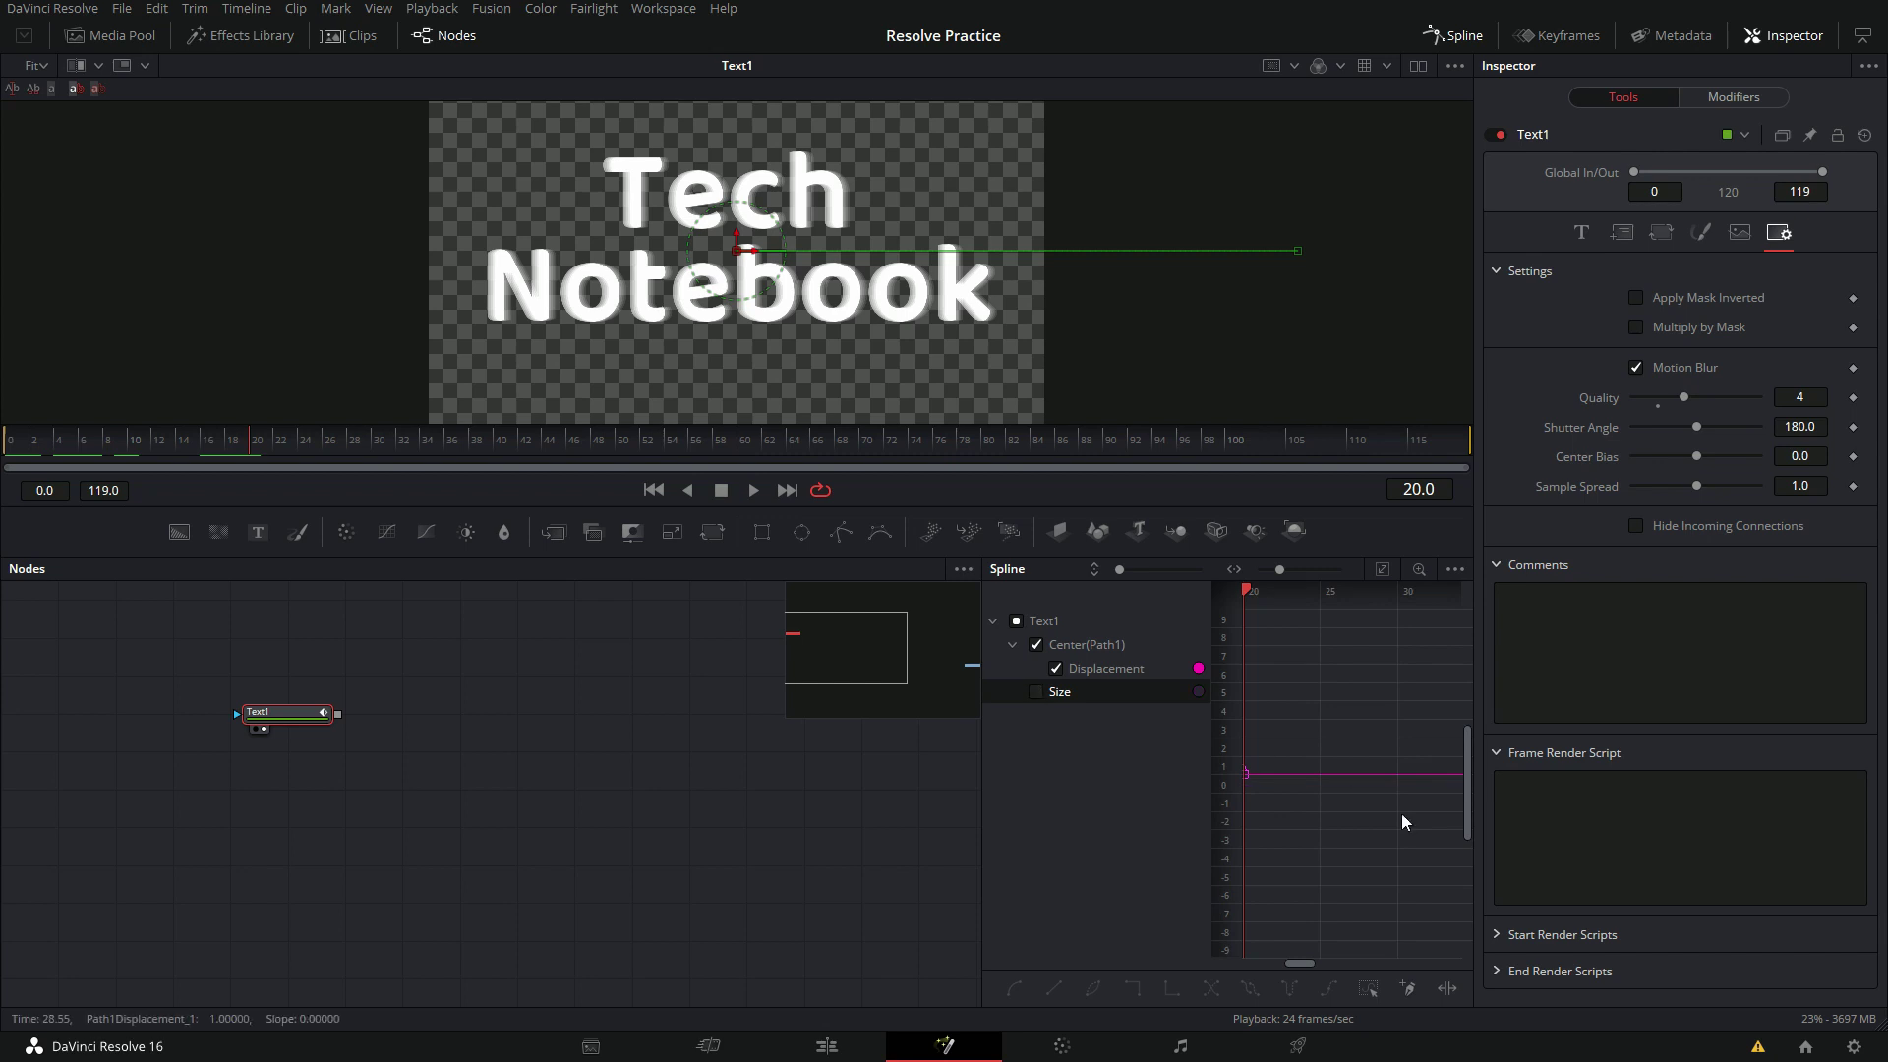
{"action": "left_click", "coordinate": [1383, 571]}
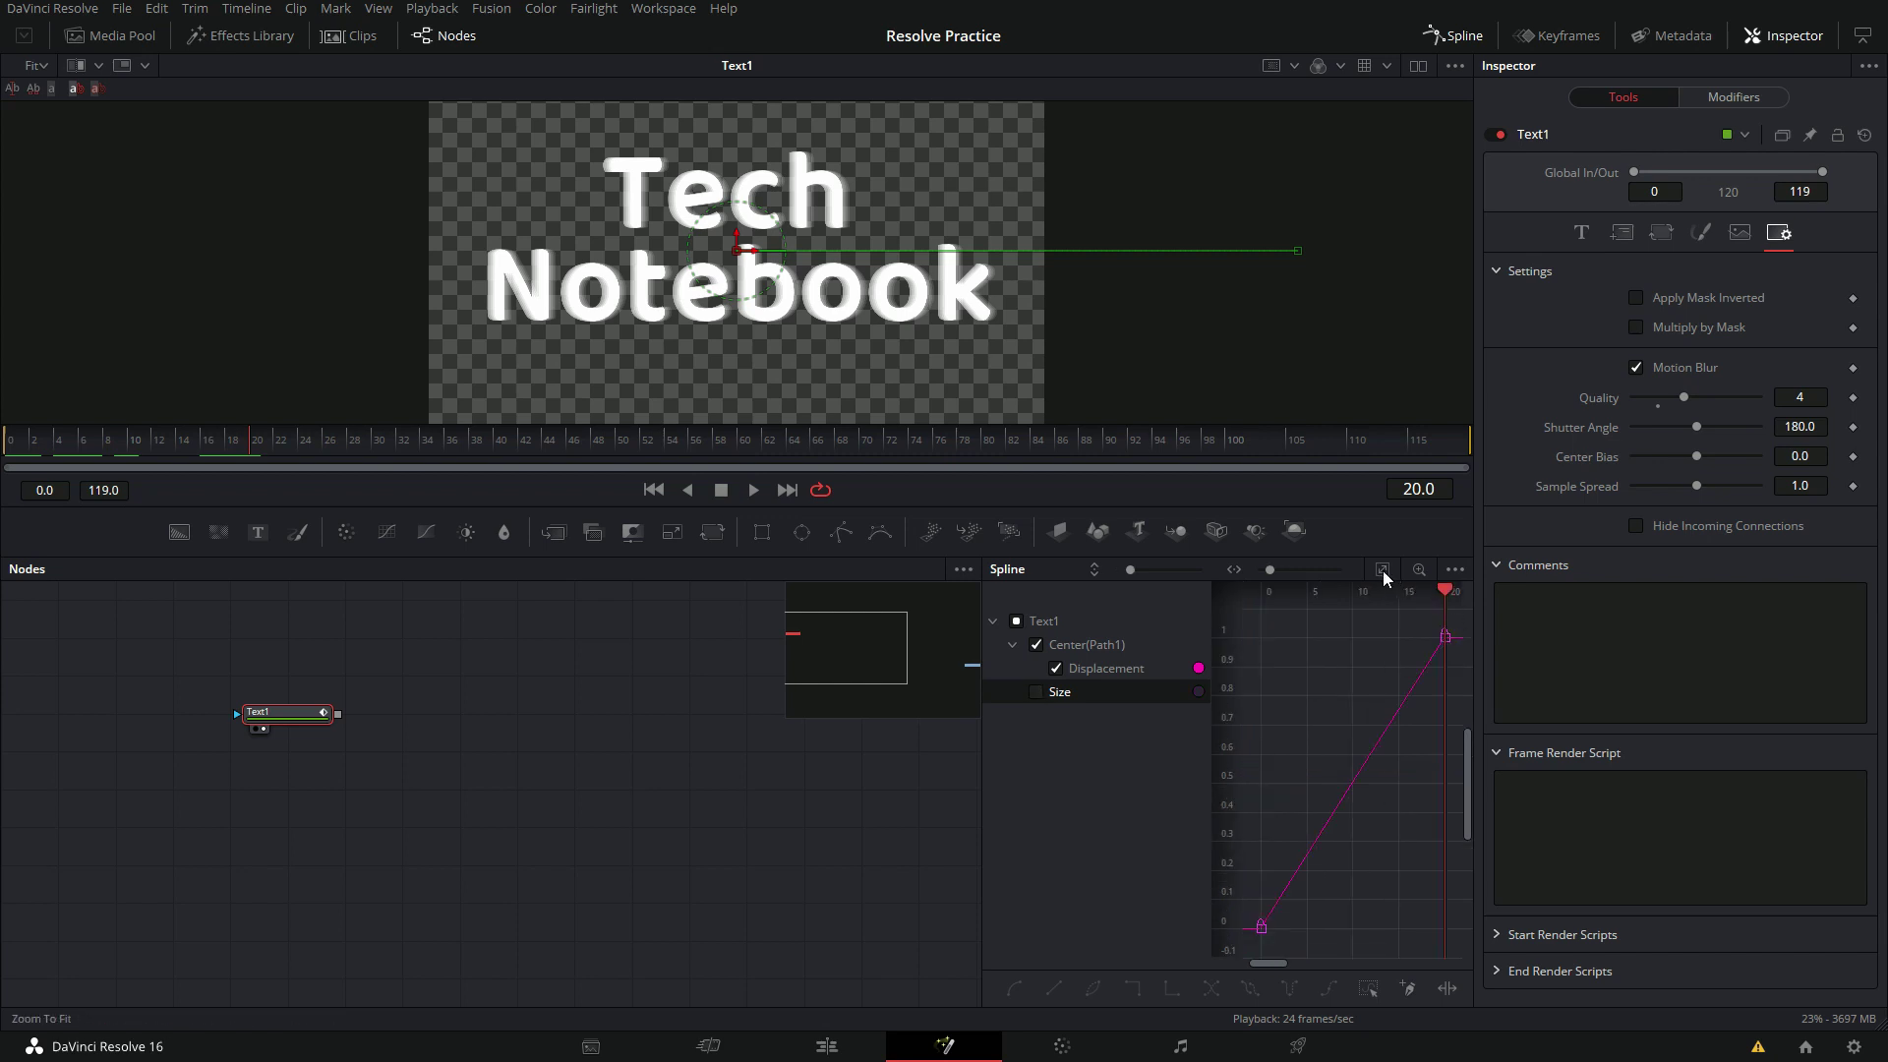
{"action": "left_click", "coordinate": [1451, 570]}
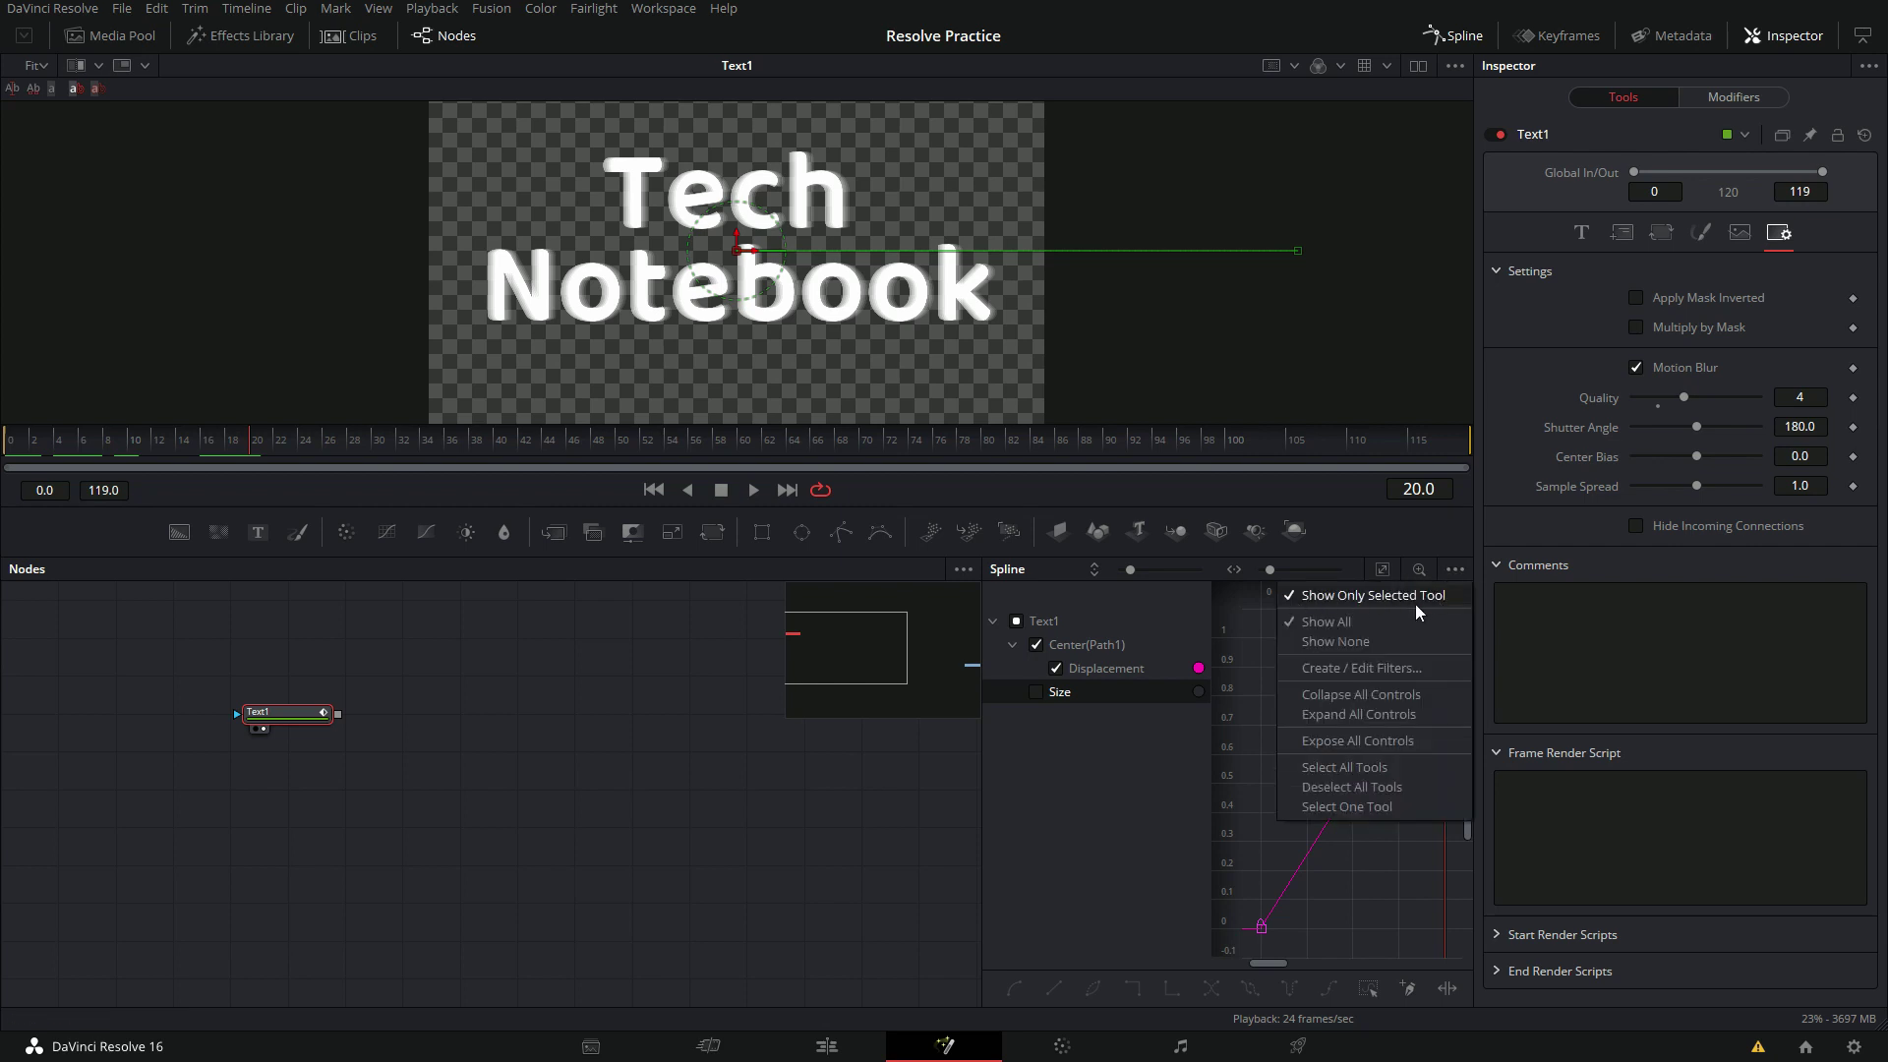
{"action": "left_click", "coordinate": [1243, 653]}
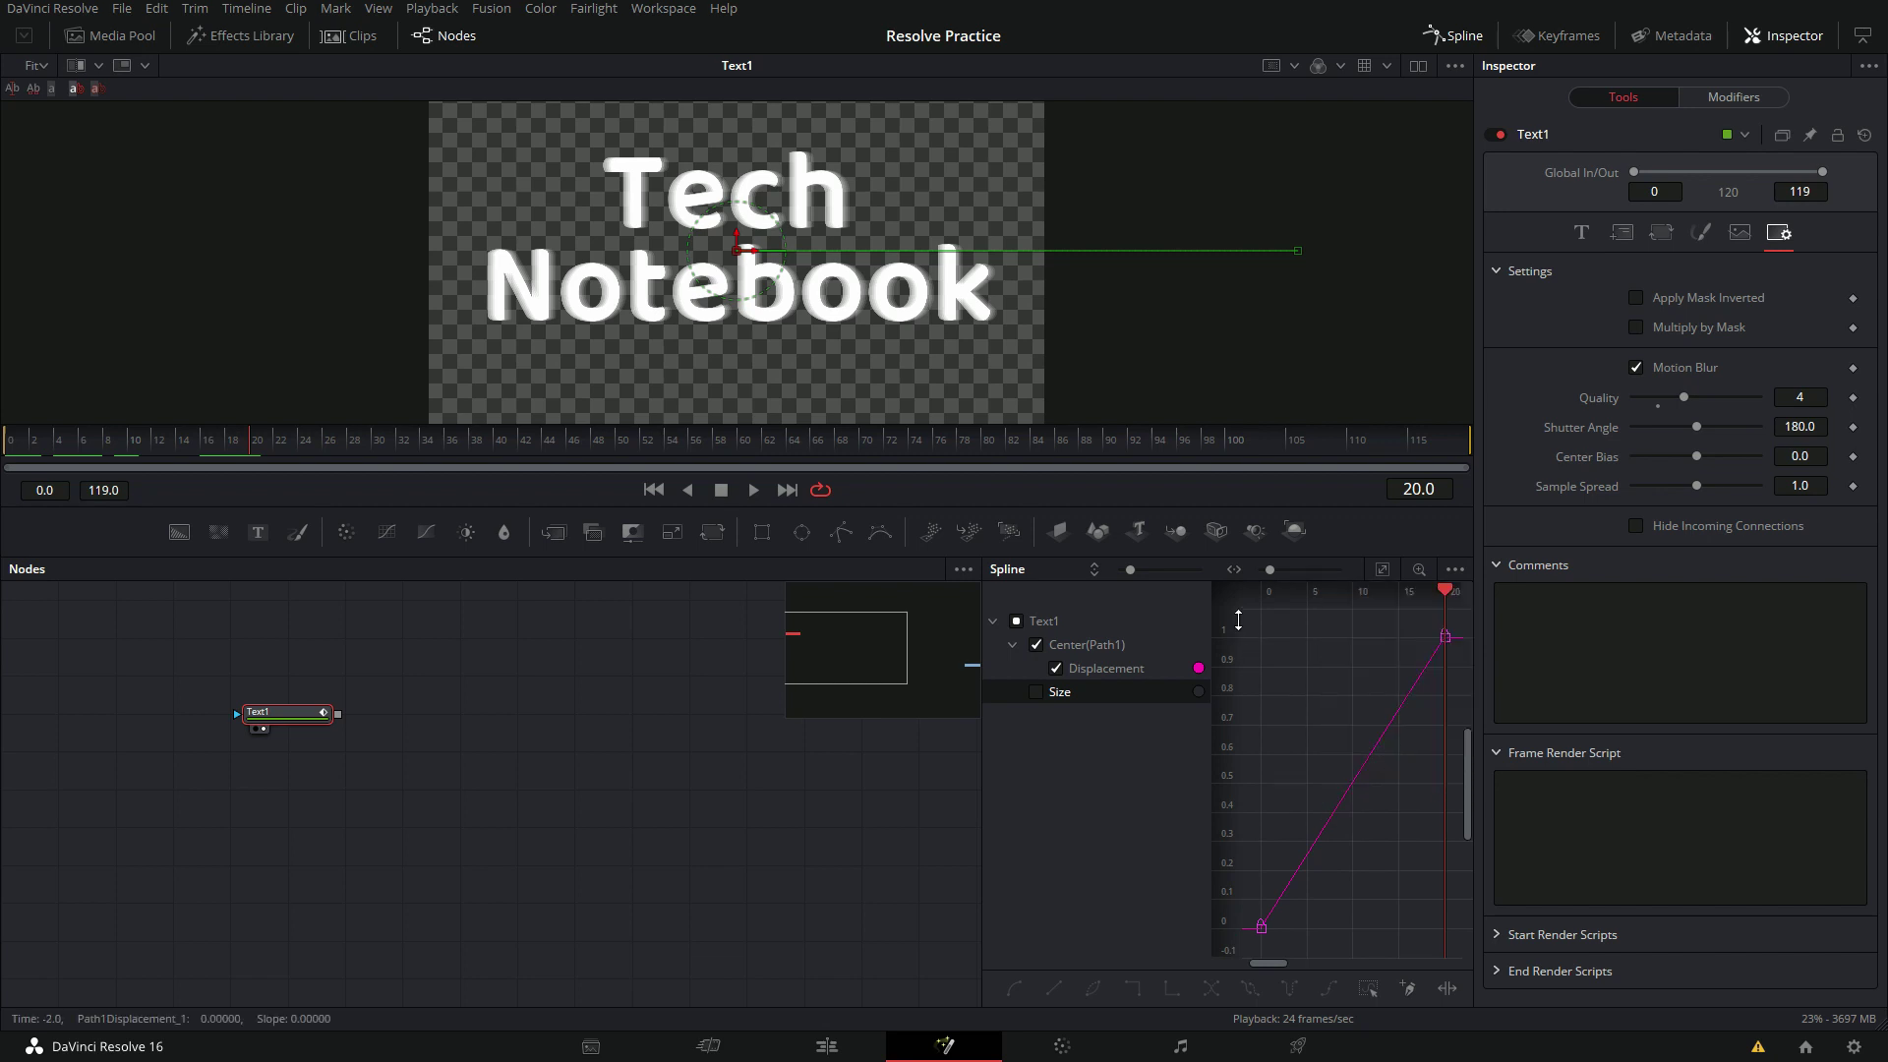
Step: Smooth both Displacement keyframes into an S-curve with lengthened easing handles
{"action": "left_click_drag", "start_coordinate": [1247, 617], "coordinate": [1460, 969]}
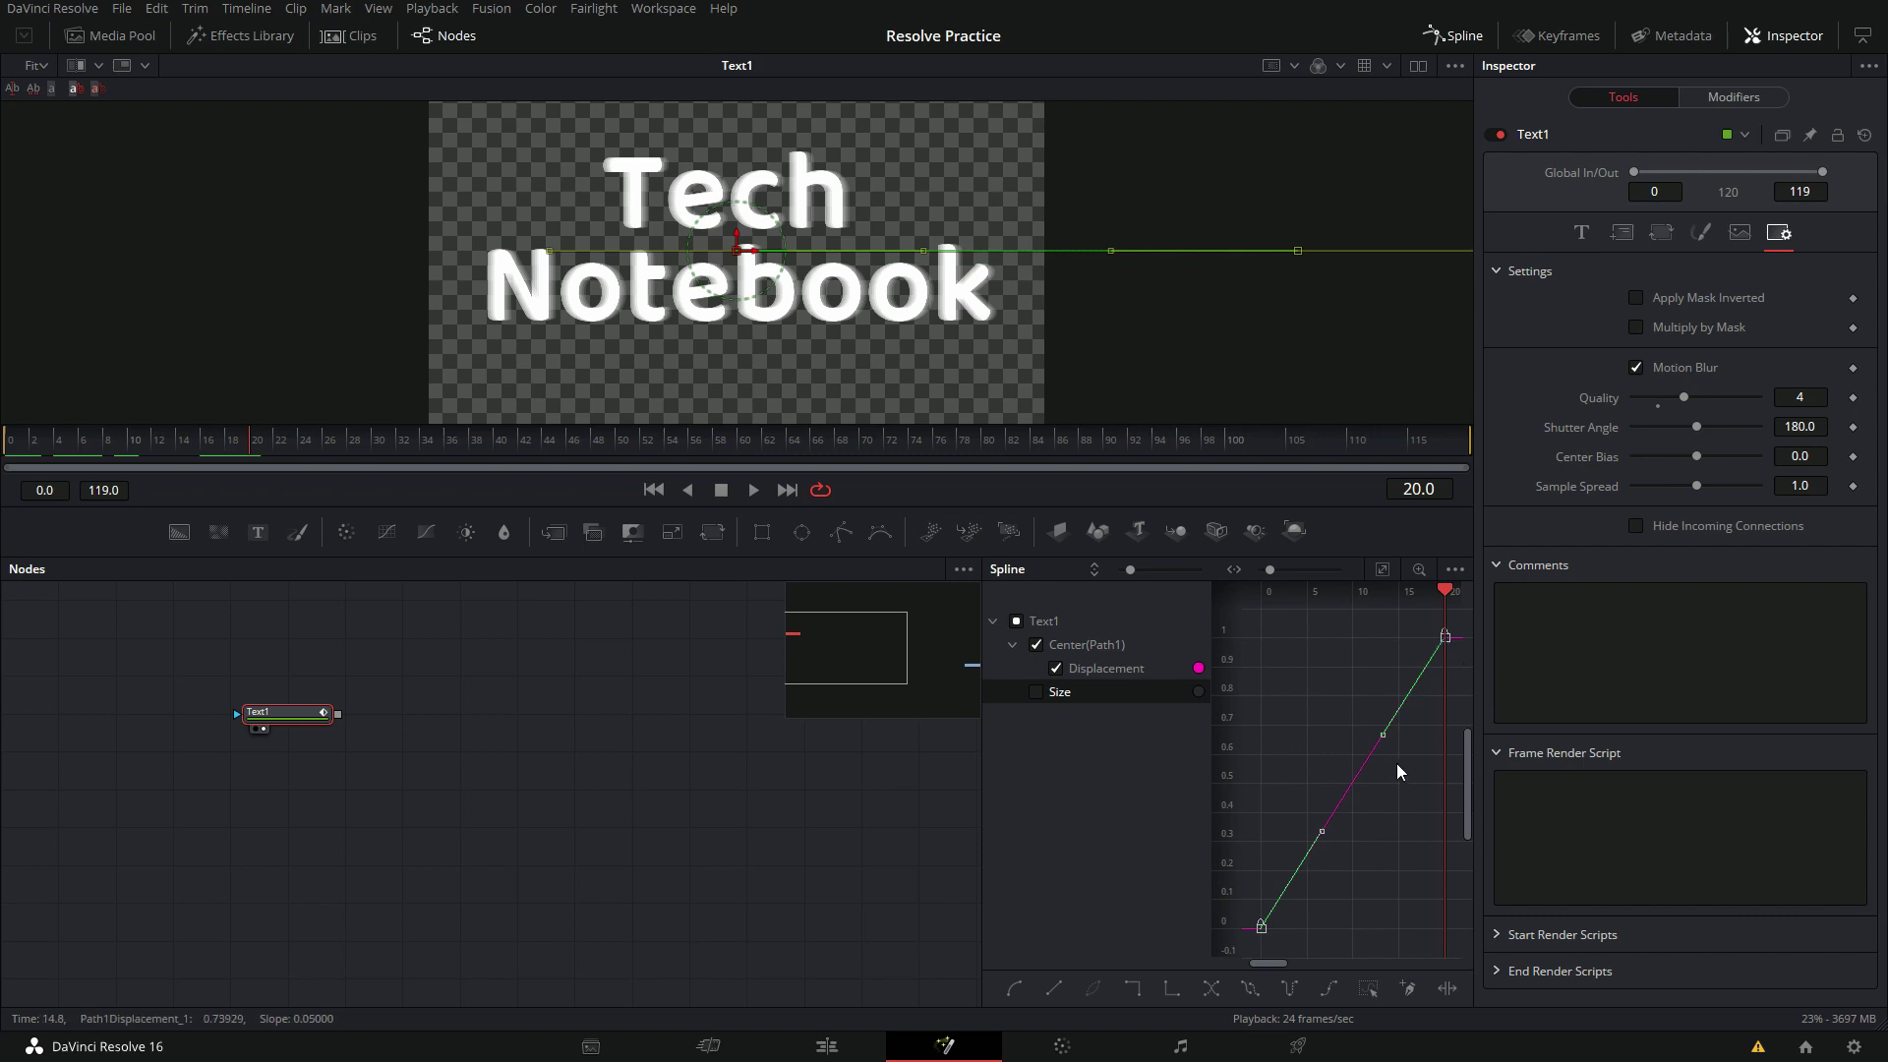
{"action": "key", "text": "shift+s"}
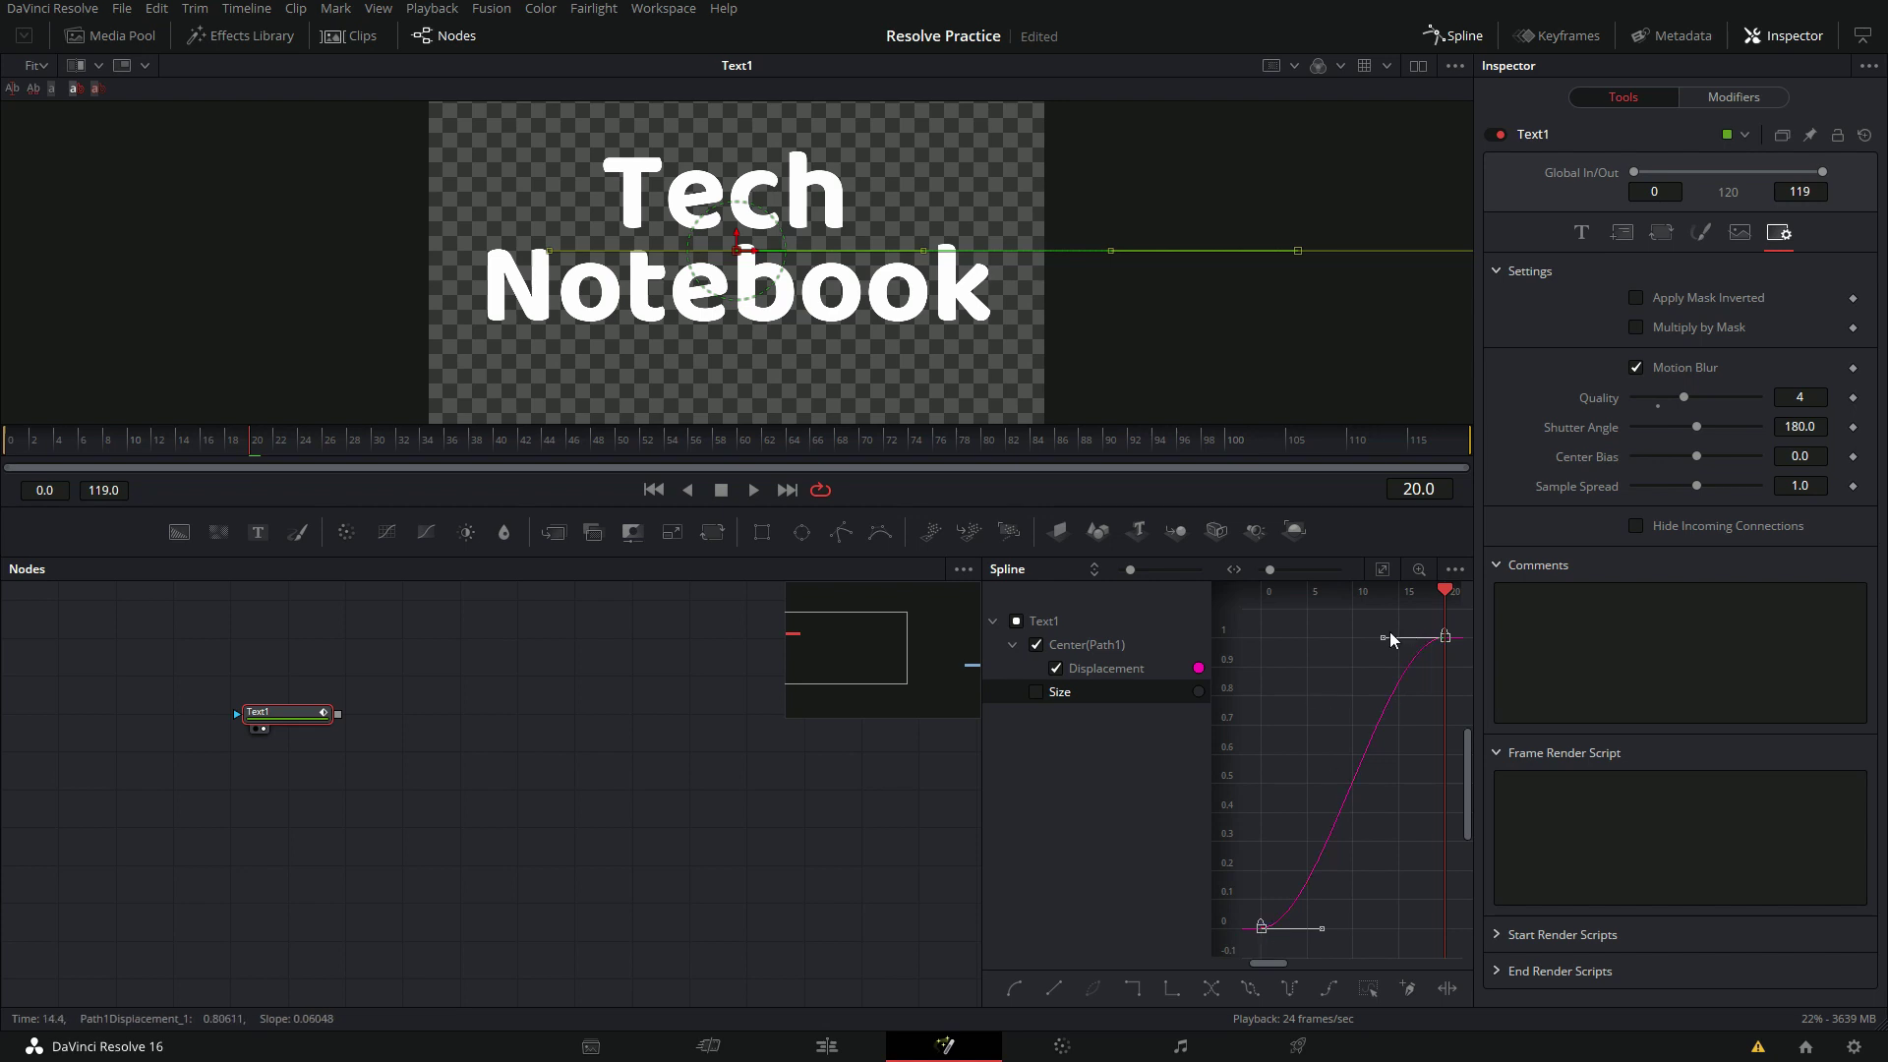
{"action": "left_click_drag", "start_coordinate": [1379, 641], "coordinate": [1316, 638]}
{"action": "left_click_drag", "start_coordinate": [1319, 932], "coordinate": [1381, 932]}
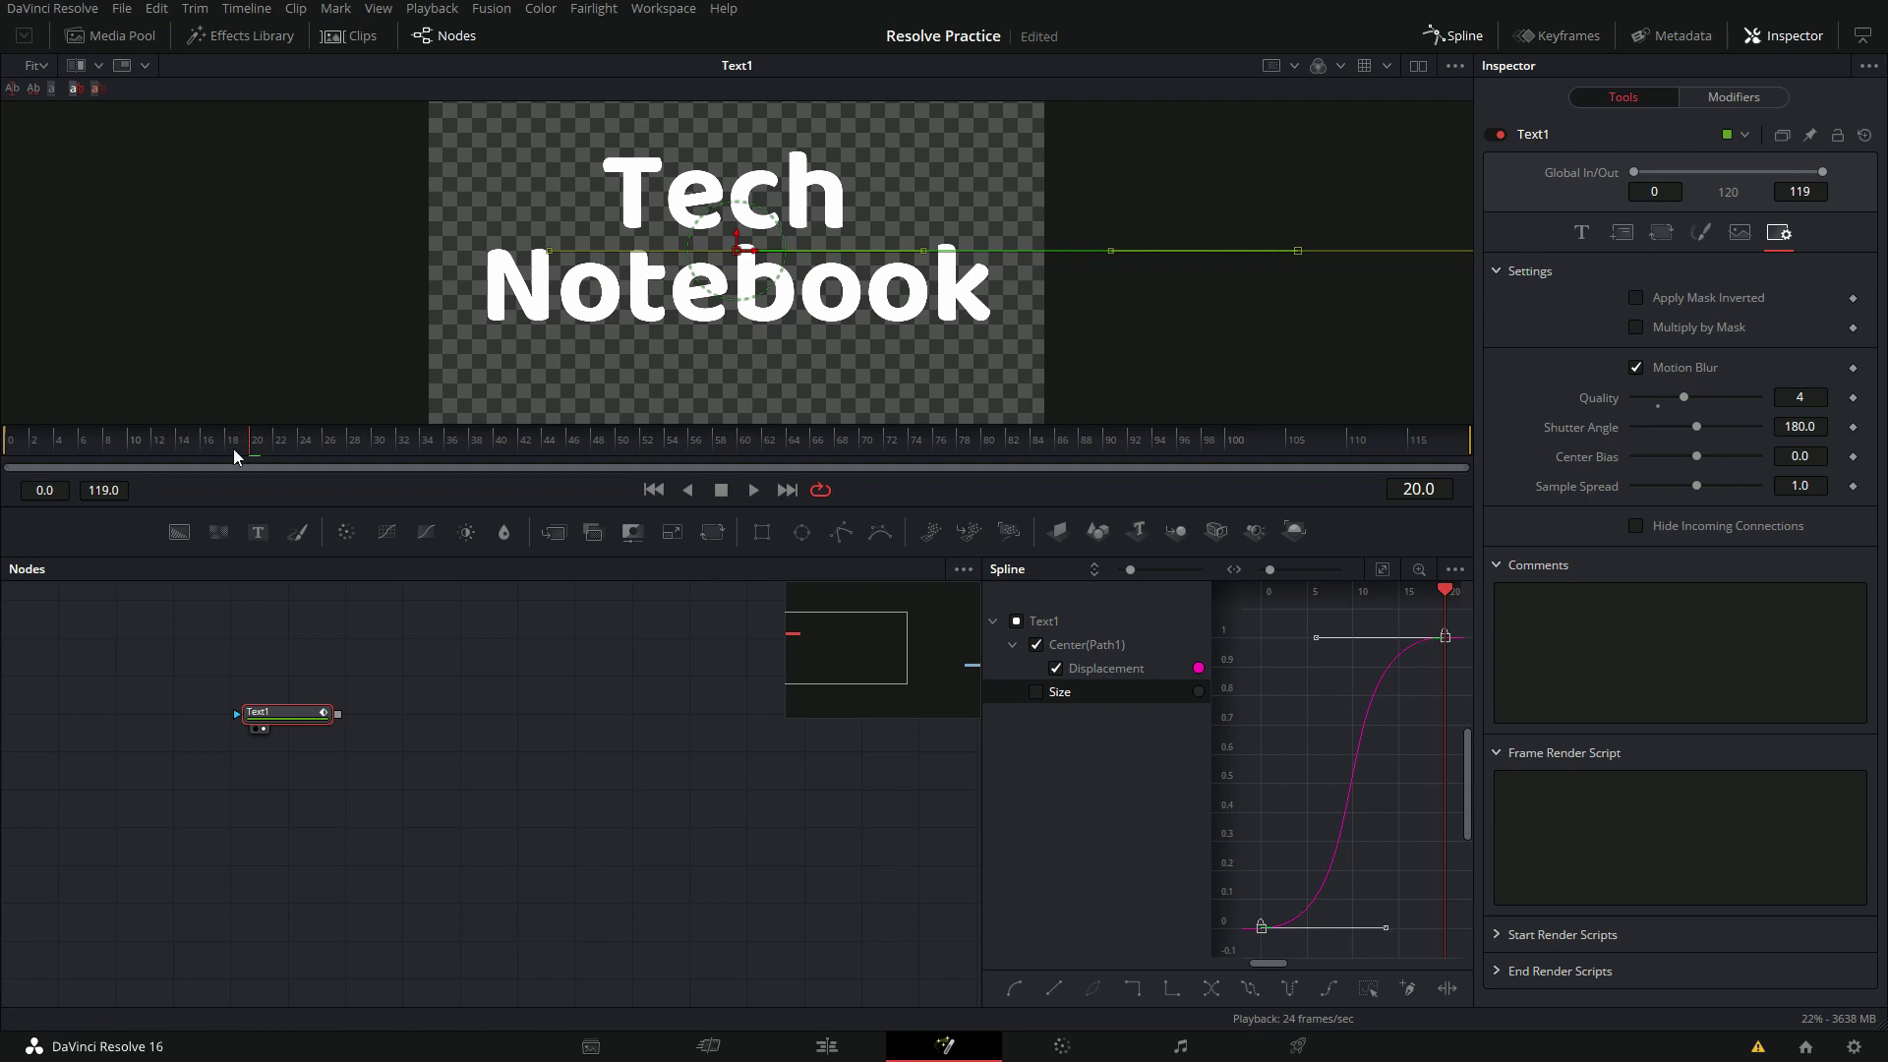
Step: Play back the eased slide-in from frame 0 and park the playhead at frame 50
{"action": "left_click_drag", "start_coordinate": [236, 450], "coordinate": [3, 450]}
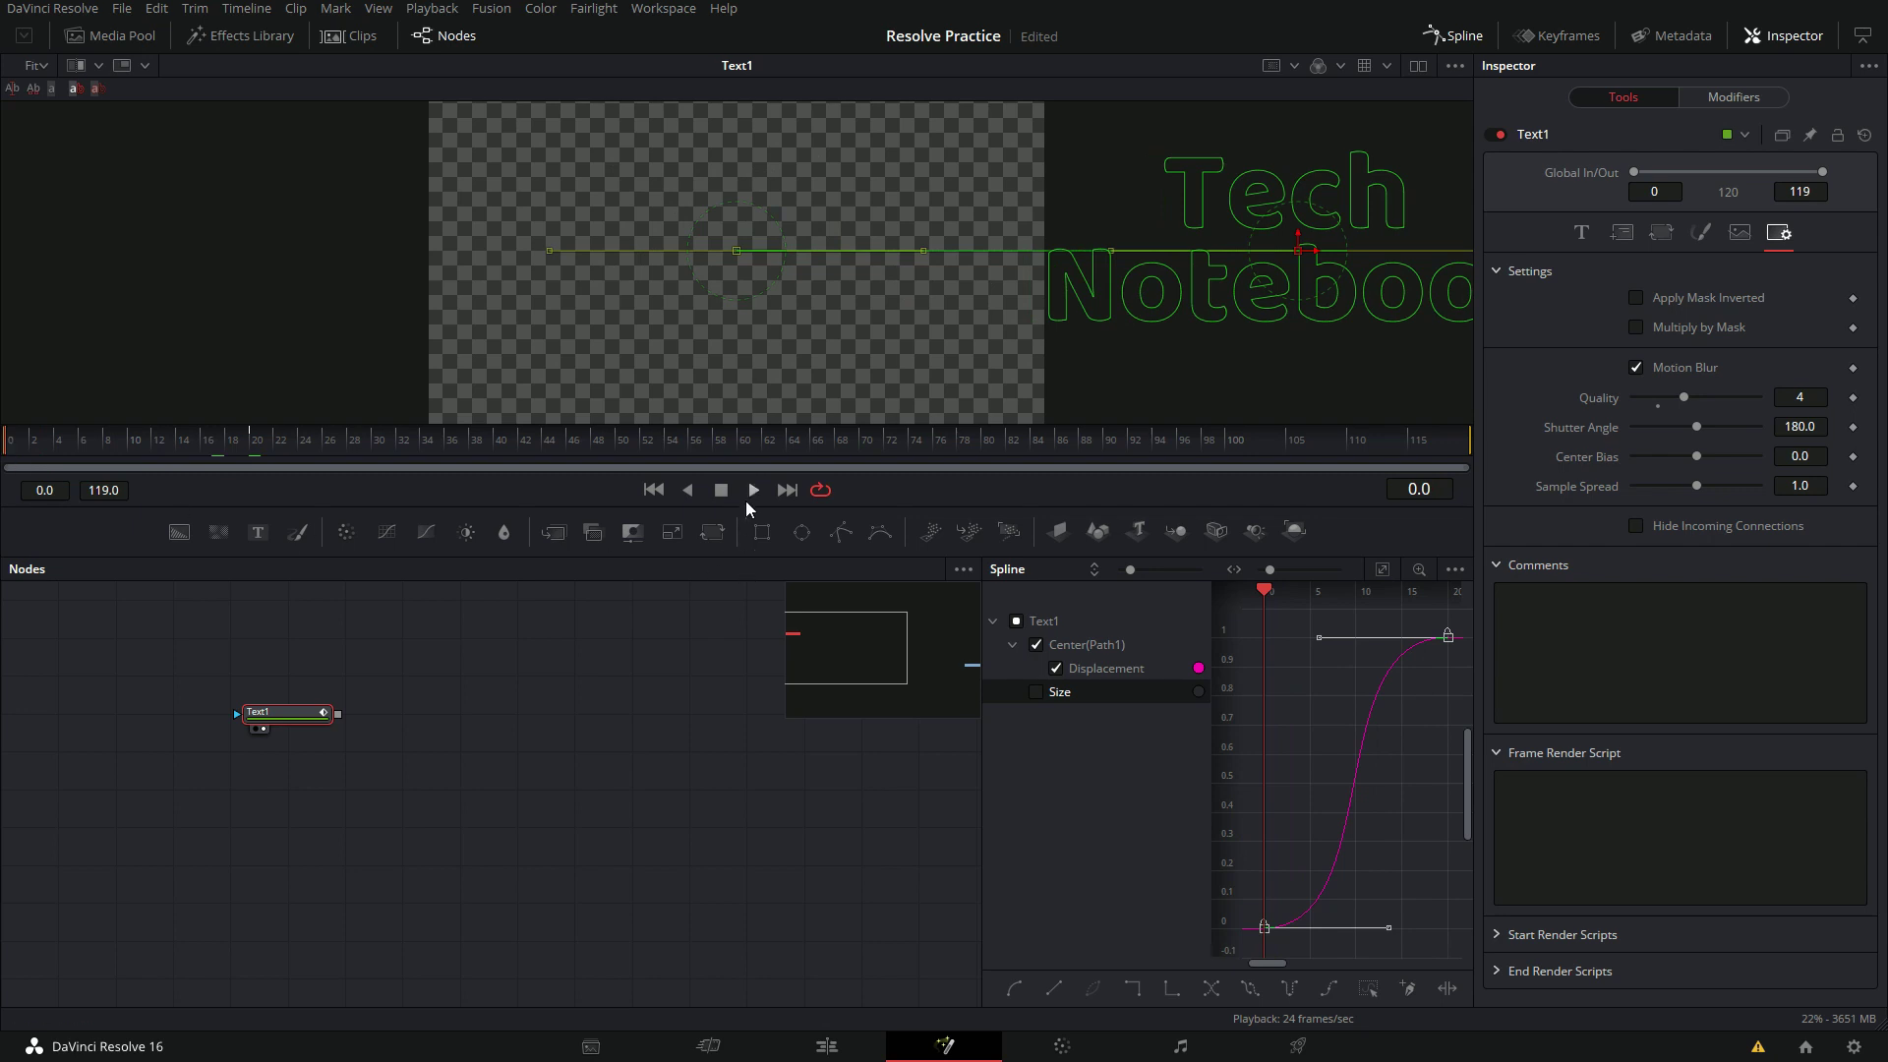
{"action": "left_click", "coordinate": [745, 500]}
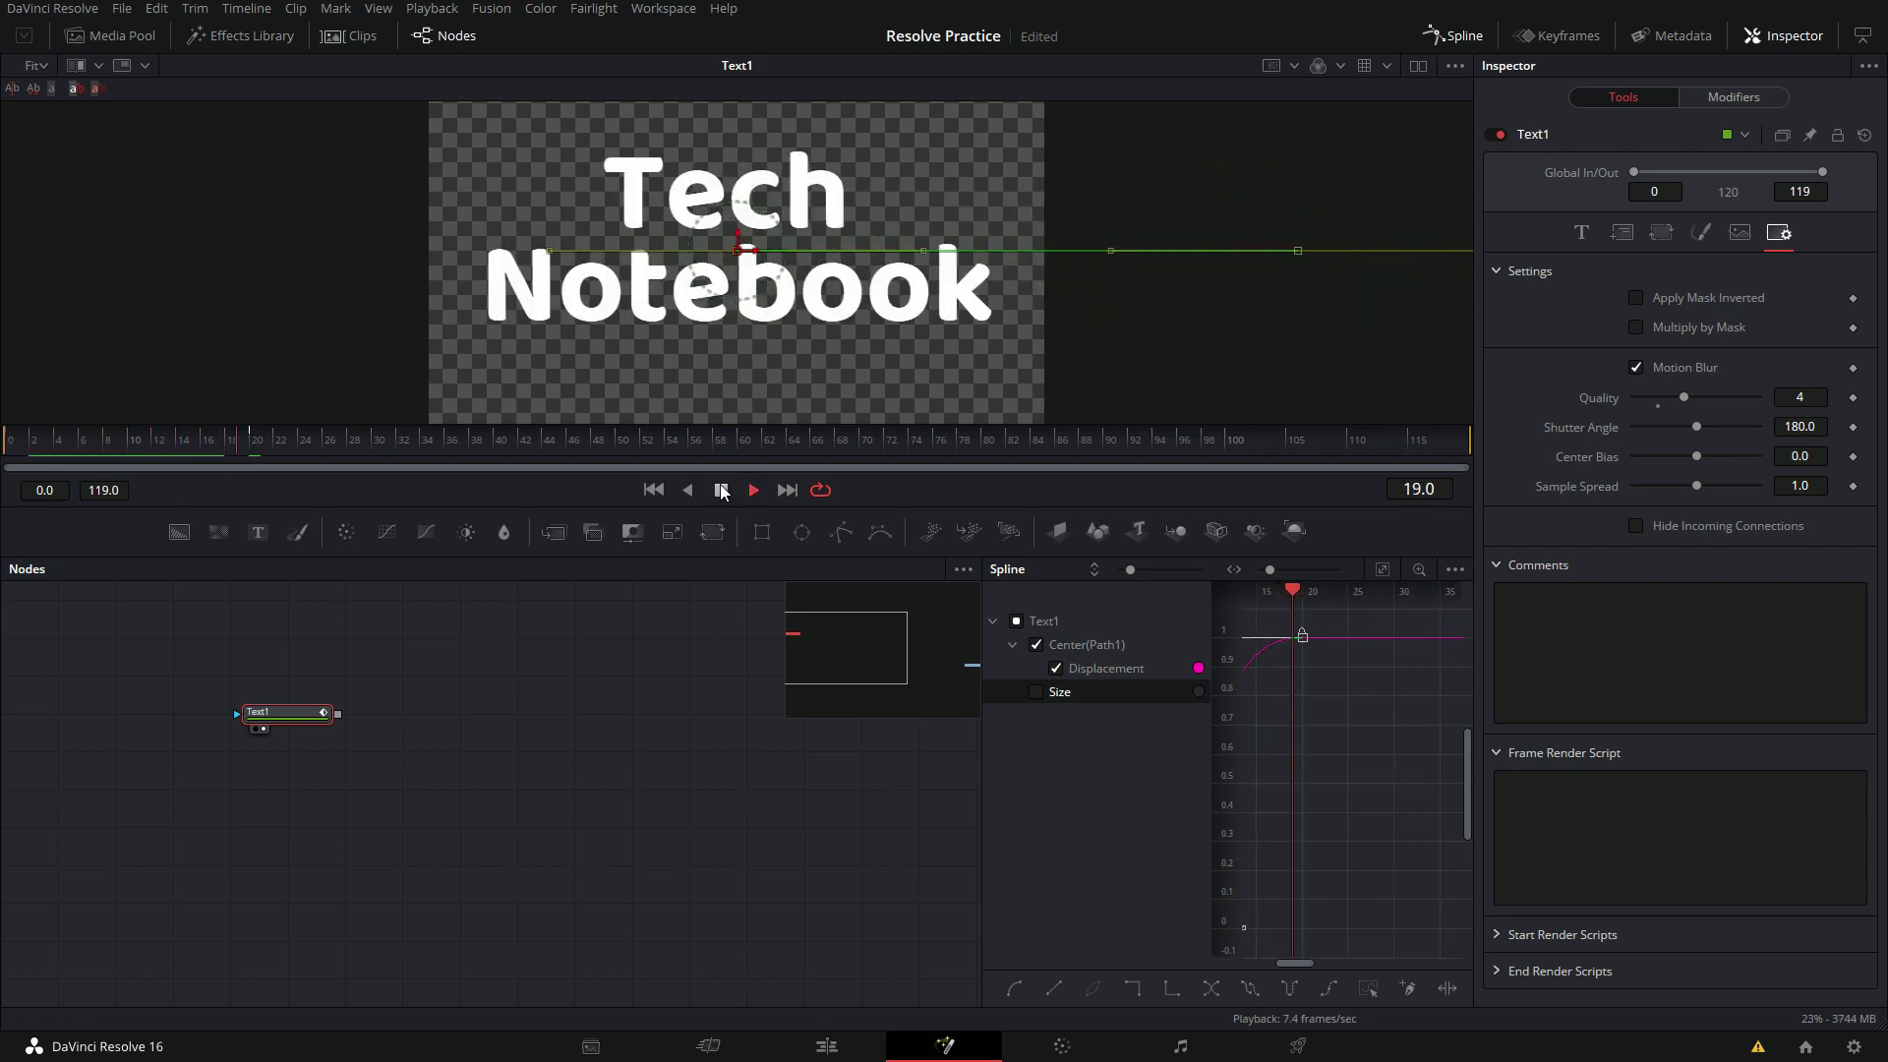
{"action": "left_click", "coordinate": [721, 490]}
{"action": "left_click", "coordinate": [653, 489]}
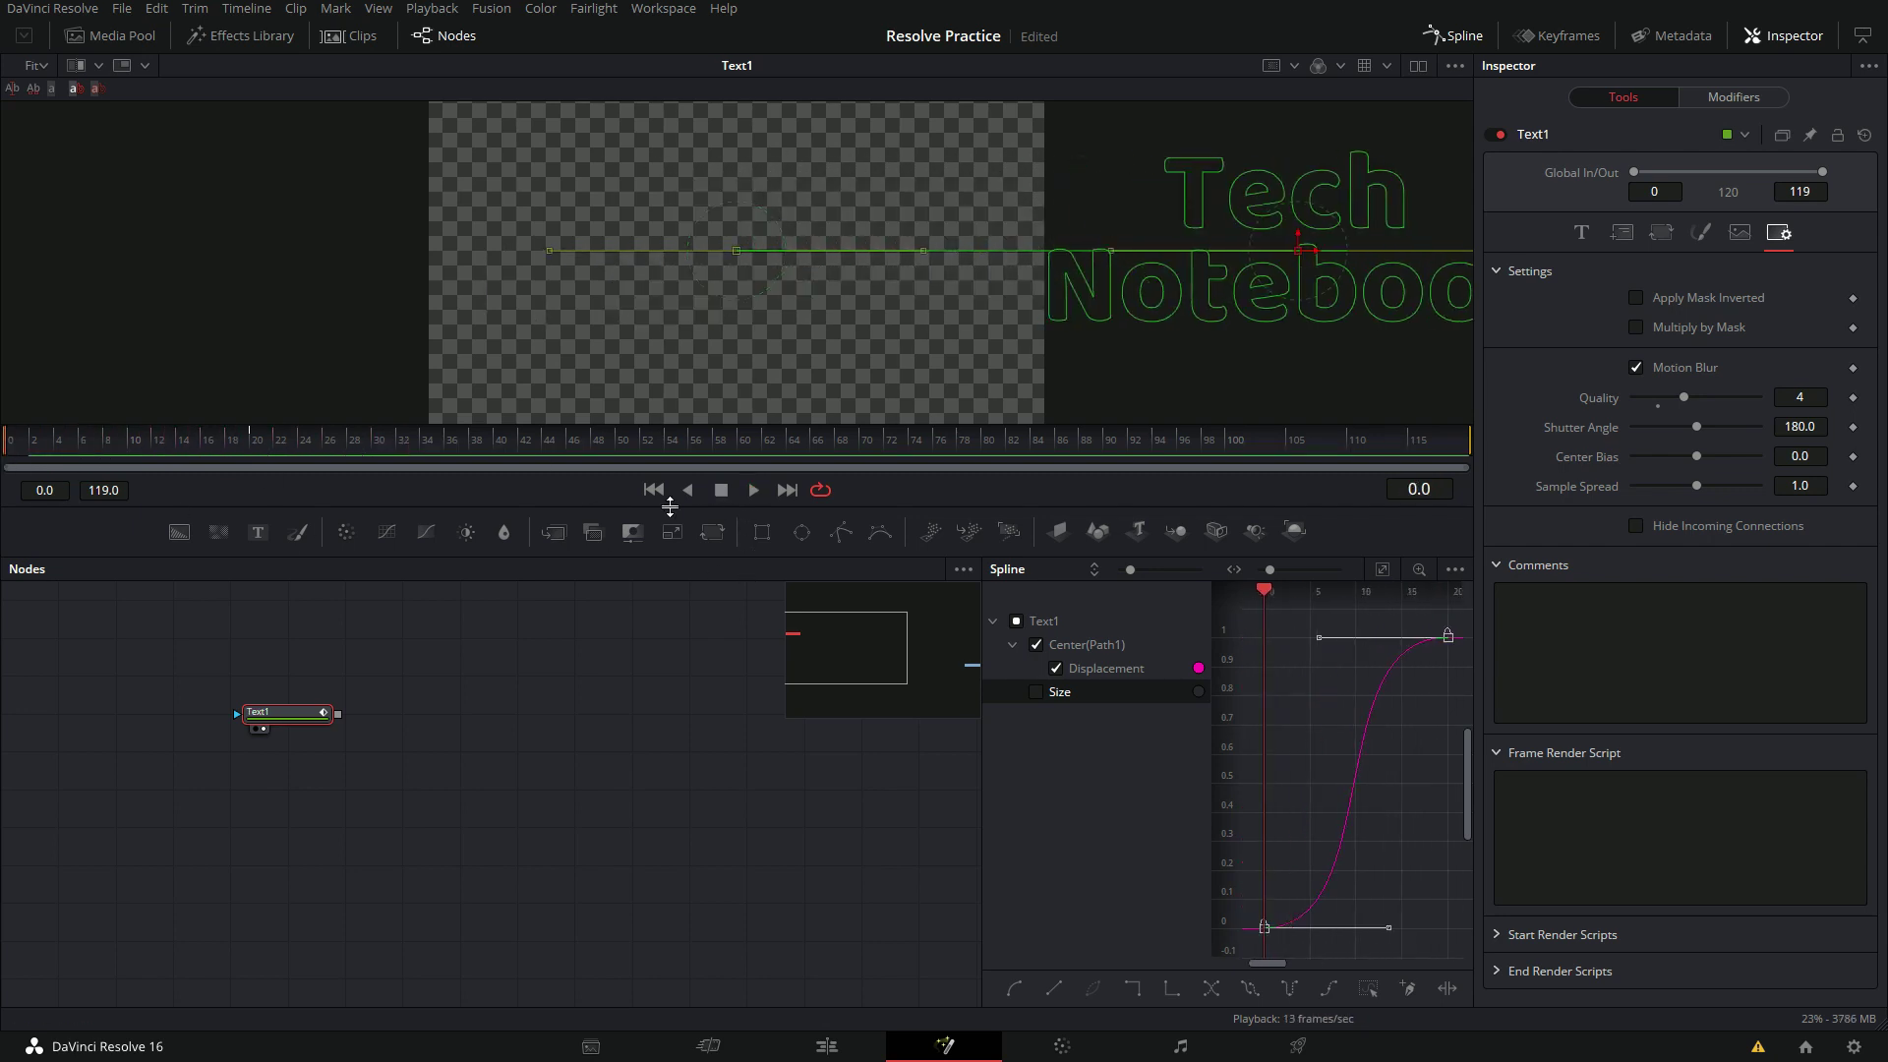
{"action": "left_click", "coordinate": [755, 495]}
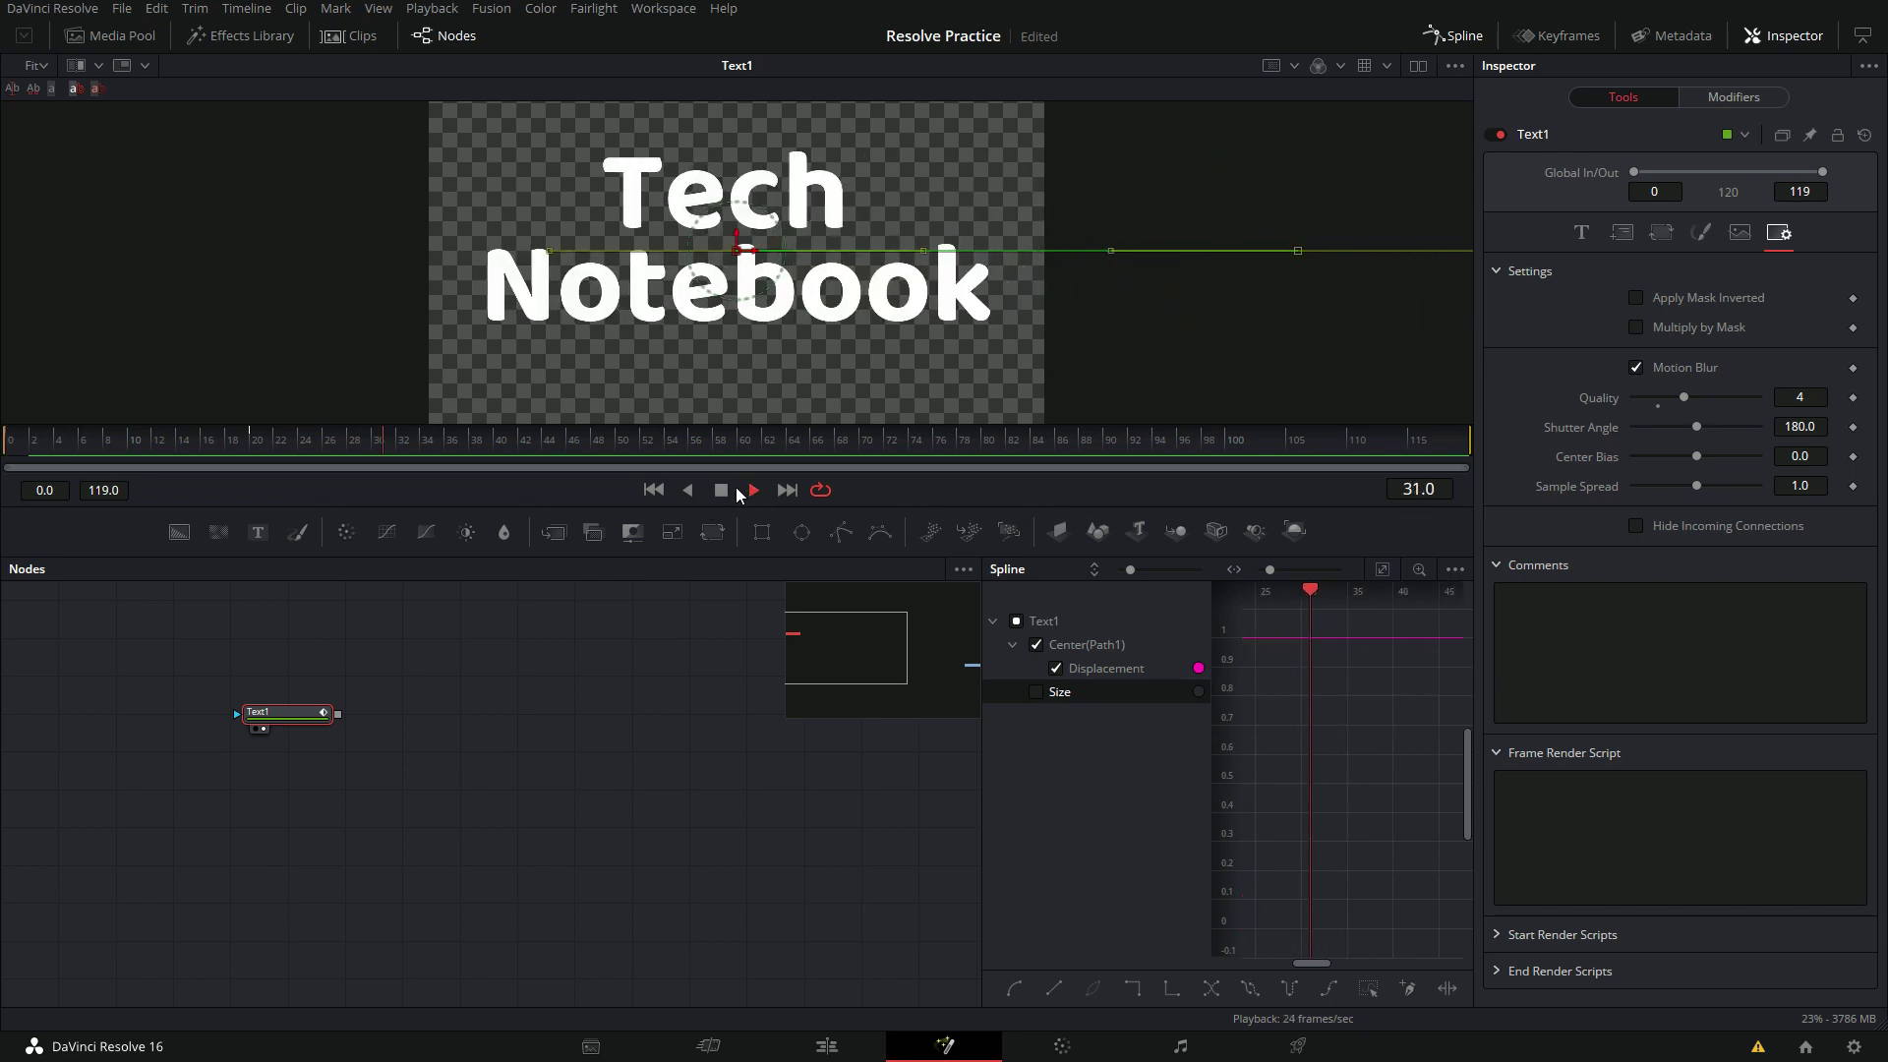
{"action": "left_click", "coordinate": [721, 490]}
{"action": "left_click", "coordinate": [618, 449]}
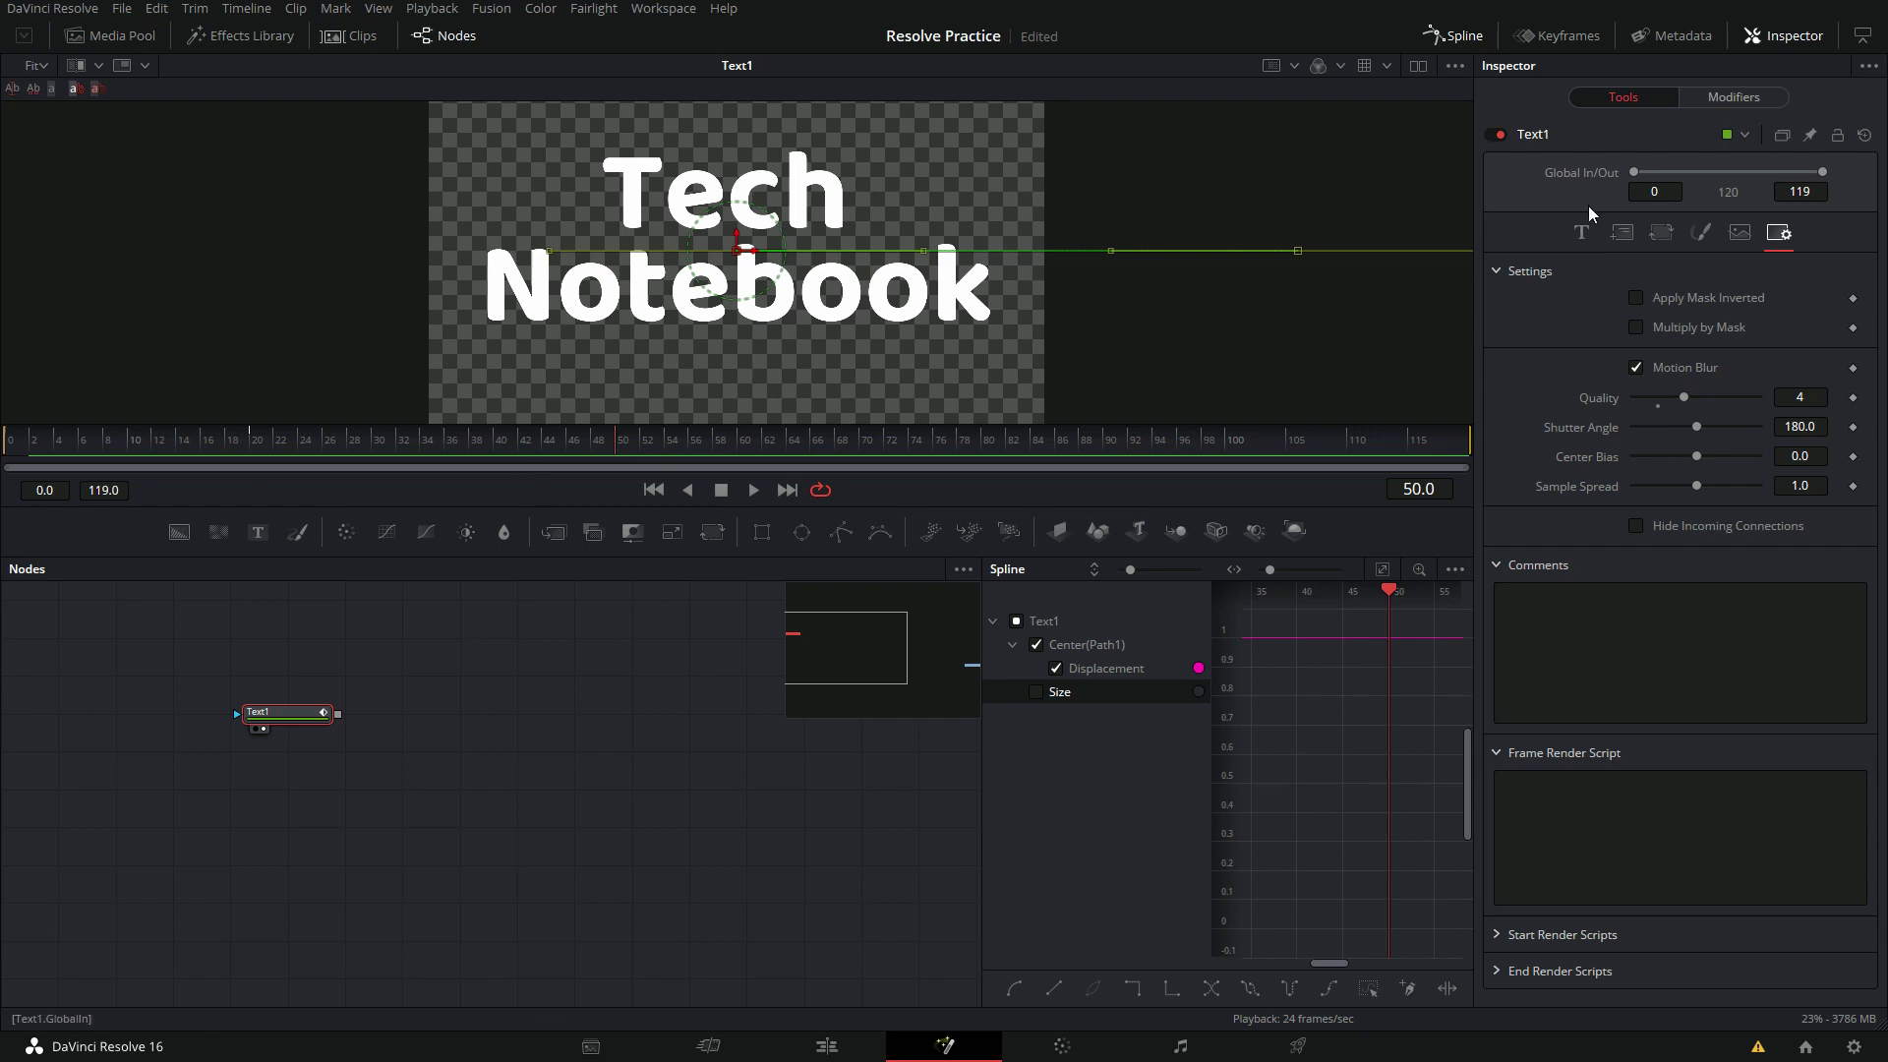
Step: Keyframe the title's Size of 0.4112 at frame 50 in the Text tab
{"action": "left_click", "coordinate": [1582, 233]}
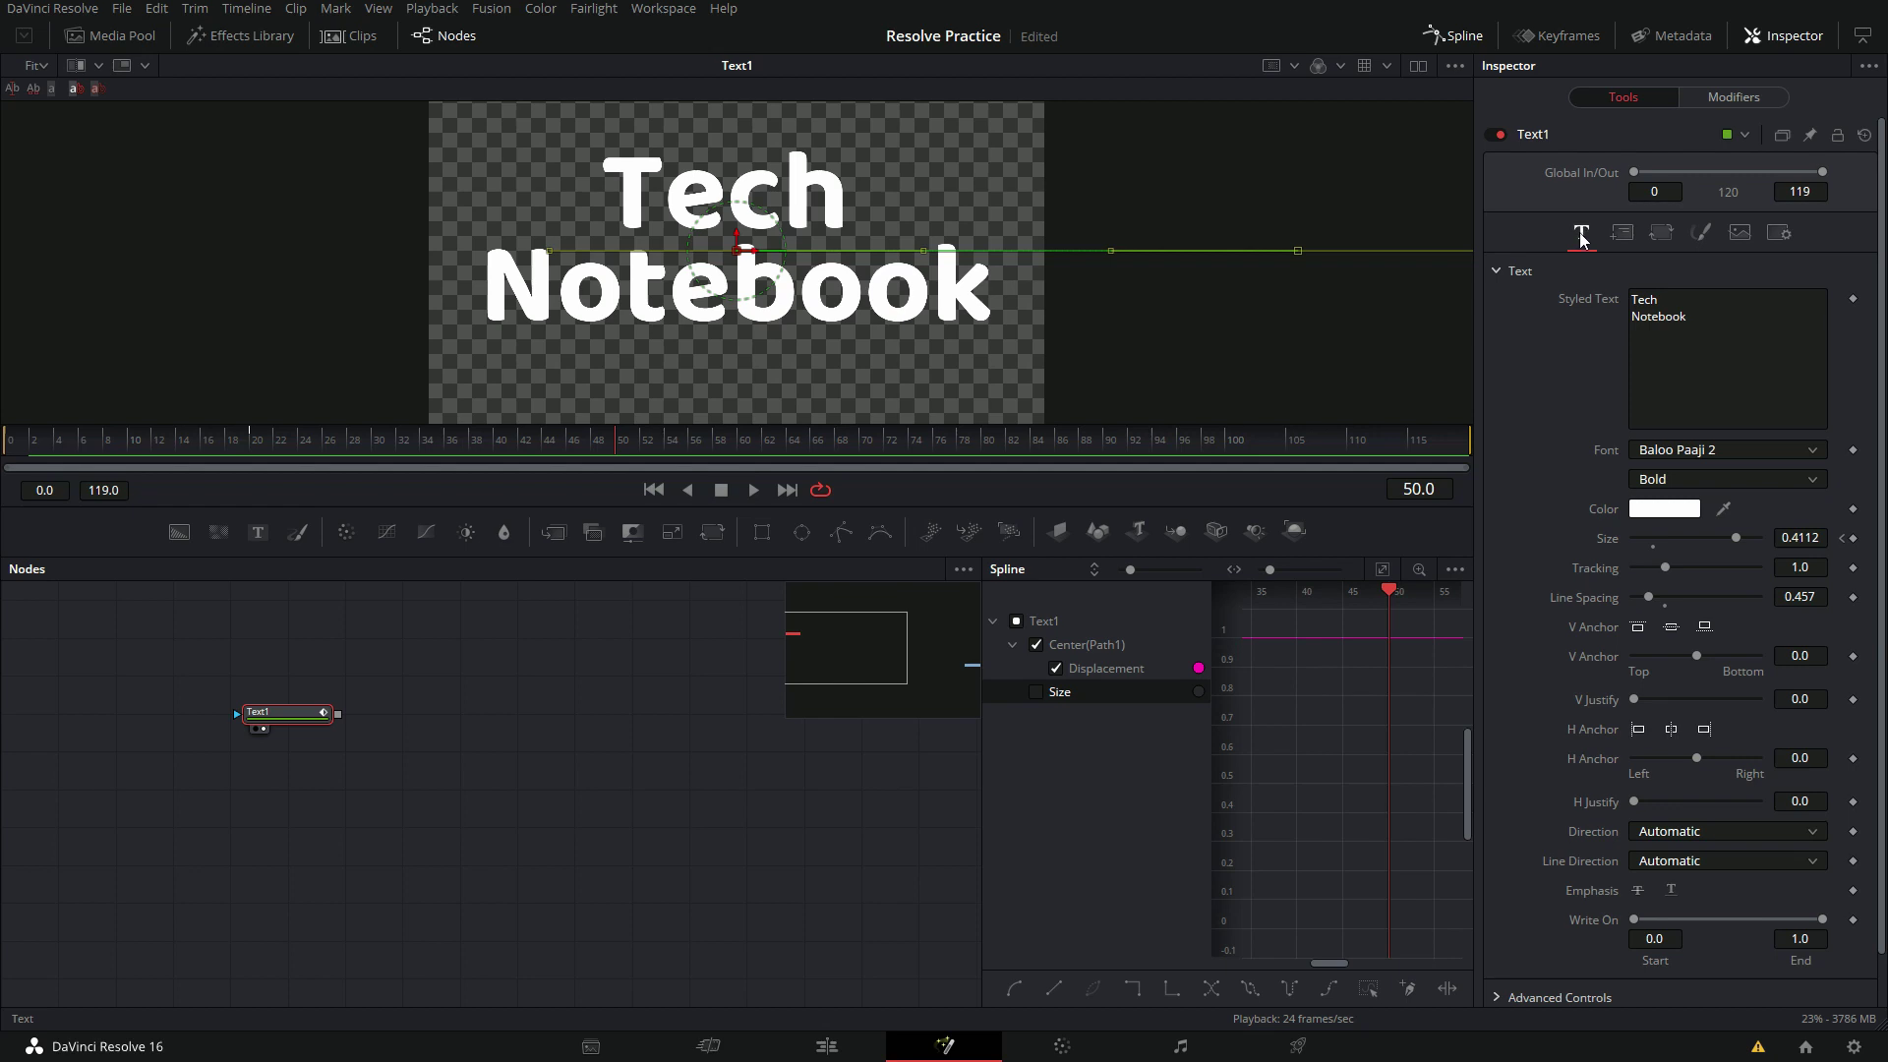
{"action": "left_click", "coordinate": [1853, 539]}
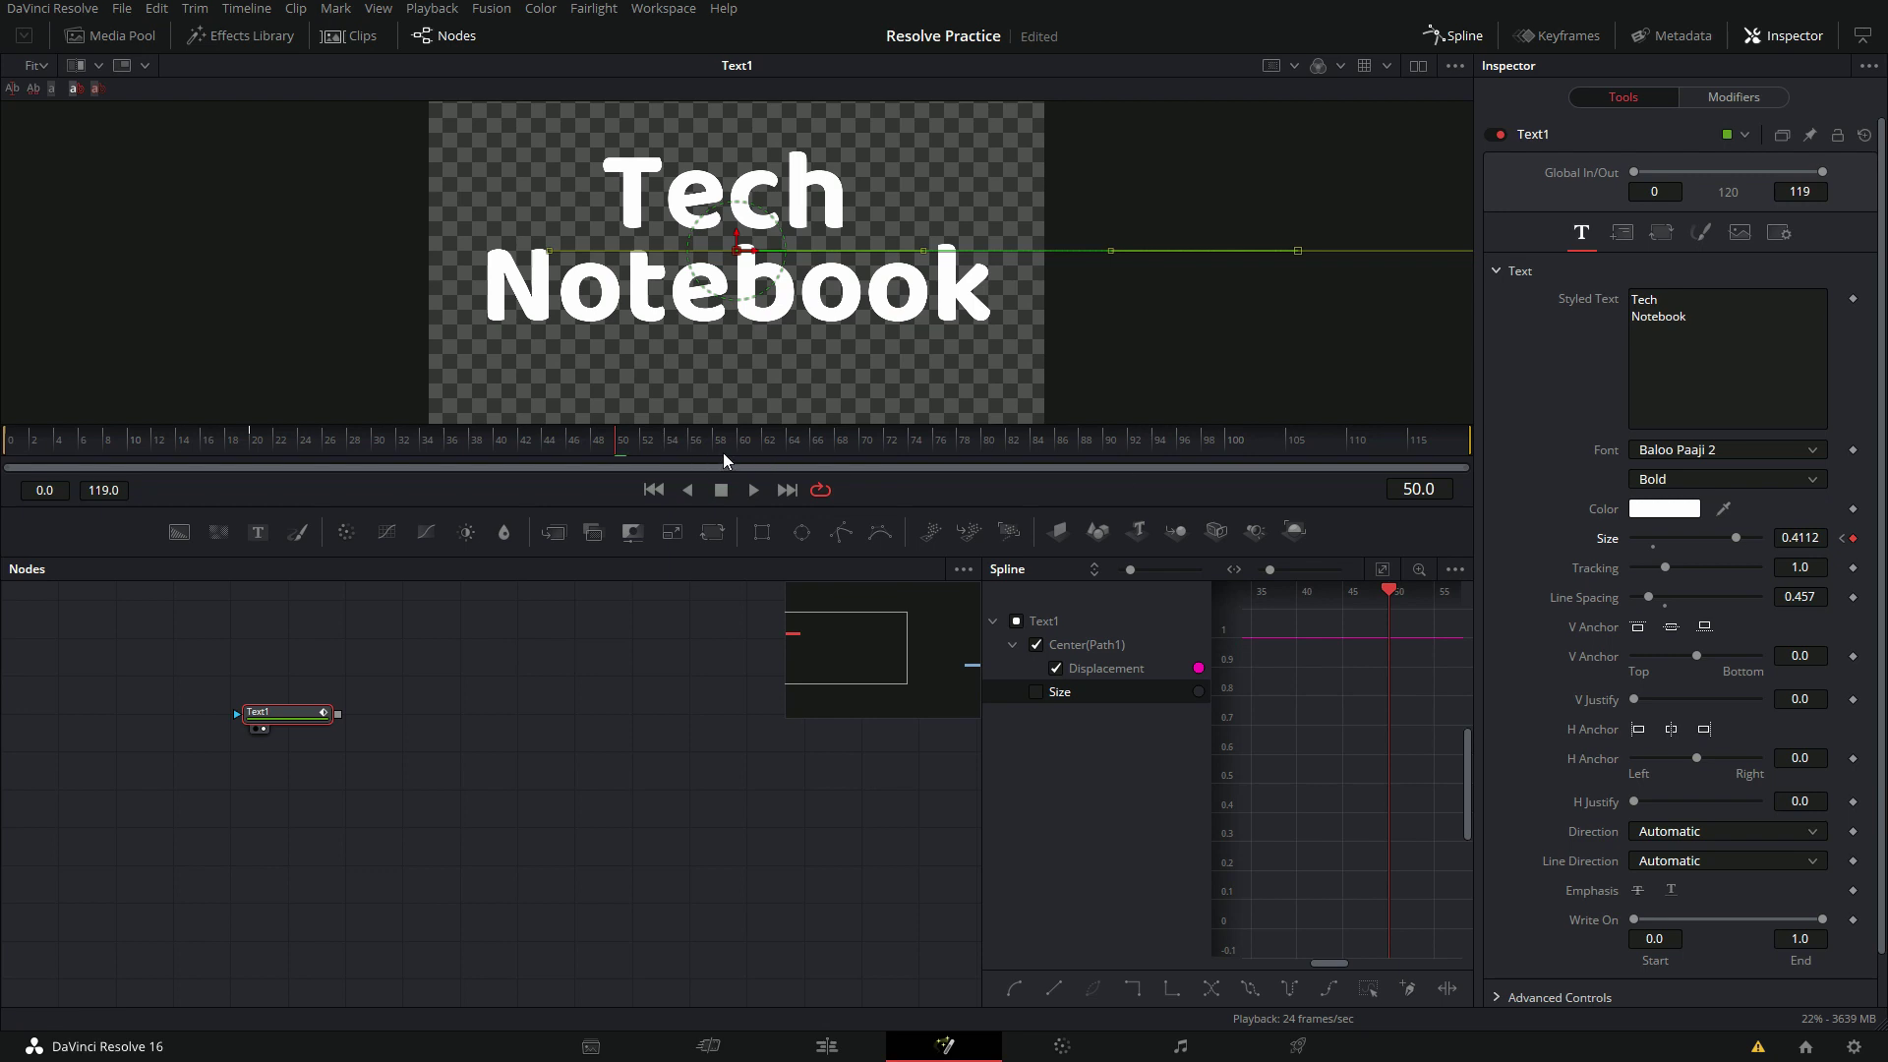
{"action": "left_click", "coordinate": [816, 450]}
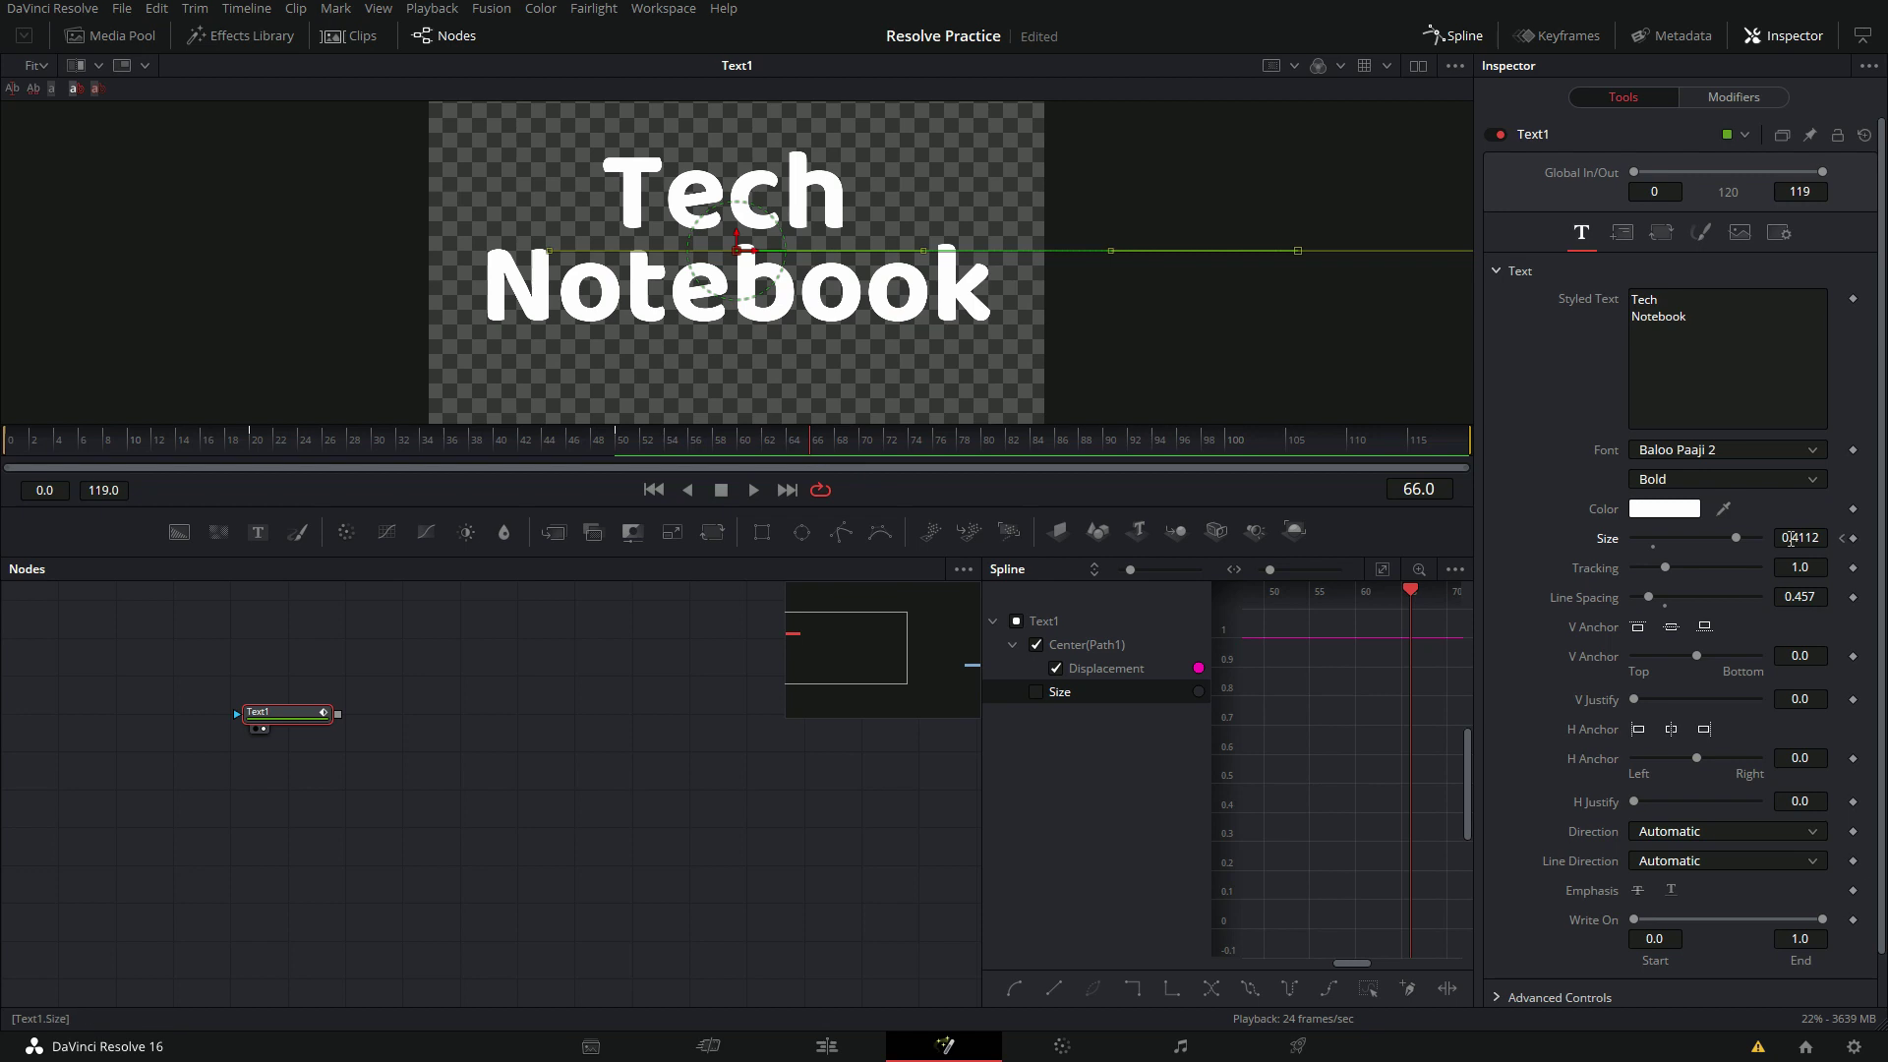
Step: Set the title's Size to 20 at frame 66, then return to frame 50
{"action": "double_click", "coordinate": [1776, 538]}
{"action": "type", "text": "0.5"}
{"action": "key", "text": "Return"}
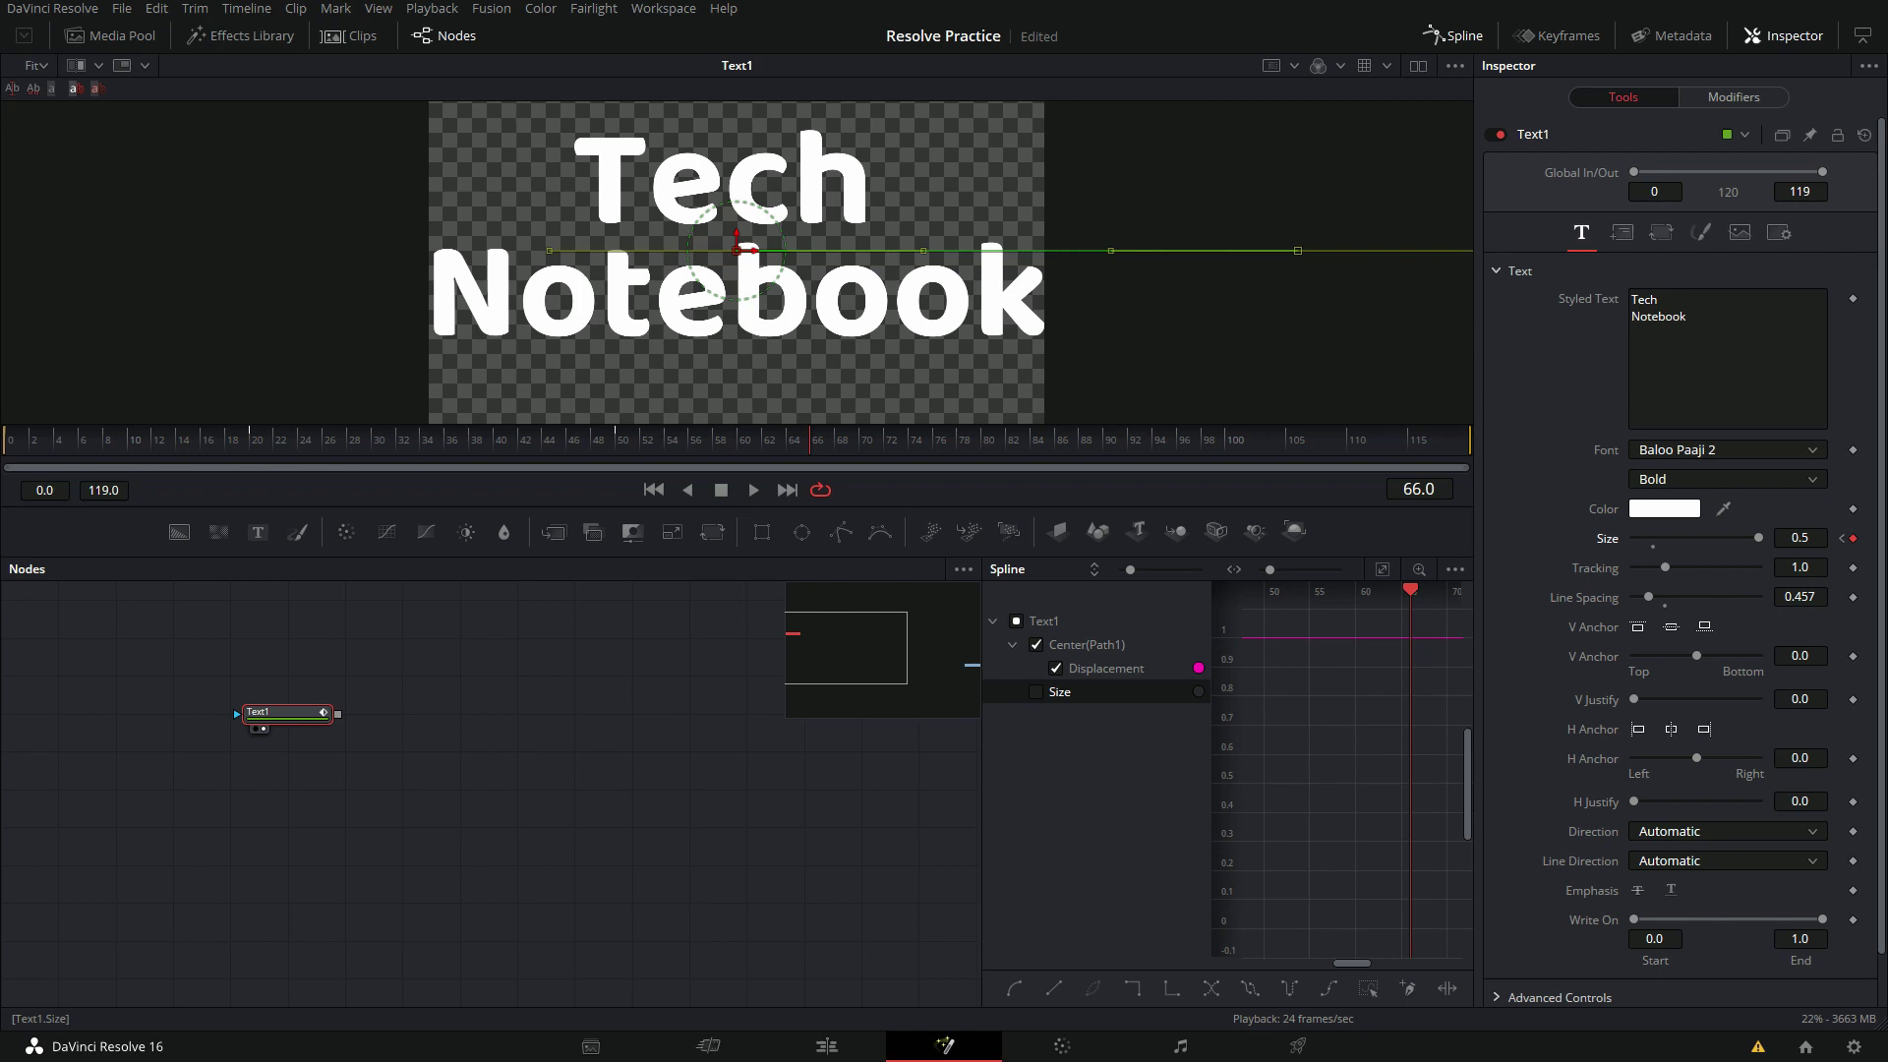
{"action": "left_click", "coordinate": [1806, 538]}
{"action": "key", "text": "BackSpace"}
{"action": "key", "text": "BackSpace"}
{"action": "key", "text": "BackSpace"}
{"action": "type", "text": "1"}
{"action": "key", "text": "Tab"}
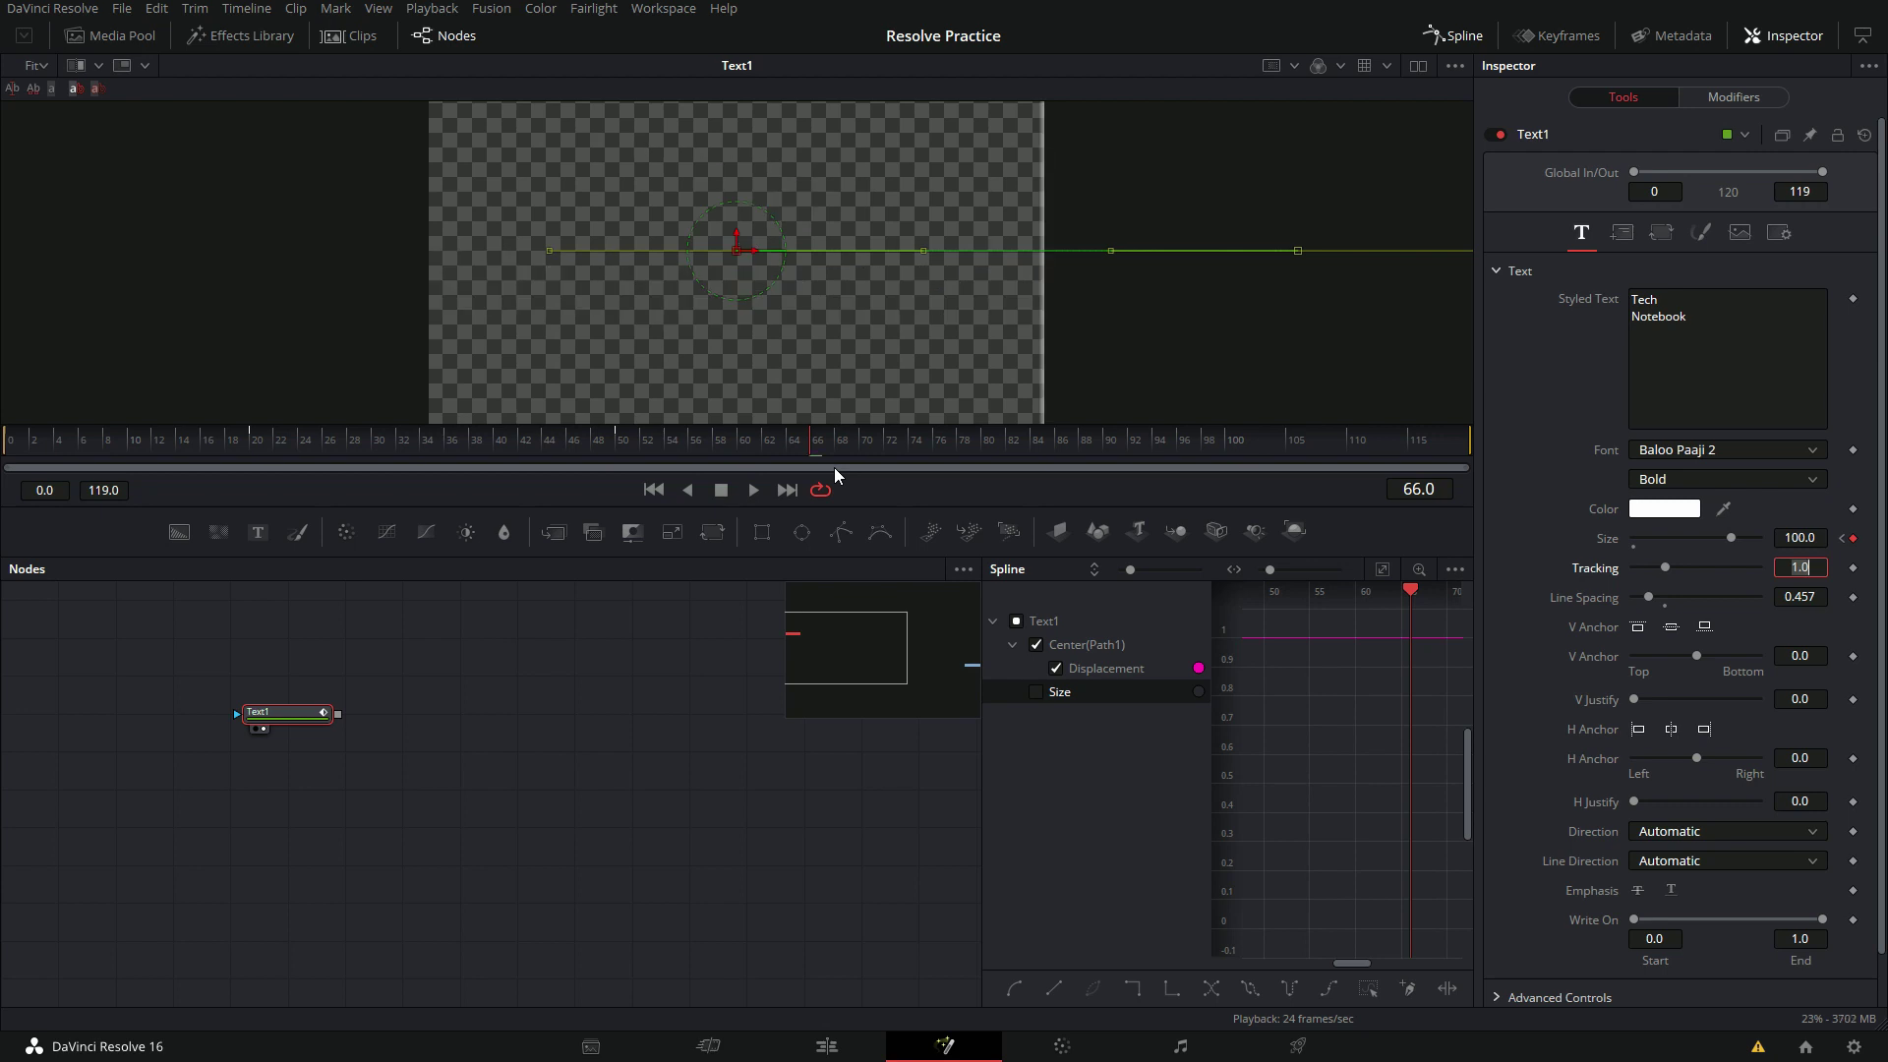
{"action": "left_click_drag", "start_coordinate": [1805, 538], "coordinate": [1804, 538]}
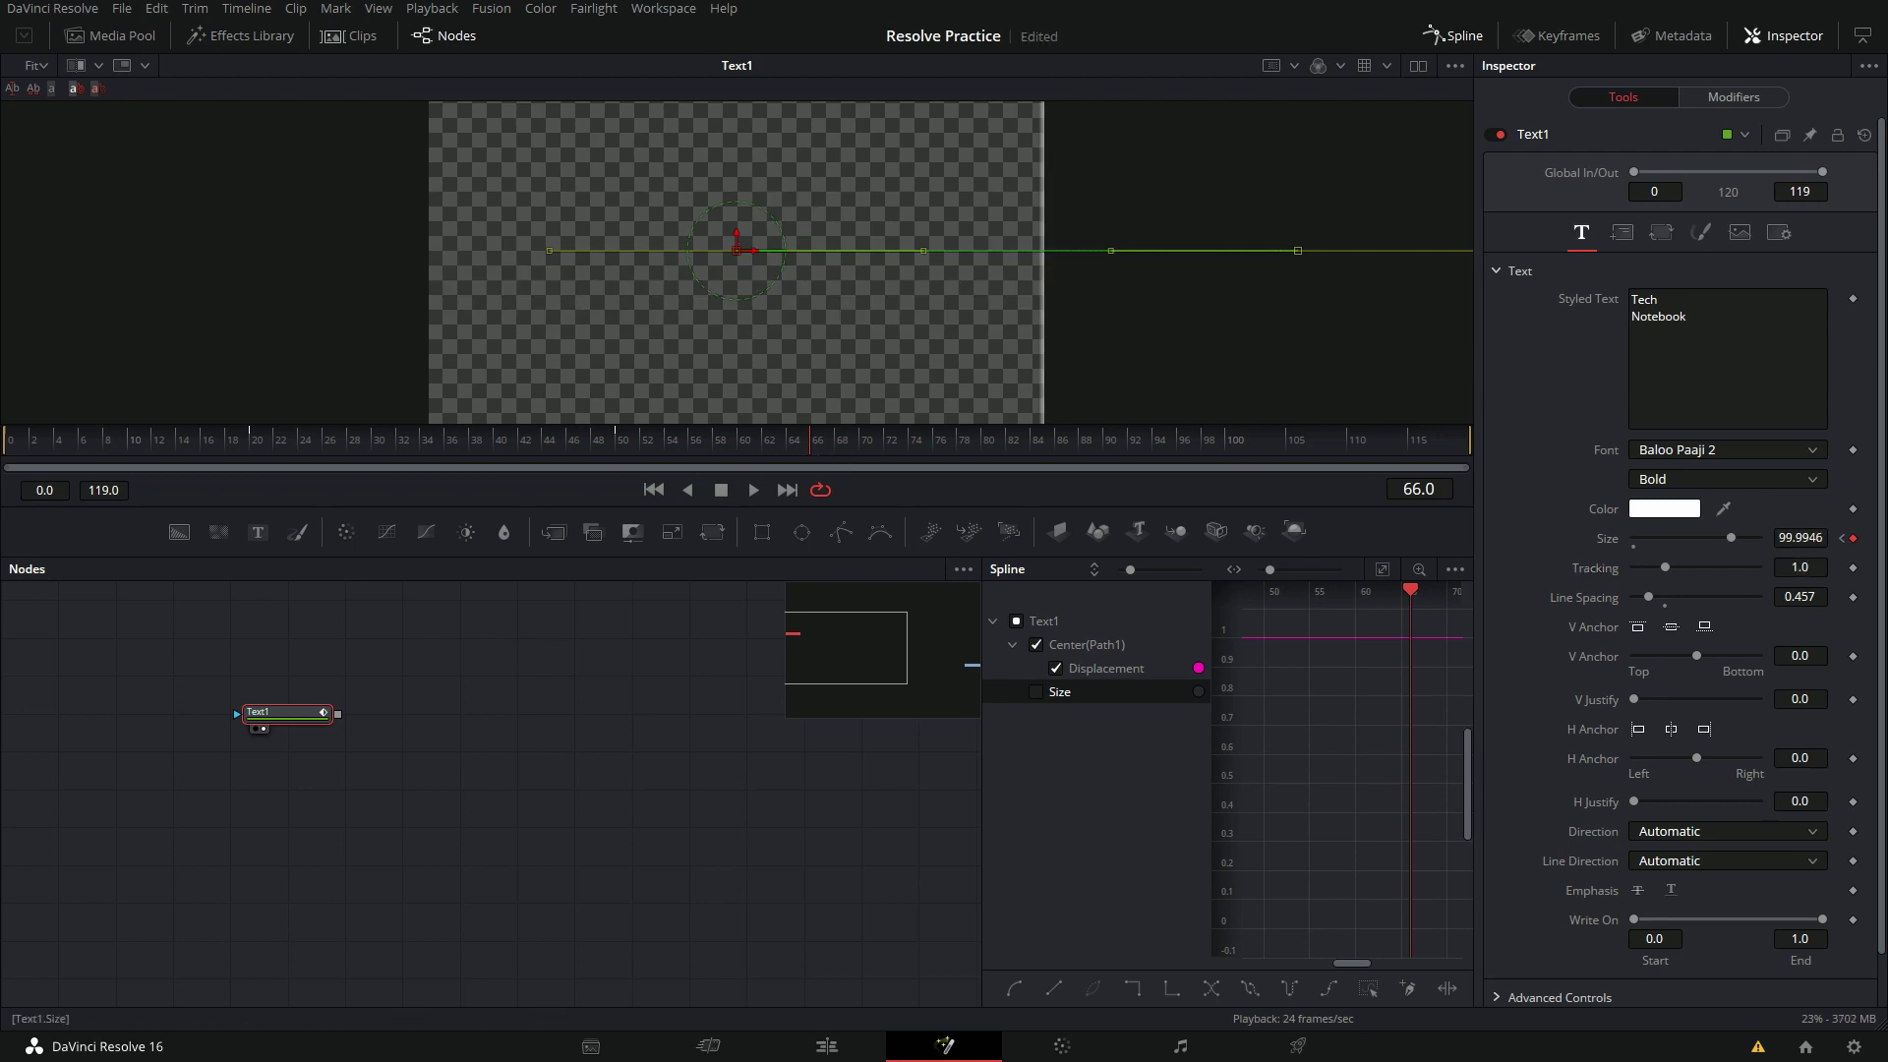
{"action": "left_click", "coordinate": [1801, 538]}
{"action": "type", "text": "0."}
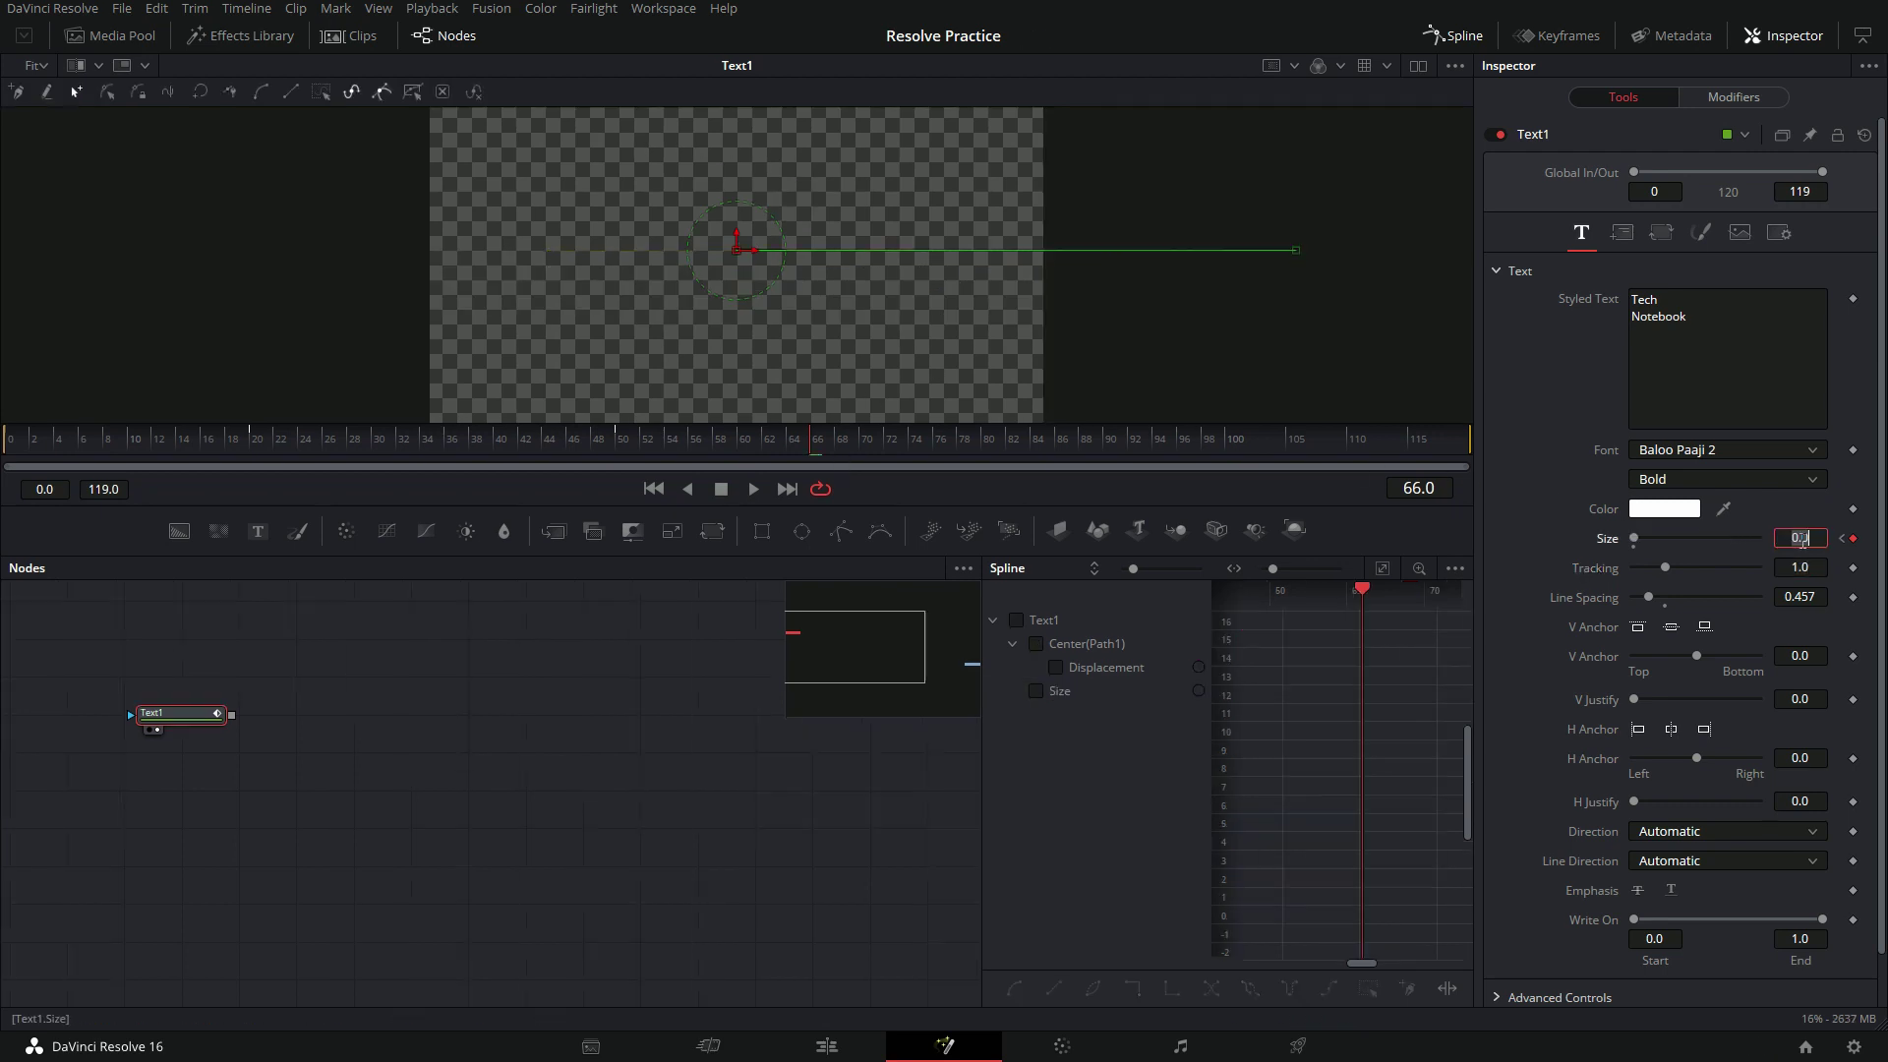
{"action": "type", "text": "20"}
{"action": "key", "text": "Tab"}
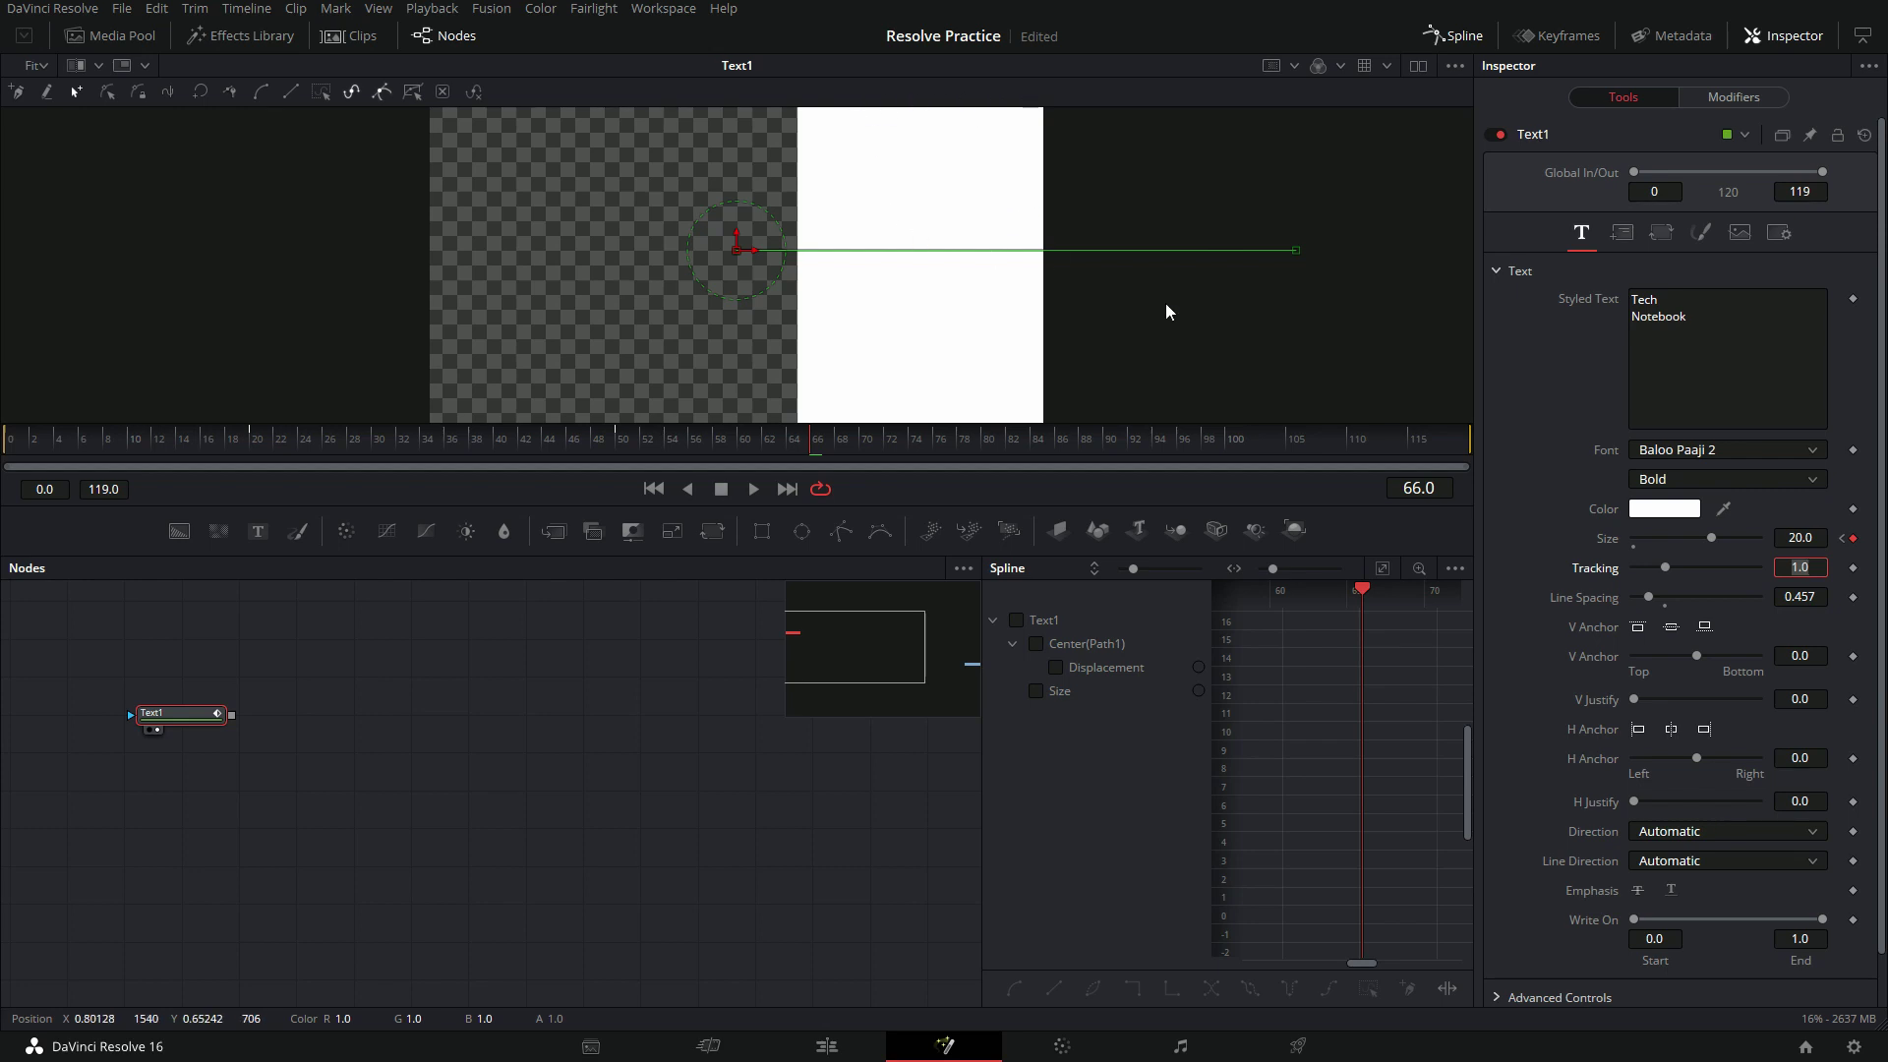
{"action": "left_click", "coordinate": [621, 443]}
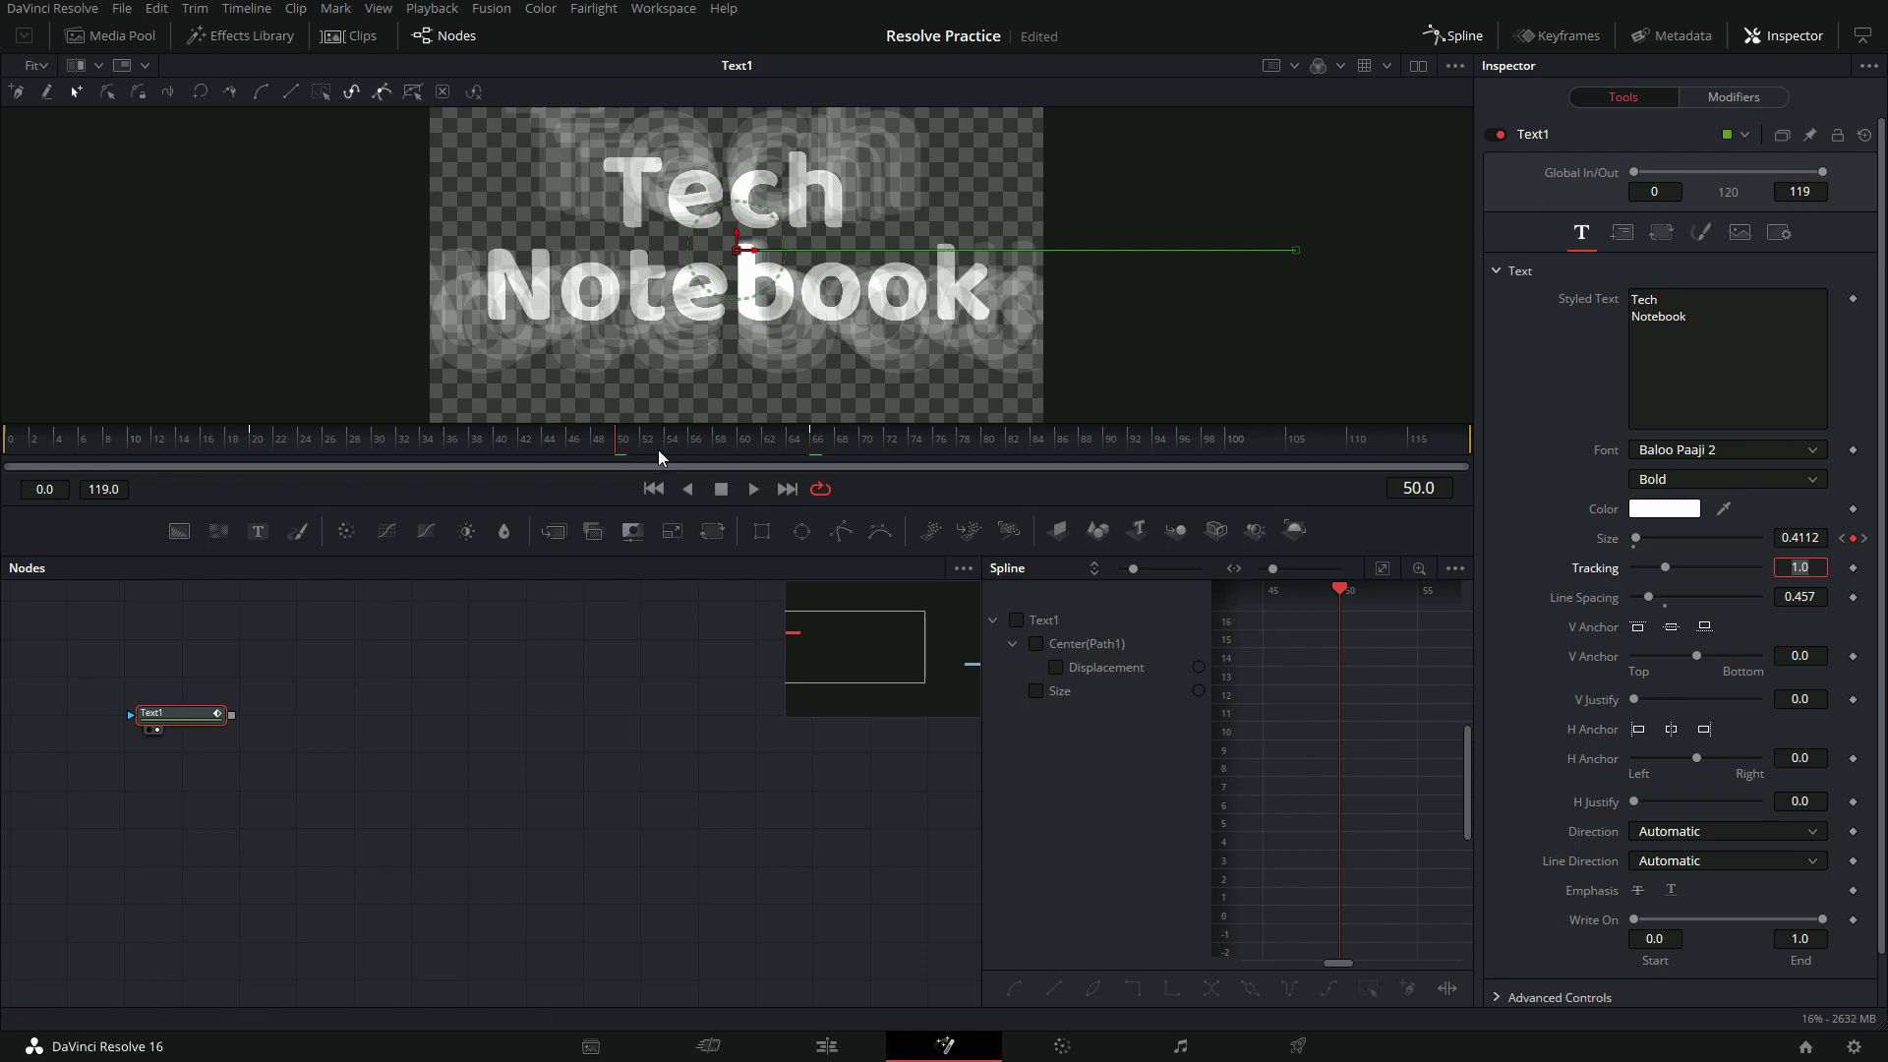
Step: Keyframe the title's Center at frame 50, then set Center X to -0.114 at frame 66
{"action": "left_click", "coordinate": [1626, 245]}
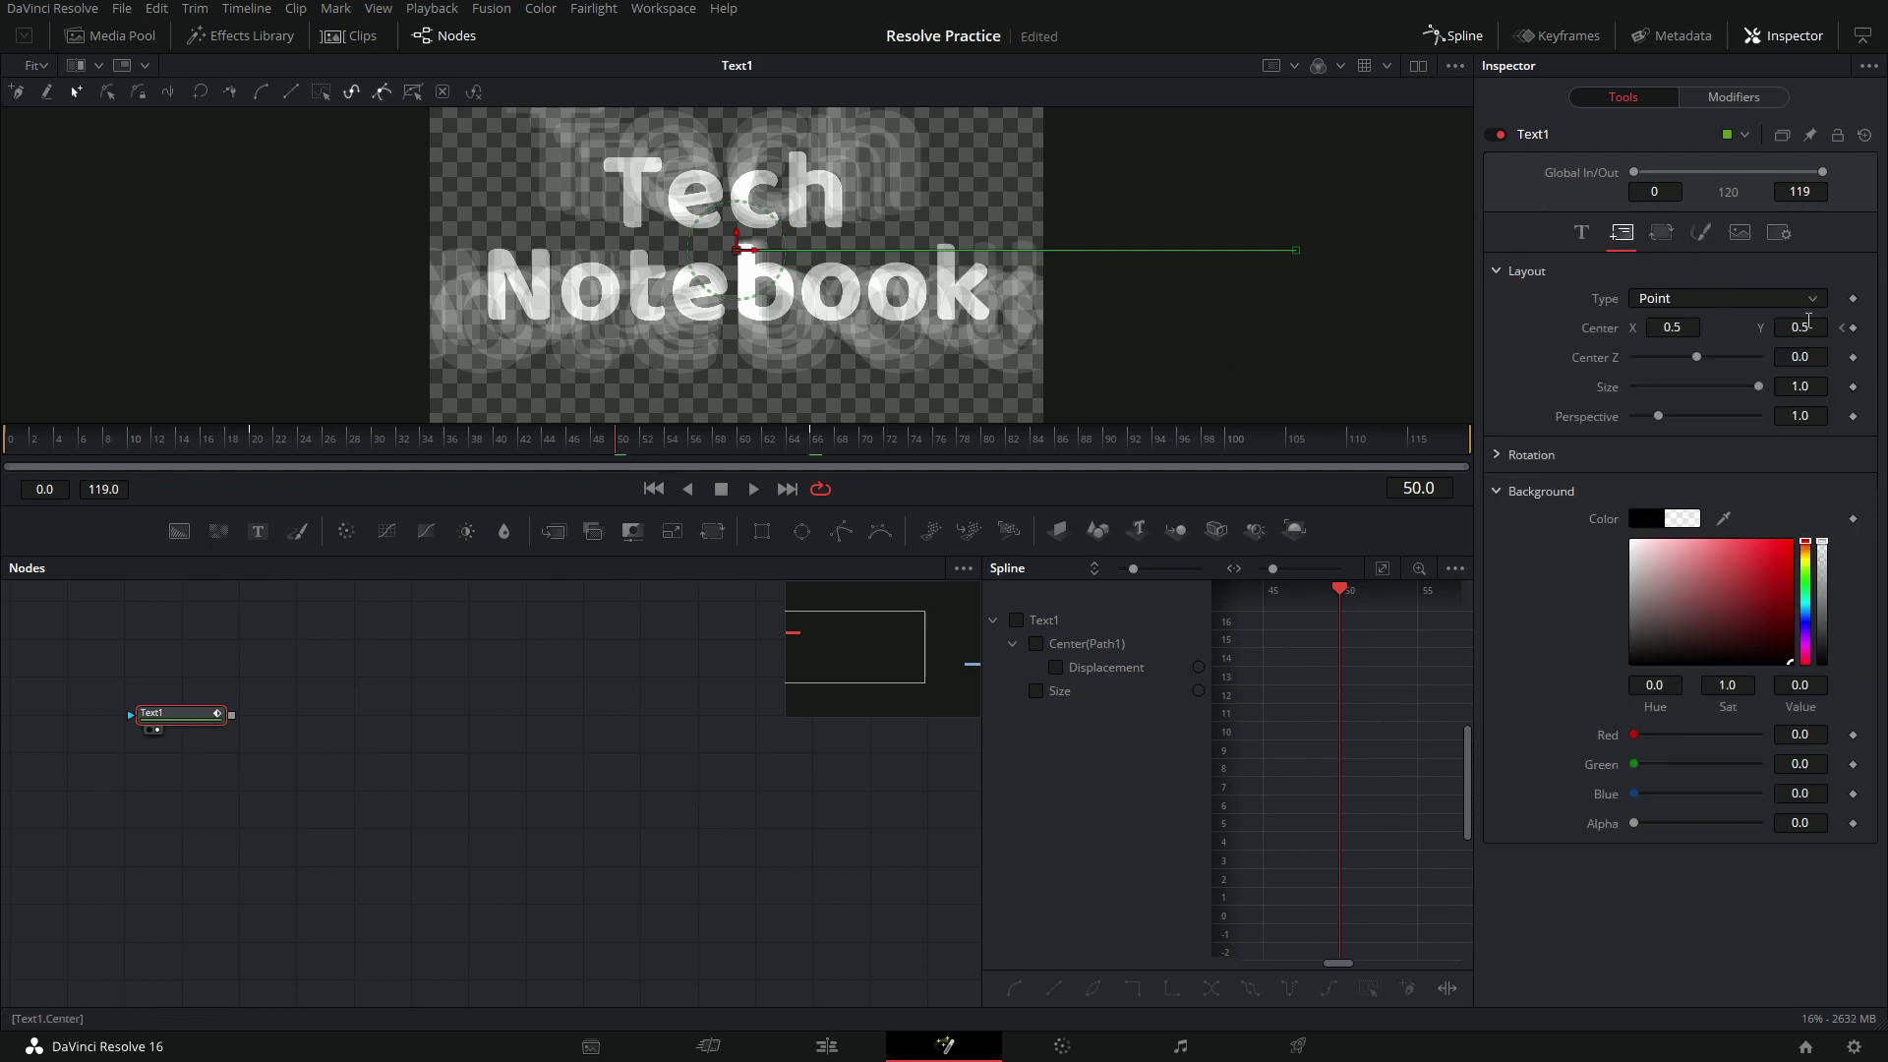
{"action": "left_click", "coordinate": [1855, 329]}
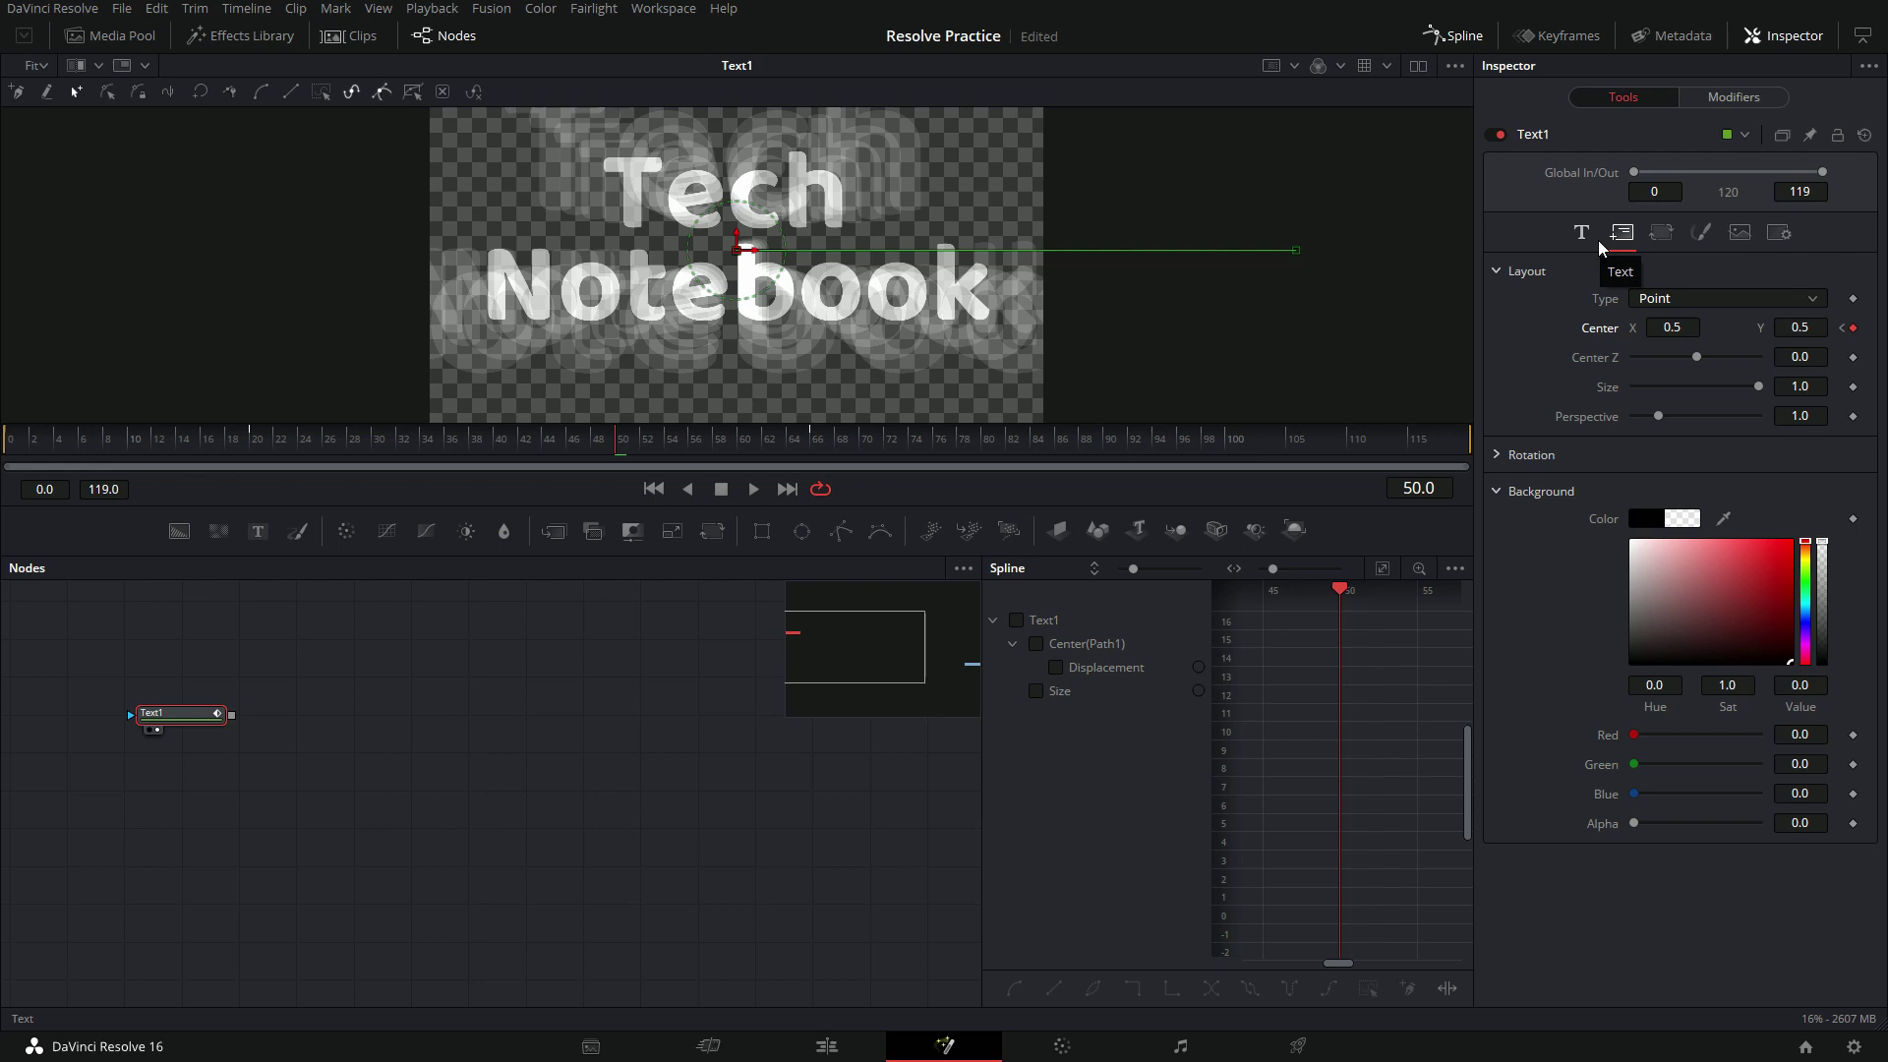
{"action": "left_click", "coordinate": [815, 445]}
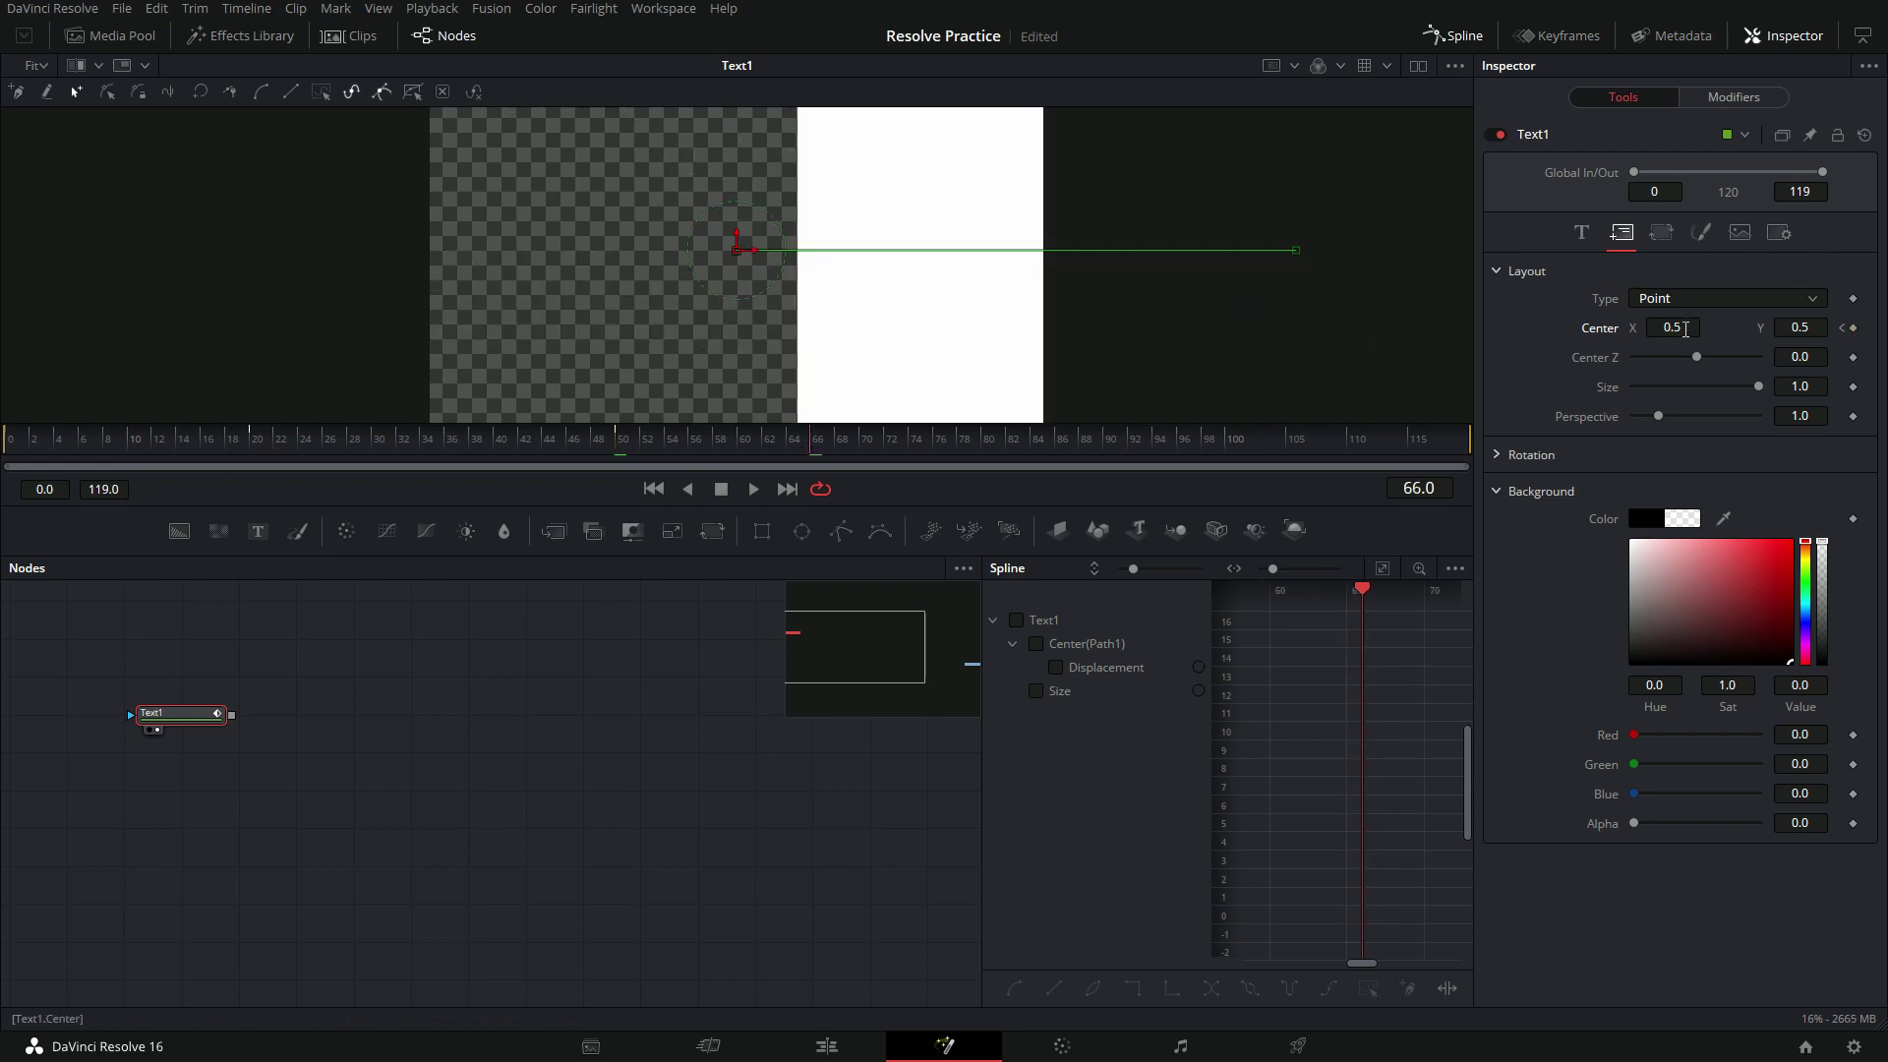
{"action": "left_click_drag", "start_coordinate": [1686, 329], "coordinate": [1078, 349]}
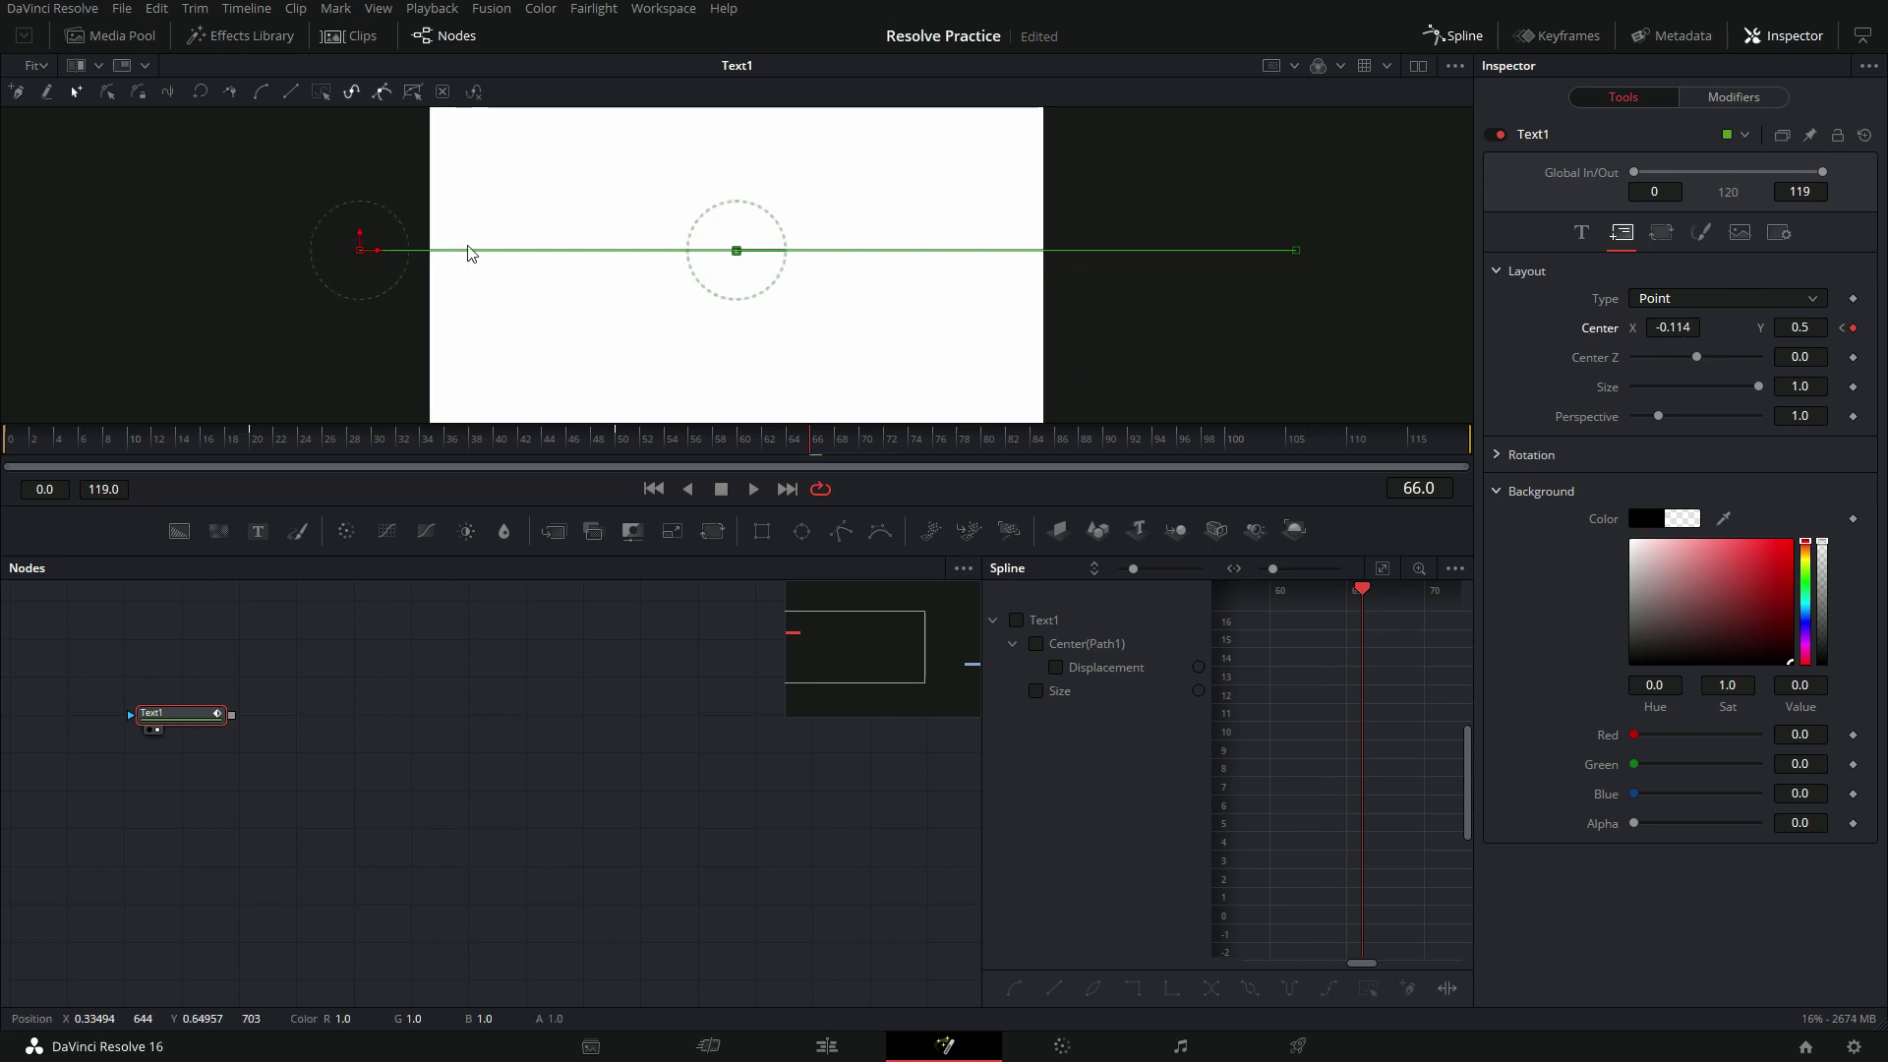
Step: Scrub and play back the title animation to review the leftward move
{"action": "left_click_drag", "start_coordinate": [759, 438], "coordinate": [487, 446]}
{"action": "left_click", "coordinate": [753, 488]}
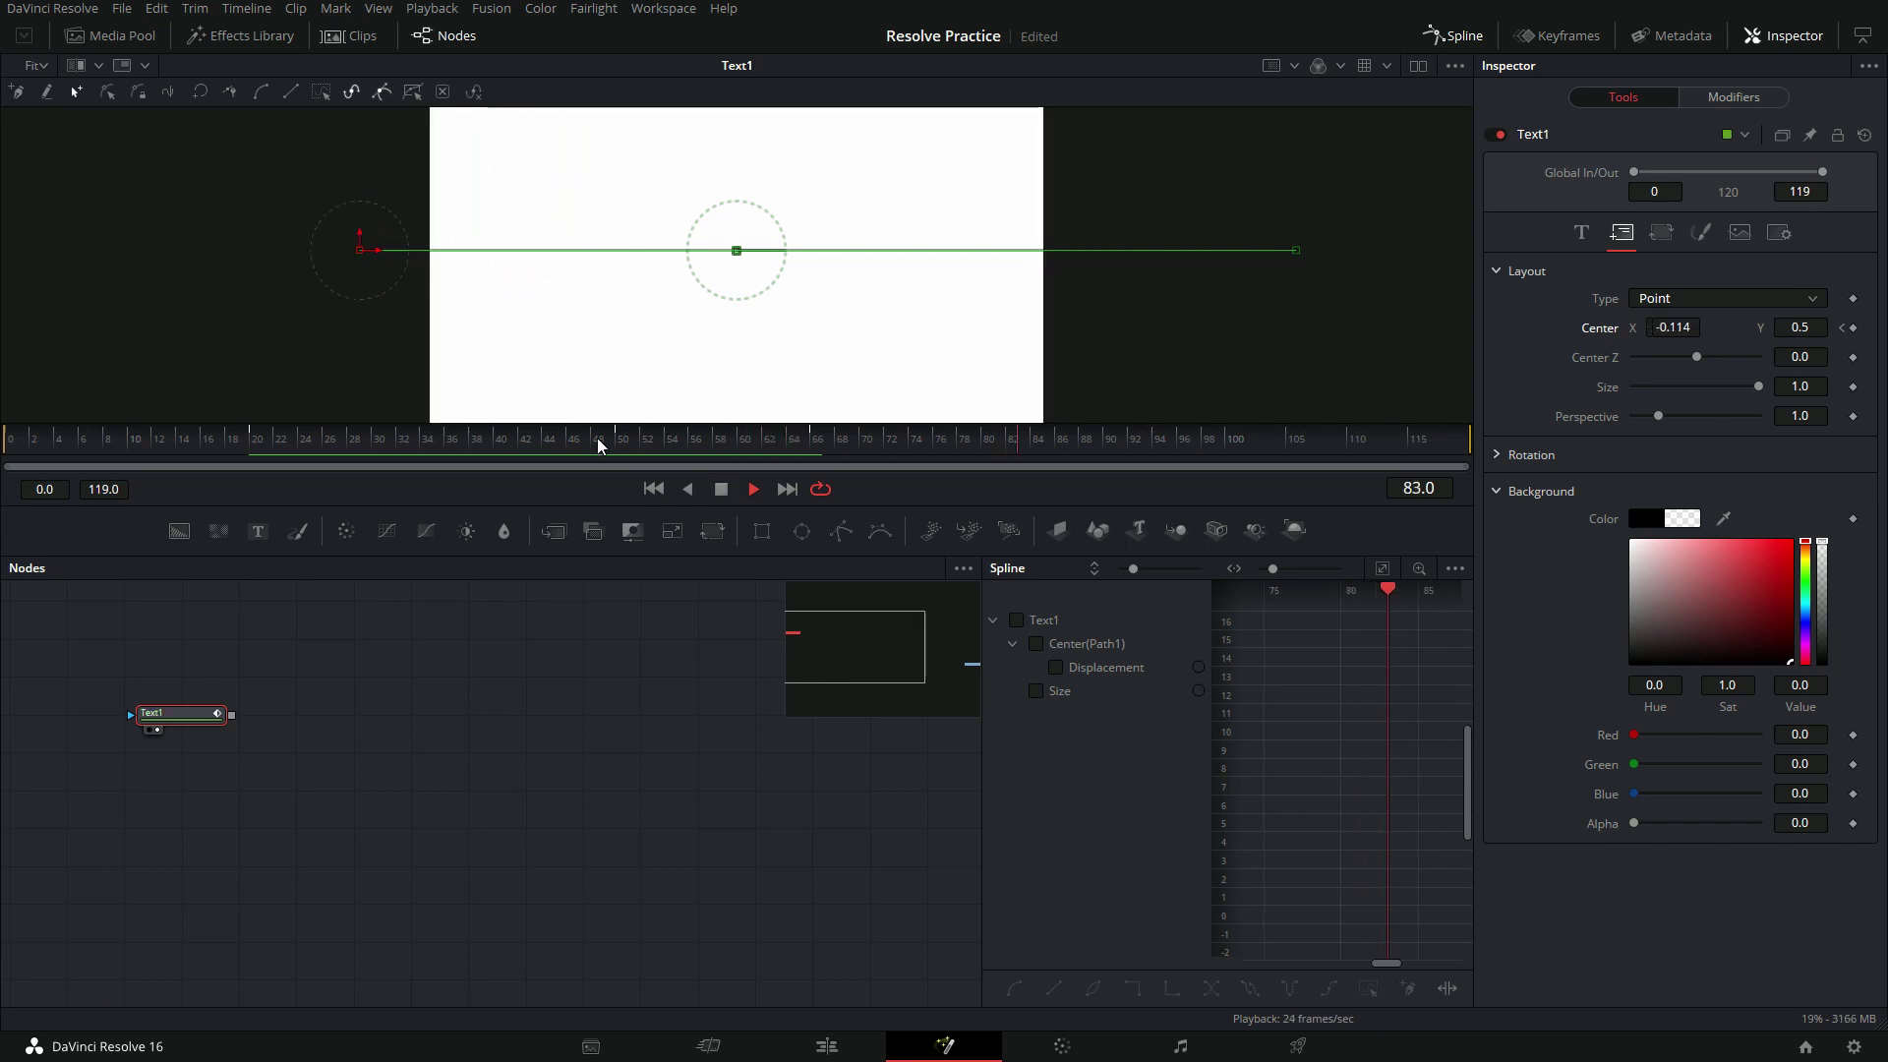
{"action": "left_click", "coordinate": [721, 489]}
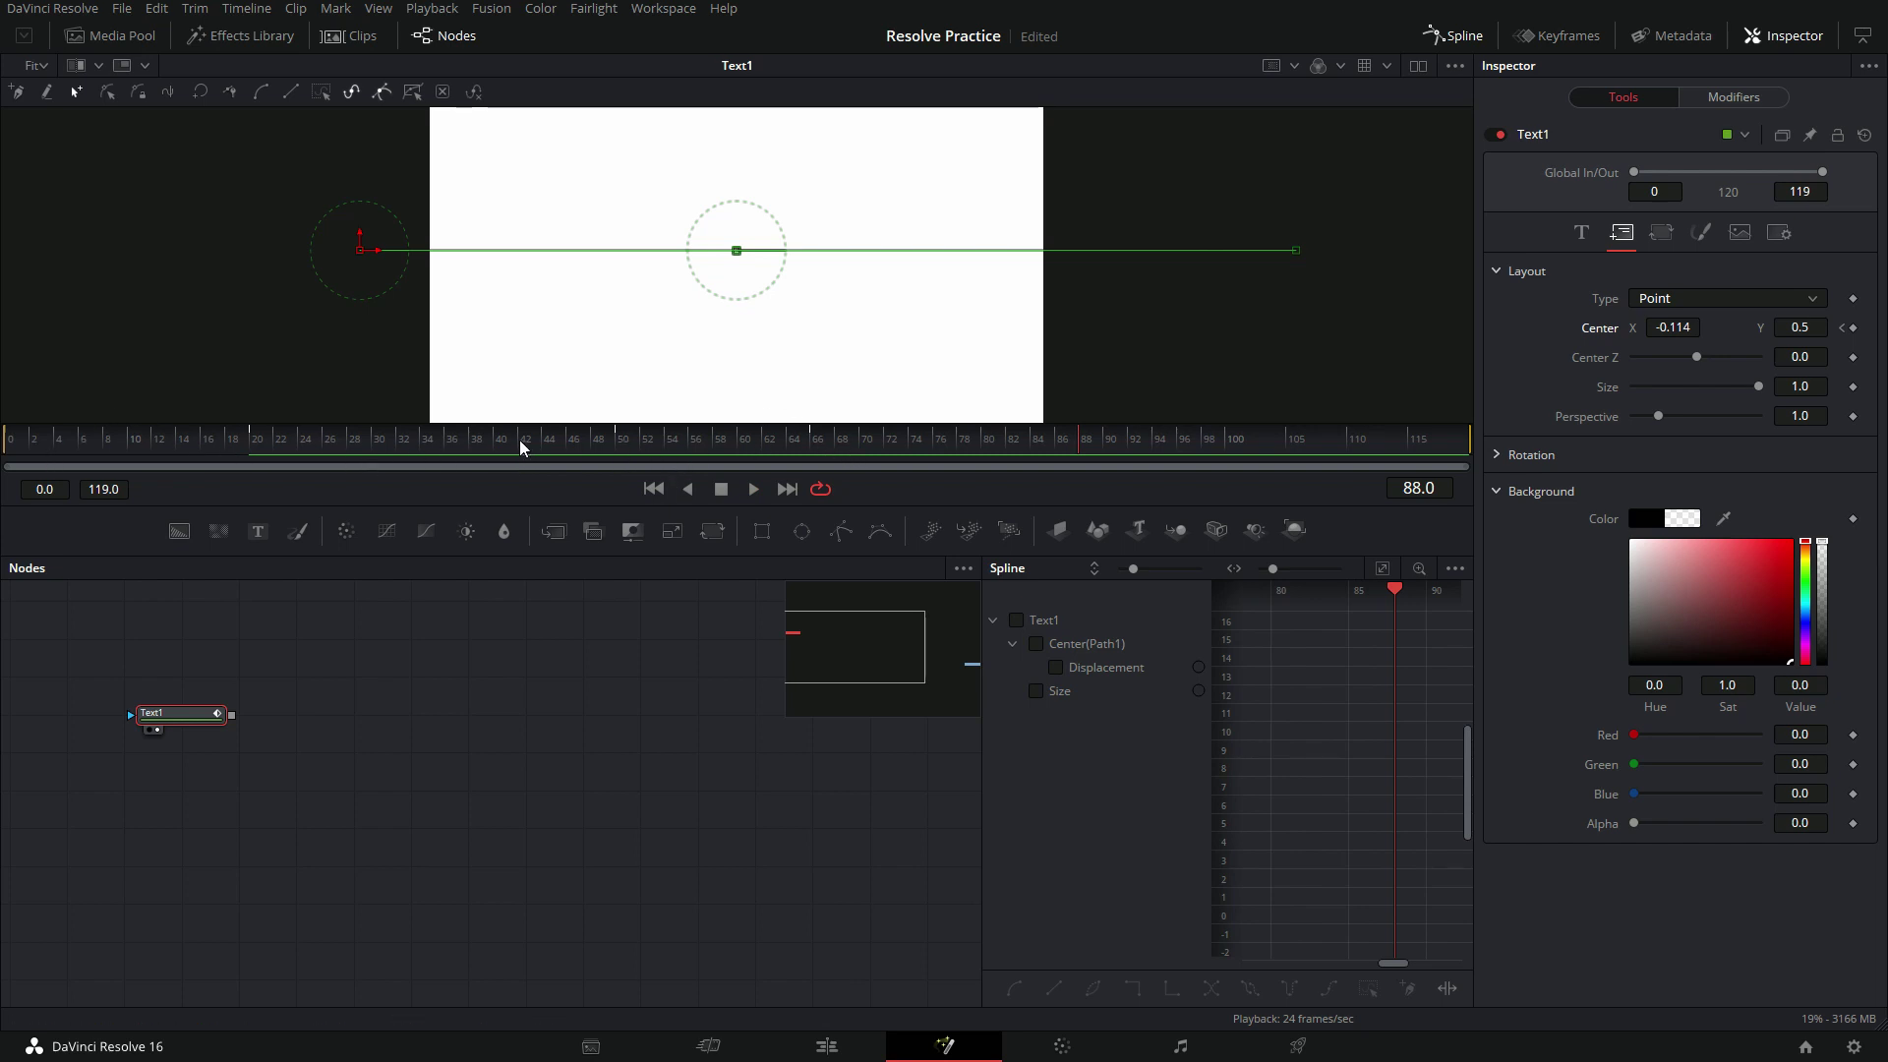
{"action": "left_click_drag", "start_coordinate": [522, 448], "coordinate": [285, 465]}
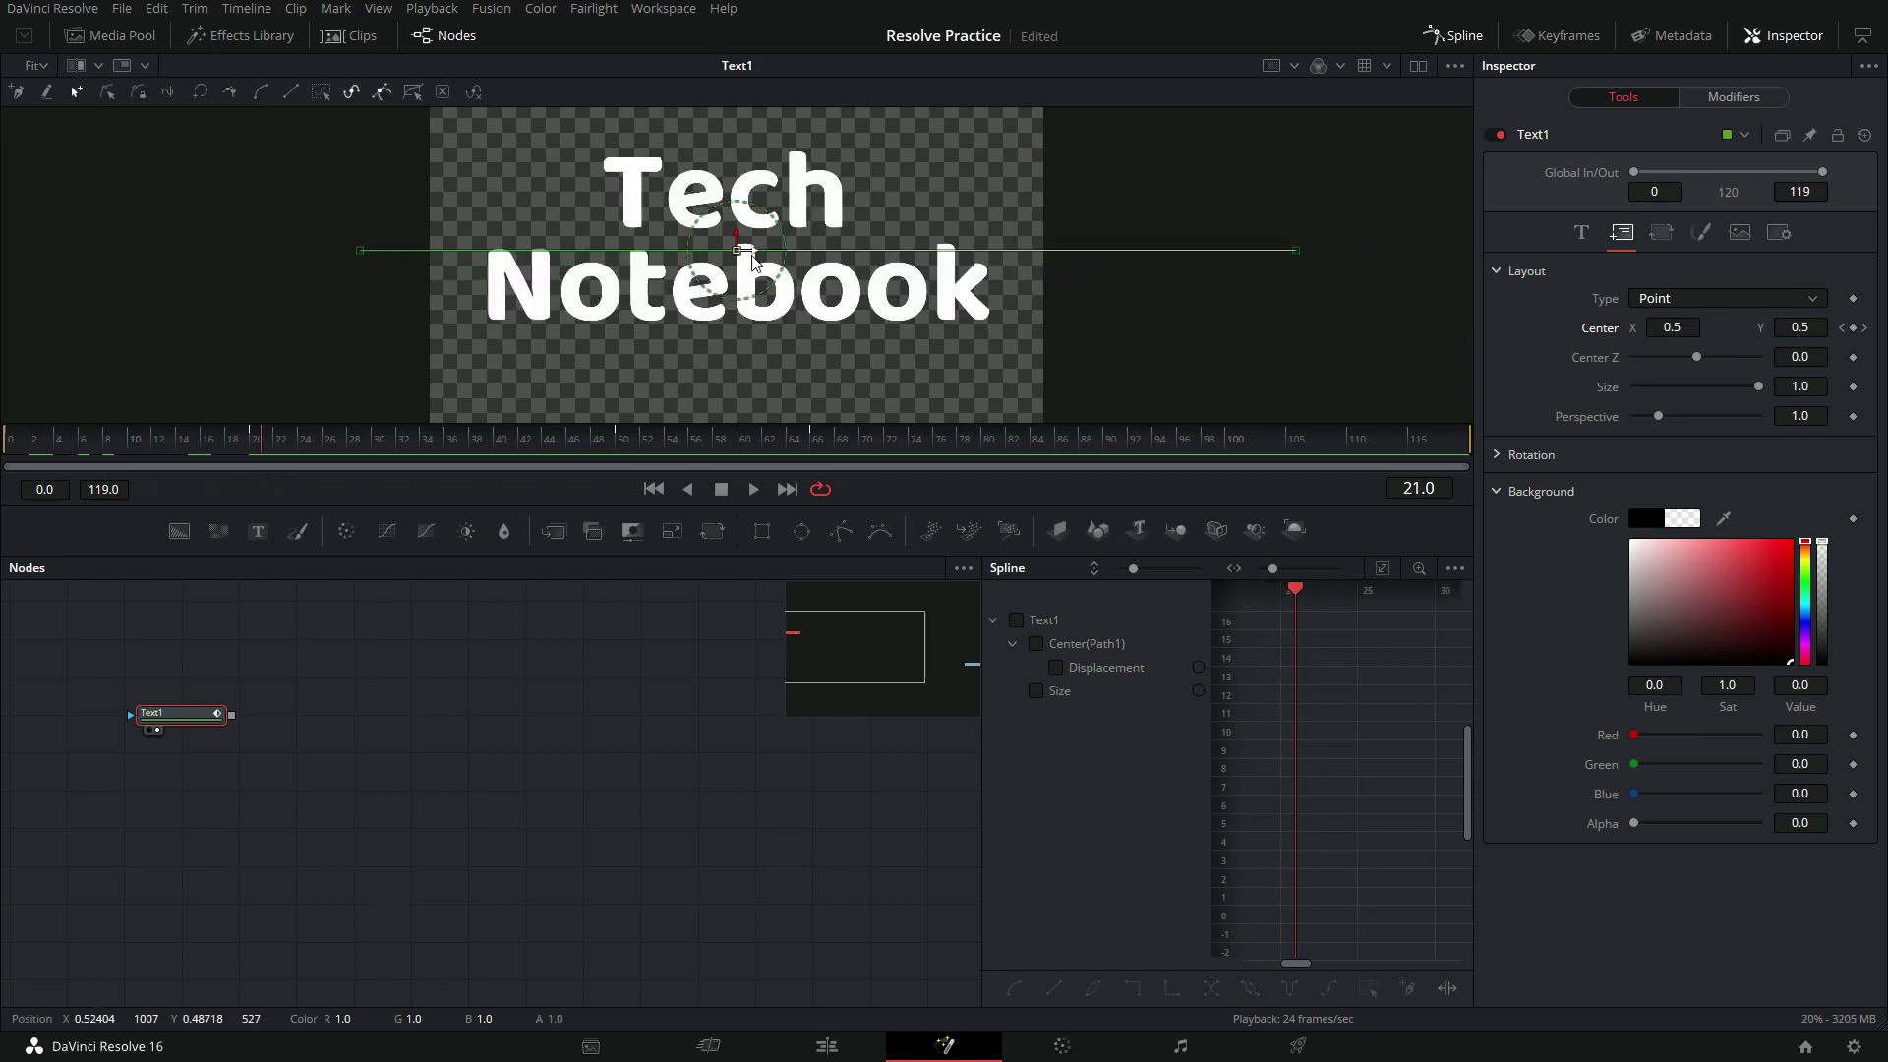
{"action": "left_click", "coordinate": [12, 450]}
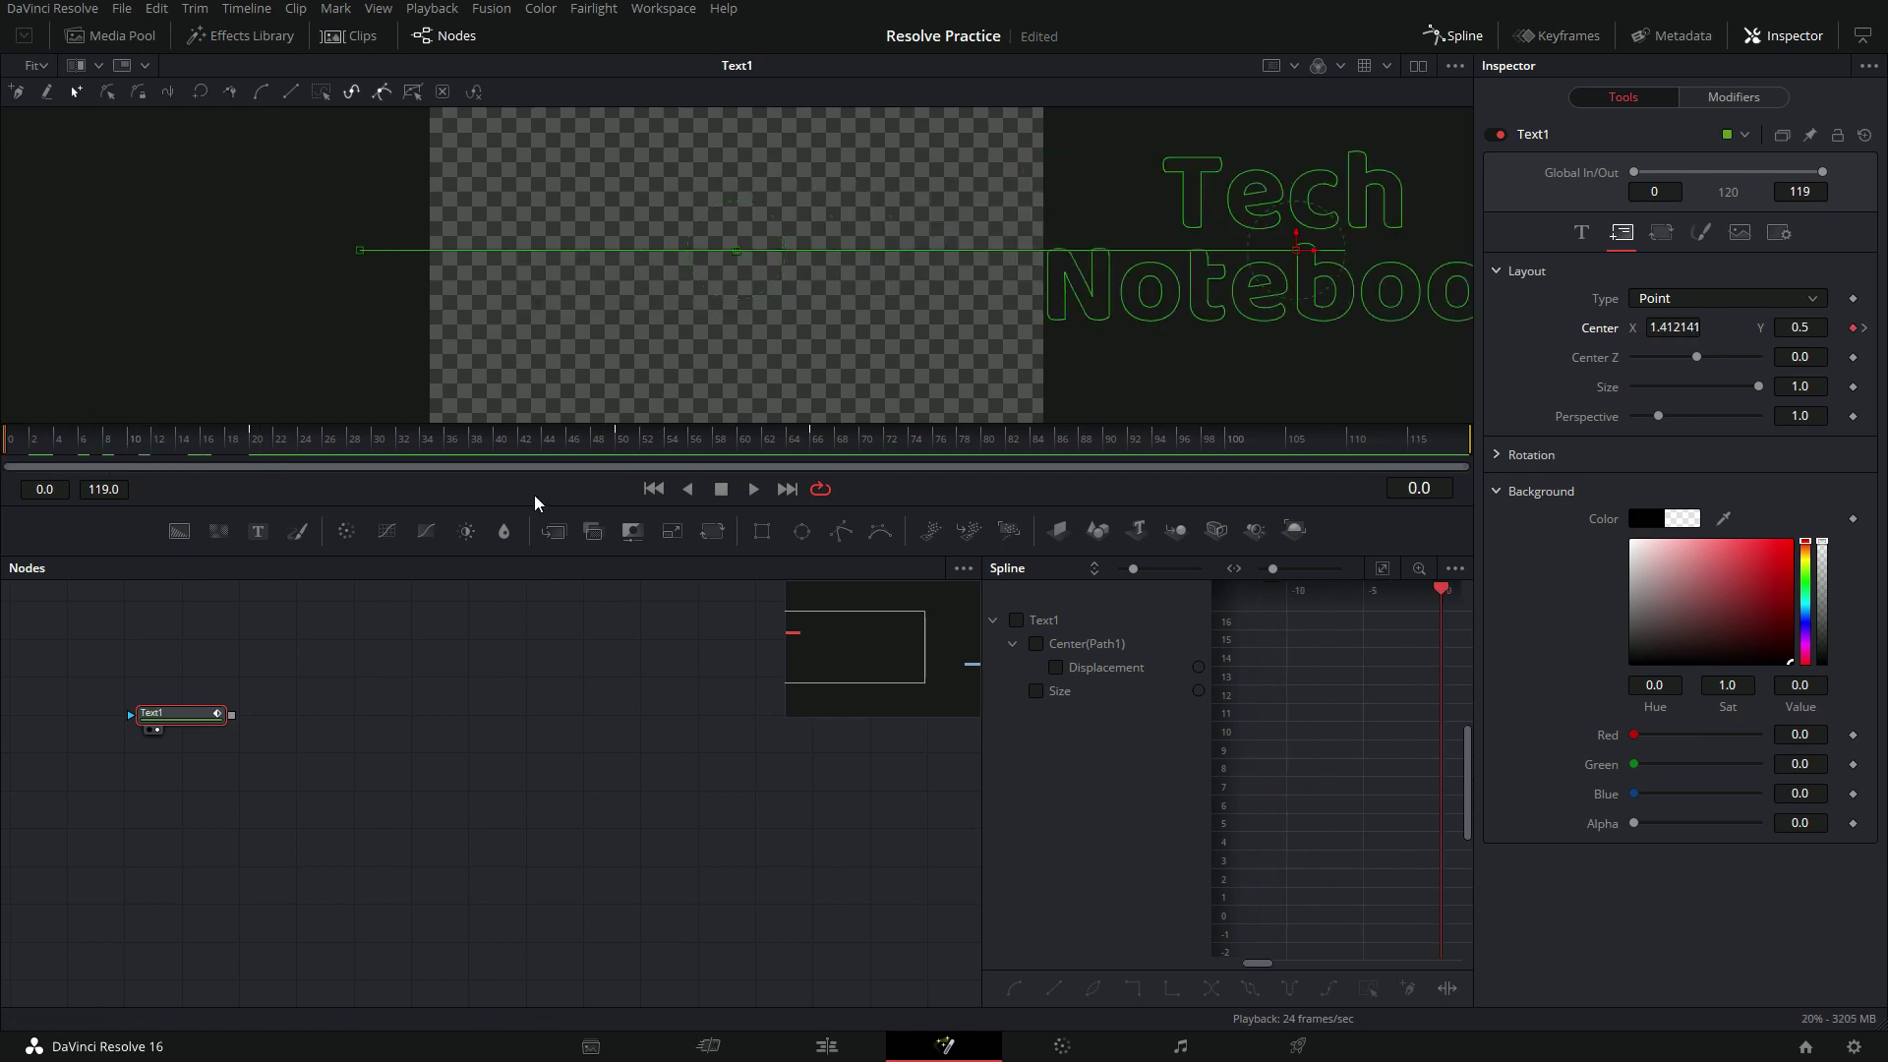
{"action": "left_click", "coordinate": [754, 494]}
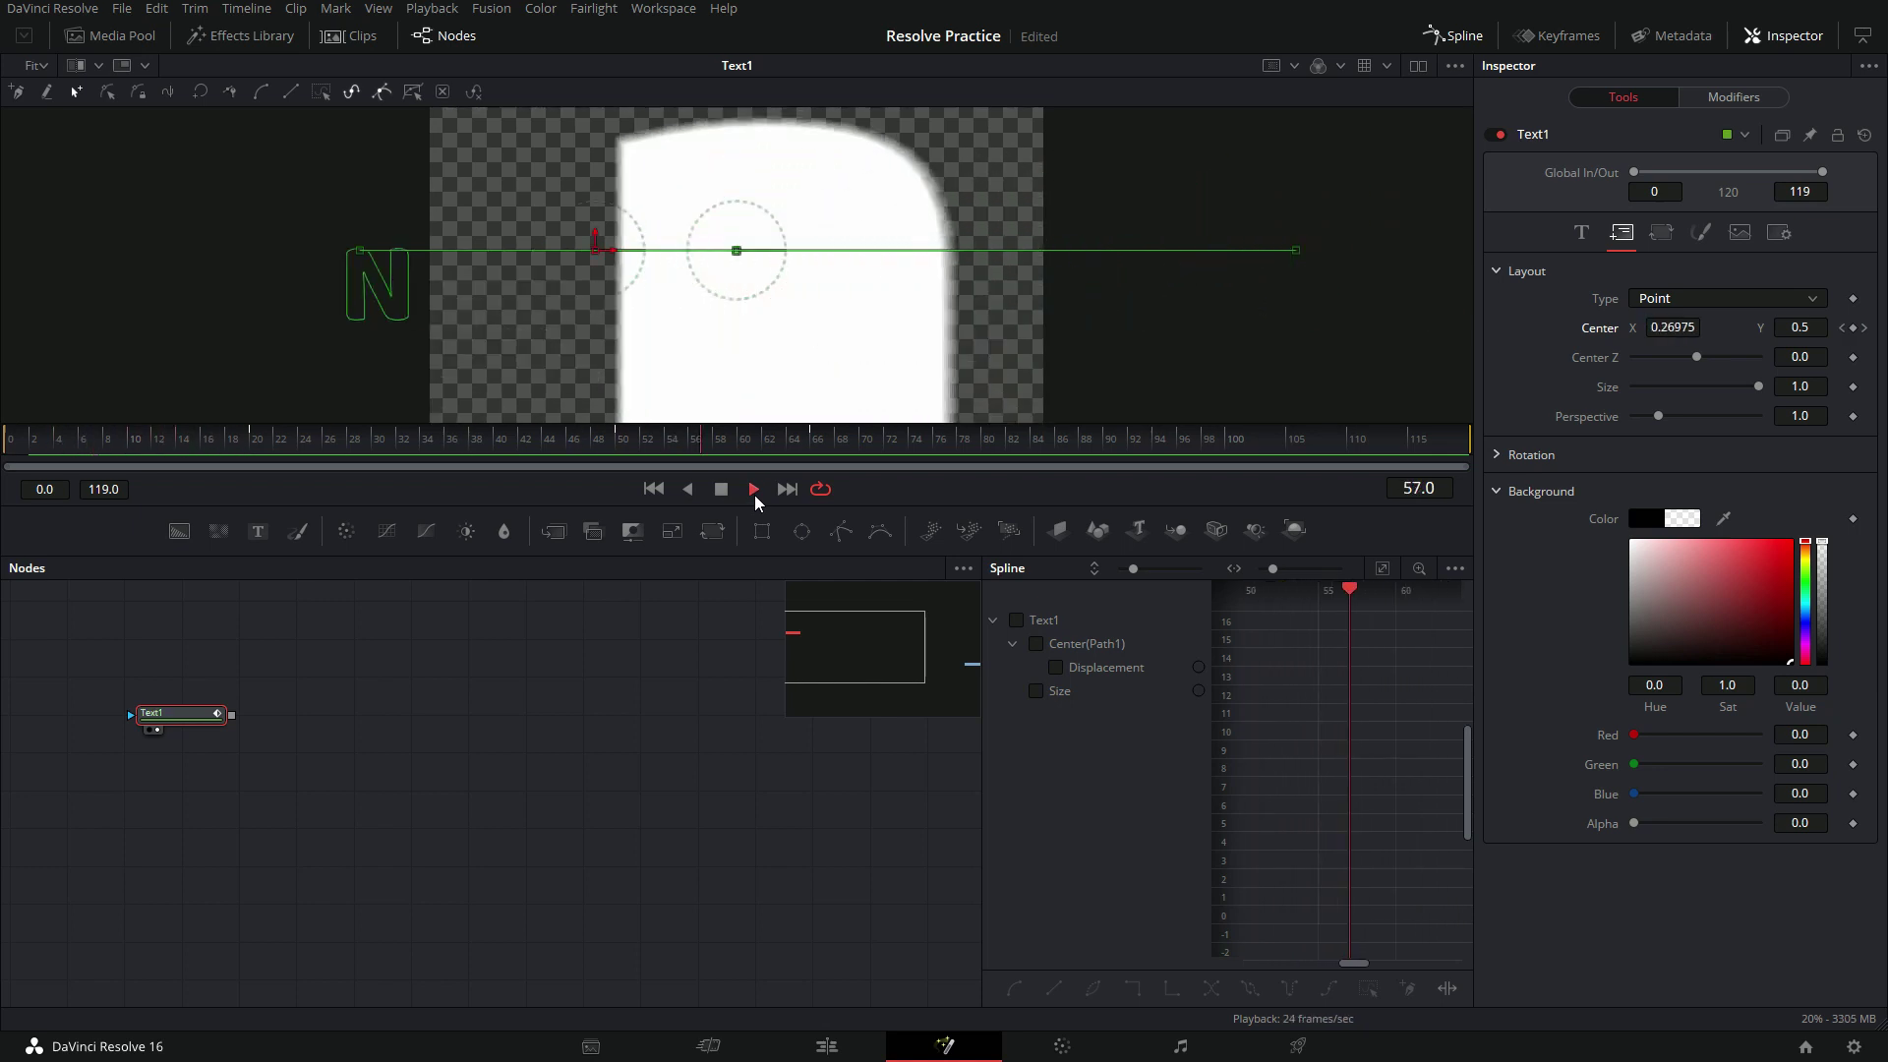
{"action": "left_click", "coordinate": [27, 442]}
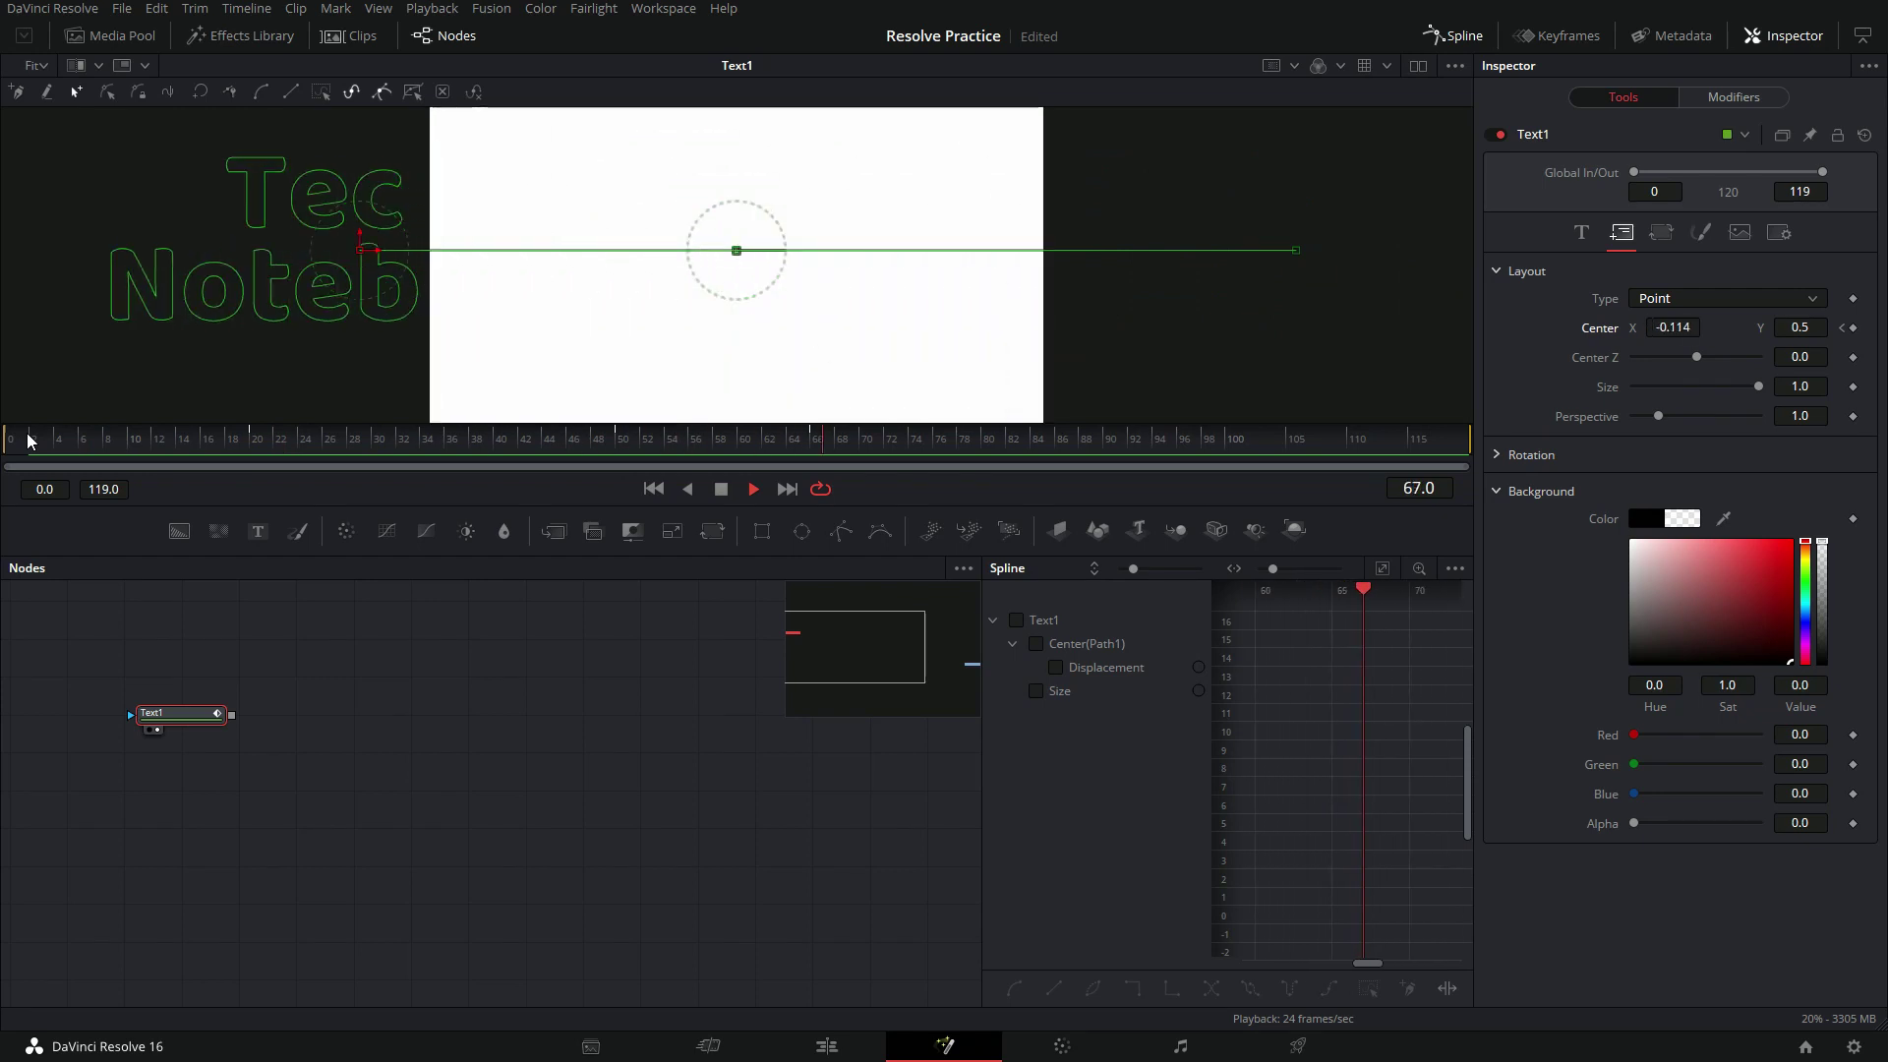
{"action": "left_click", "coordinate": [722, 492]}
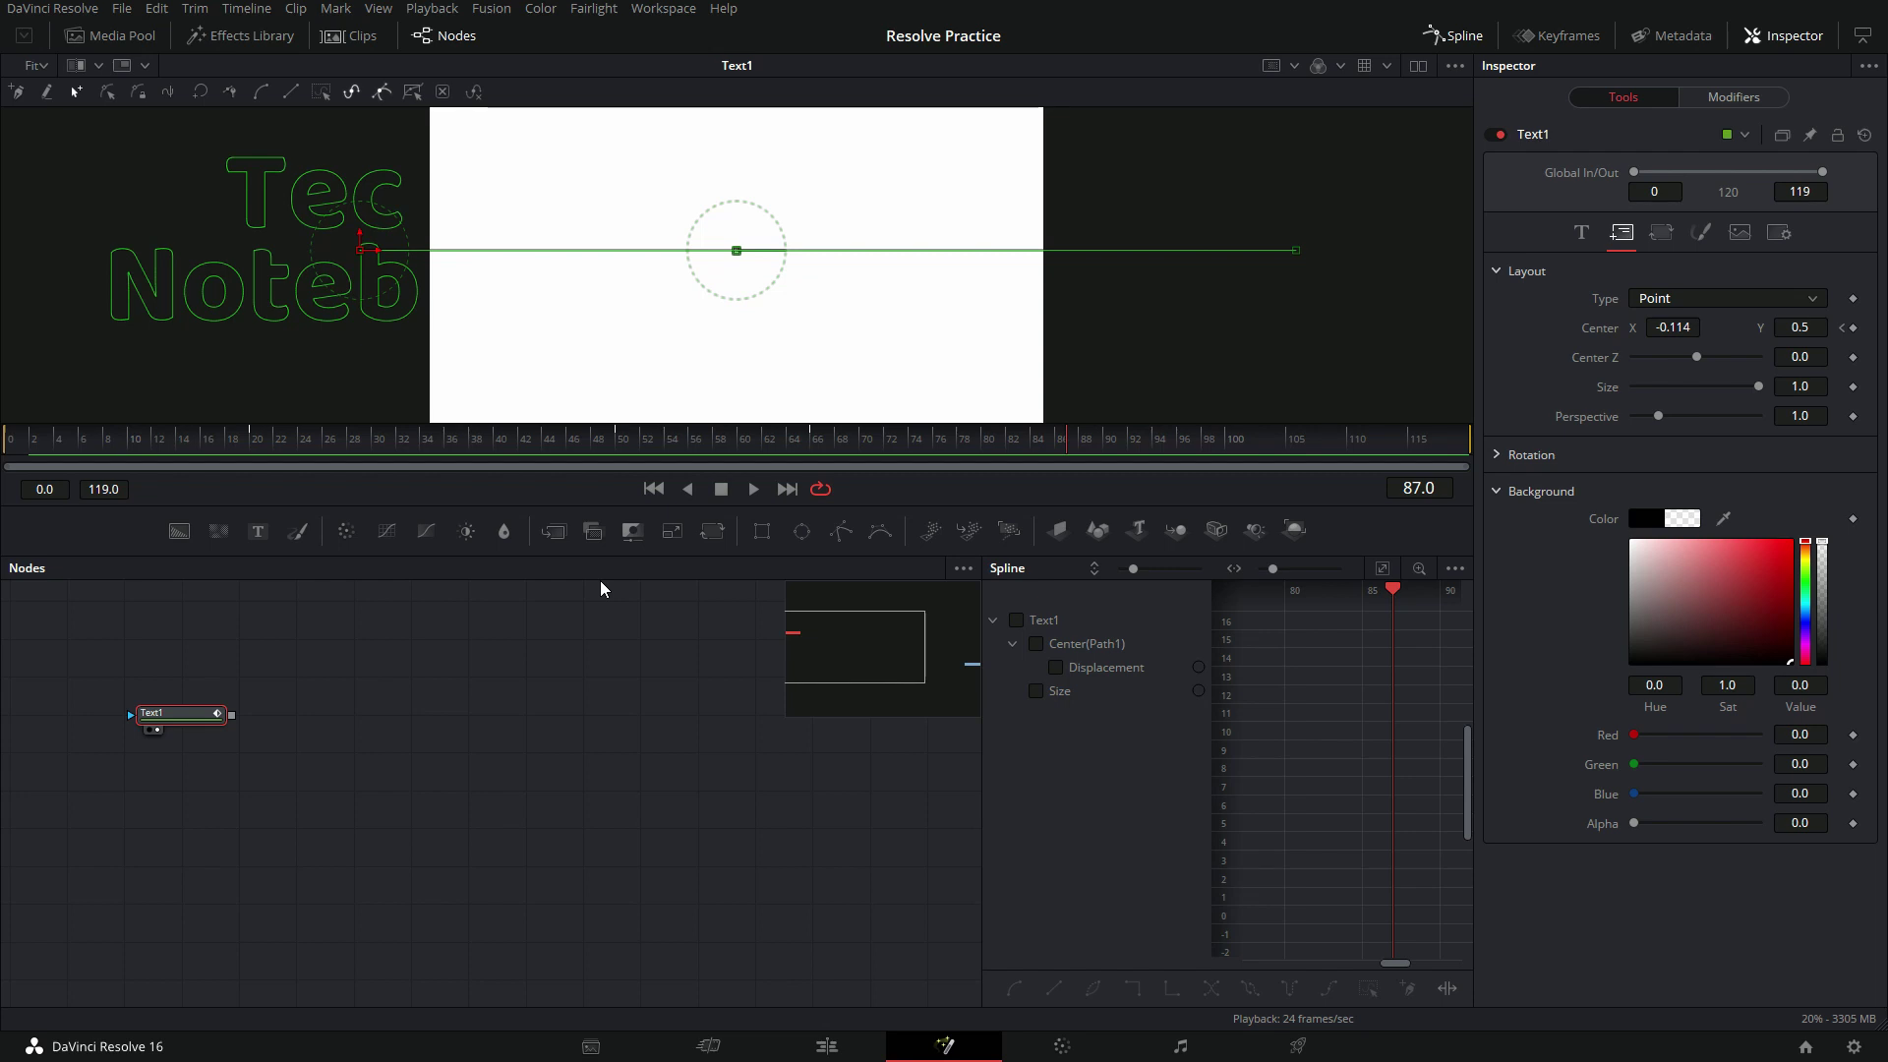
Step: Move MediaOut1 beside Text1, wire Text1's output into it, and preview the result
{"action": "left_click_drag", "start_coordinate": [794, 662], "coordinate": [919, 659]}
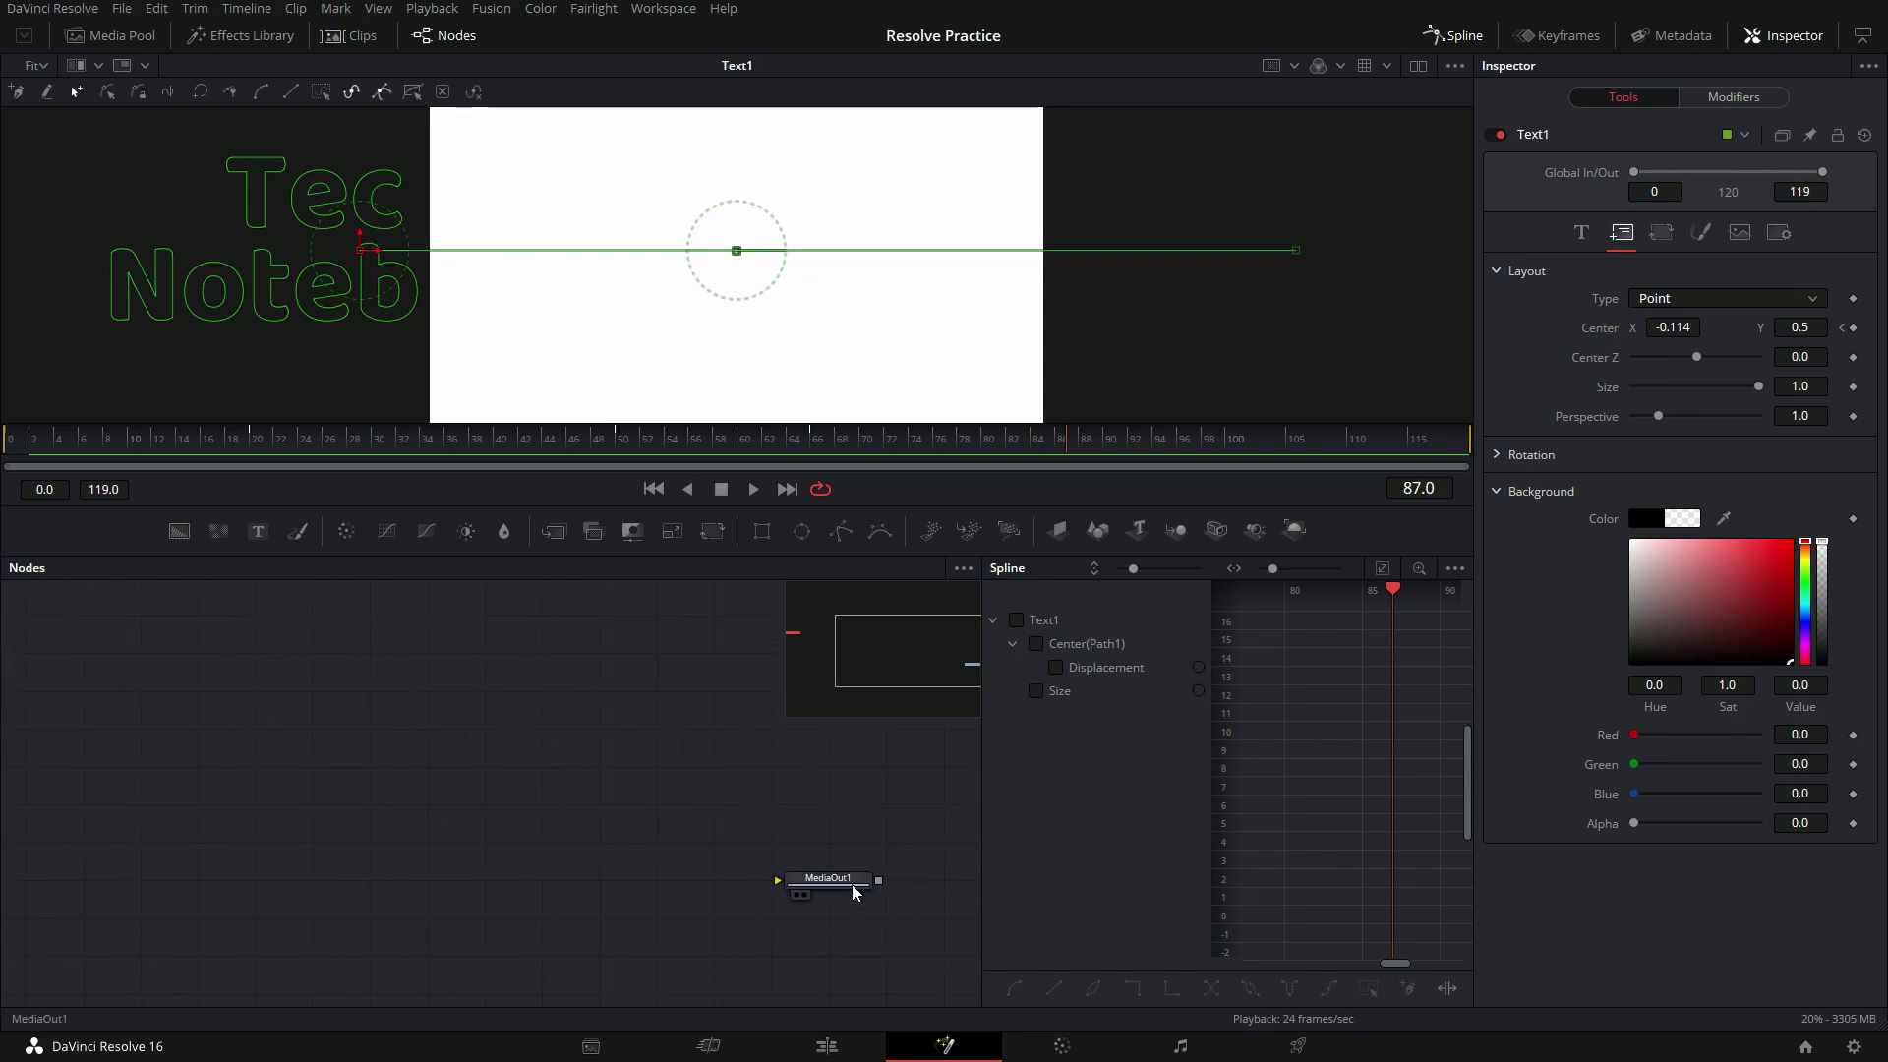
{"action": "left_click_drag", "start_coordinate": [852, 890], "coordinate": [268, 712]}
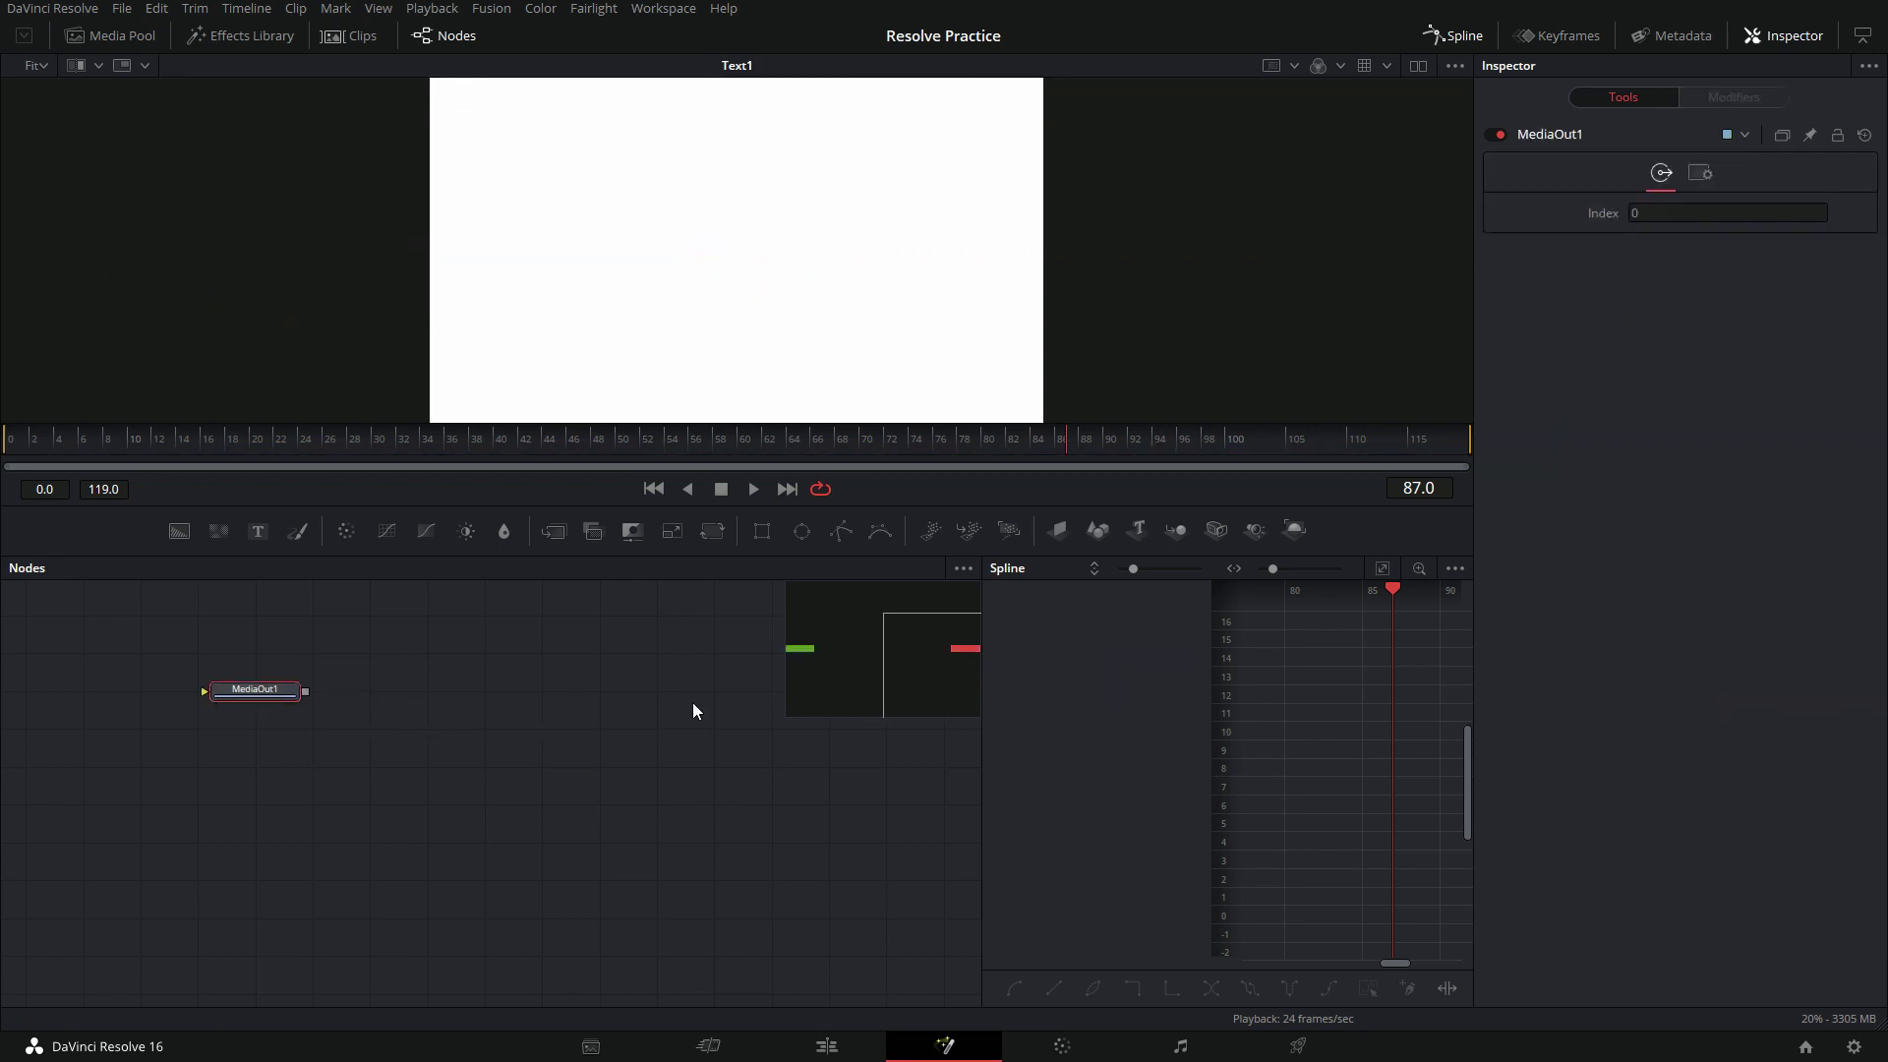
{"action": "mouse_move", "coordinate": [895, 650]}
{"action": "left_mouse_down"}
{"action": "mouse_move", "coordinate": [815, 640]}
{"action": "mouse_move", "coordinate": [872, 660]}
{"action": "left_mouse_up"}
{"action": "left_click_drag", "start_coordinate": [326, 756], "coordinate": [788, 755]}
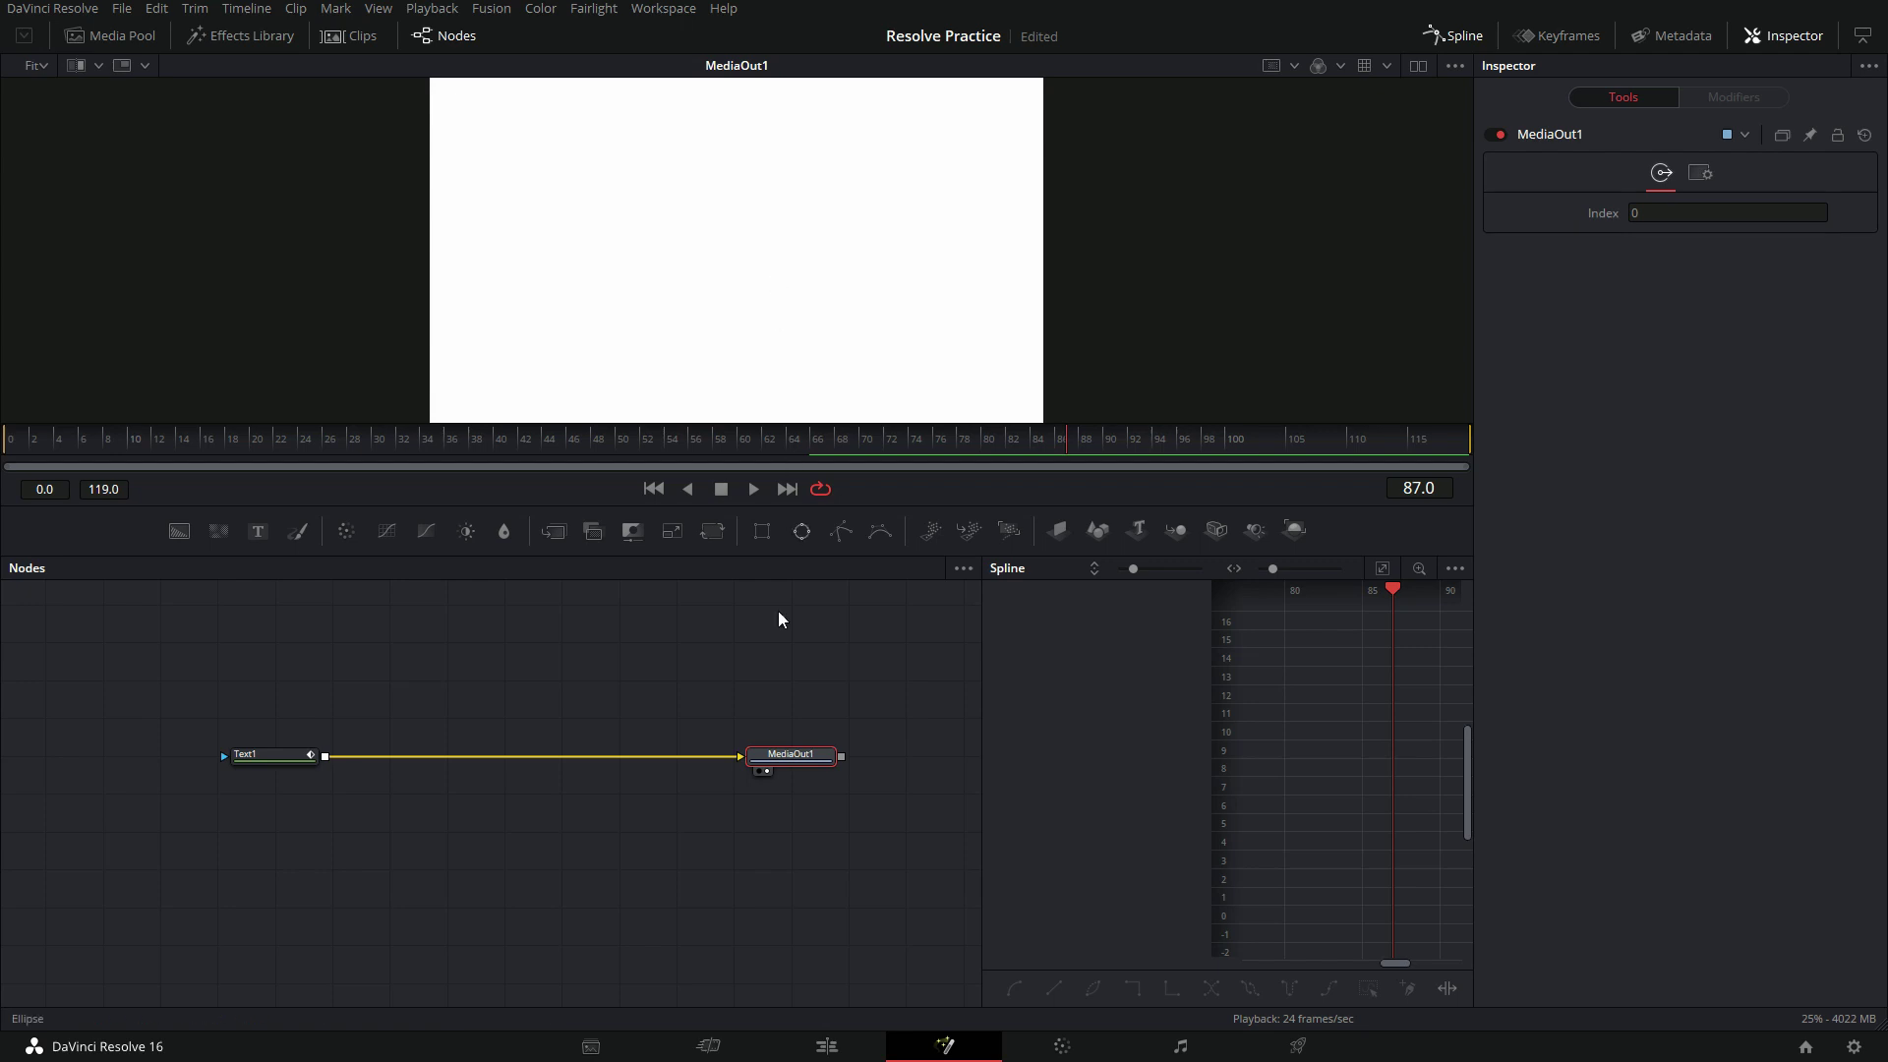
{"action": "left_click", "coordinate": [753, 488]}
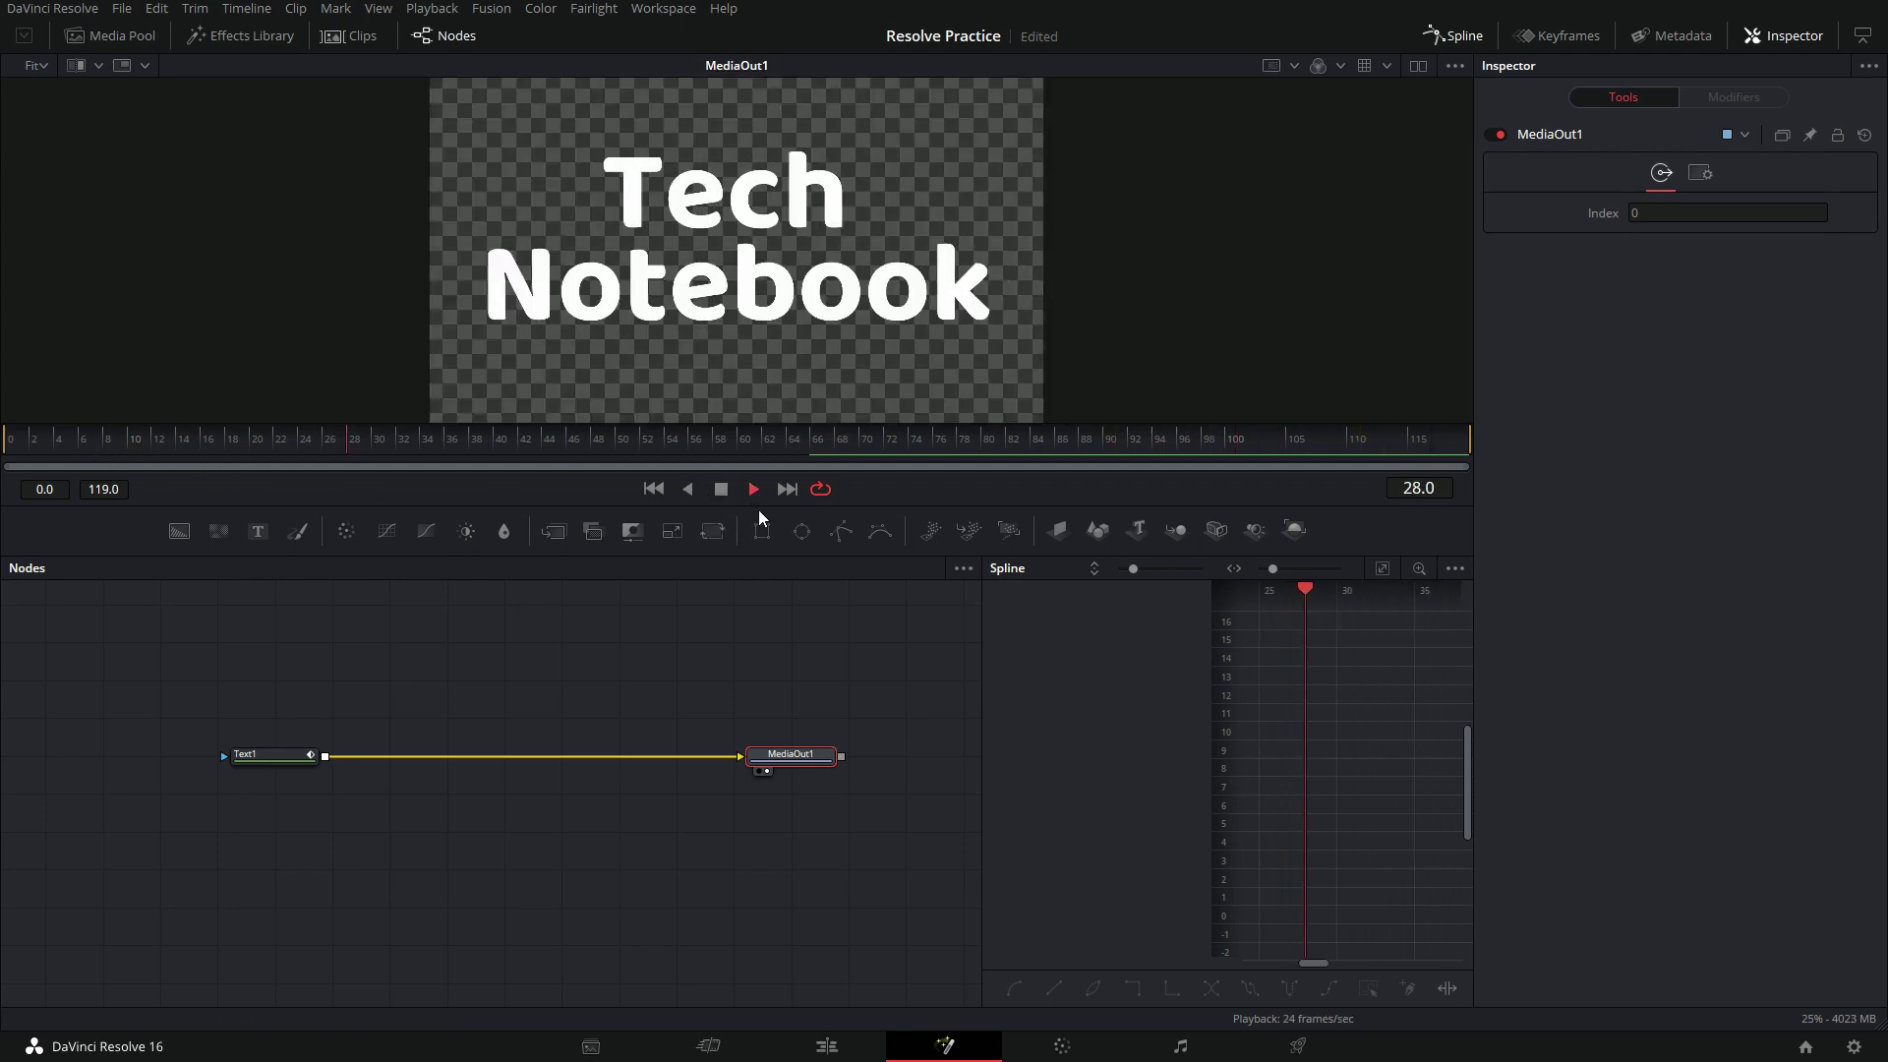
{"action": "left_click", "coordinate": [724, 489]}
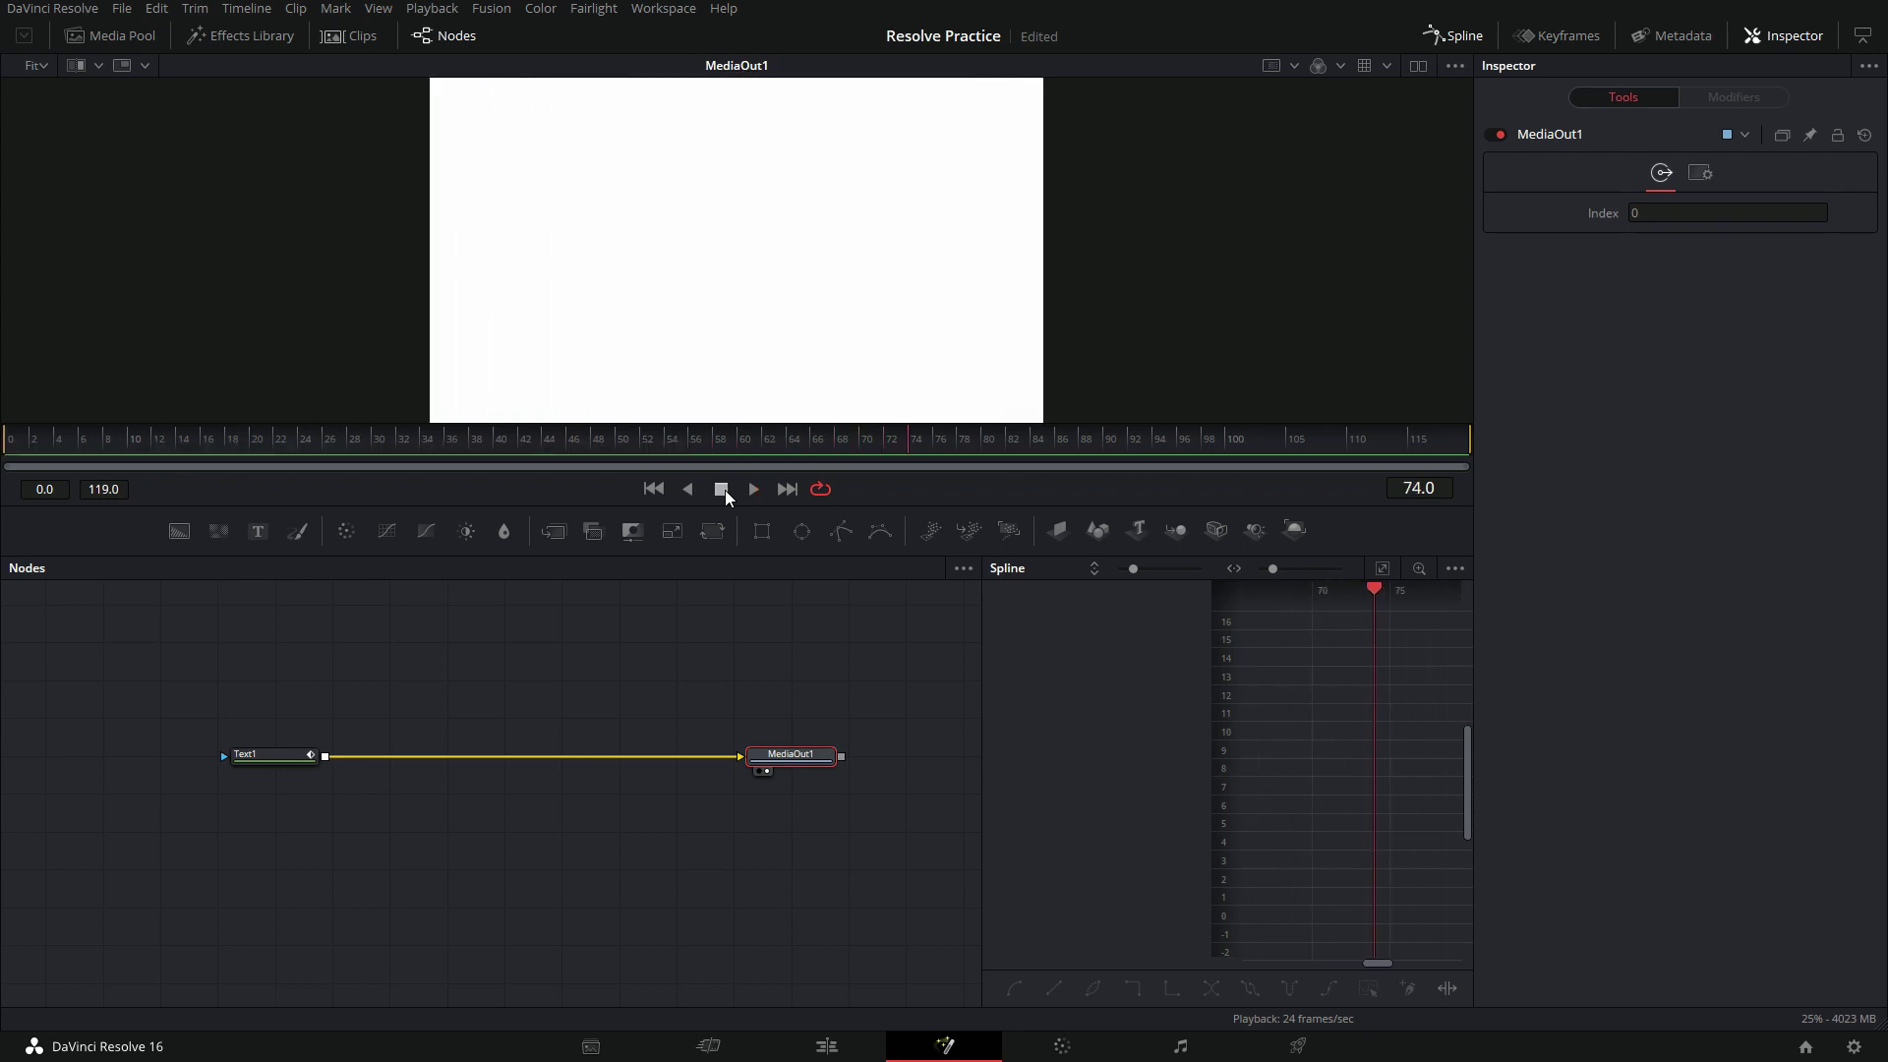
Step: On the Deliver page, start the render and replace the existing Text Moving.mp4
{"action": "left_click", "coordinate": [1296, 1046]}
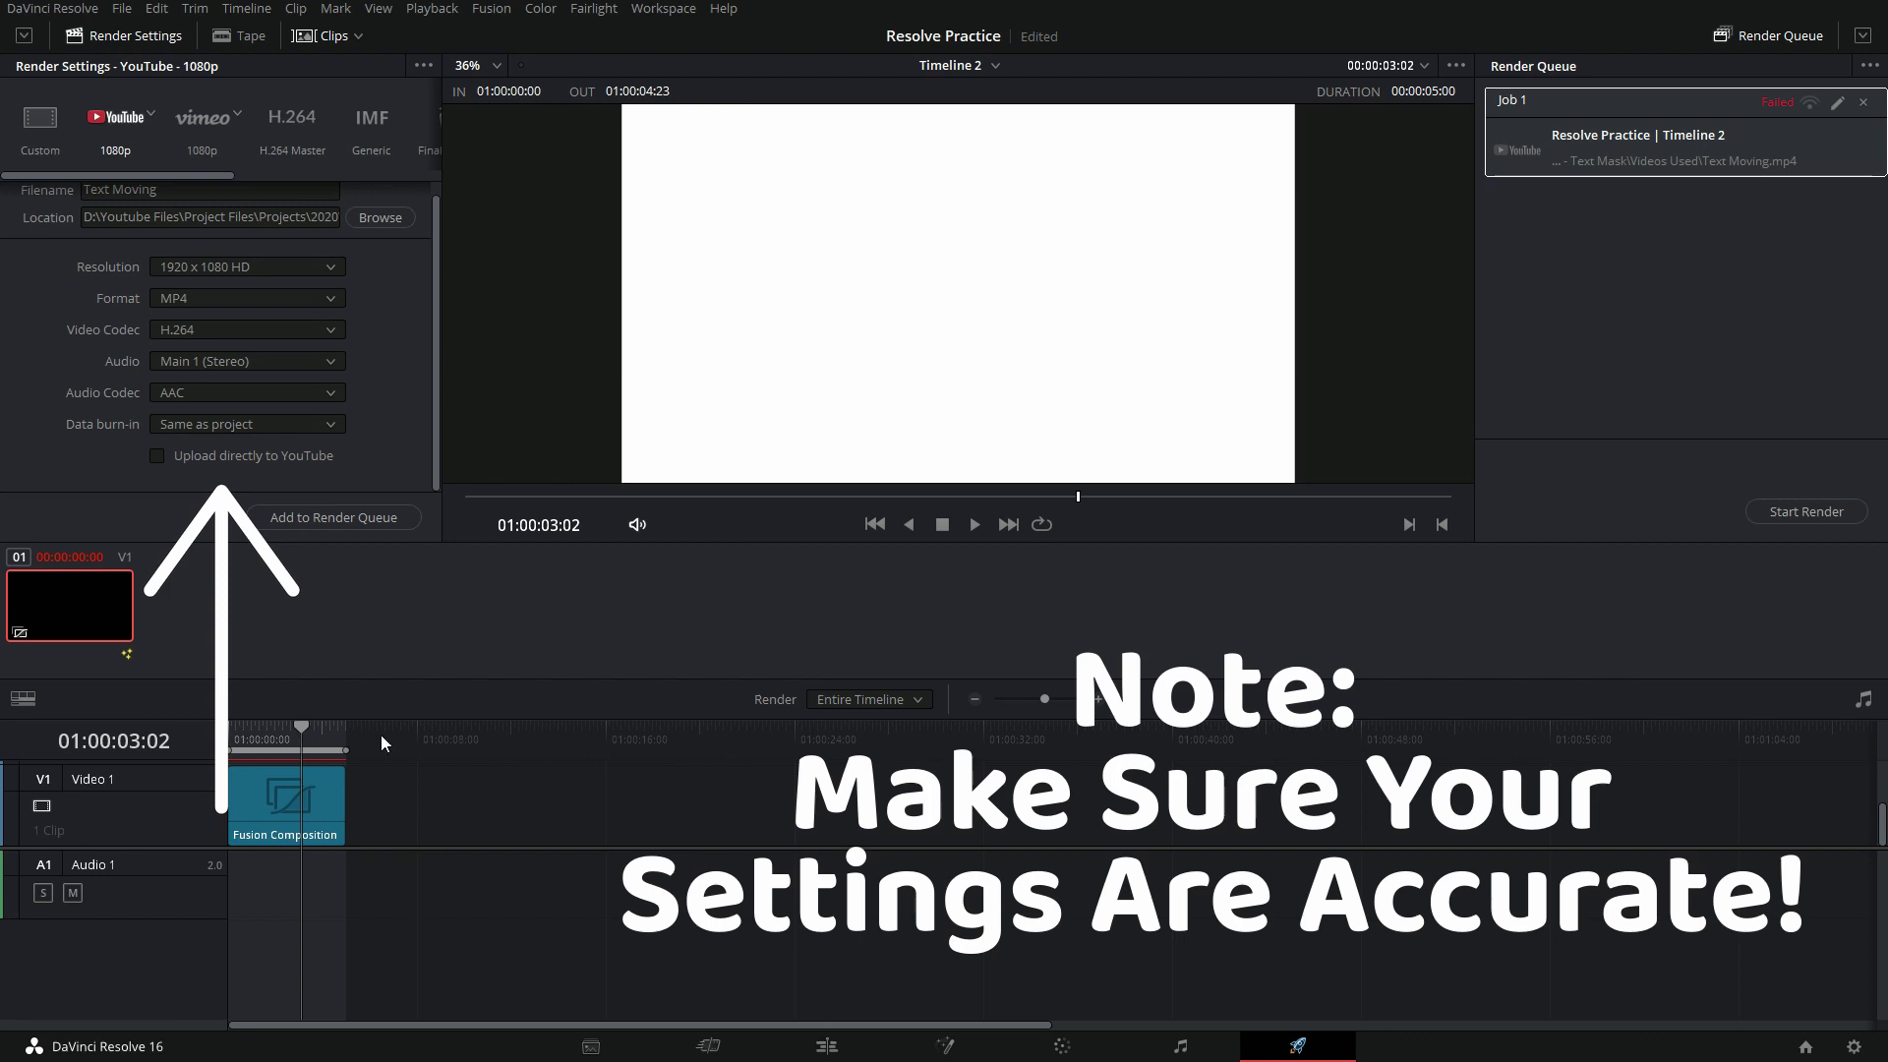
{"action": "left_click", "coordinate": [1808, 513]}
{"action": "left_click", "coordinate": [1160, 607]}
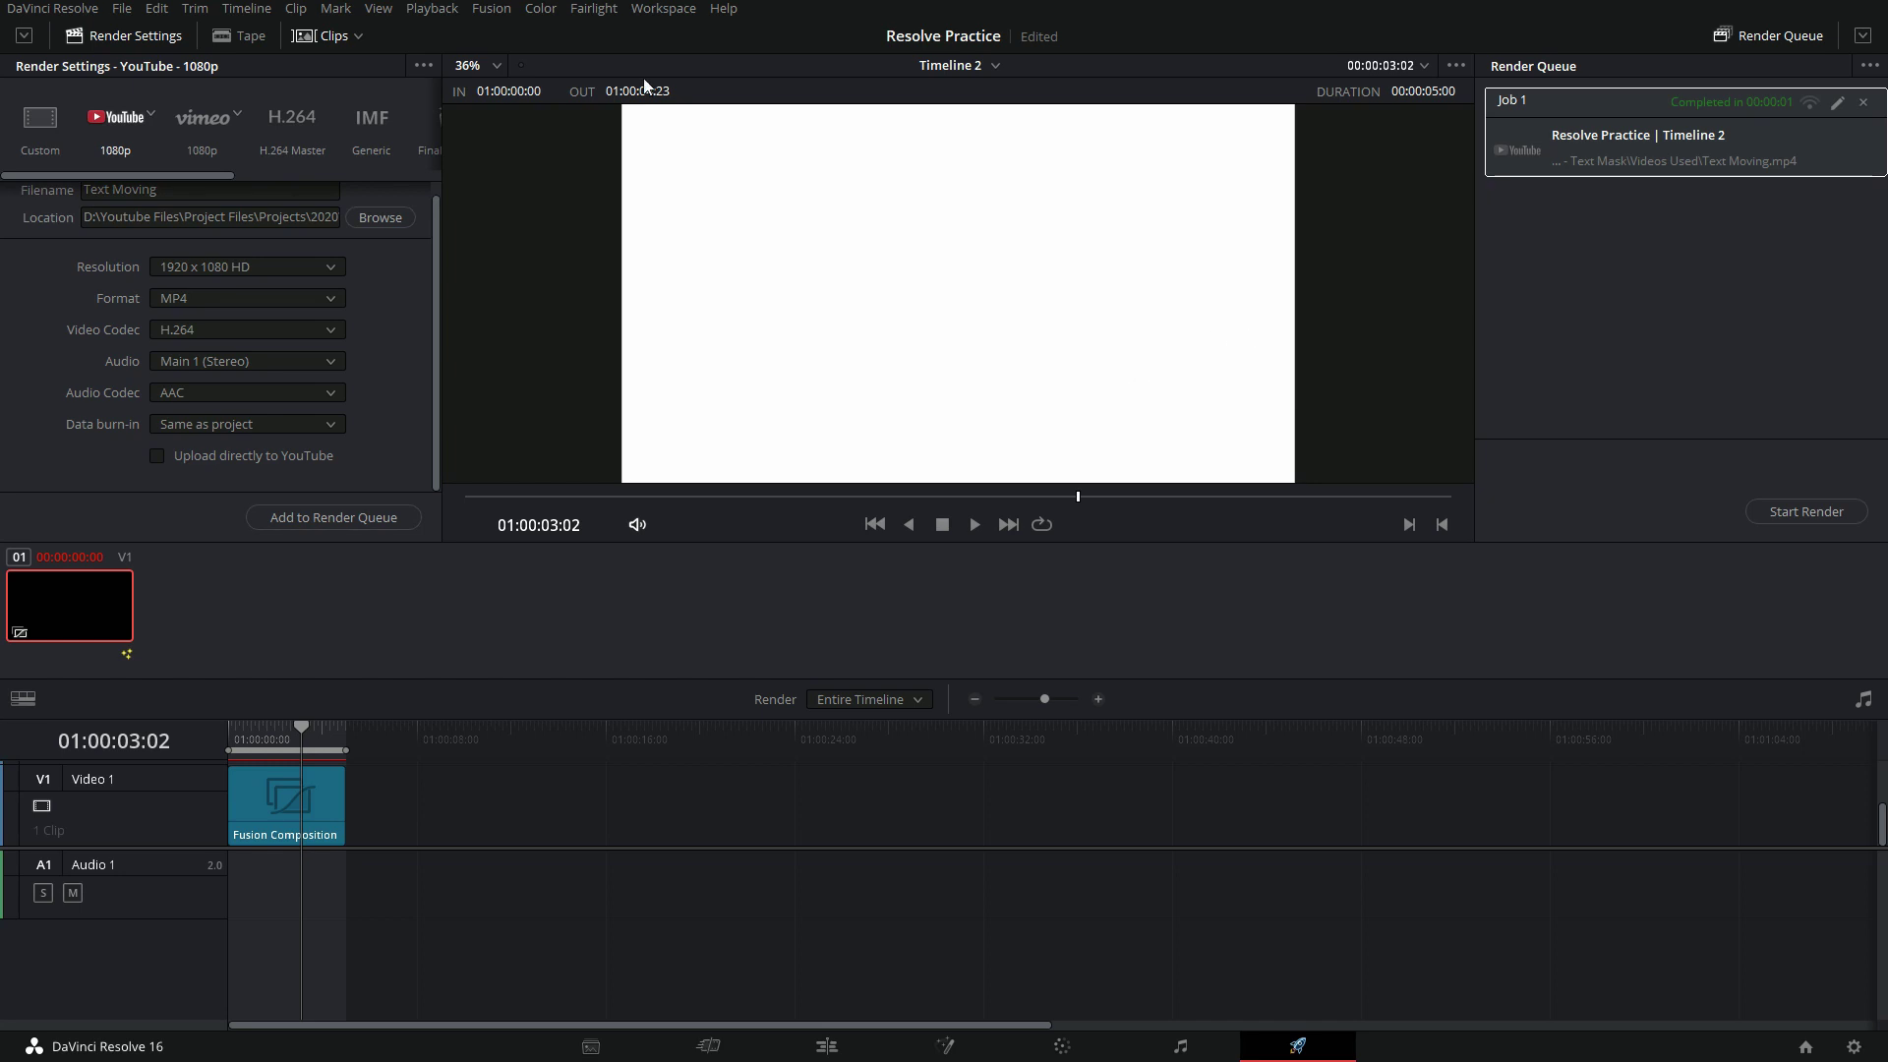
Step: On the Edit page, delete the Fusion Composition clip and put Untitled.mov at the timeline start
{"action": "left_click", "coordinate": [826, 1046]}
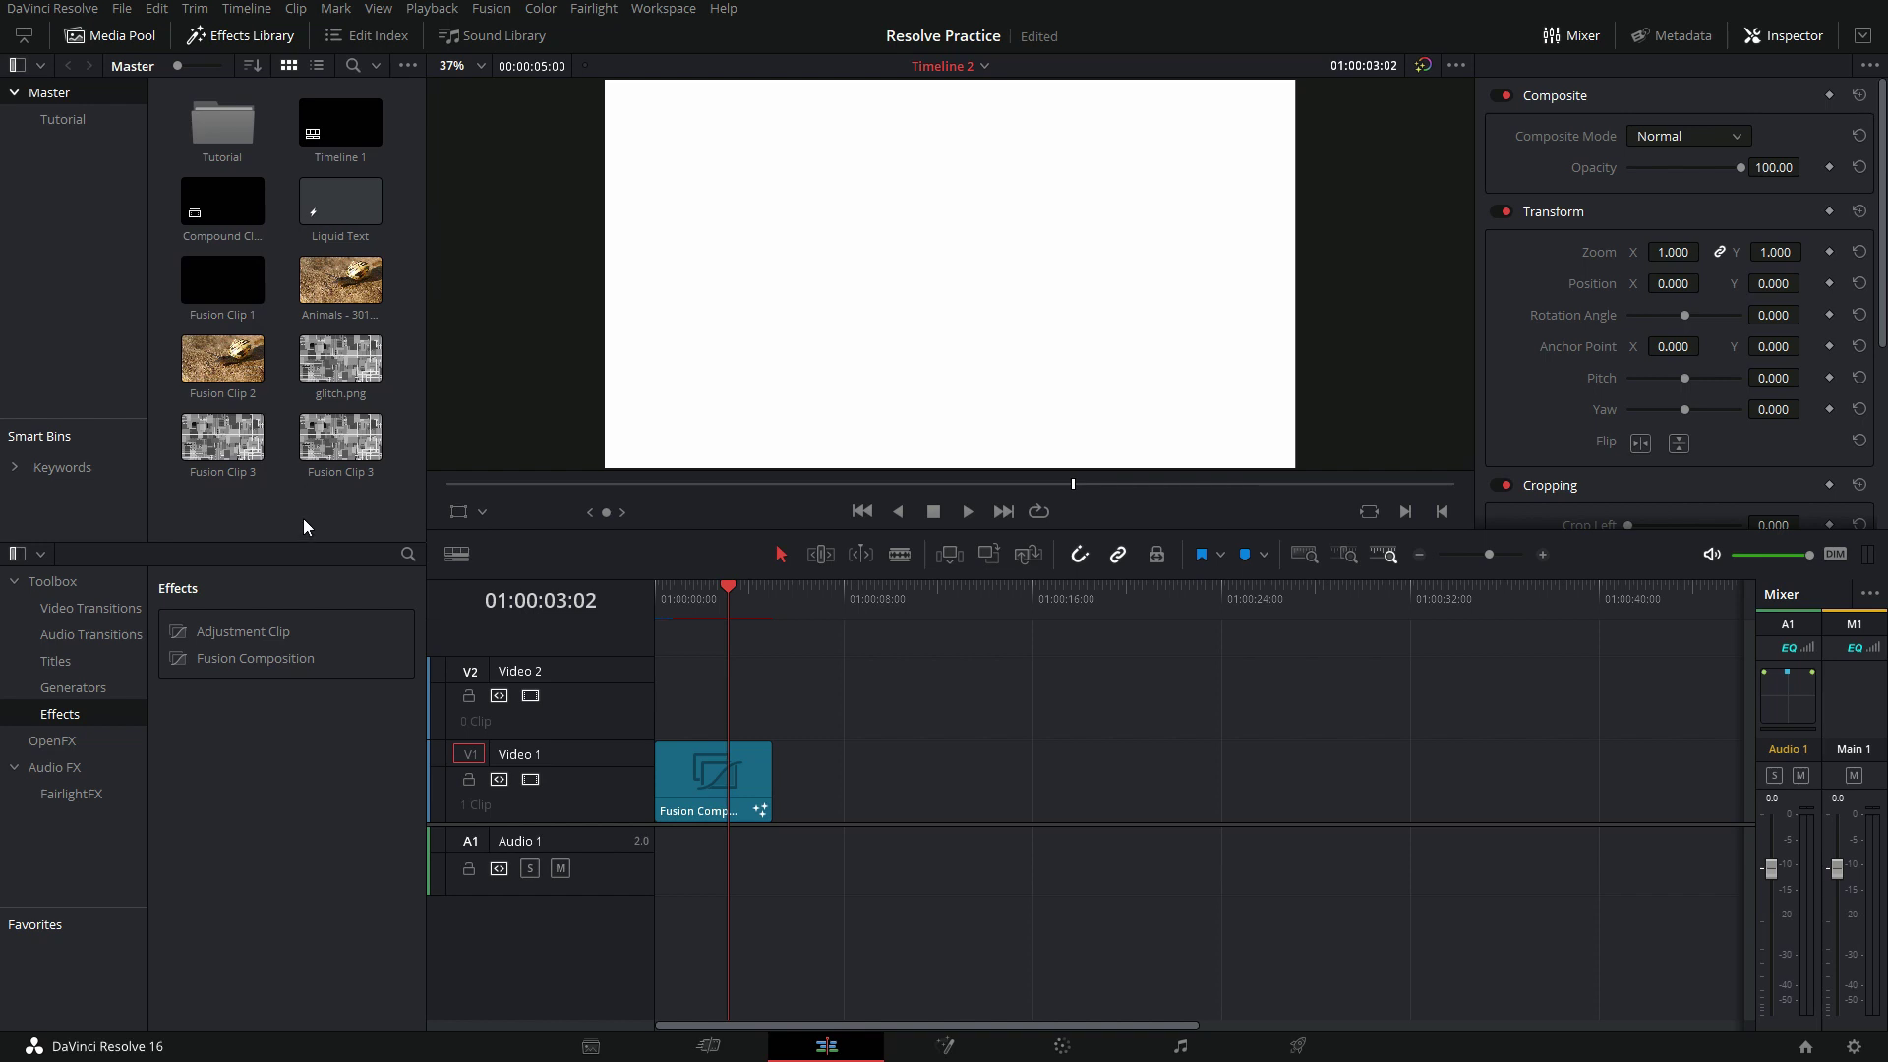
{"action": "double_click", "coordinate": [223, 123]}
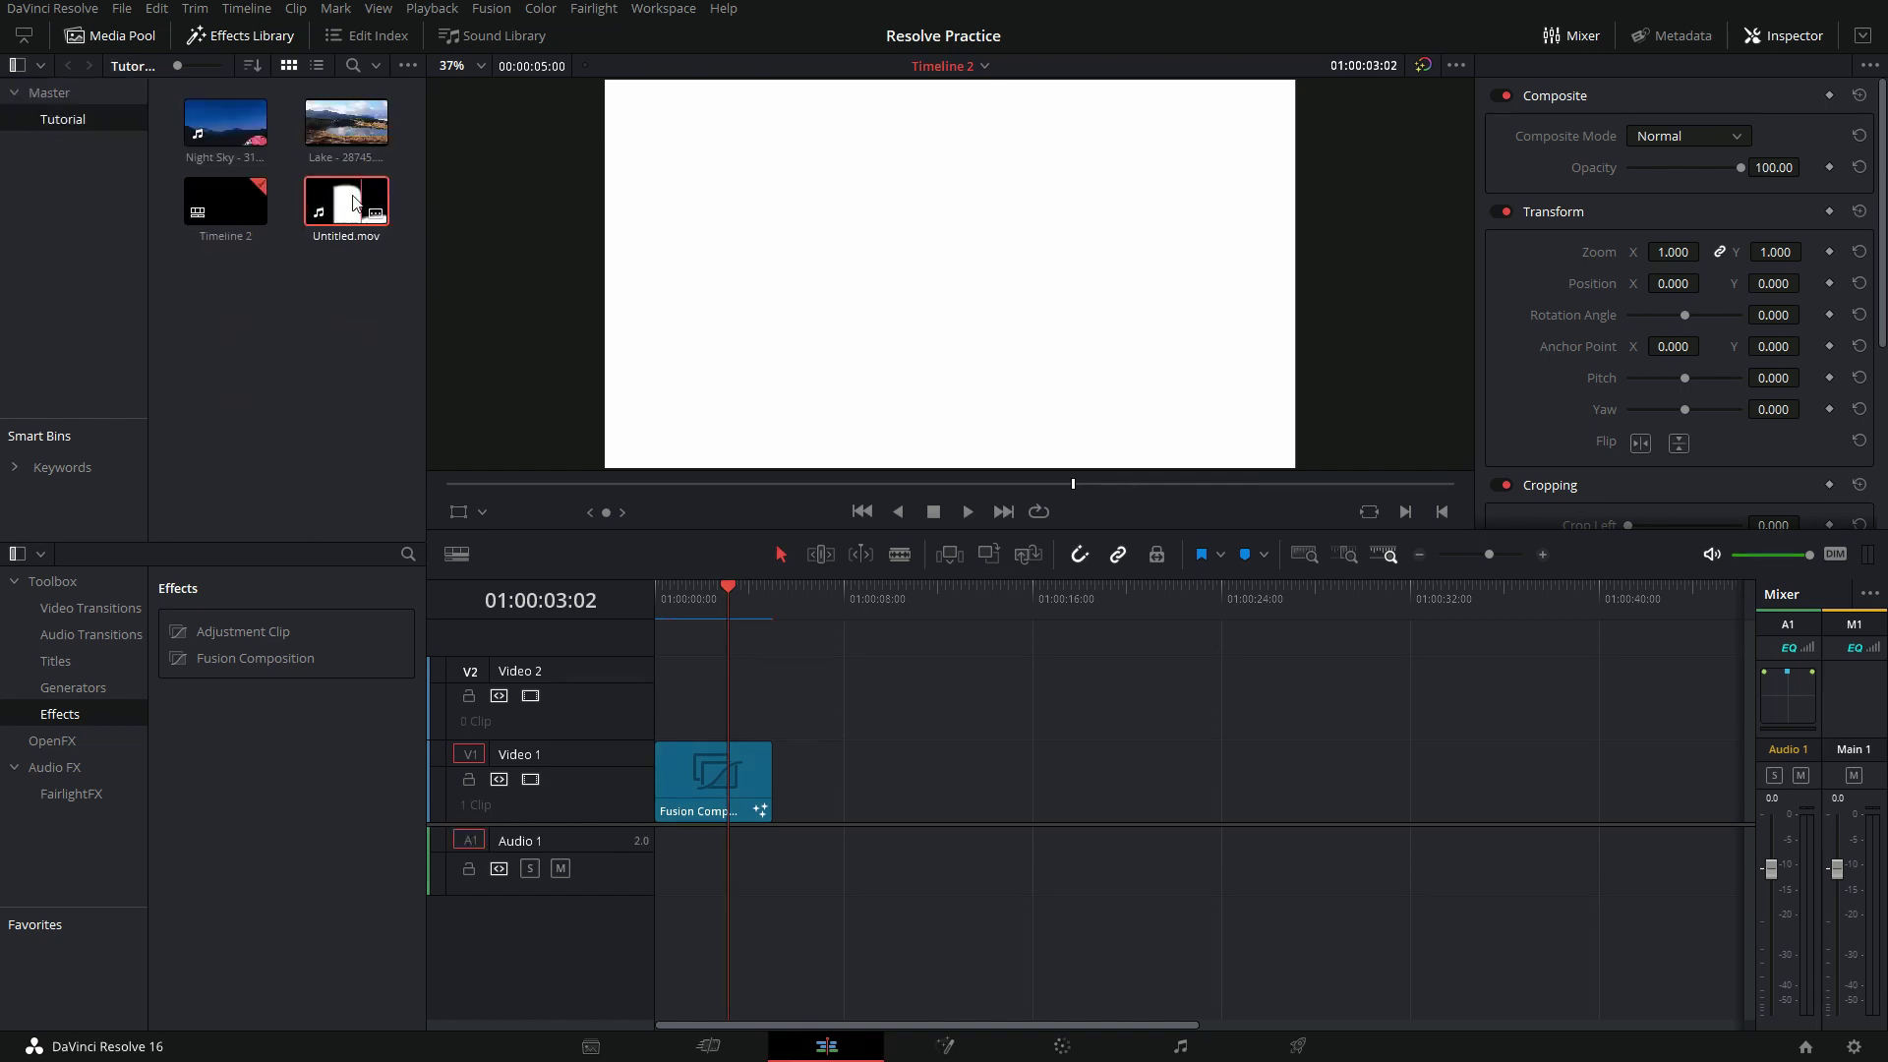
{"action": "left_click", "coordinate": [352, 228]}
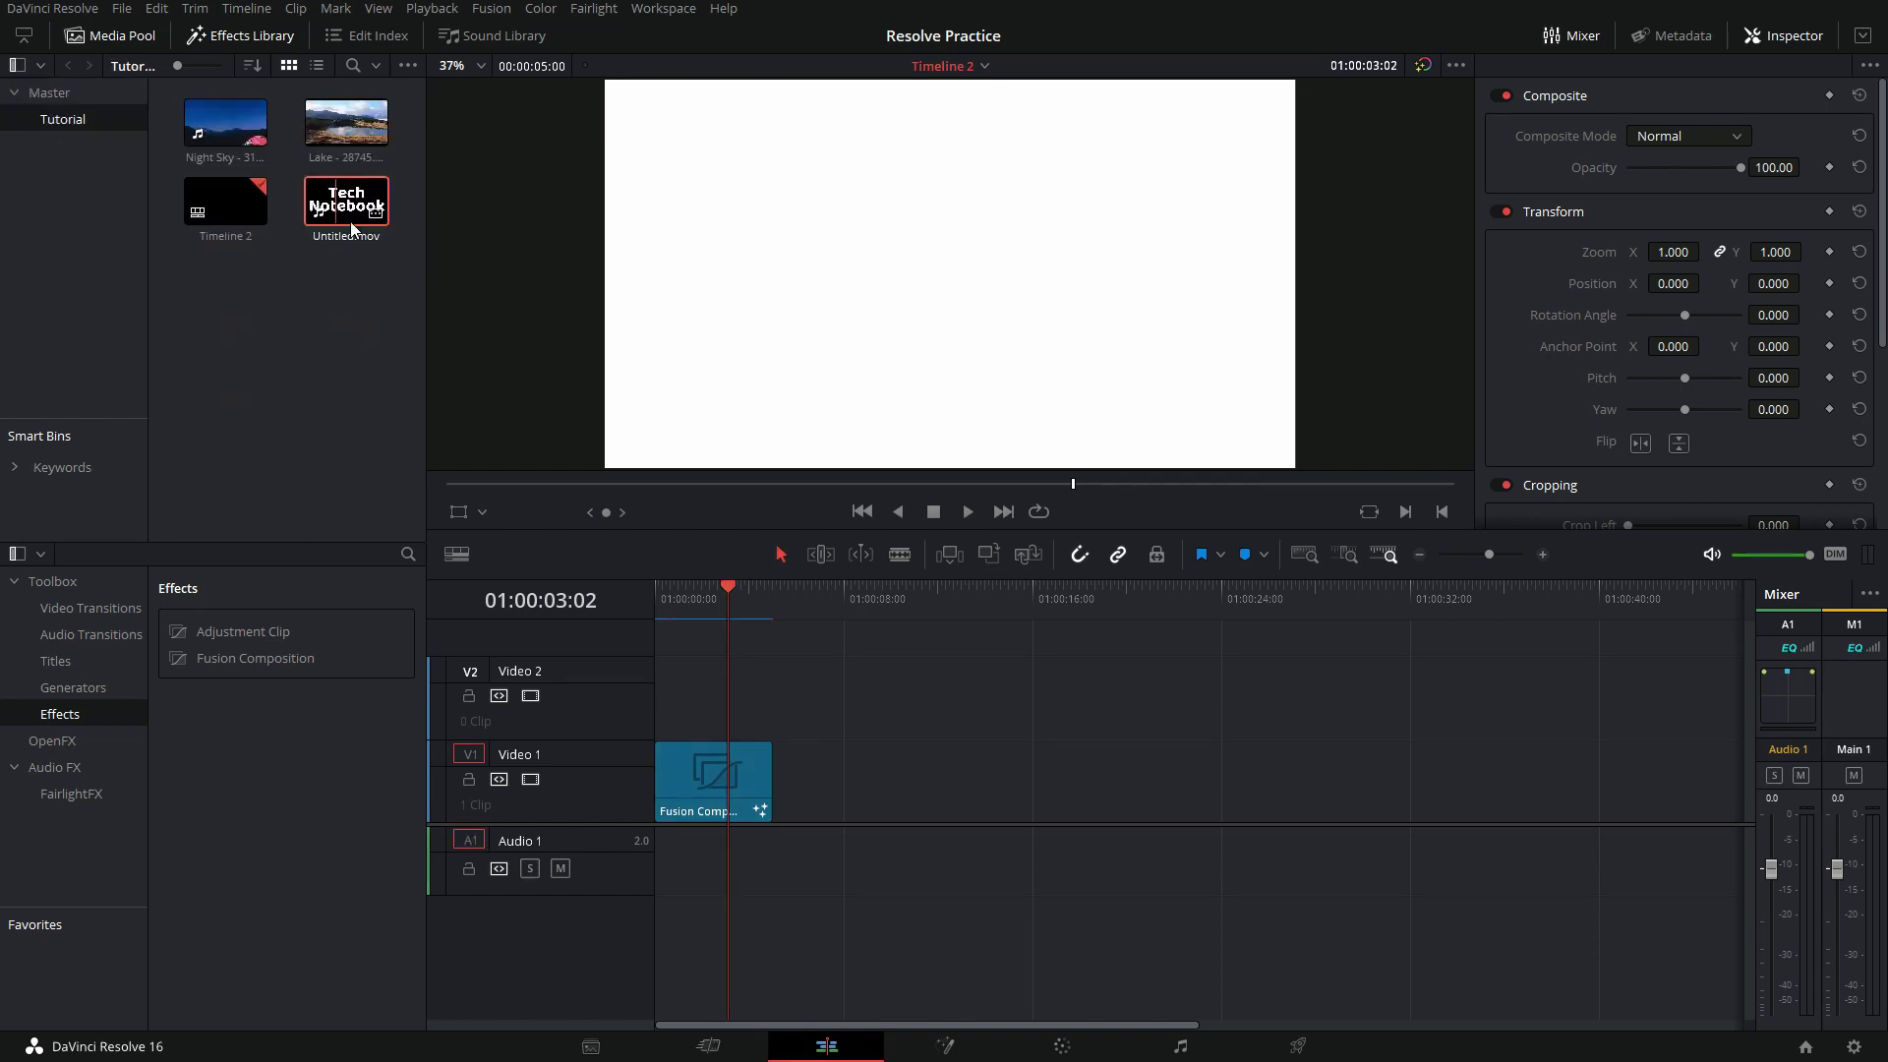
{"action": "left_click", "coordinate": [692, 785]}
{"action": "key", "text": "Delete"}
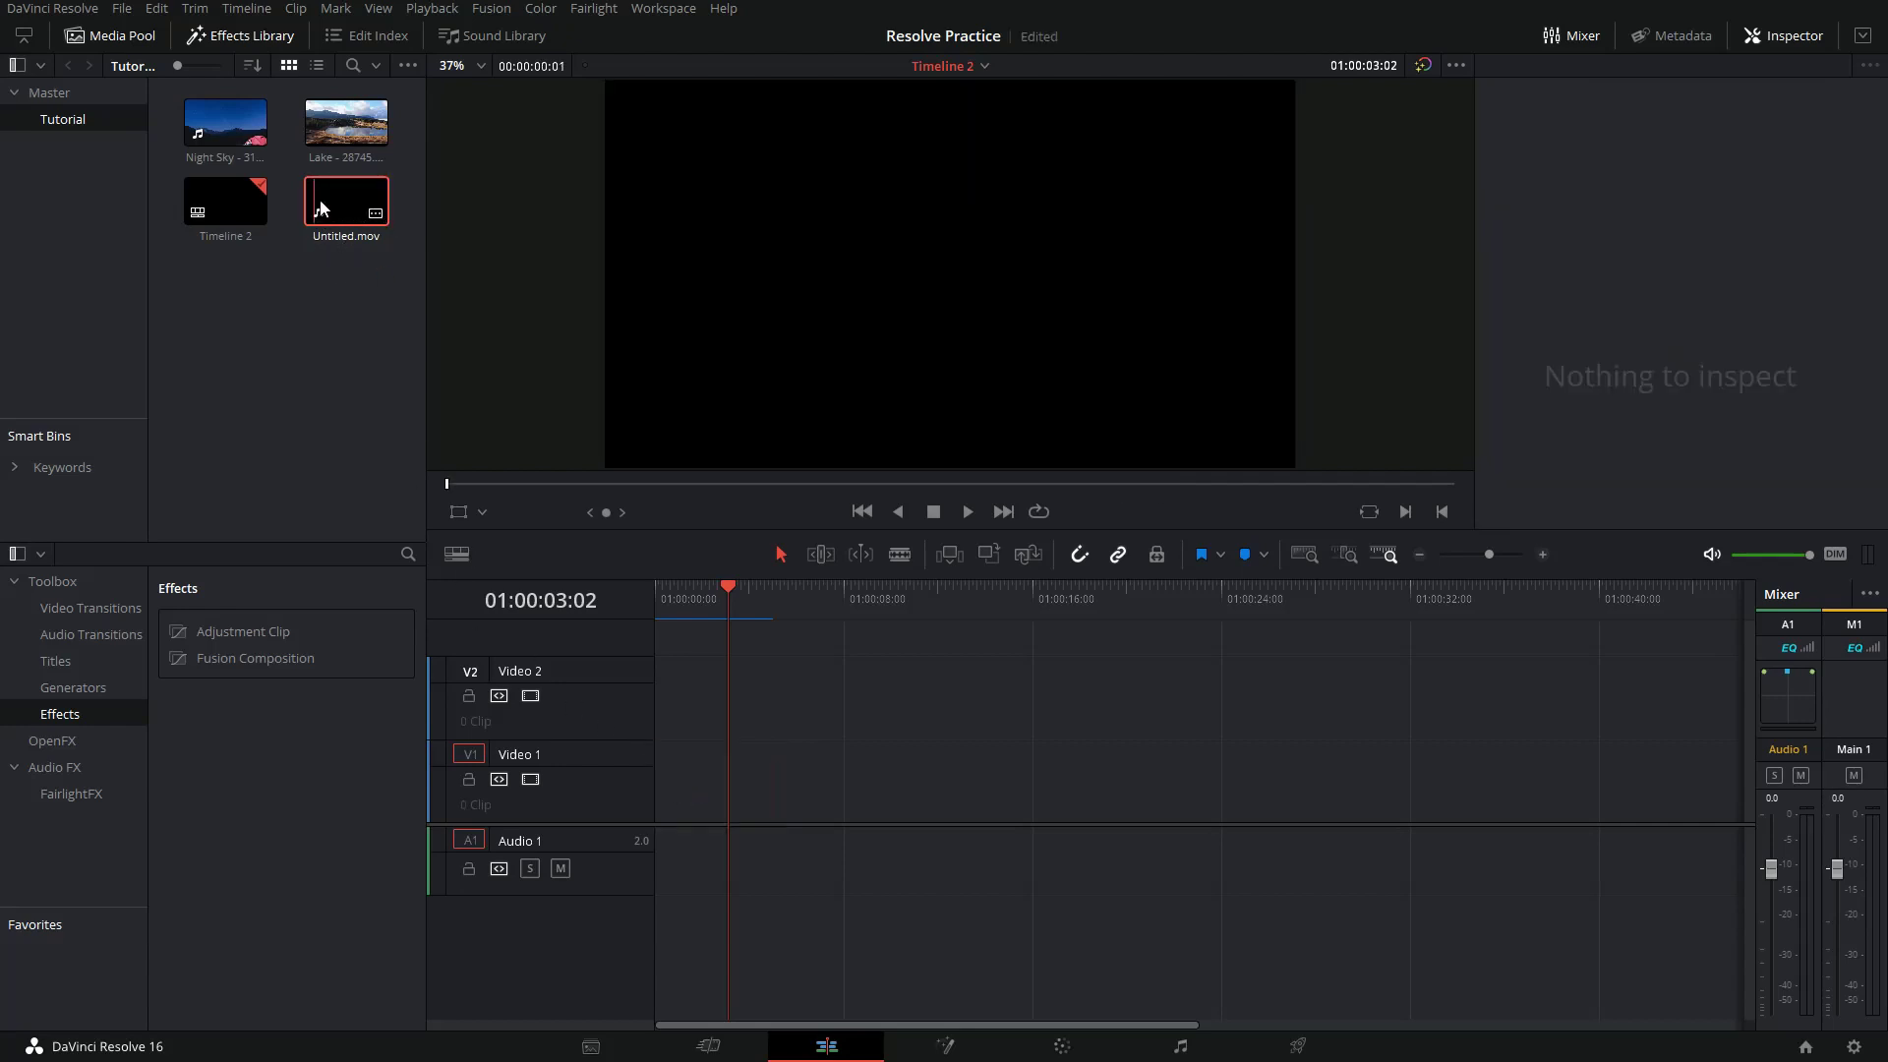
{"action": "left_click_drag", "start_coordinate": [322, 206], "coordinate": [674, 765]}
Step: Preview Untitled.mov, move it up to Video 2, and place Lake - 28745.mp4 on Video 1
{"action": "left_click_drag", "start_coordinate": [727, 592], "coordinate": [652, 599]}
{"action": "left_click", "coordinate": [967, 519]}
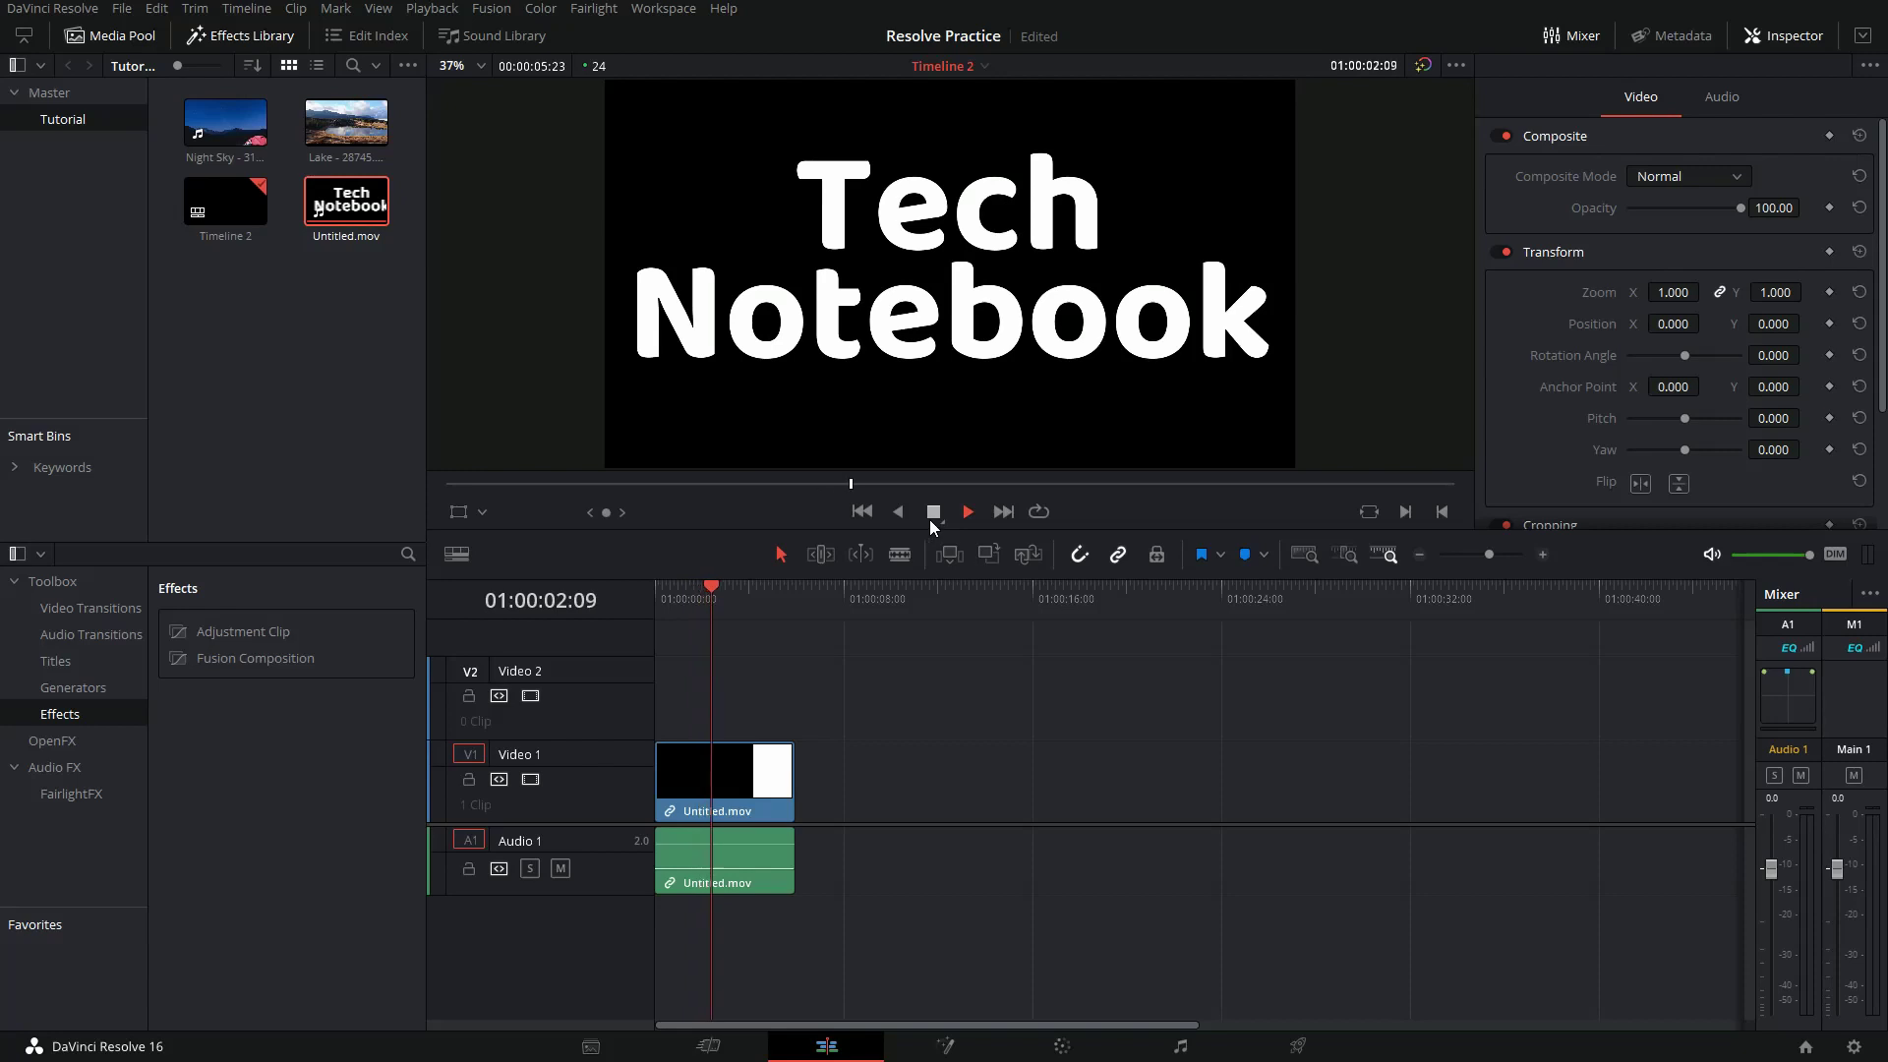
{"action": "left_click", "coordinate": [930, 518]}
{"action": "left_click_drag", "start_coordinate": [730, 804], "coordinate": [729, 733]}
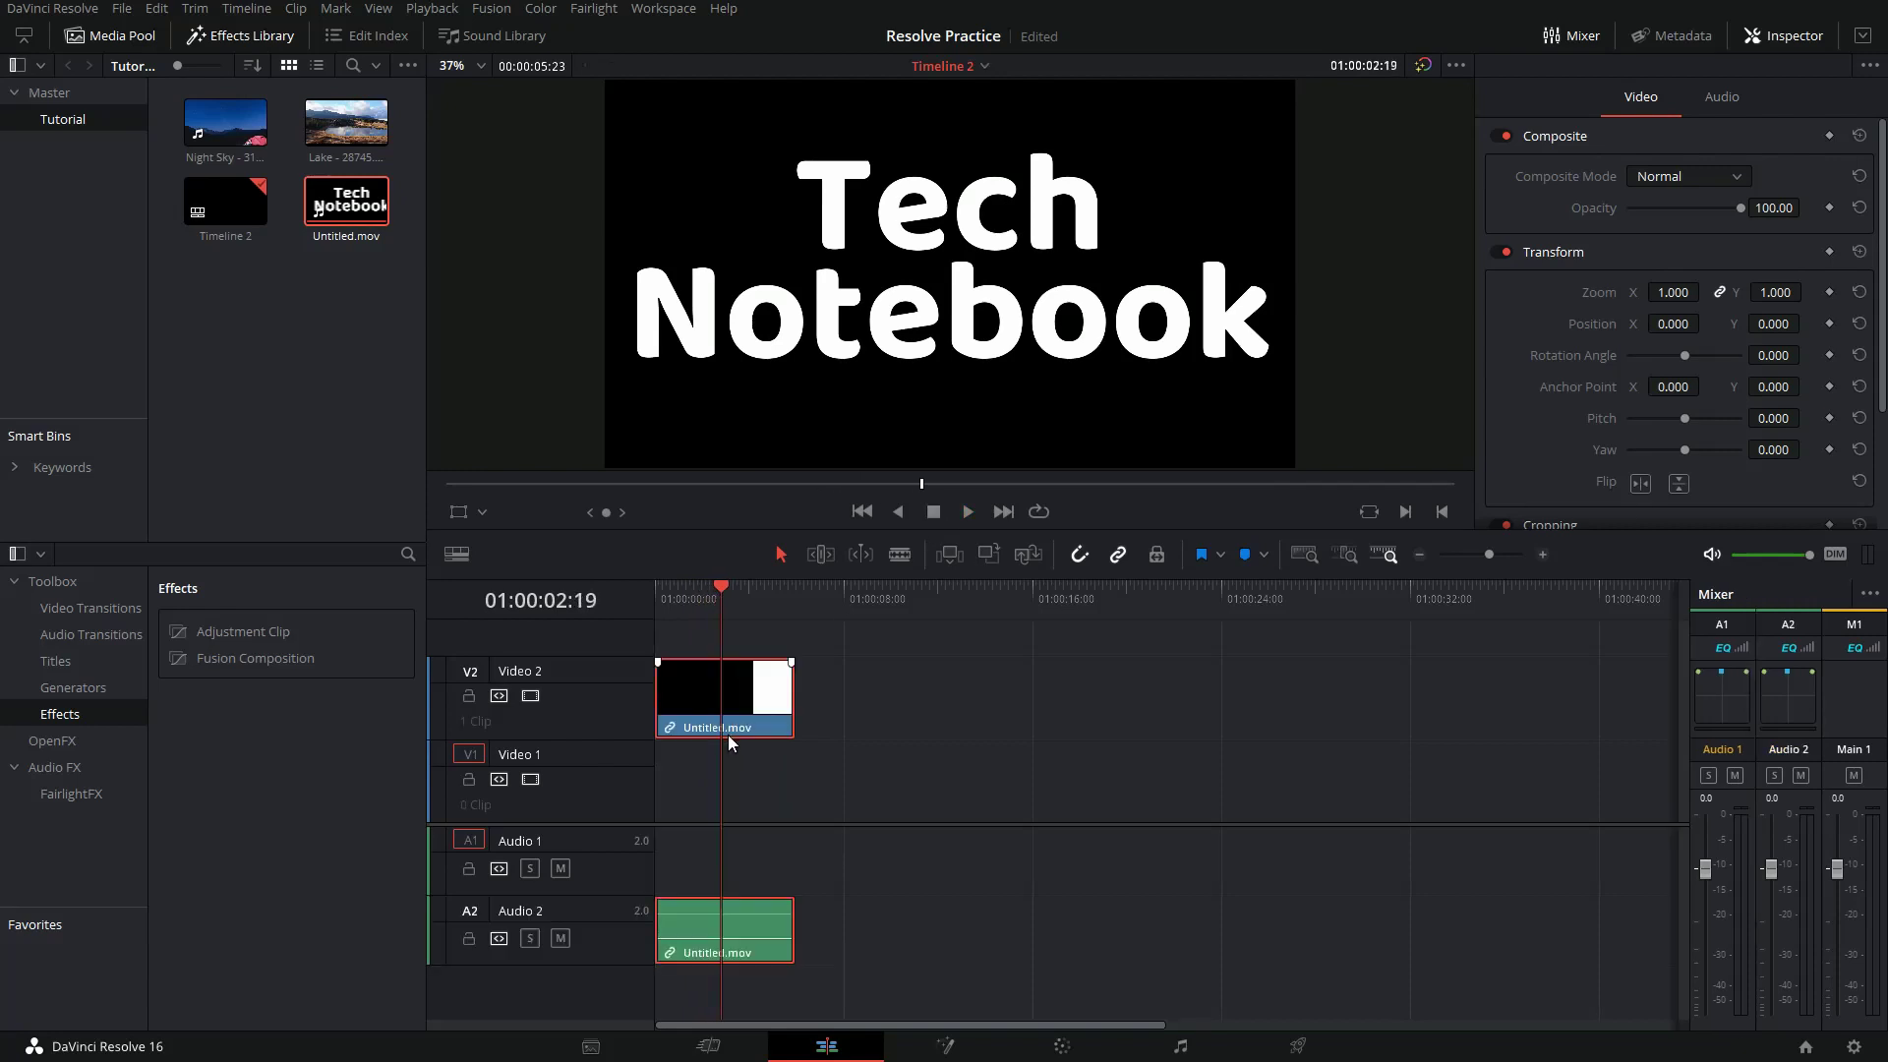
{"action": "left_click_drag", "start_coordinate": [346, 123], "coordinate": [647, 777]}
{"action": "left_click", "coordinate": [954, 793]}
Step: Blade Untitled.mov and its audio at 01:00:02:20, where Tech Notebook is fully formed
{"action": "left_click_drag", "start_coordinate": [720, 593], "coordinate": [667, 653]}
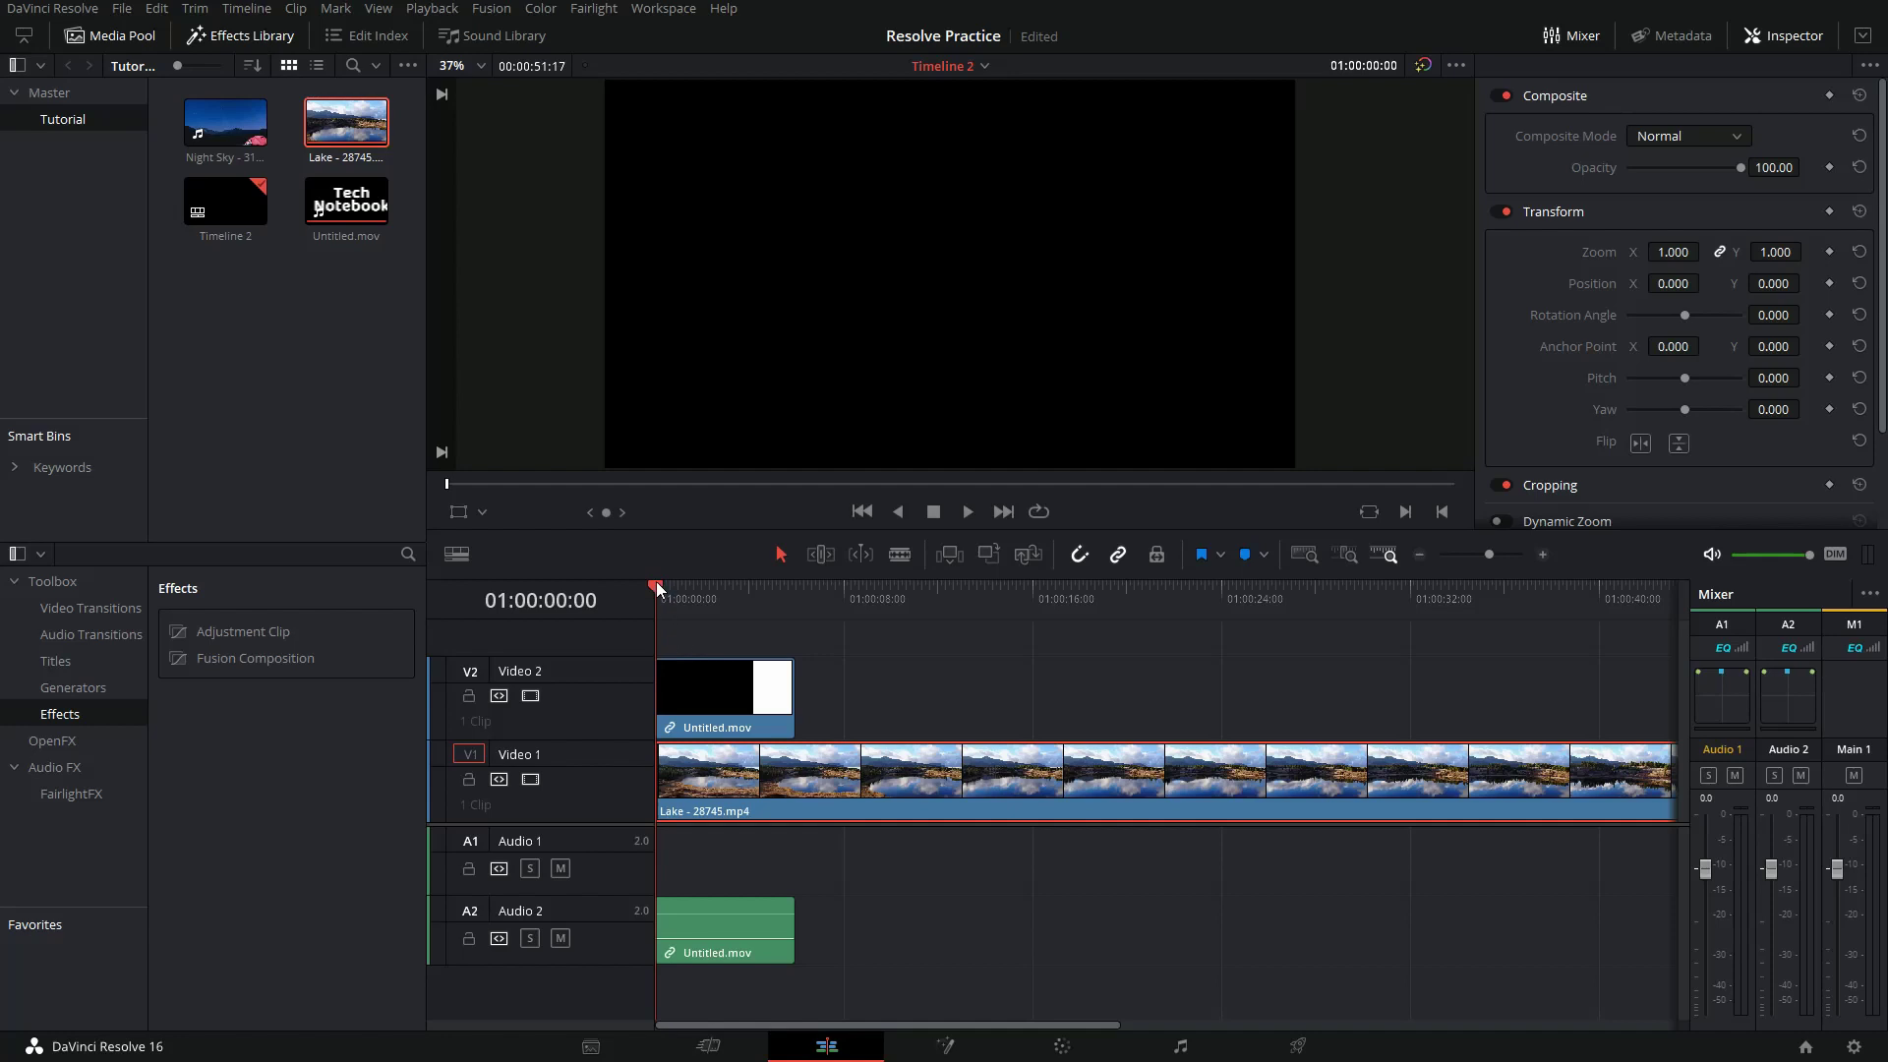
{"action": "left_click_drag", "start_coordinate": [665, 582], "coordinate": [731, 600]}
{"action": "left_click", "coordinate": [704, 692]}
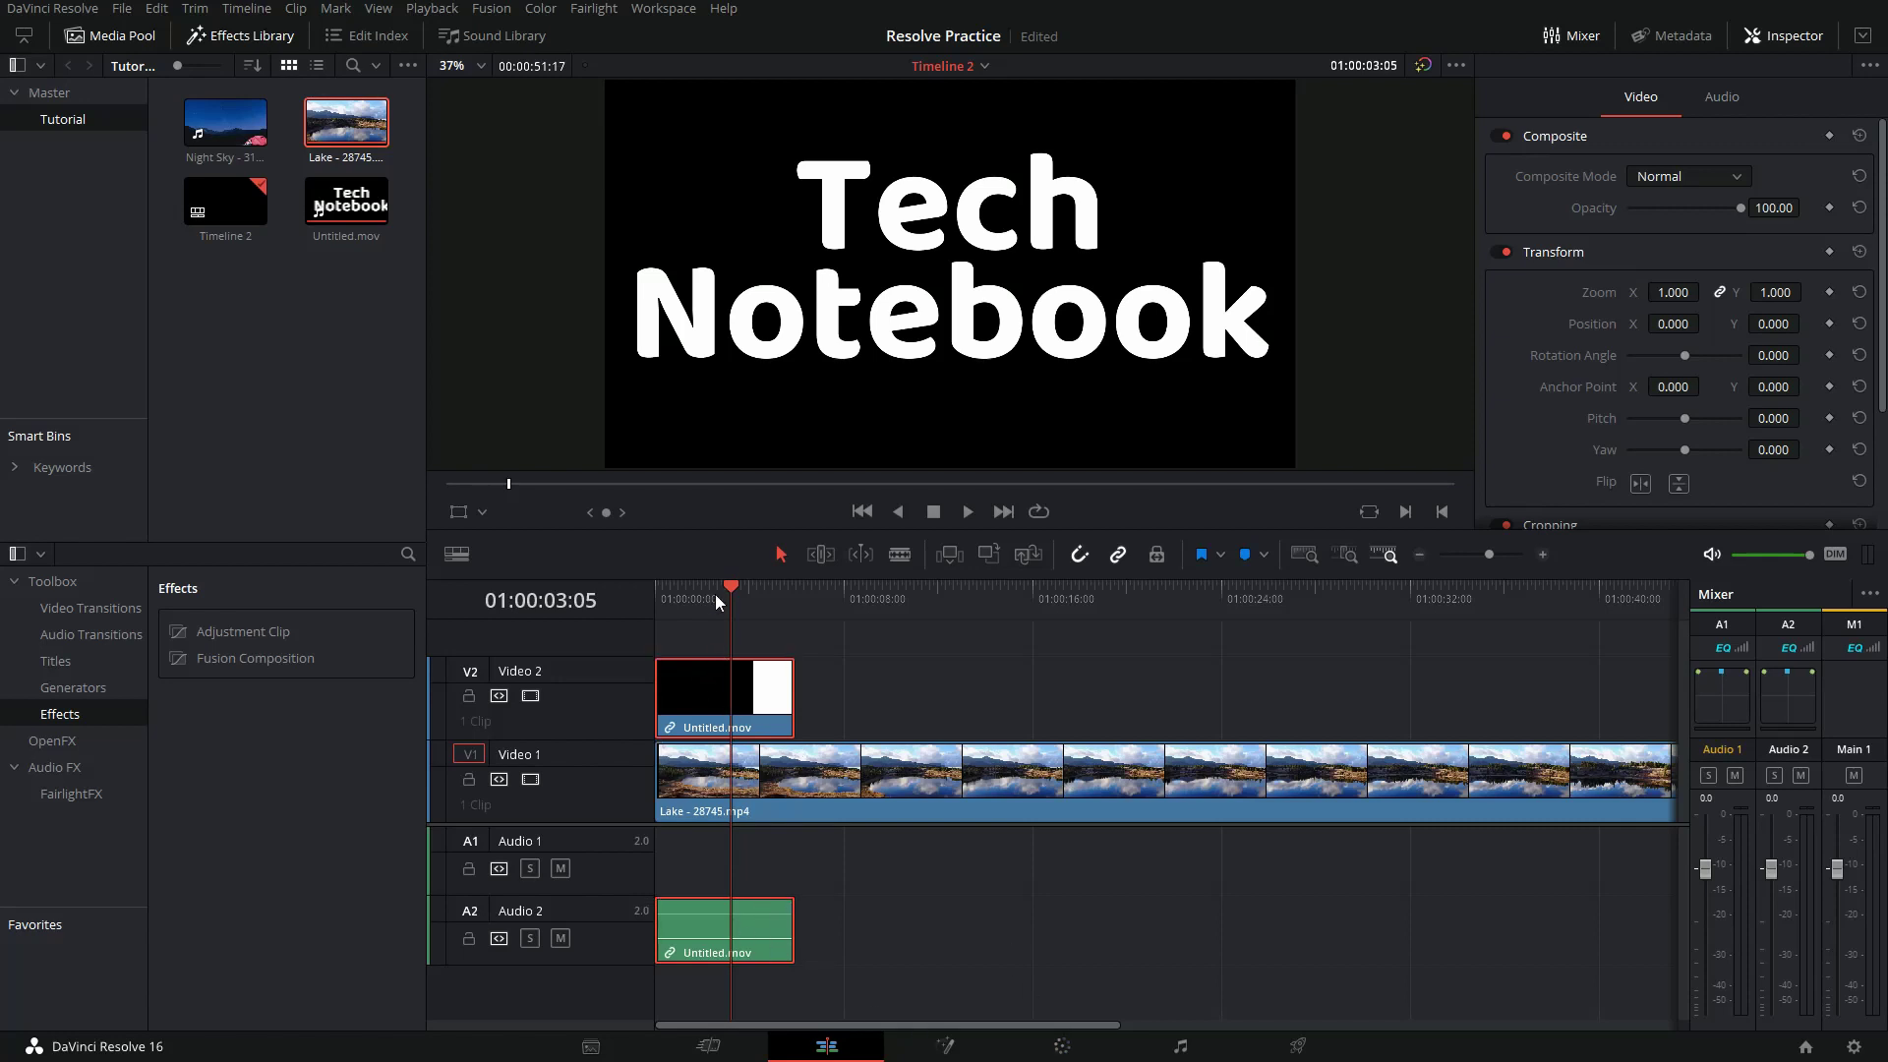
{"action": "mouse_move", "coordinate": [724, 593]}
{"action": "left_mouse_down"}
{"action": "mouse_move", "coordinate": [677, 584]}
{"action": "mouse_move", "coordinate": [762, 609]}
{"action": "mouse_move", "coordinate": [693, 582]}
{"action": "mouse_move", "coordinate": [751, 582]}
{"action": "mouse_move", "coordinate": [722, 578]}
{"action": "left_mouse_up"}
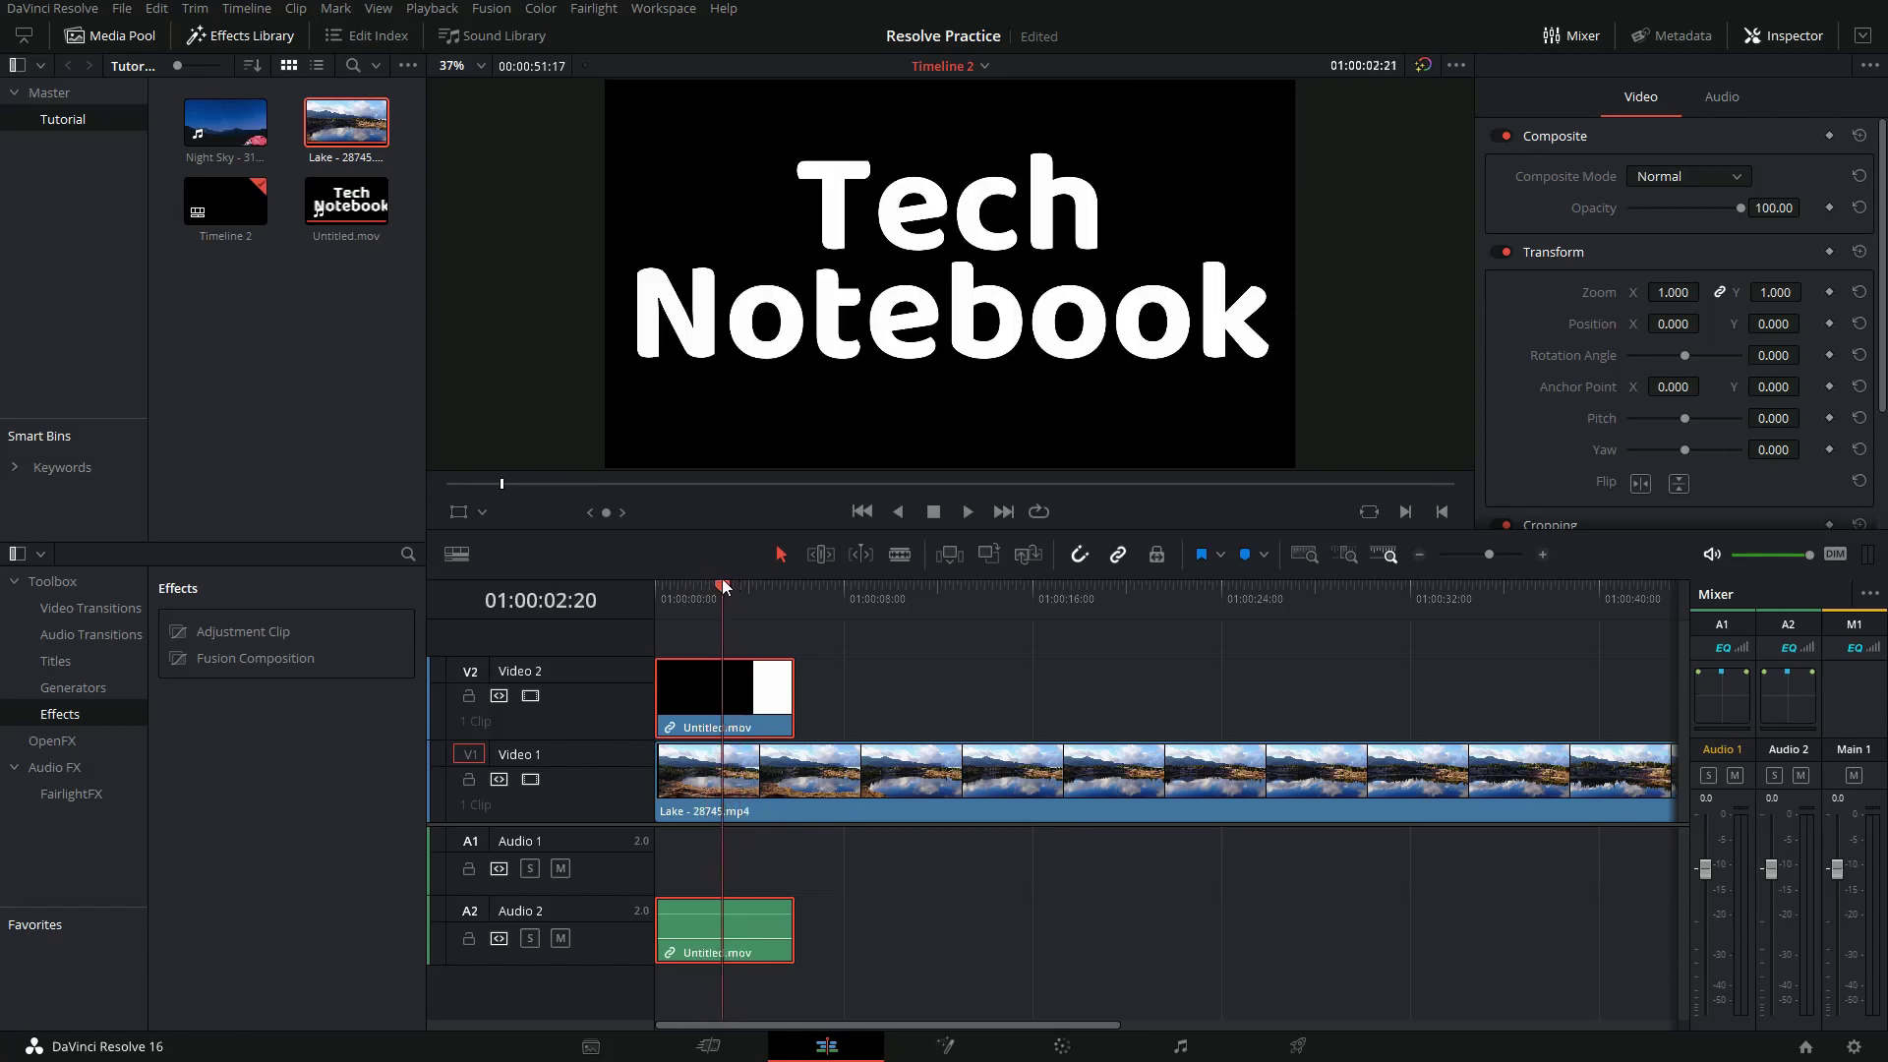
{"action": "key", "text": "b"}
{"action": "left_click", "coordinate": [733, 683]}
{"action": "key", "text": "a"}
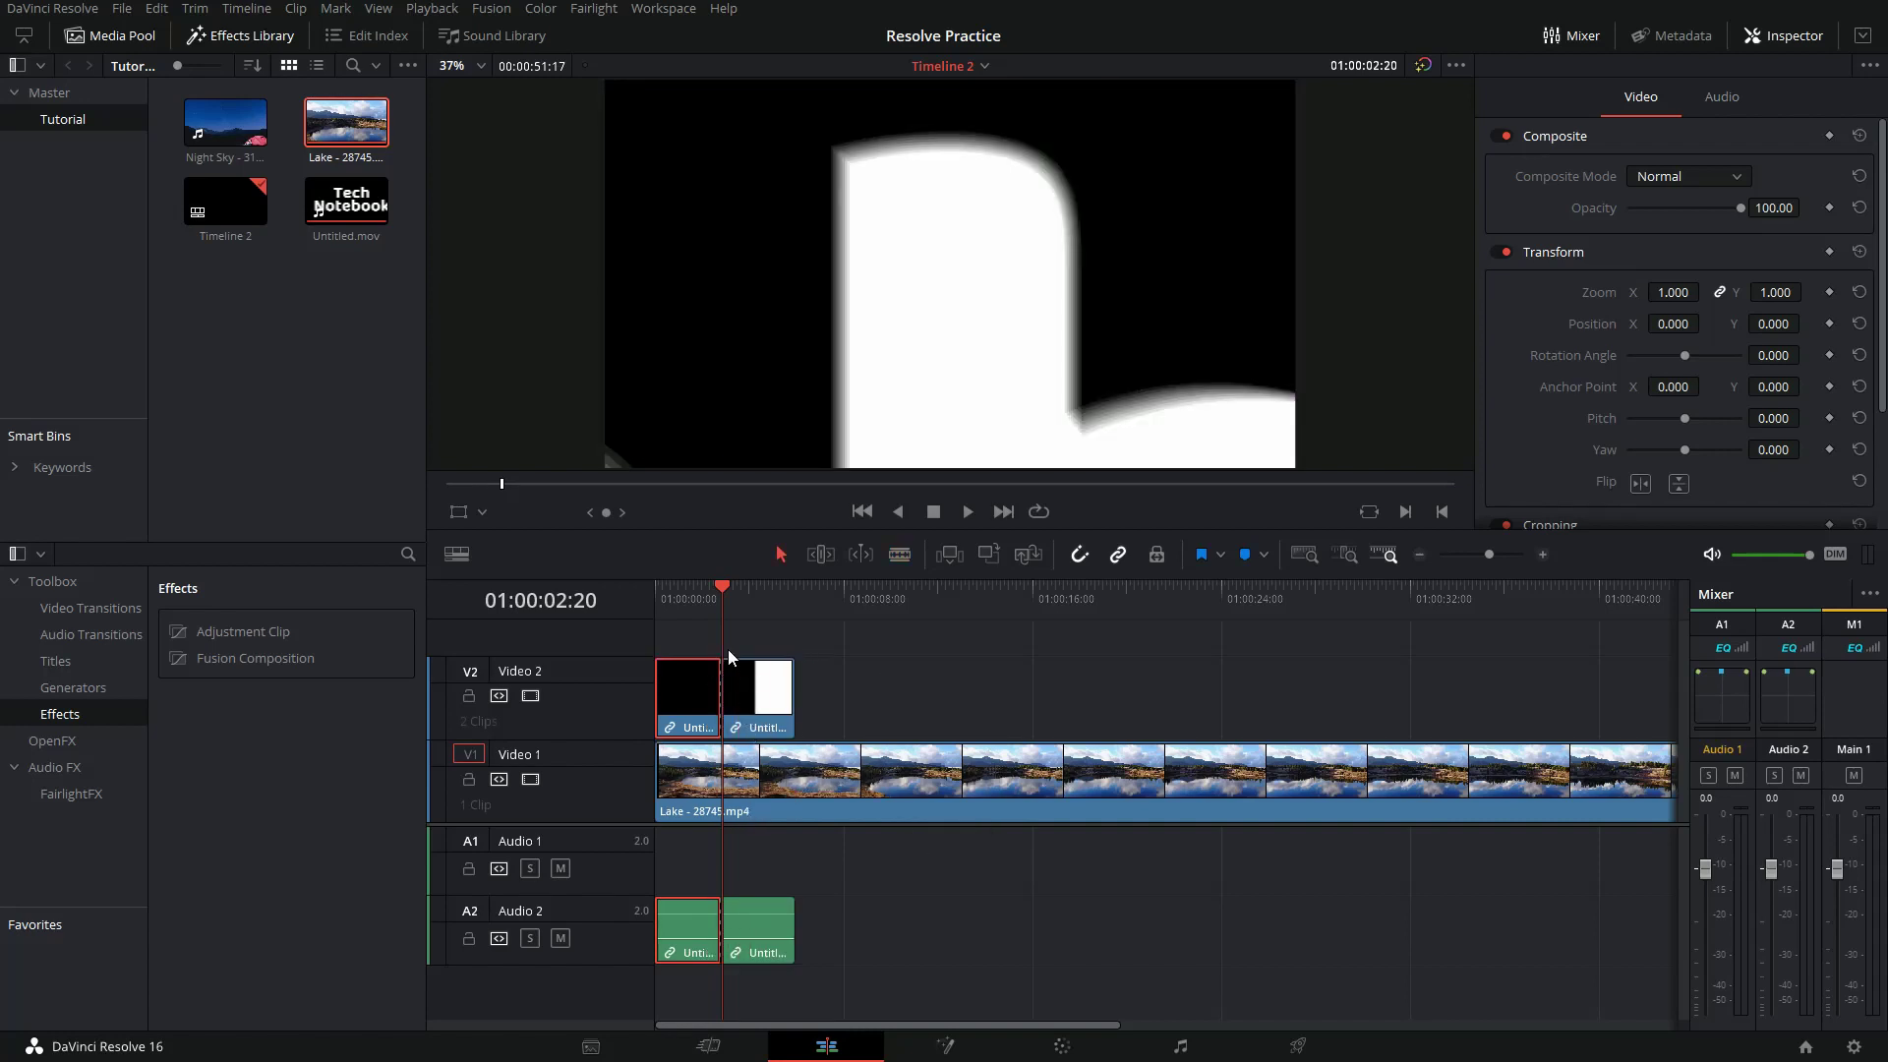
Step: On the Color page, keep the HSL qualifier and sample the white Tech Notebook lettering
{"action": "left_click", "coordinate": [1036, 1046]}
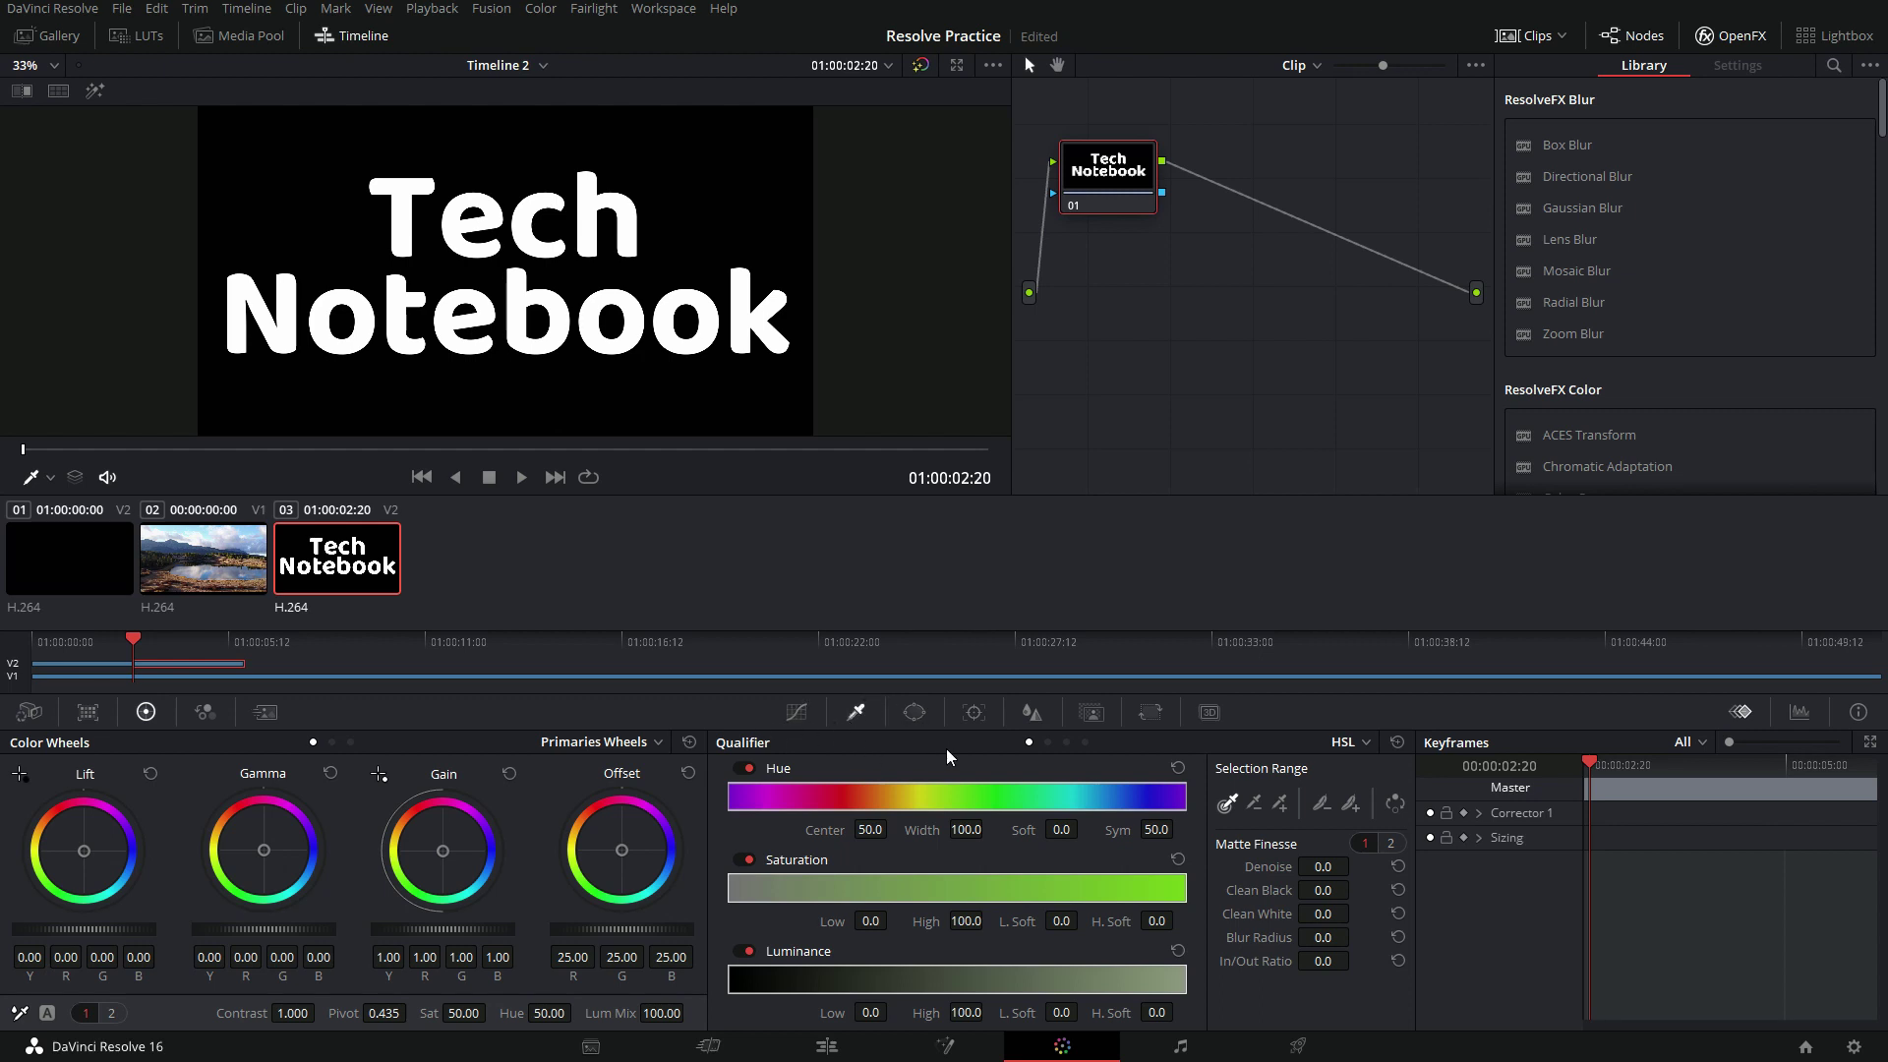
{"action": "left_click", "coordinate": [1362, 744]}
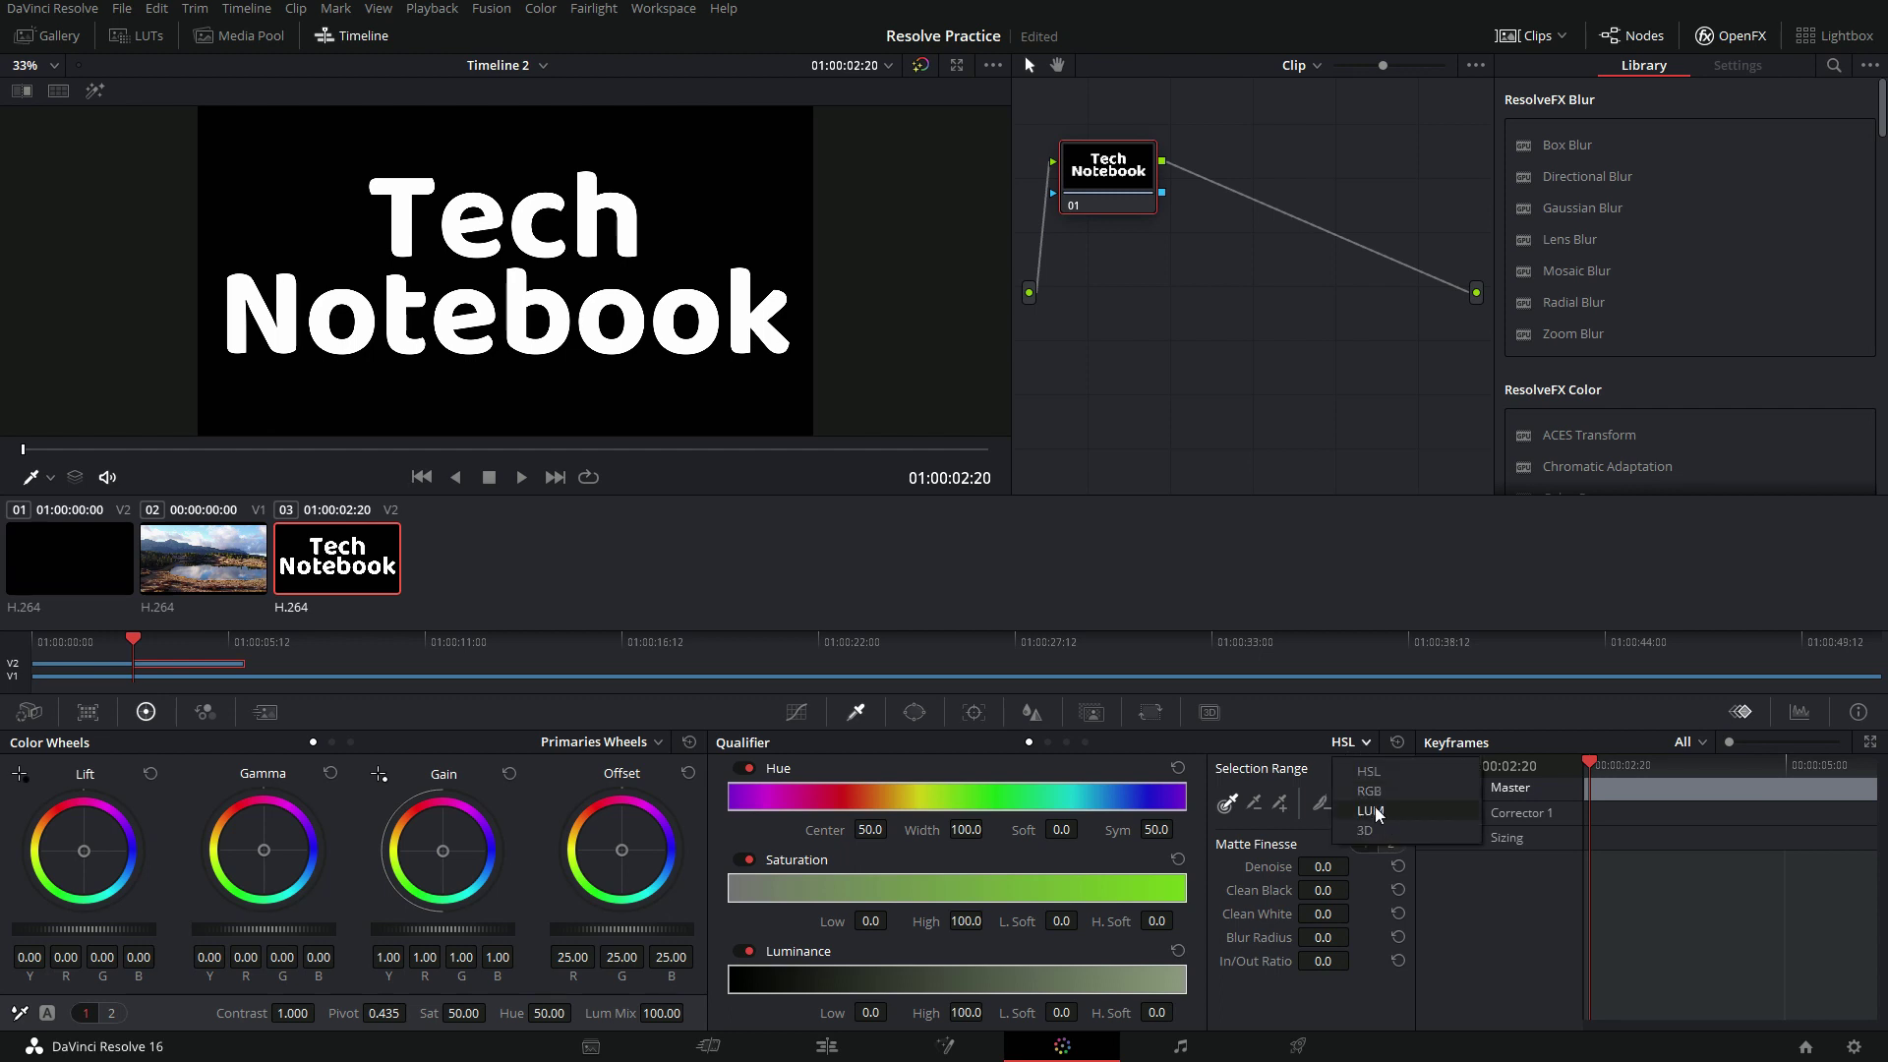
{"action": "left_click", "coordinate": [1249, 755]}
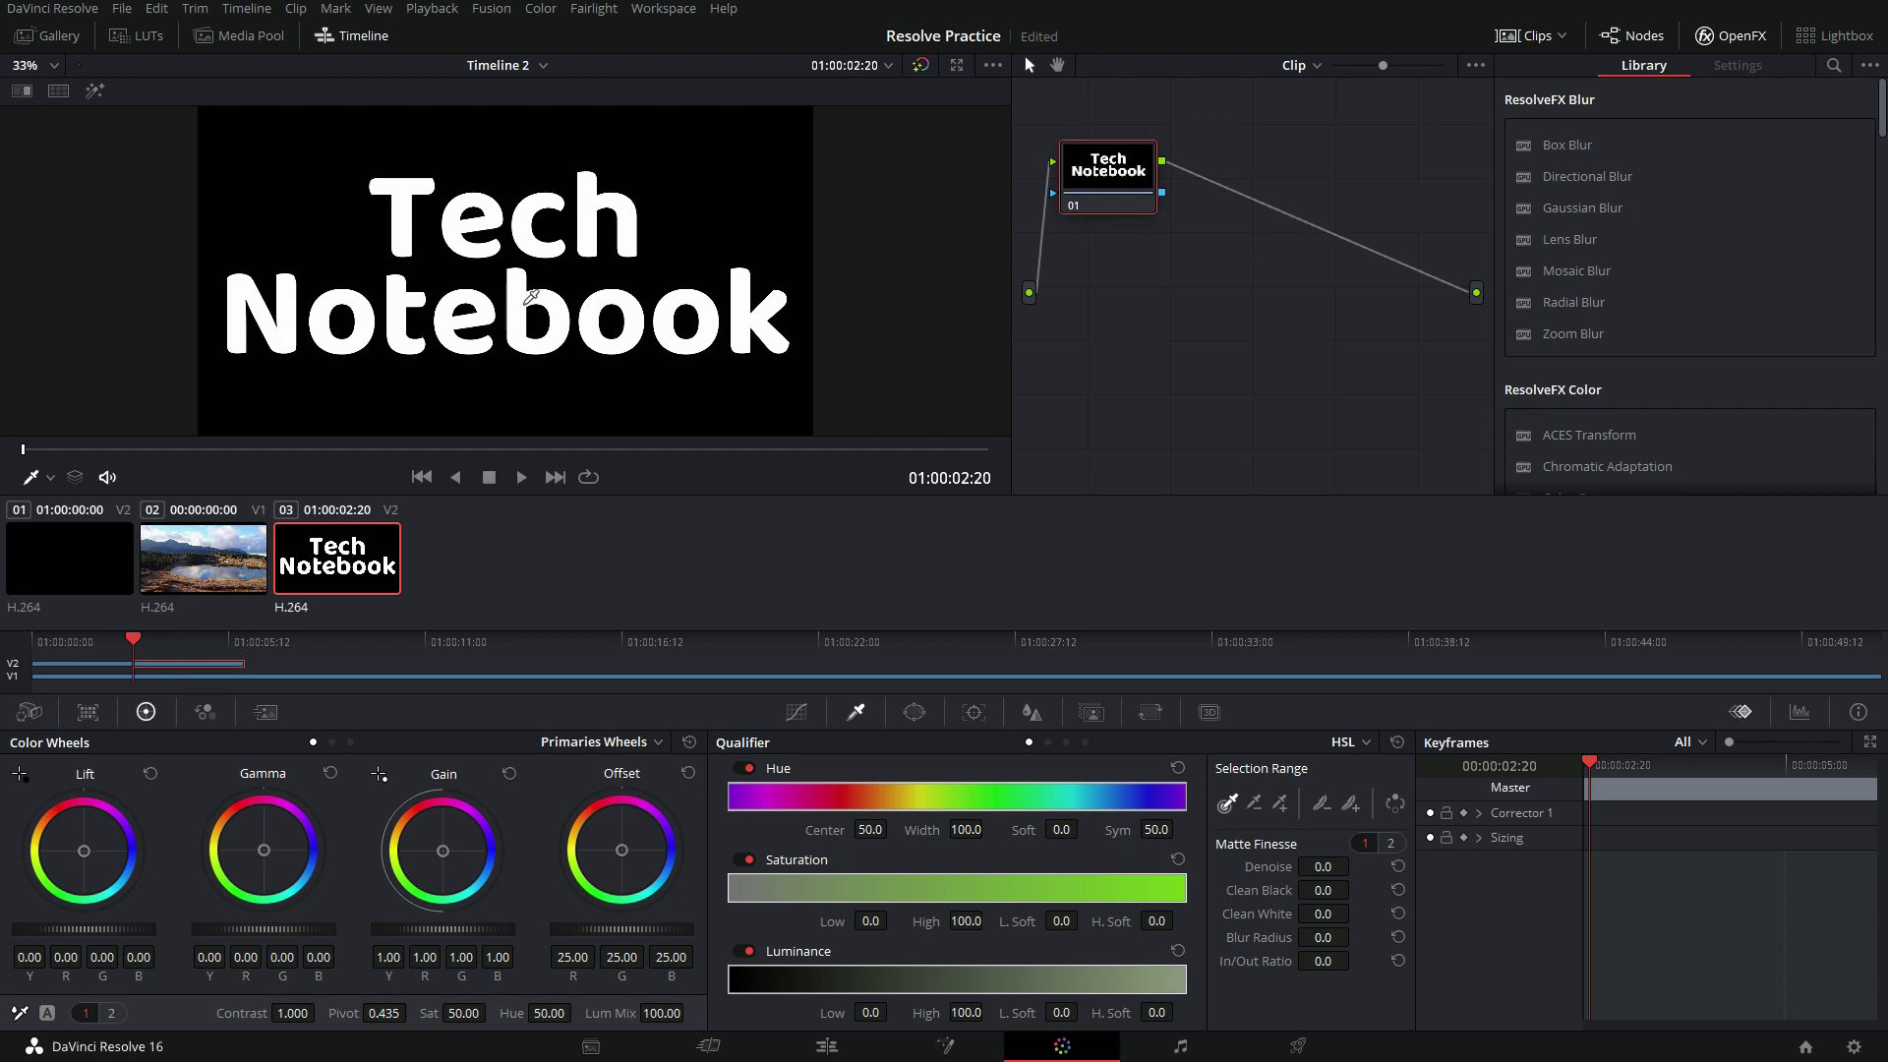
{"action": "left_click", "coordinate": [519, 295]}
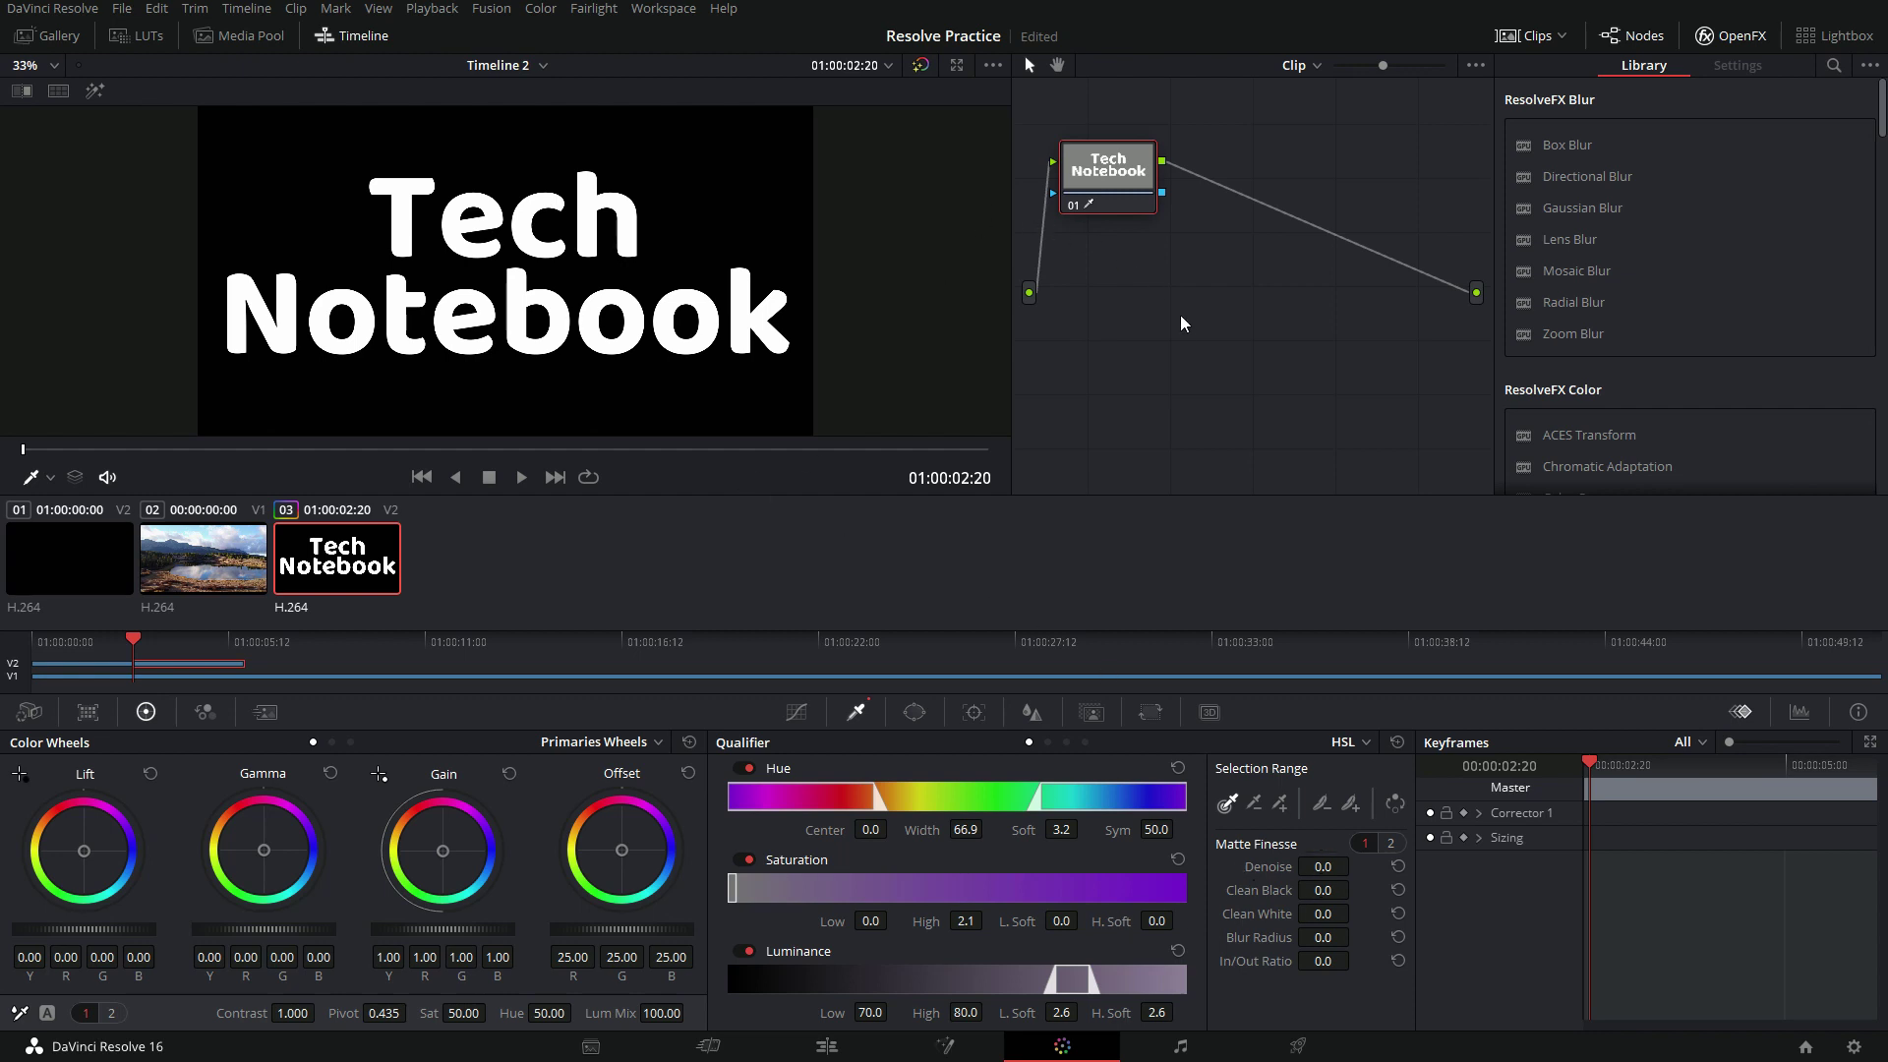
Step: Add an alpha output to the node graph and link the title node's alpha into it
{"action": "mouse_move", "coordinate": [1114, 157]}
{"action": "left_mouse_down"}
{"action": "mouse_move", "coordinate": [1242, 187]}
{"action": "mouse_move", "coordinate": [1131, 151]}
{"action": "left_mouse_up"}
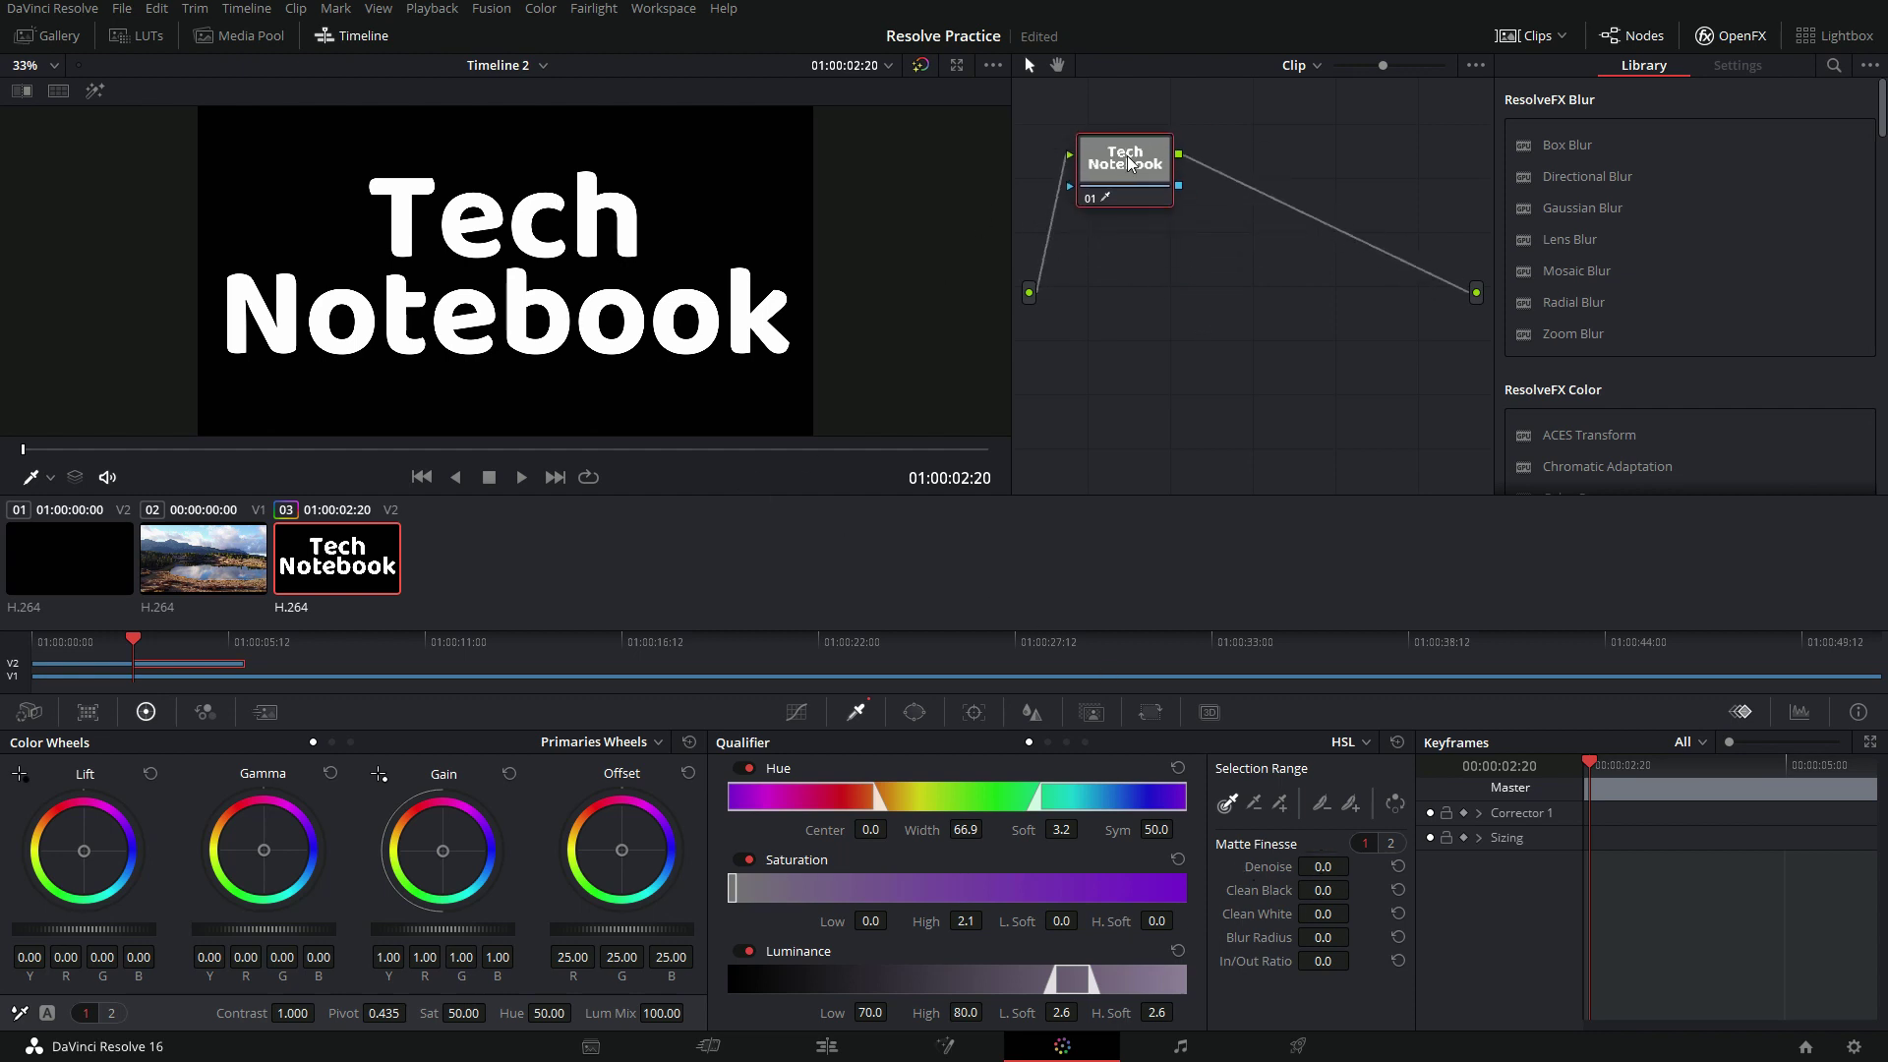
{"action": "right_click", "coordinate": [1206, 301]}
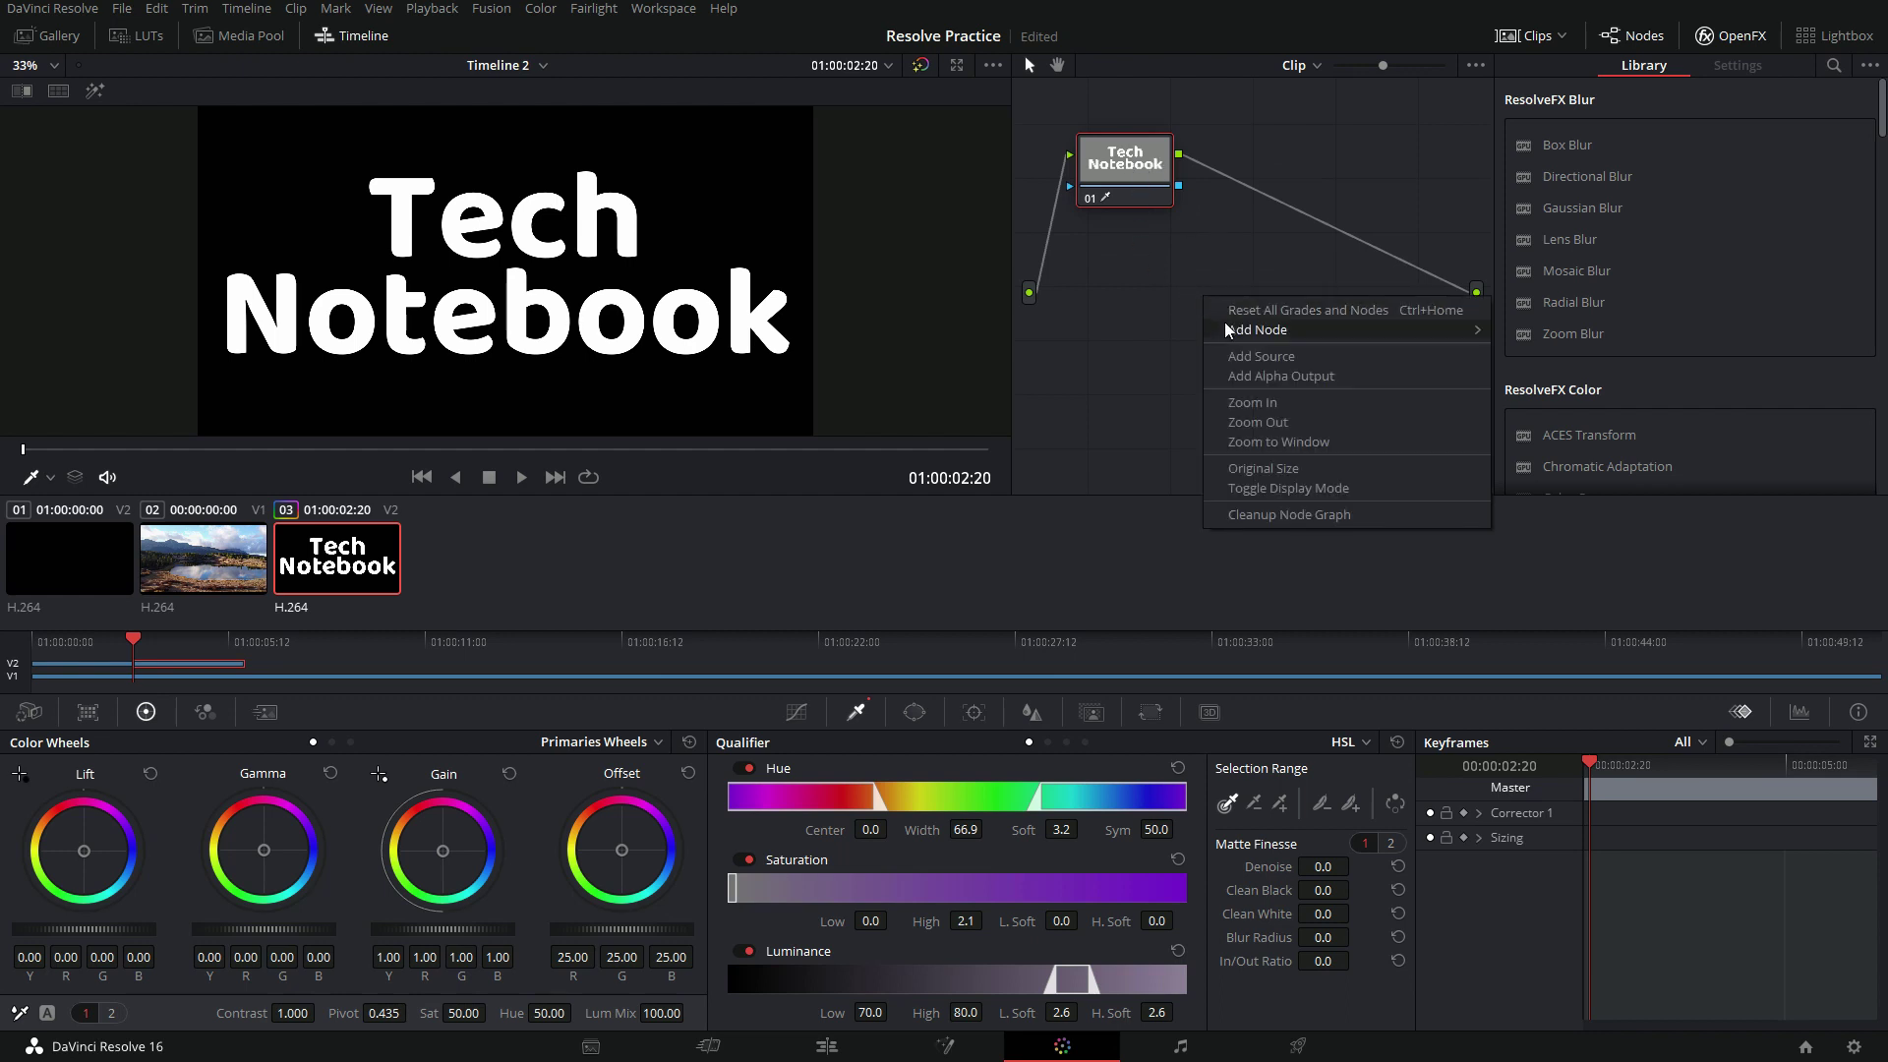
{"action": "left_click", "coordinate": [1250, 380]}
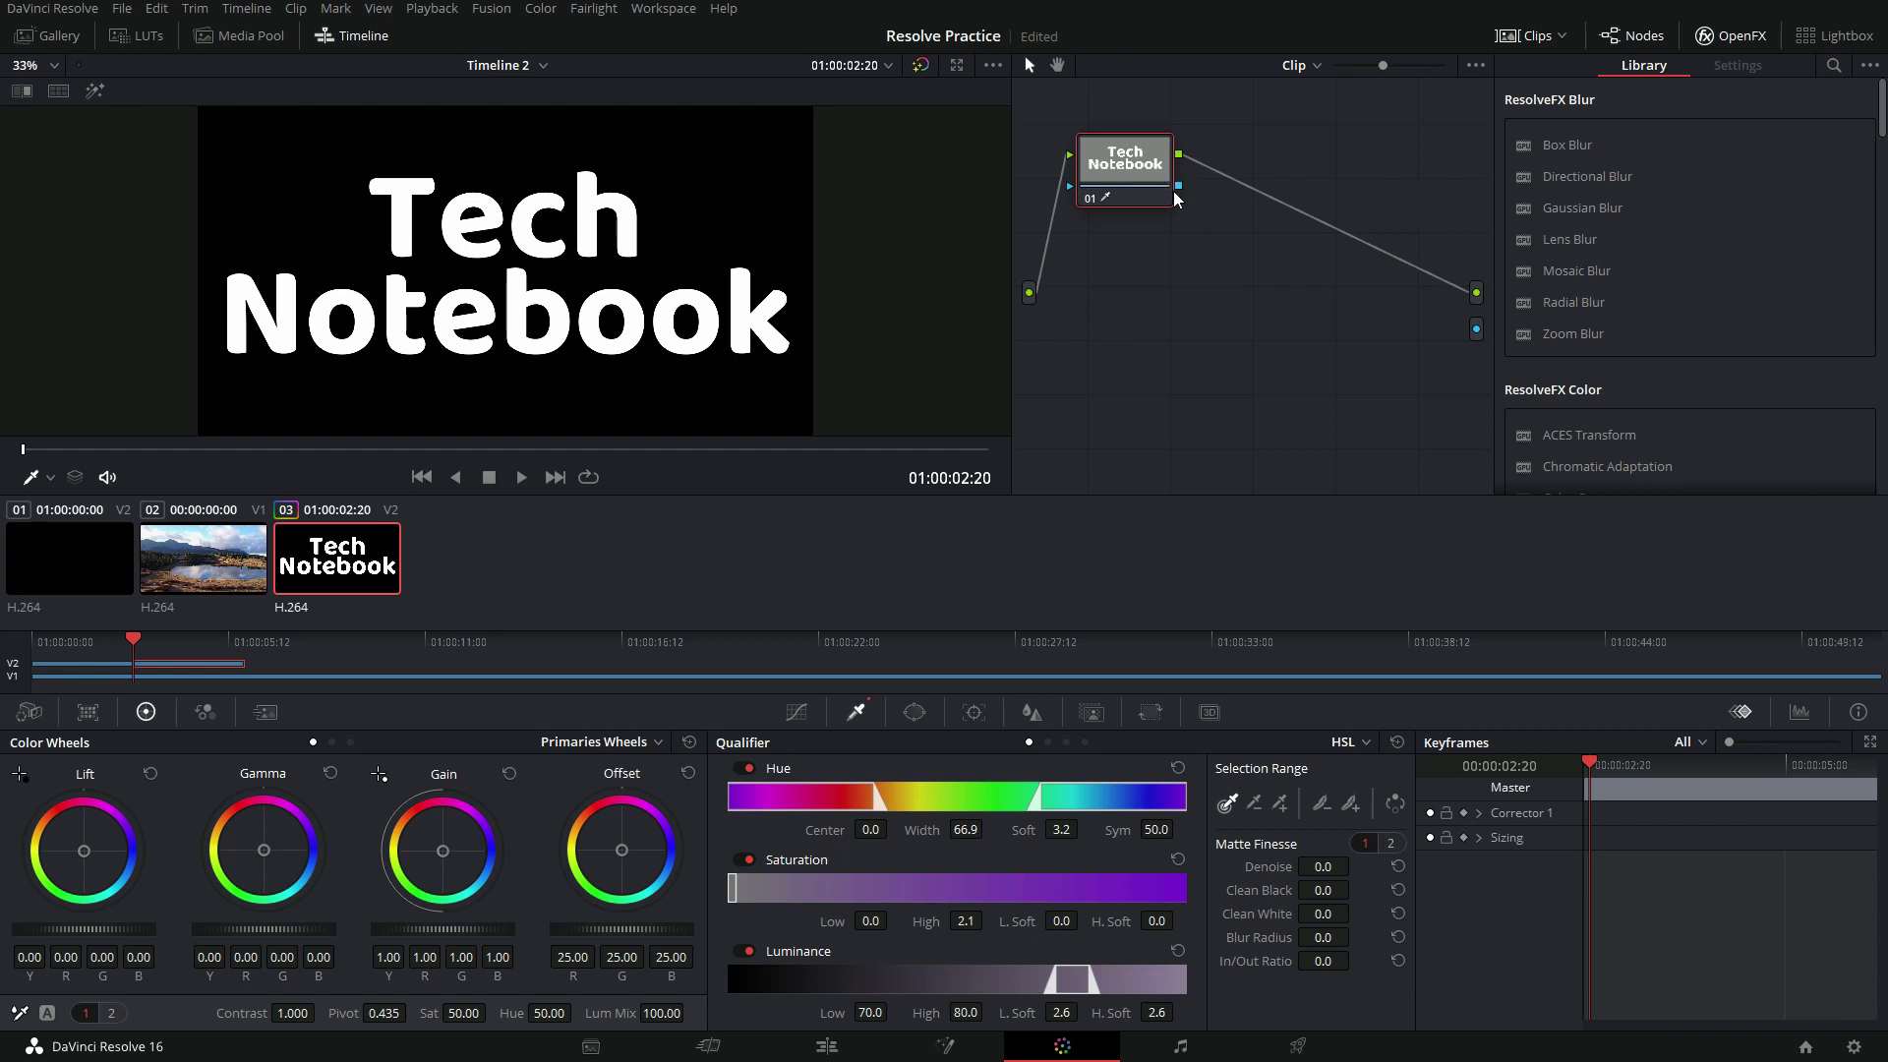
{"action": "left_click_drag", "start_coordinate": [1179, 188], "coordinate": [1476, 332]}
{"action": "left_click_drag", "start_coordinate": [1477, 327], "coordinate": [1477, 335]}
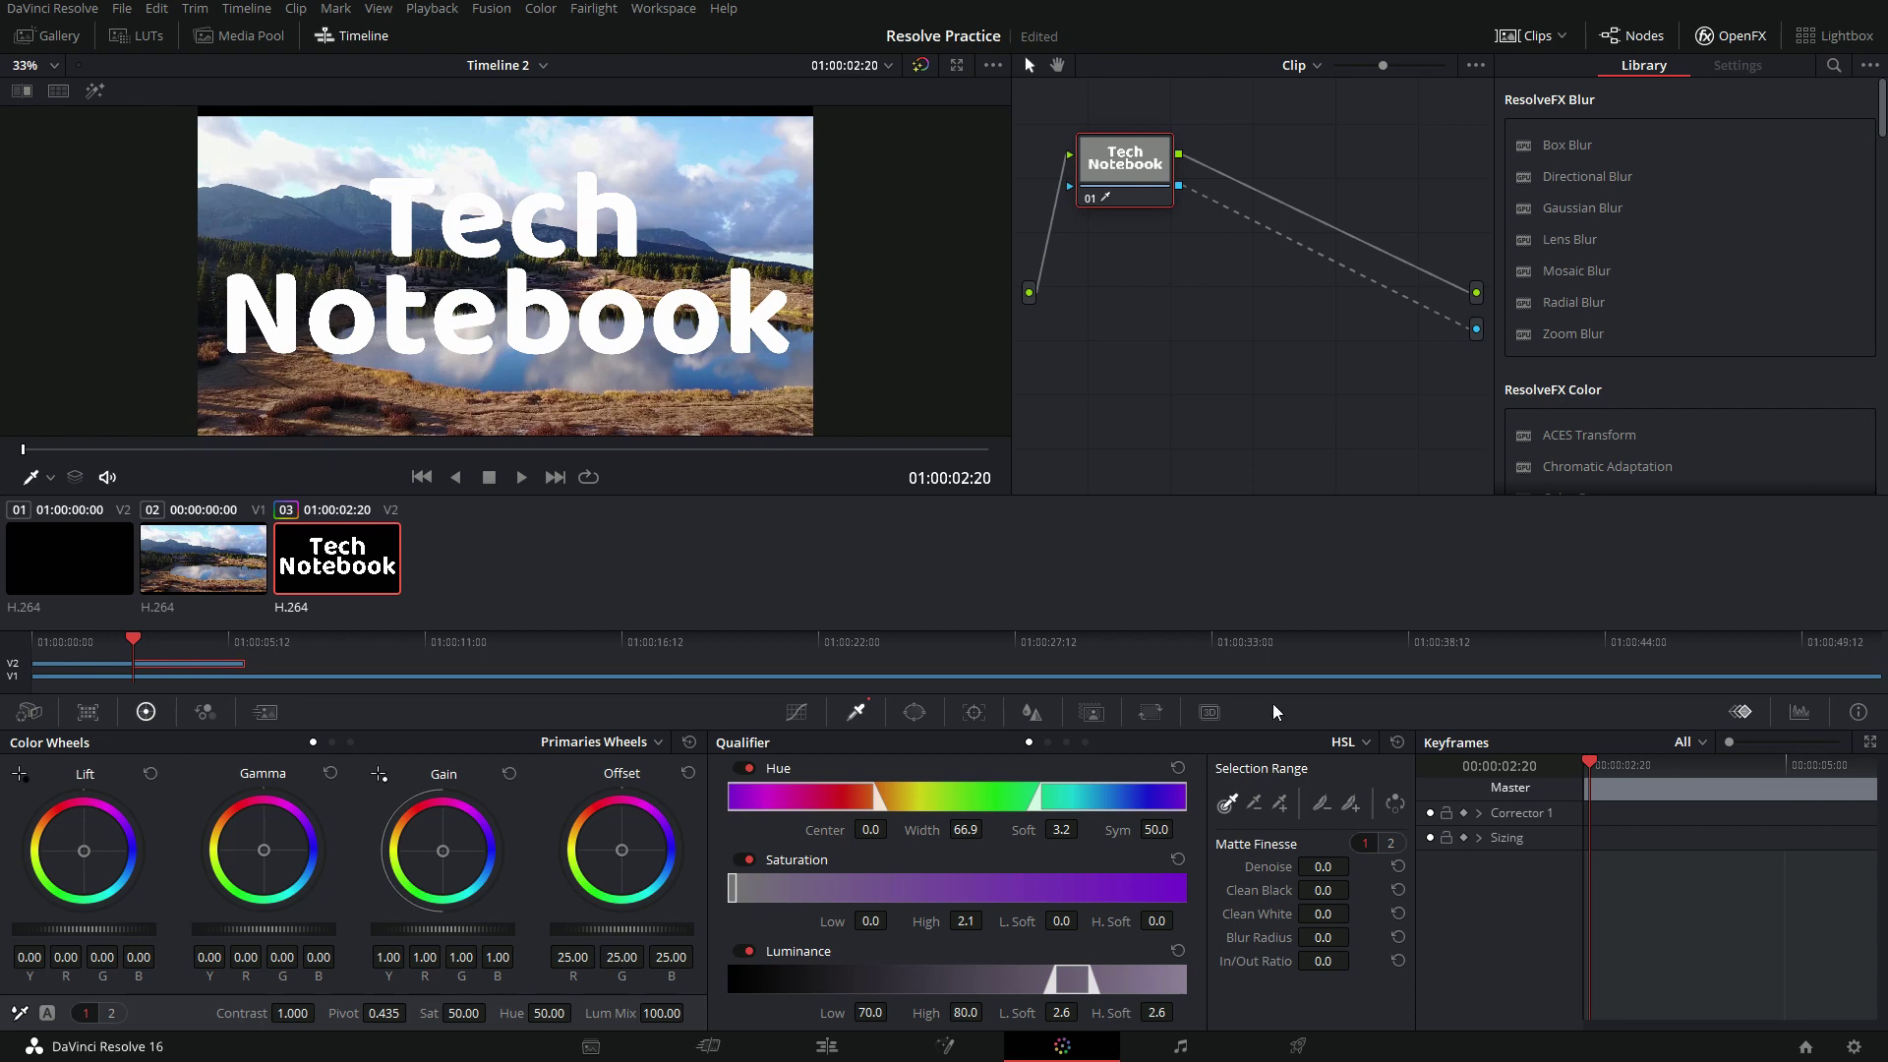
Step: Invert the qualifier matte, raise Clean Black to 8.7, and check the cutout on later frames
{"action": "left_click", "coordinate": [1395, 804]}
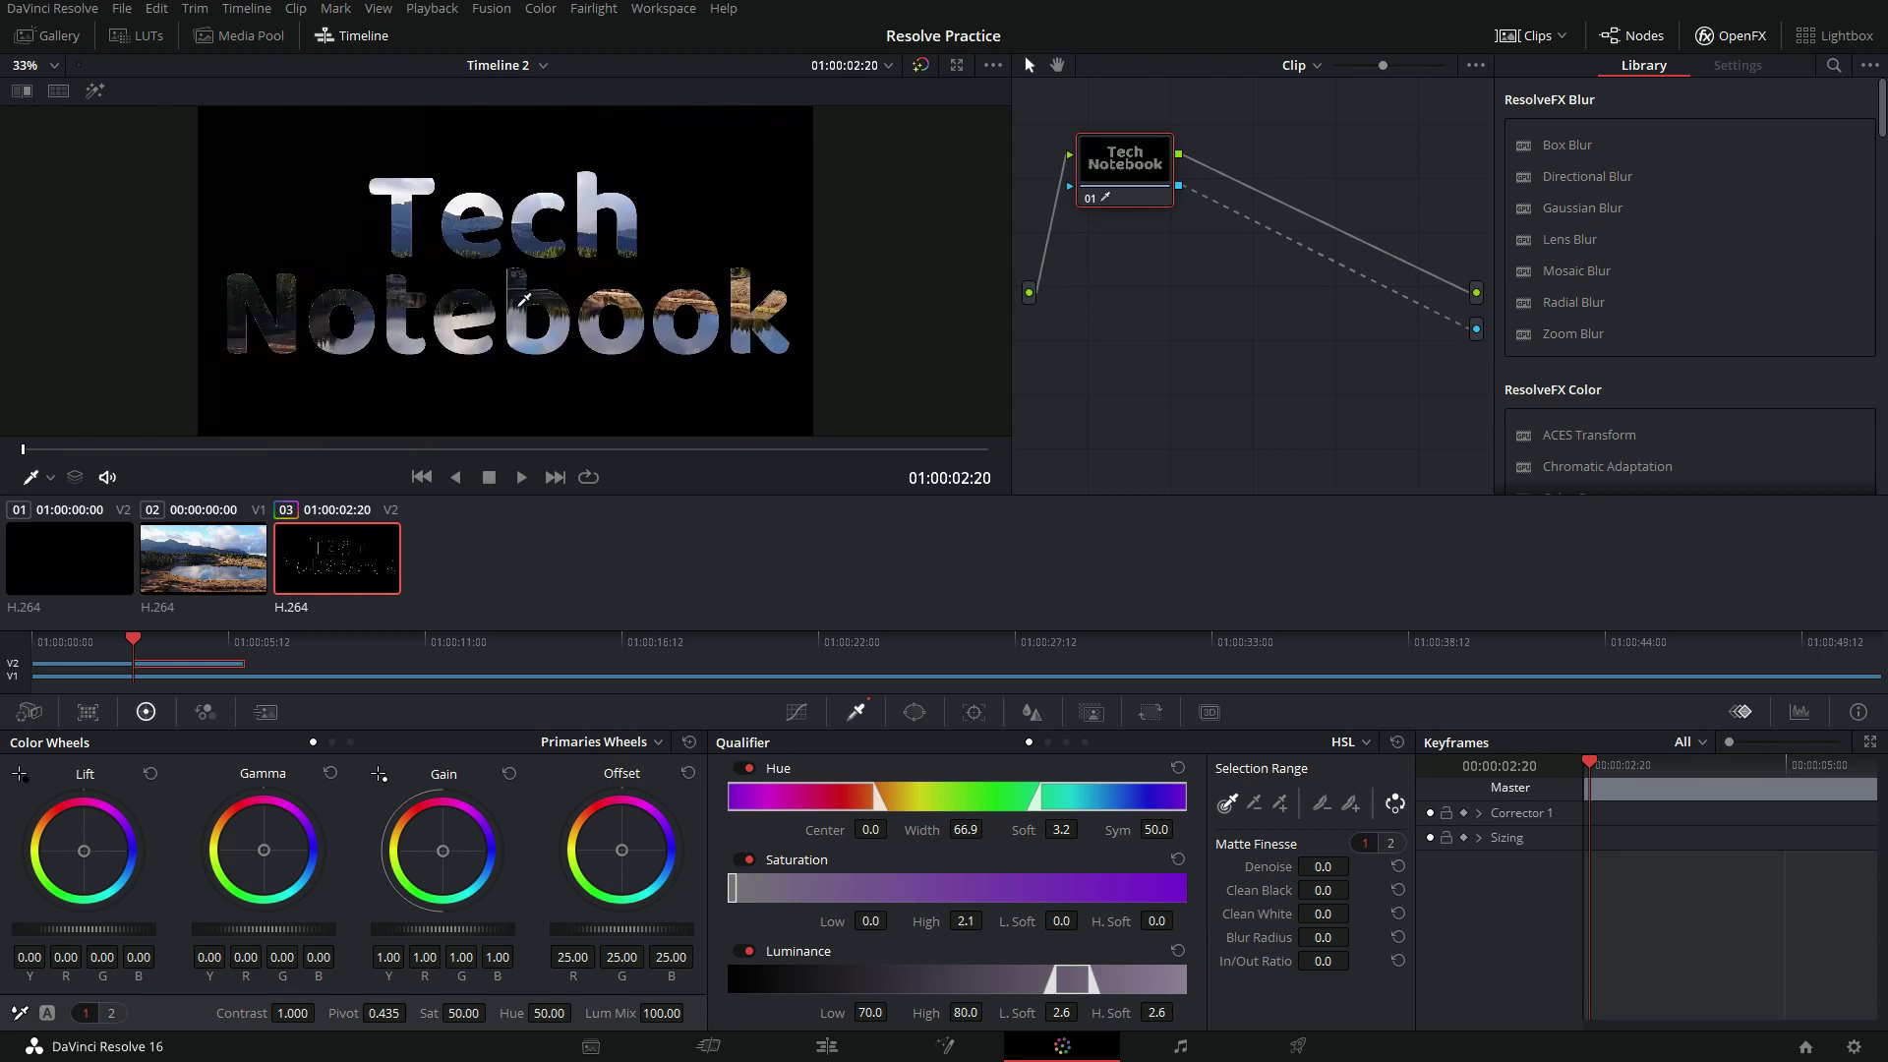
{"action": "scroll", "coordinate": [524, 299], "scroll_direction": "up", "scroll_amount": 5}
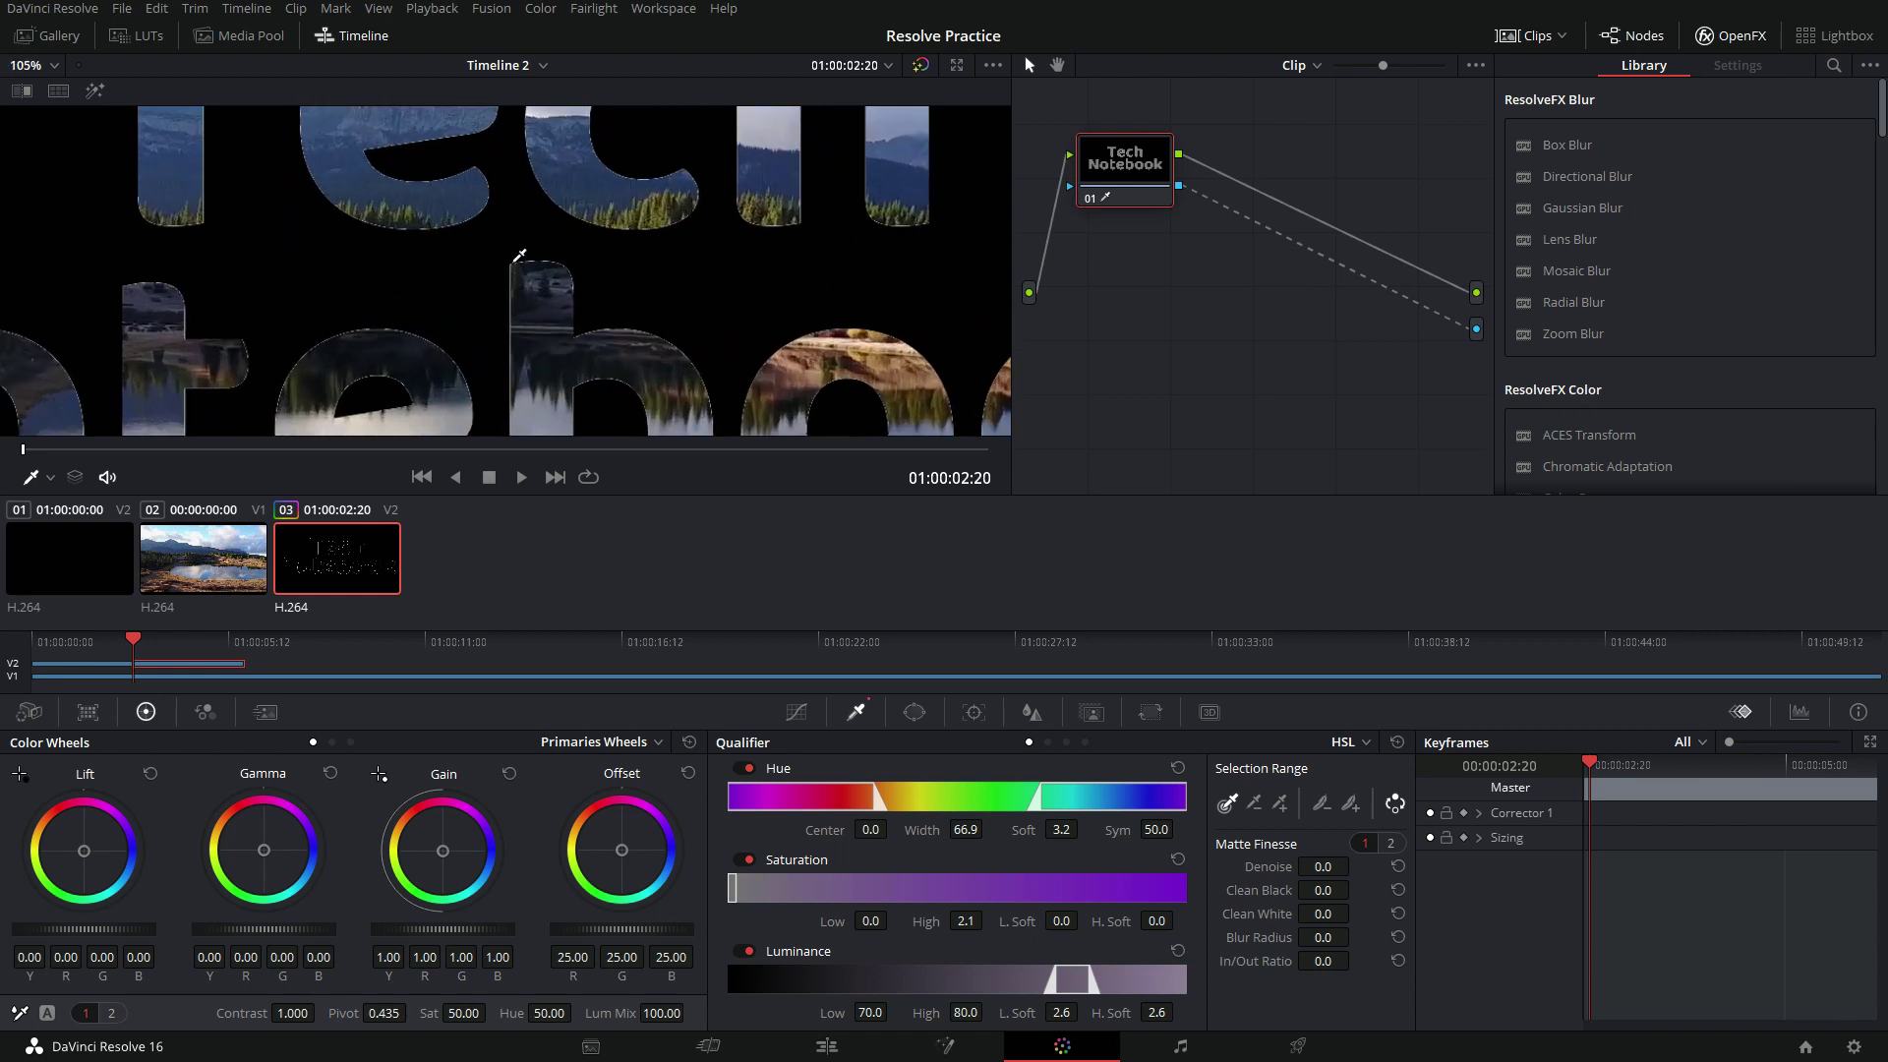
{"action": "scroll", "coordinate": [313, 324], "scroll_direction": "down", "scroll_amount": 4}
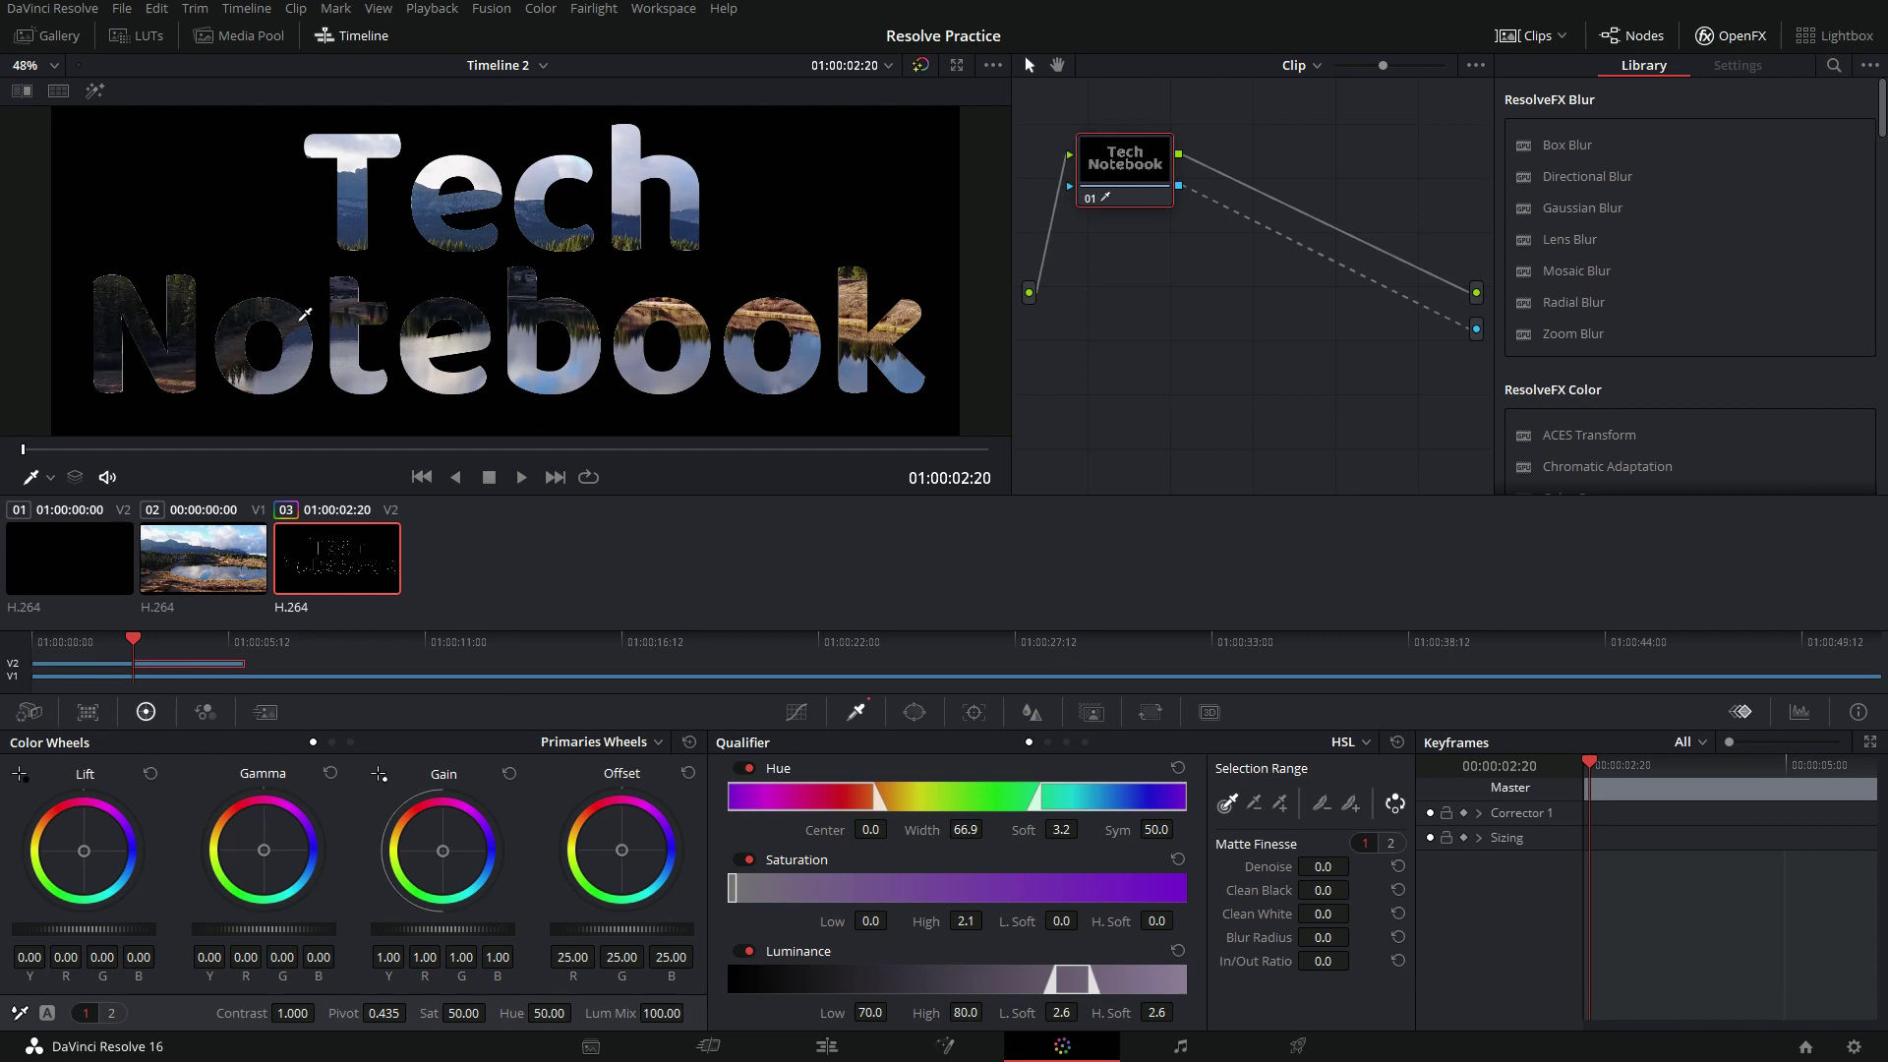
{"action": "scroll", "coordinate": [410, 360], "scroll_direction": "up", "scroll_amount": 2}
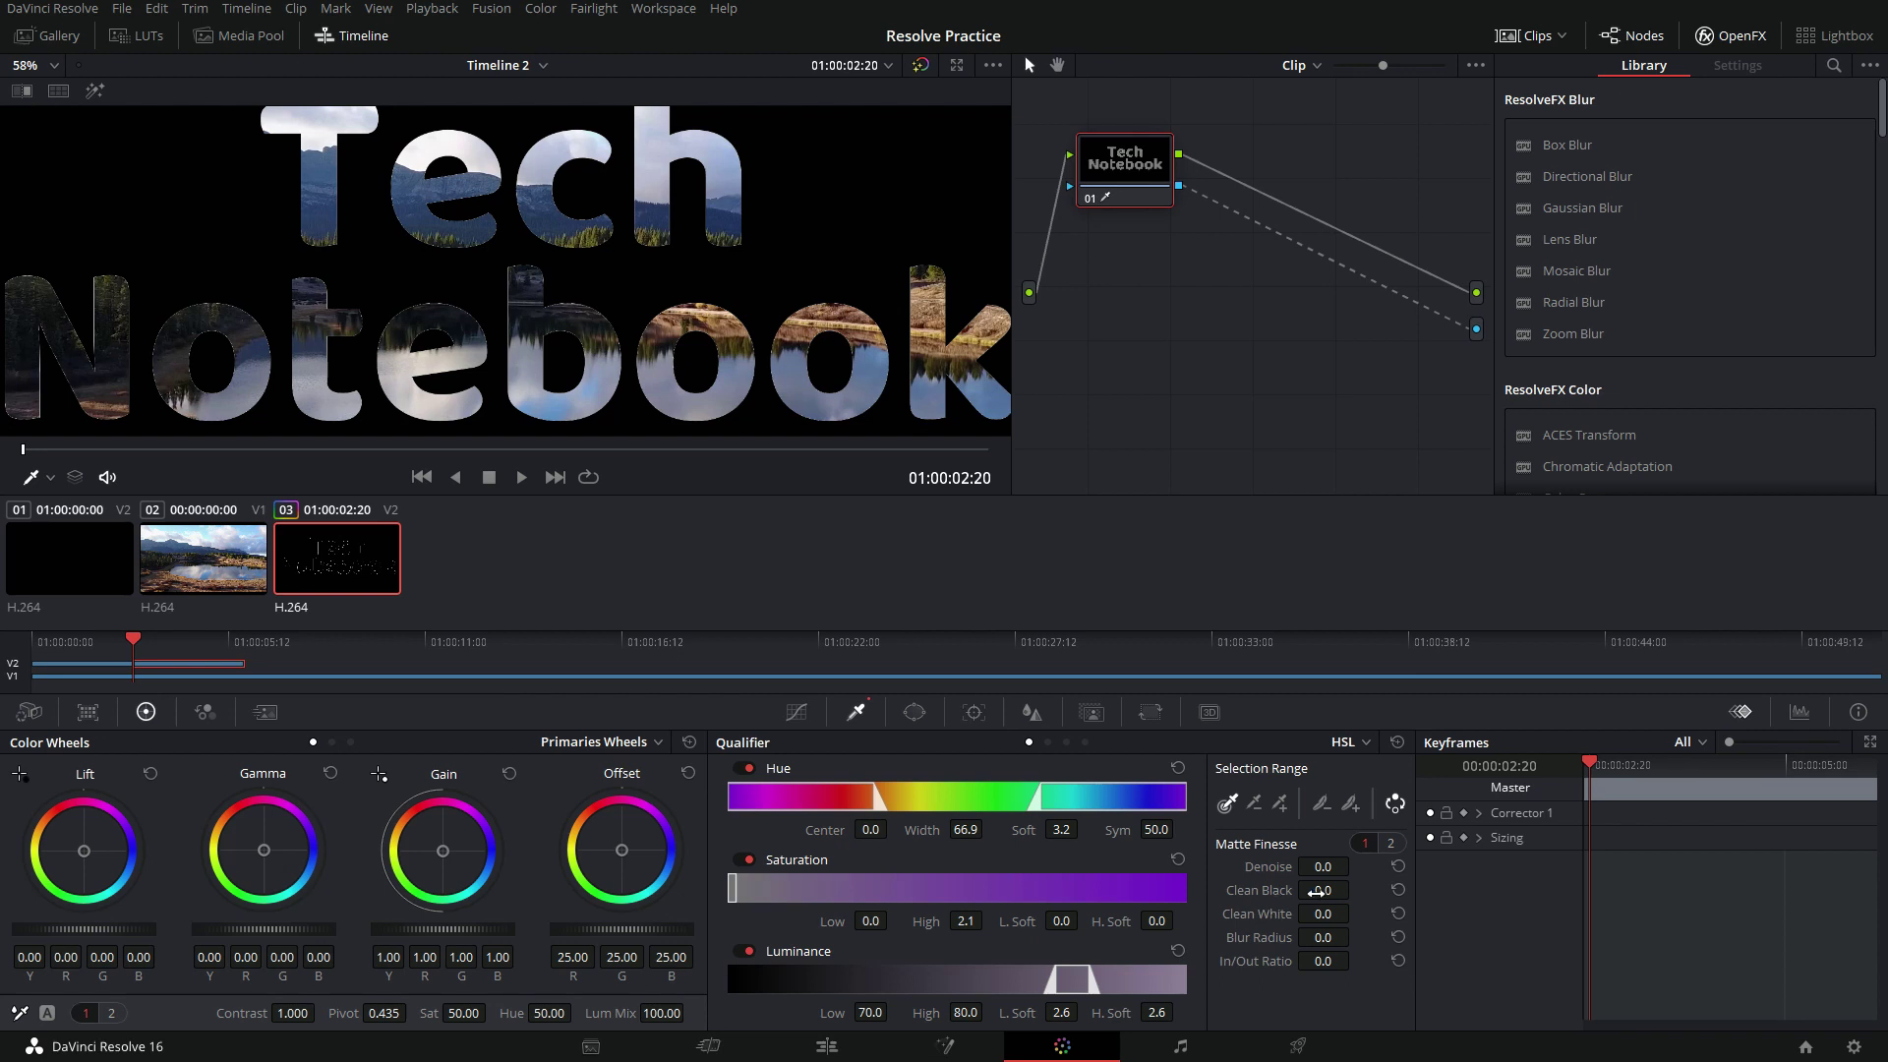
{"action": "left_click_drag", "start_coordinate": [1278, 890], "coordinate": [1355, 890]}
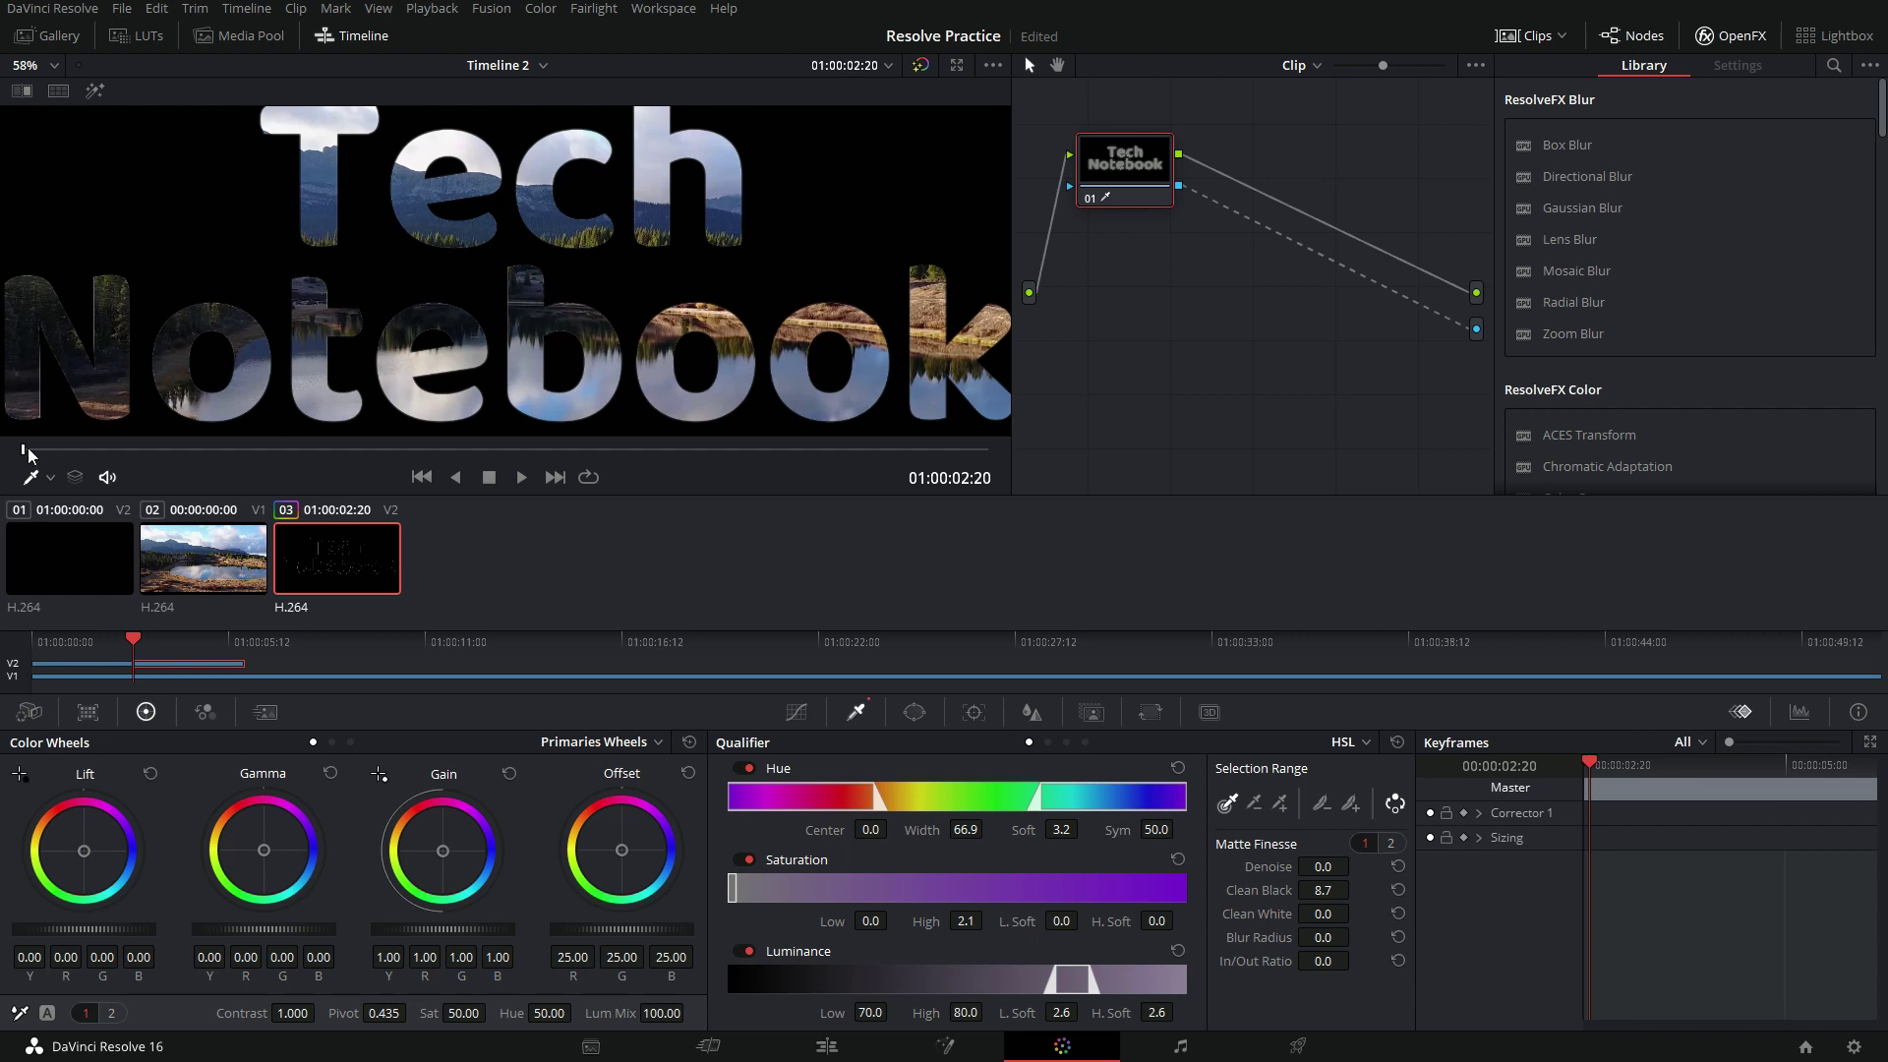
{"action": "left_click_drag", "start_coordinate": [43, 458], "coordinate": [83, 466]}
Step: On the Edit page, play Timeline 2 from the start, then return to 01:00:02:20
{"action": "left_click", "coordinate": [808, 1053]}
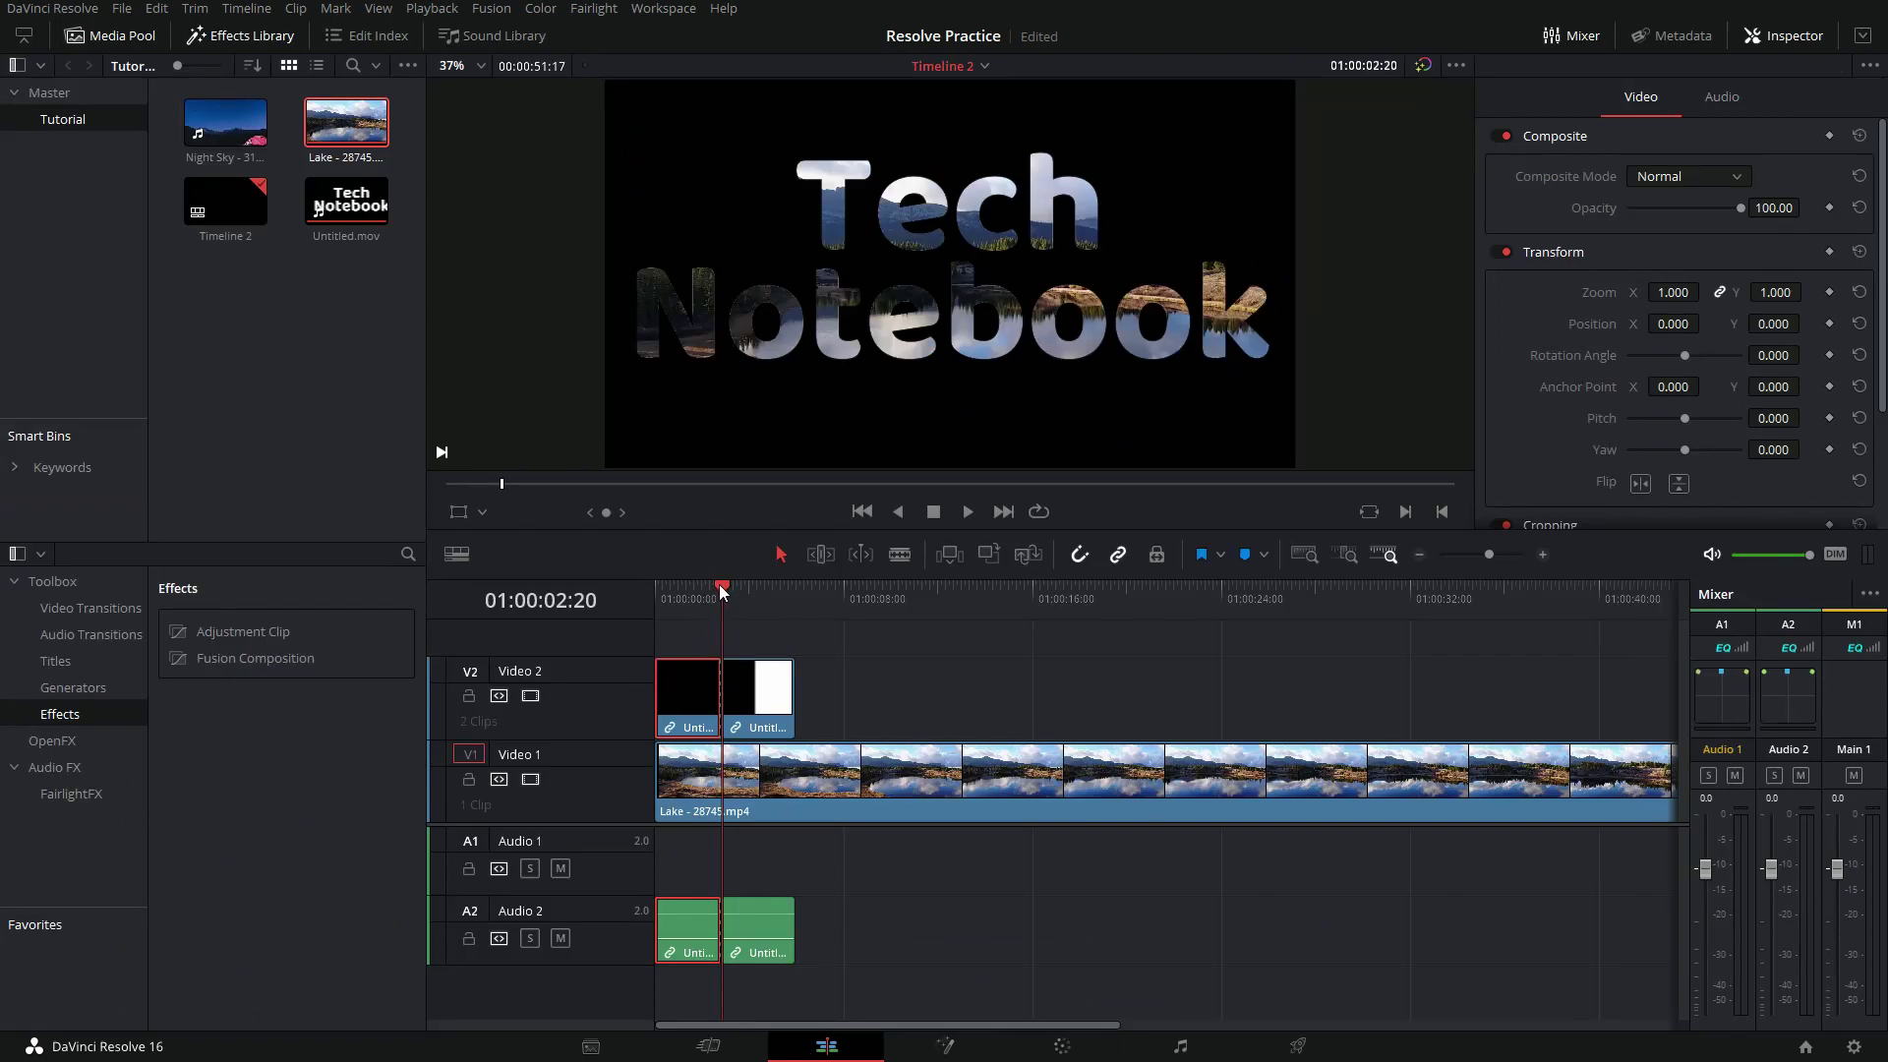
{"action": "left_click_drag", "start_coordinate": [718, 584], "coordinate": [652, 588]}
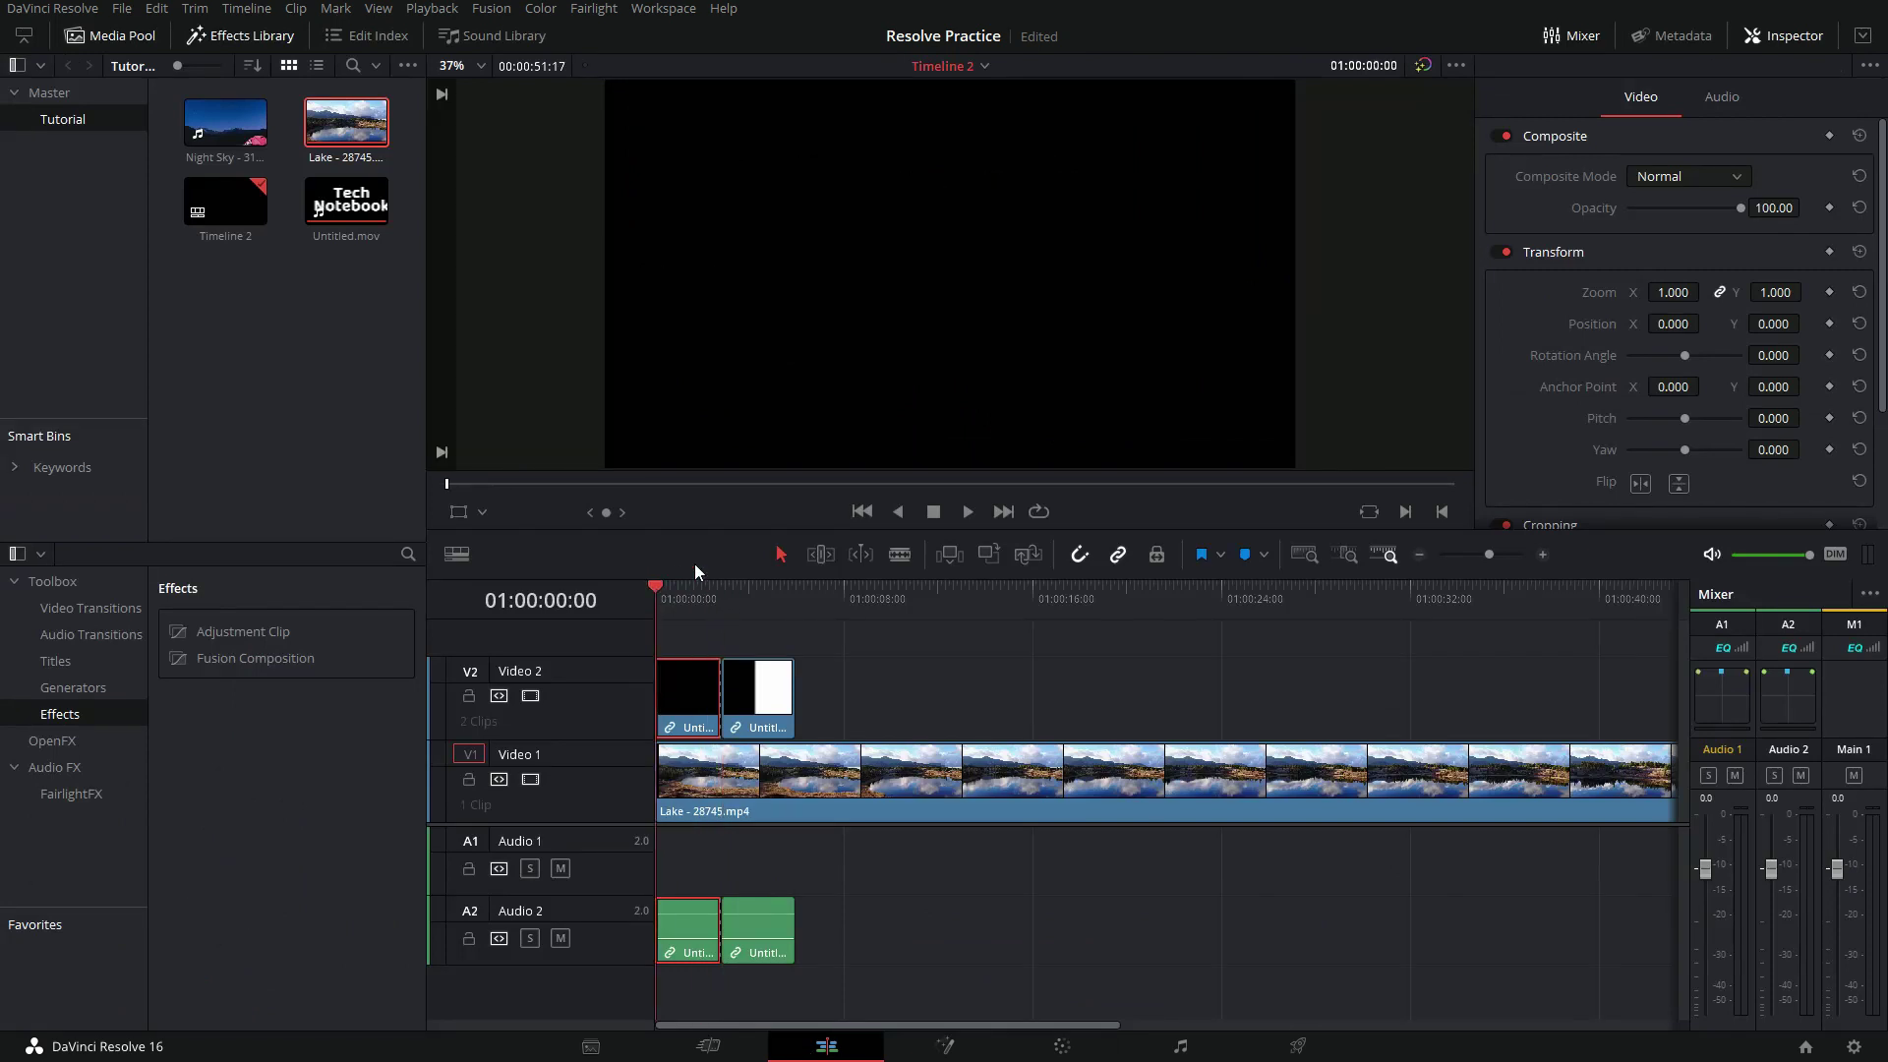
{"action": "left_click", "coordinate": [964, 518]}
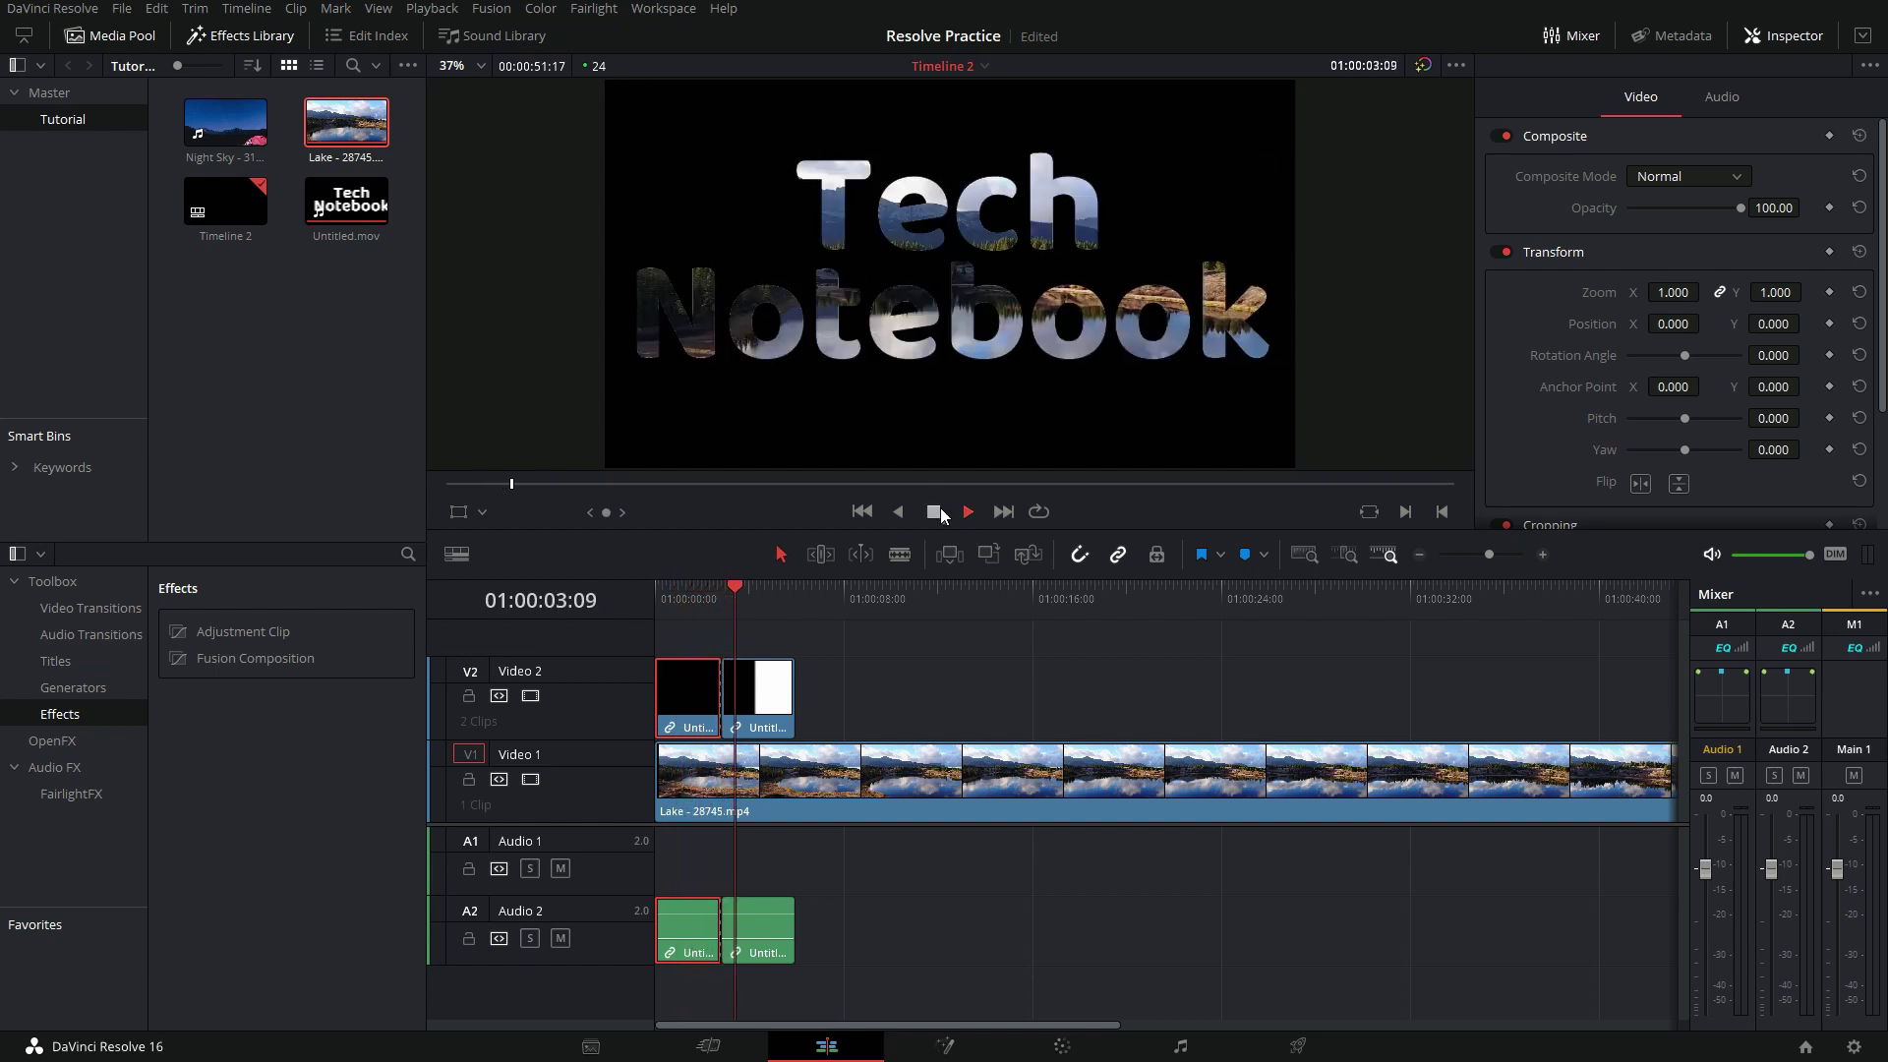
{"action": "left_click", "coordinate": [940, 508]}
{"action": "mouse_move", "coordinate": [743, 584]}
{"action": "left_mouse_down"}
{"action": "mouse_move", "coordinate": [700, 587]}
{"action": "mouse_move", "coordinate": [741, 584]}
{"action": "left_mouse_up"}
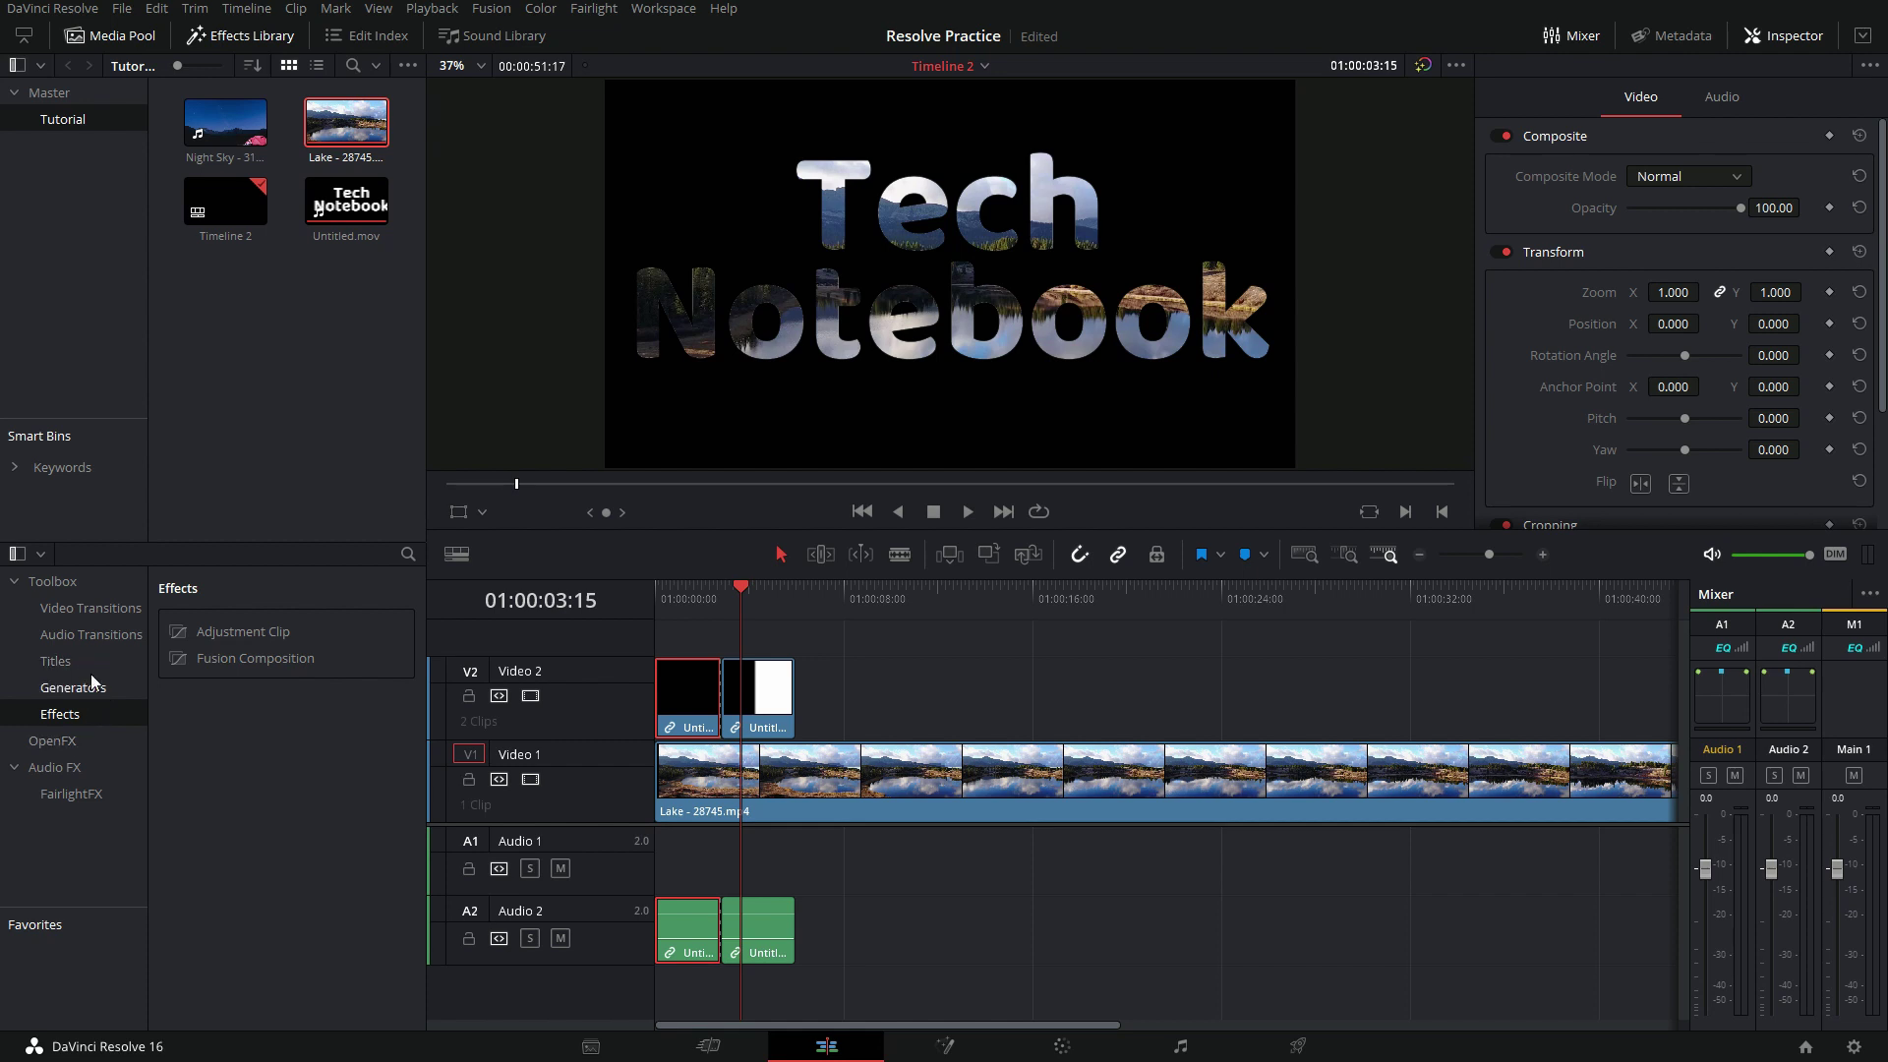
Step: Drop an Additive Dissolve on the cut between the Video 2 clips and play it back
{"action": "left_click", "coordinate": [105, 610]}
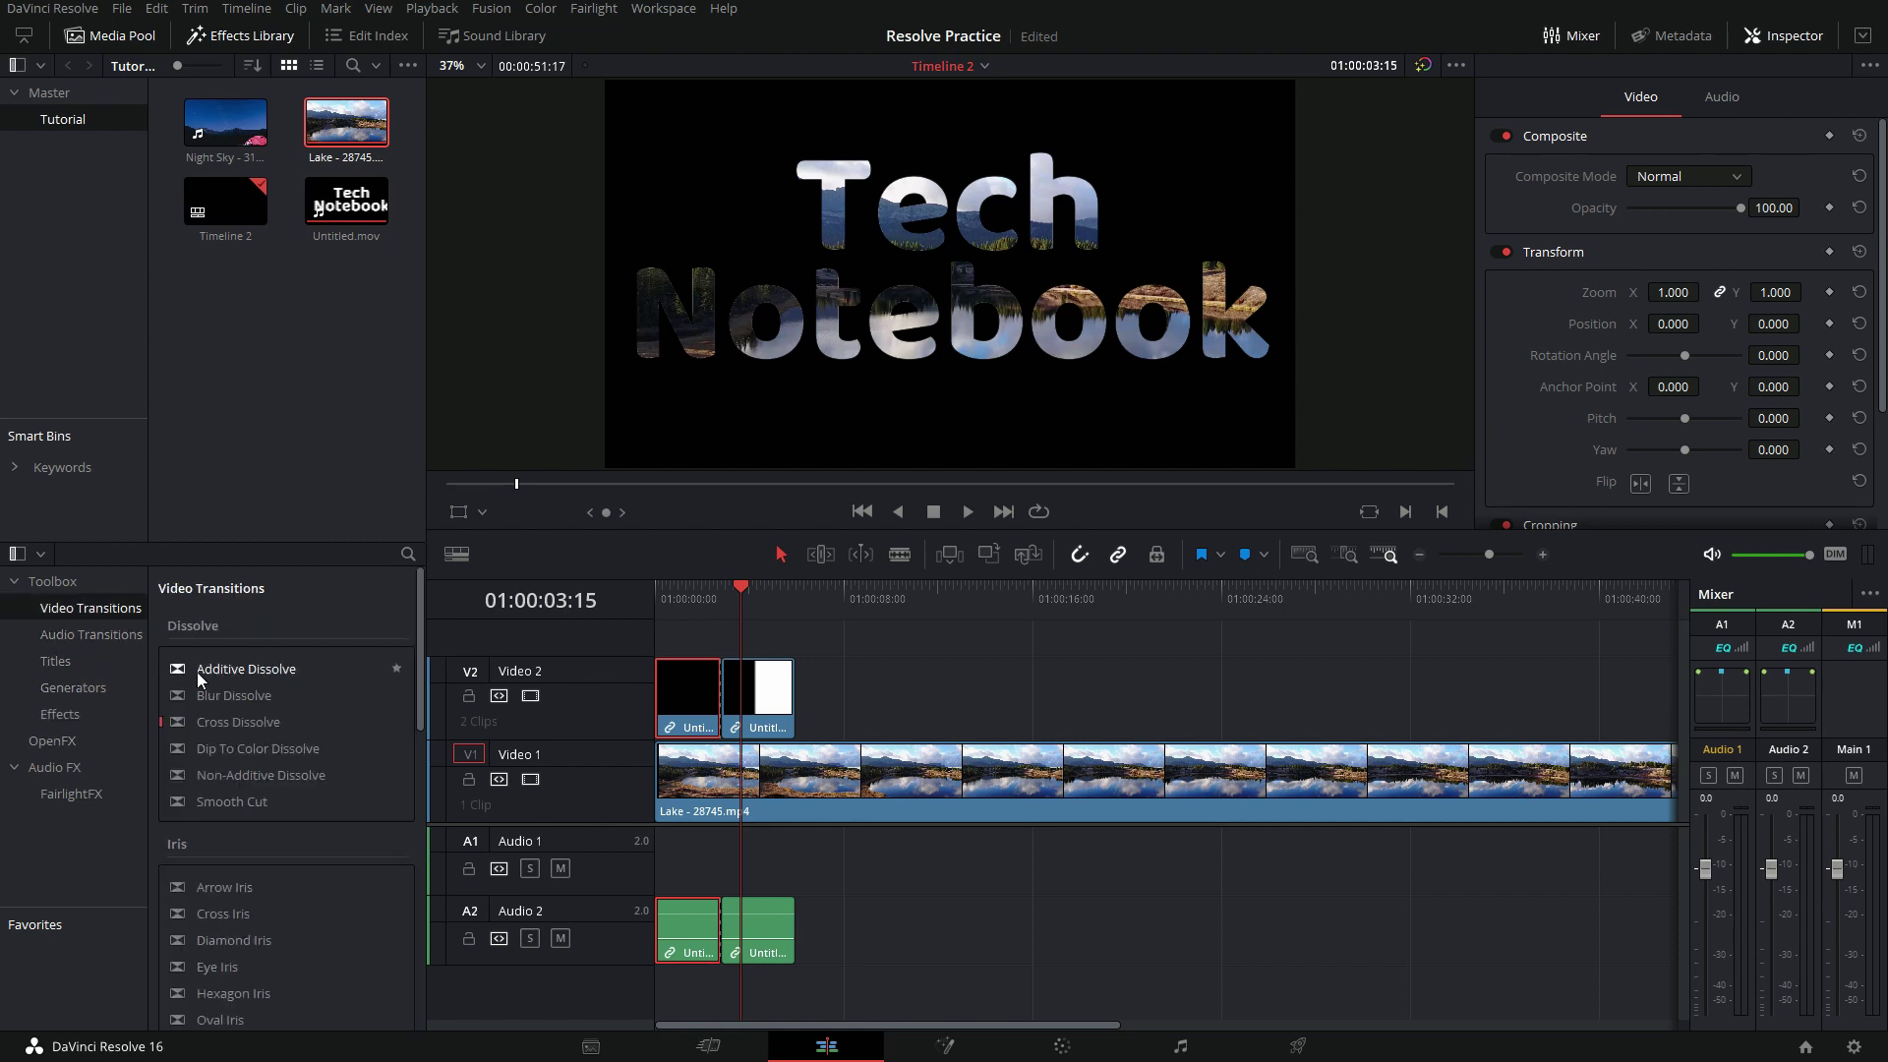
{"action": "left_click_drag", "start_coordinate": [197, 671], "coordinate": [711, 690]}
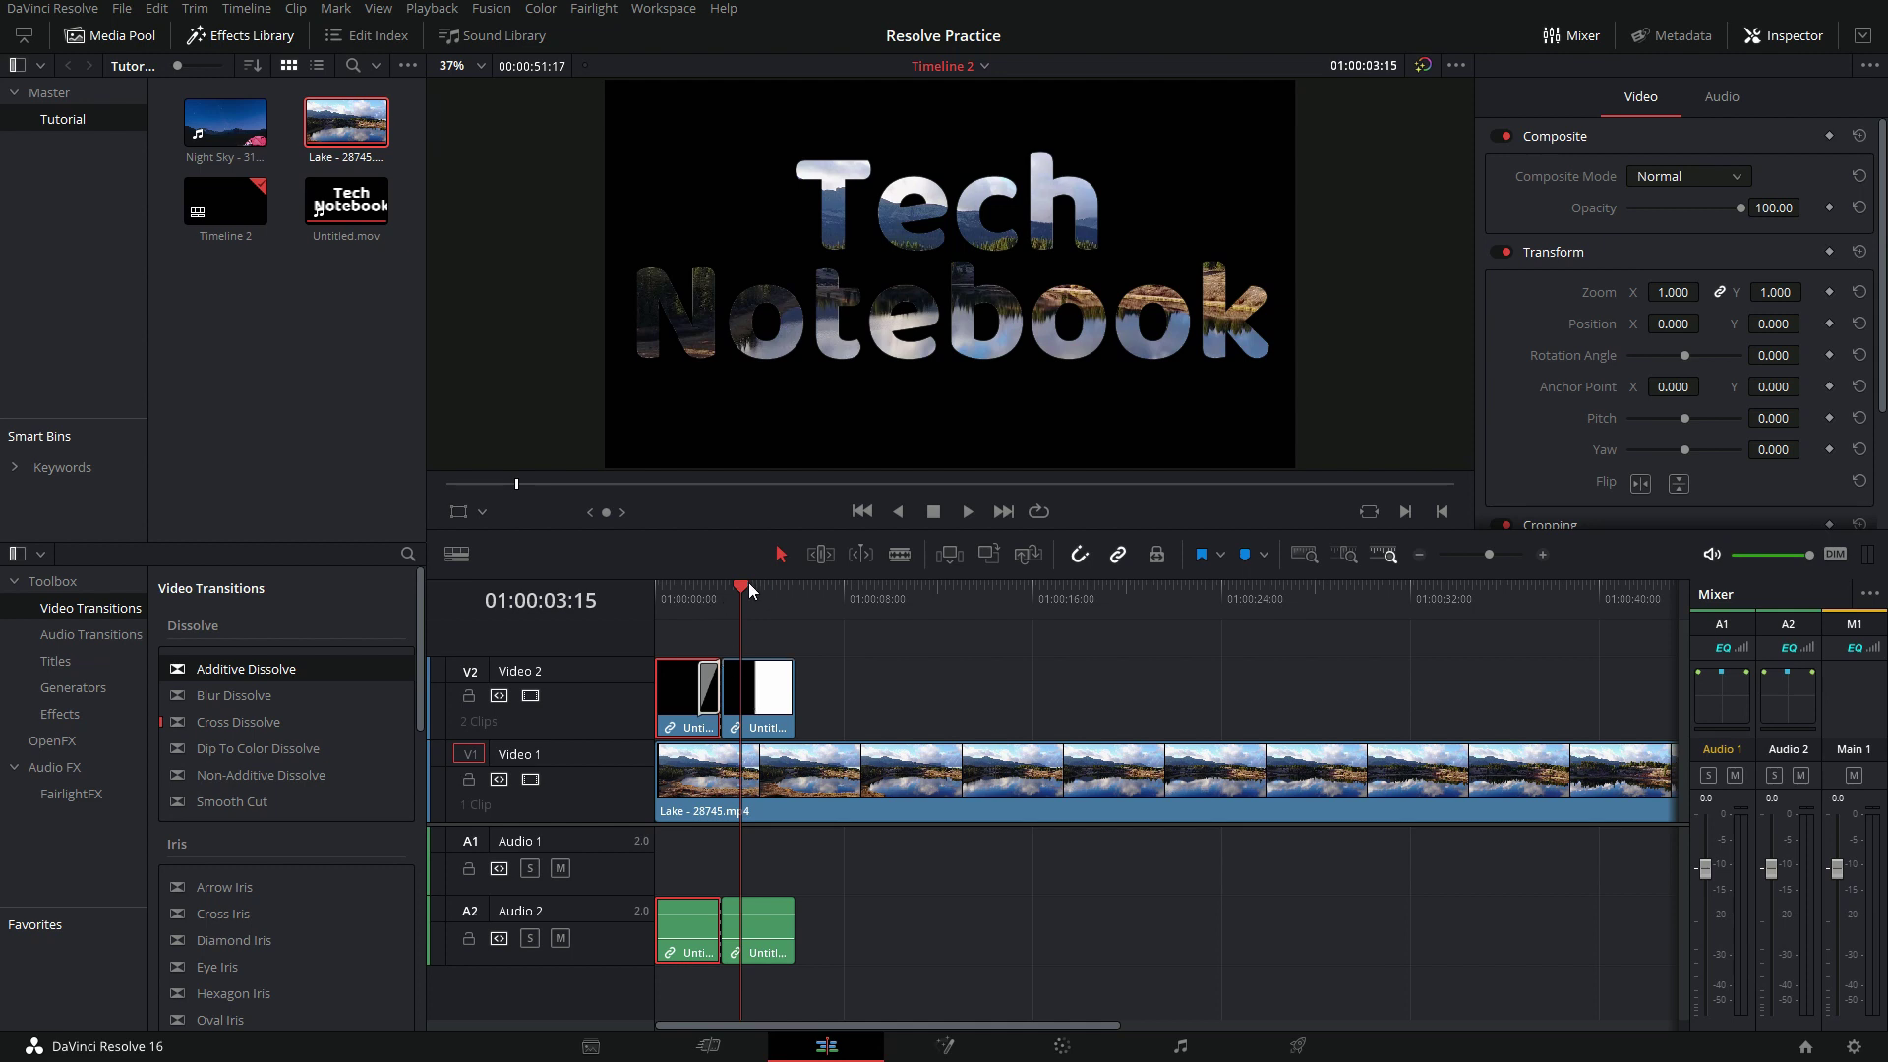
{"action": "left_click_drag", "start_coordinate": [750, 588], "coordinate": [647, 602]}
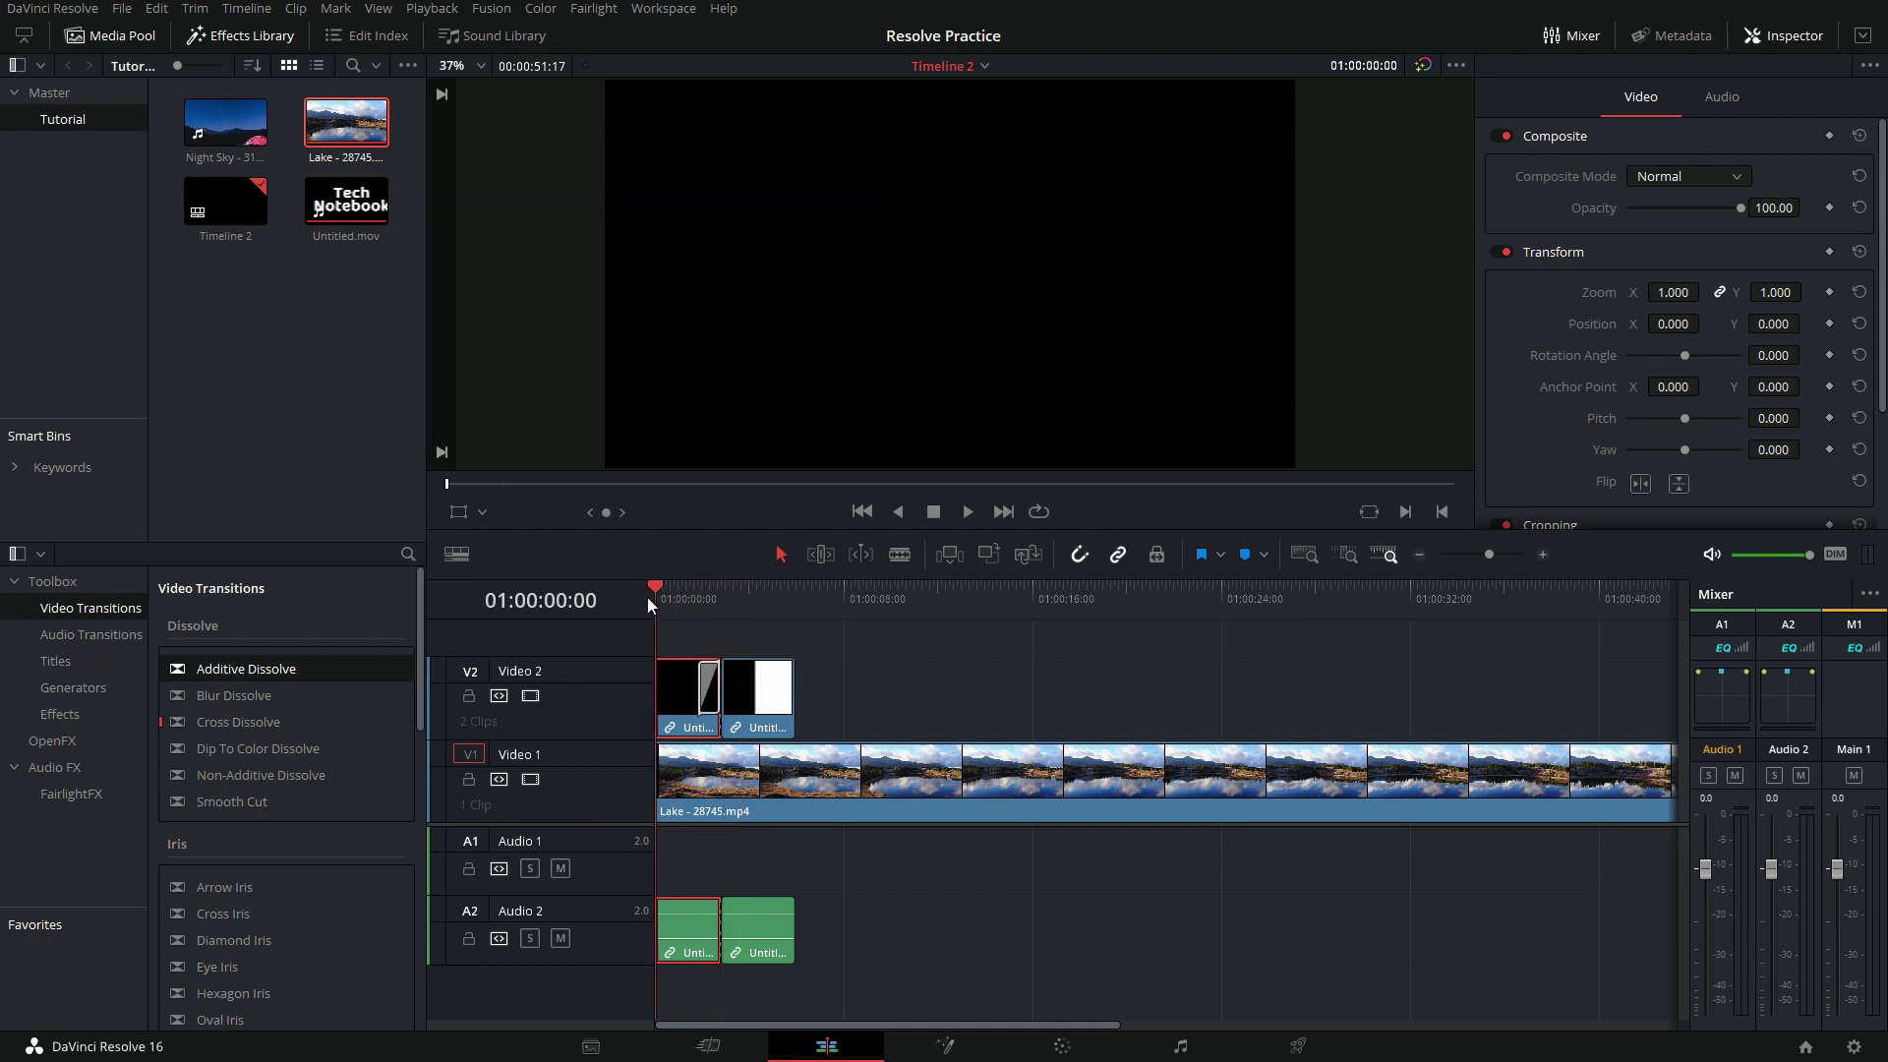
{"action": "left_click", "coordinate": [972, 515]}
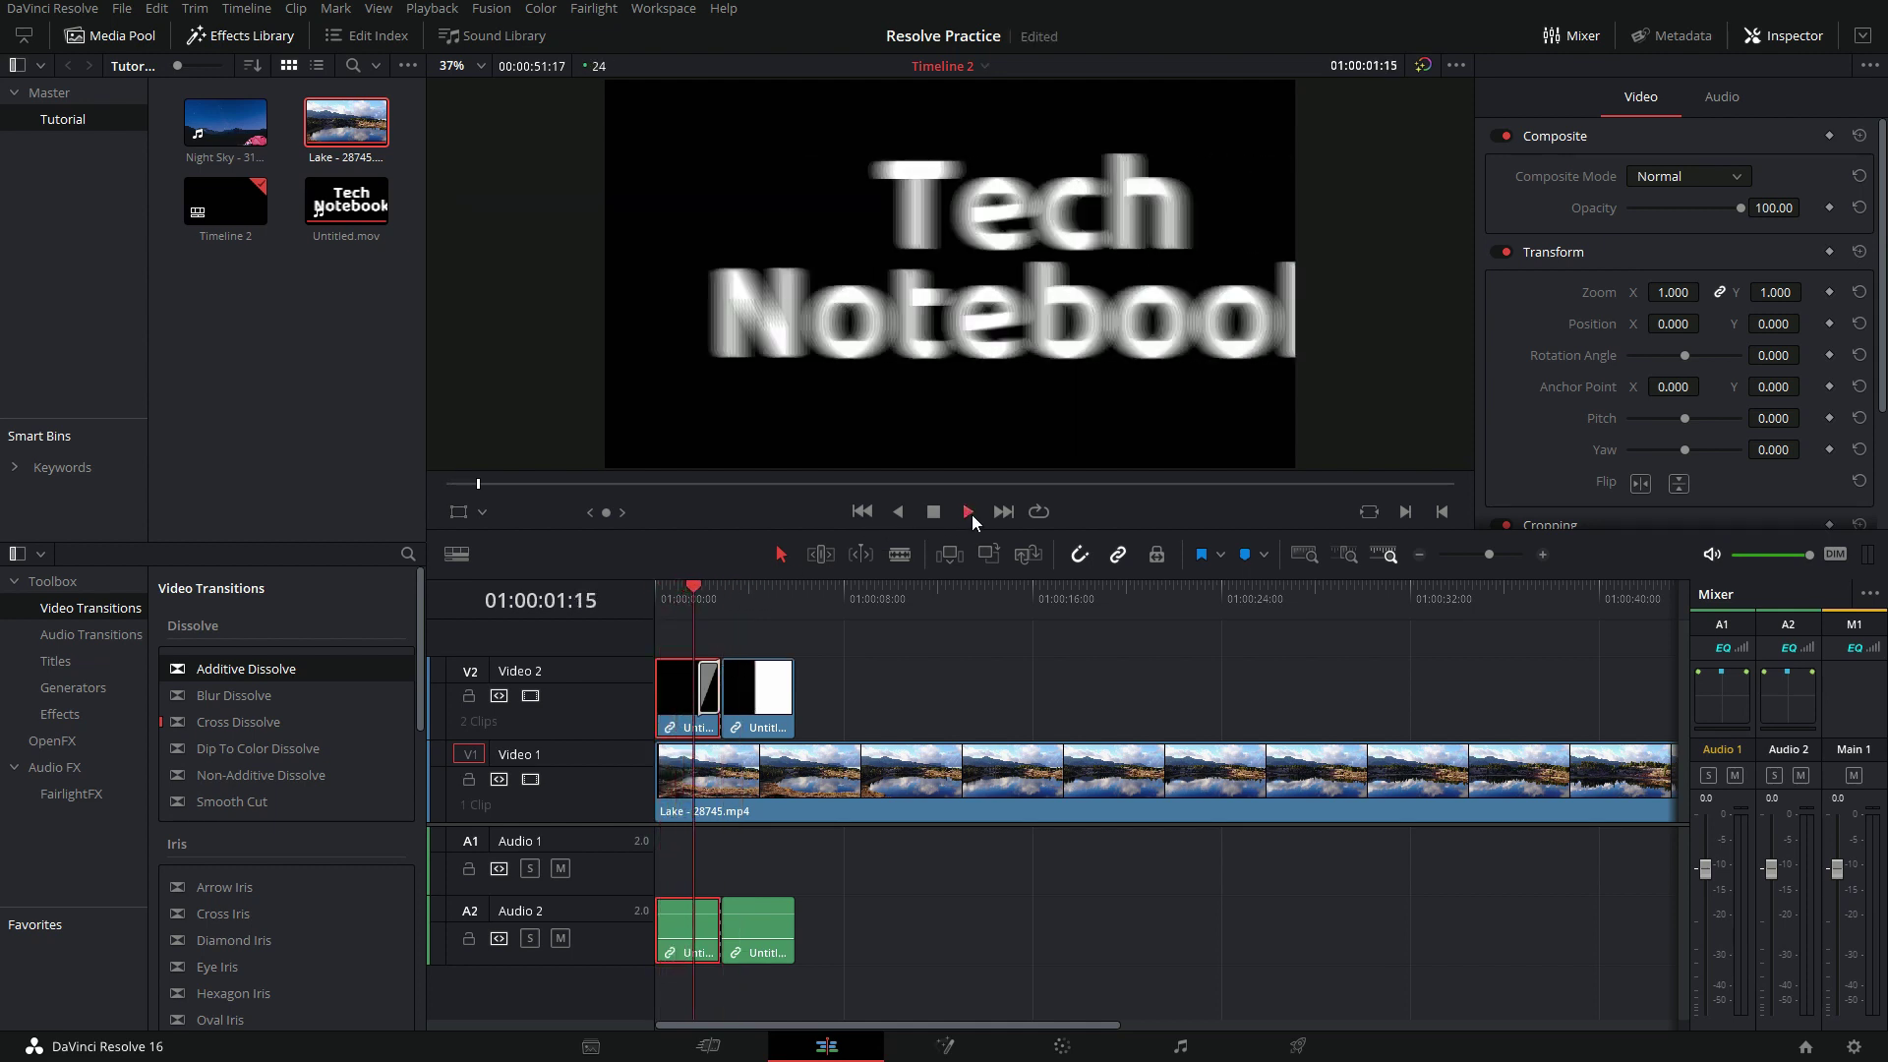
{"action": "left_click", "coordinate": [934, 511]}
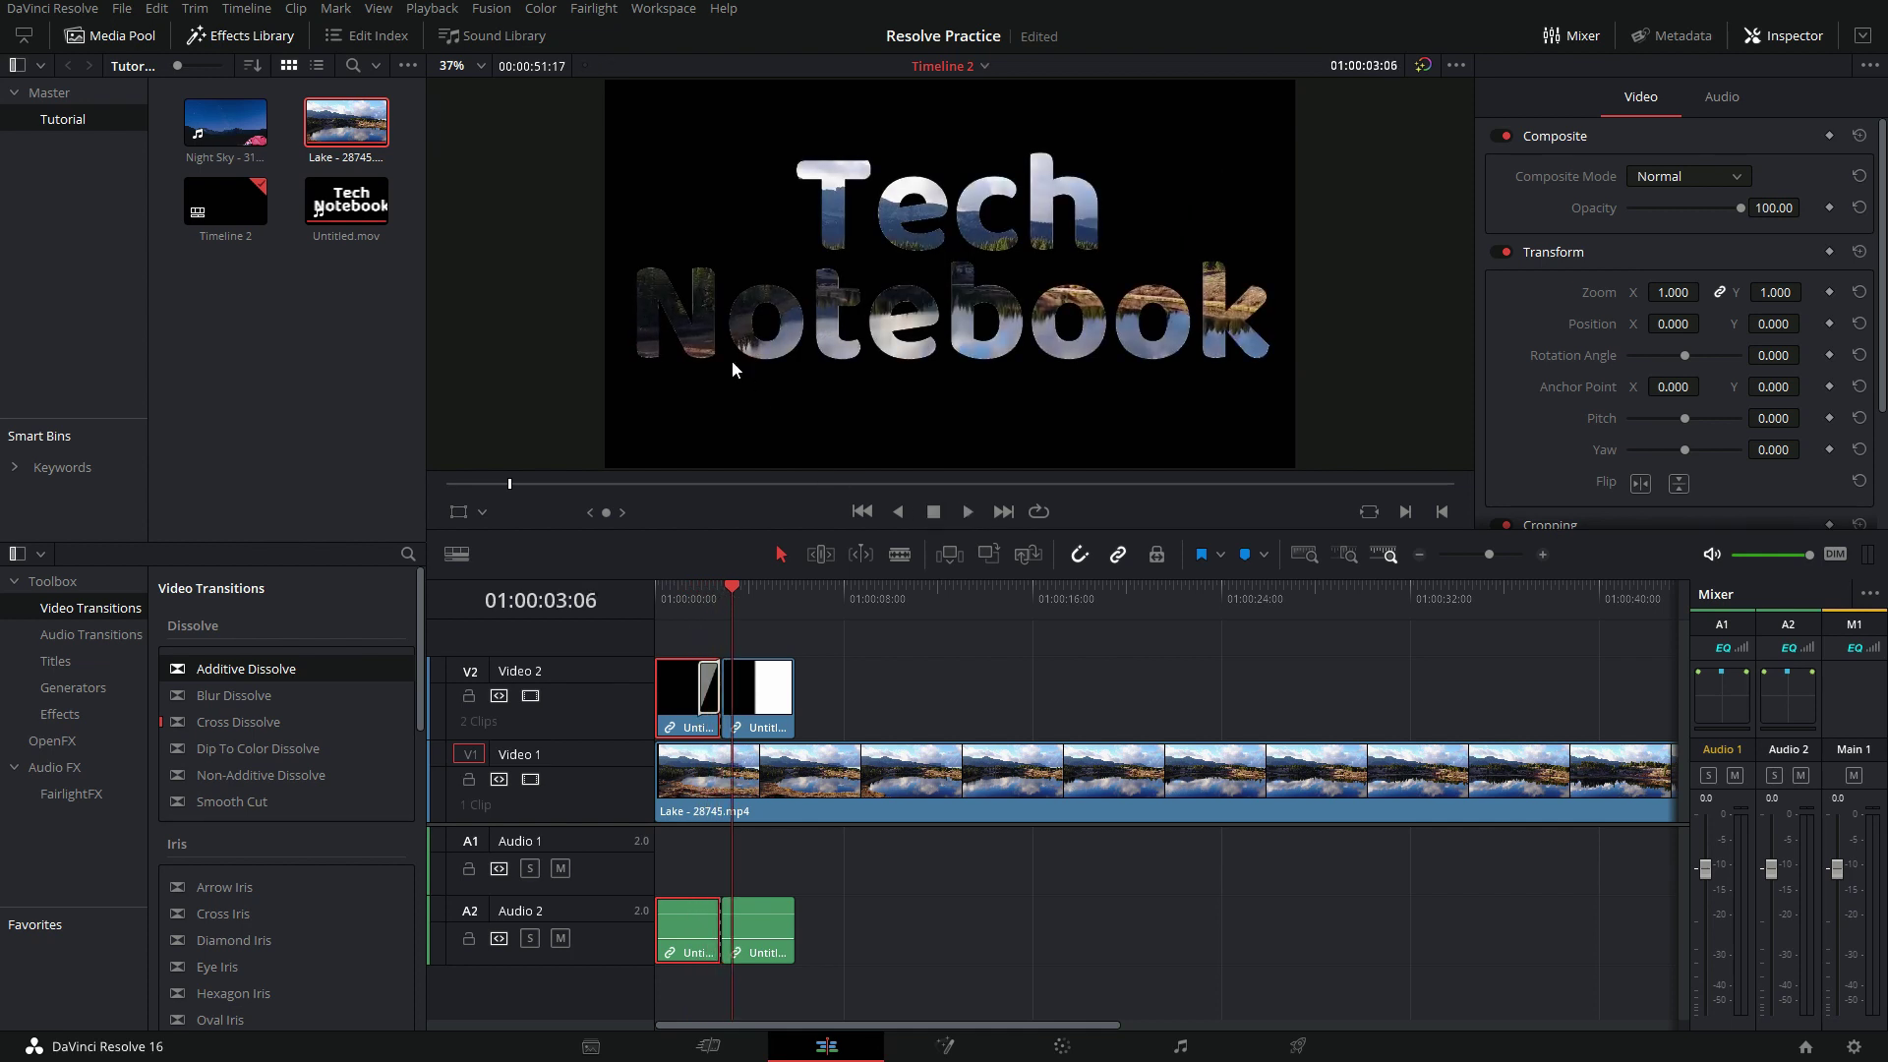
{"action": "left_click_drag", "start_coordinate": [733, 584], "coordinate": [688, 587]}
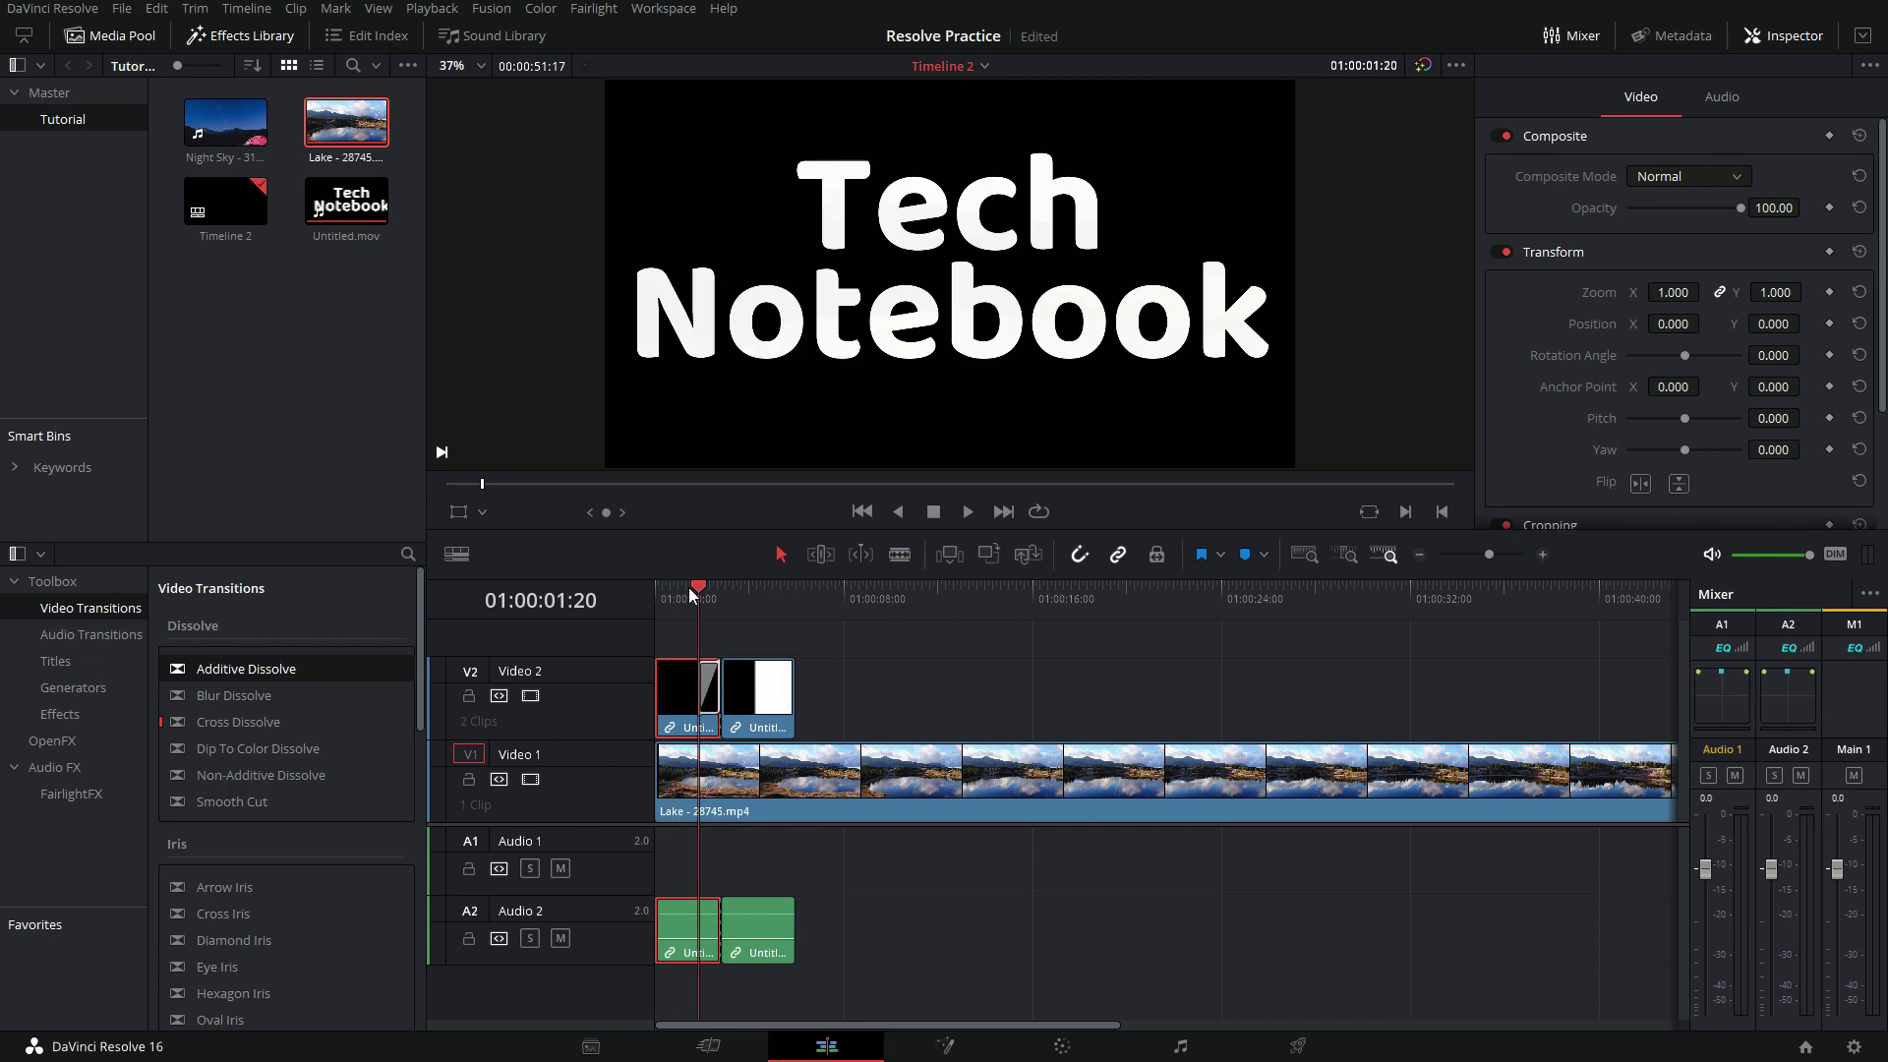
Step: With Video 1 and Video 2 temporarily locked, delete both title audio clips from Audio 2
{"action": "left_click", "coordinate": [469, 698]}
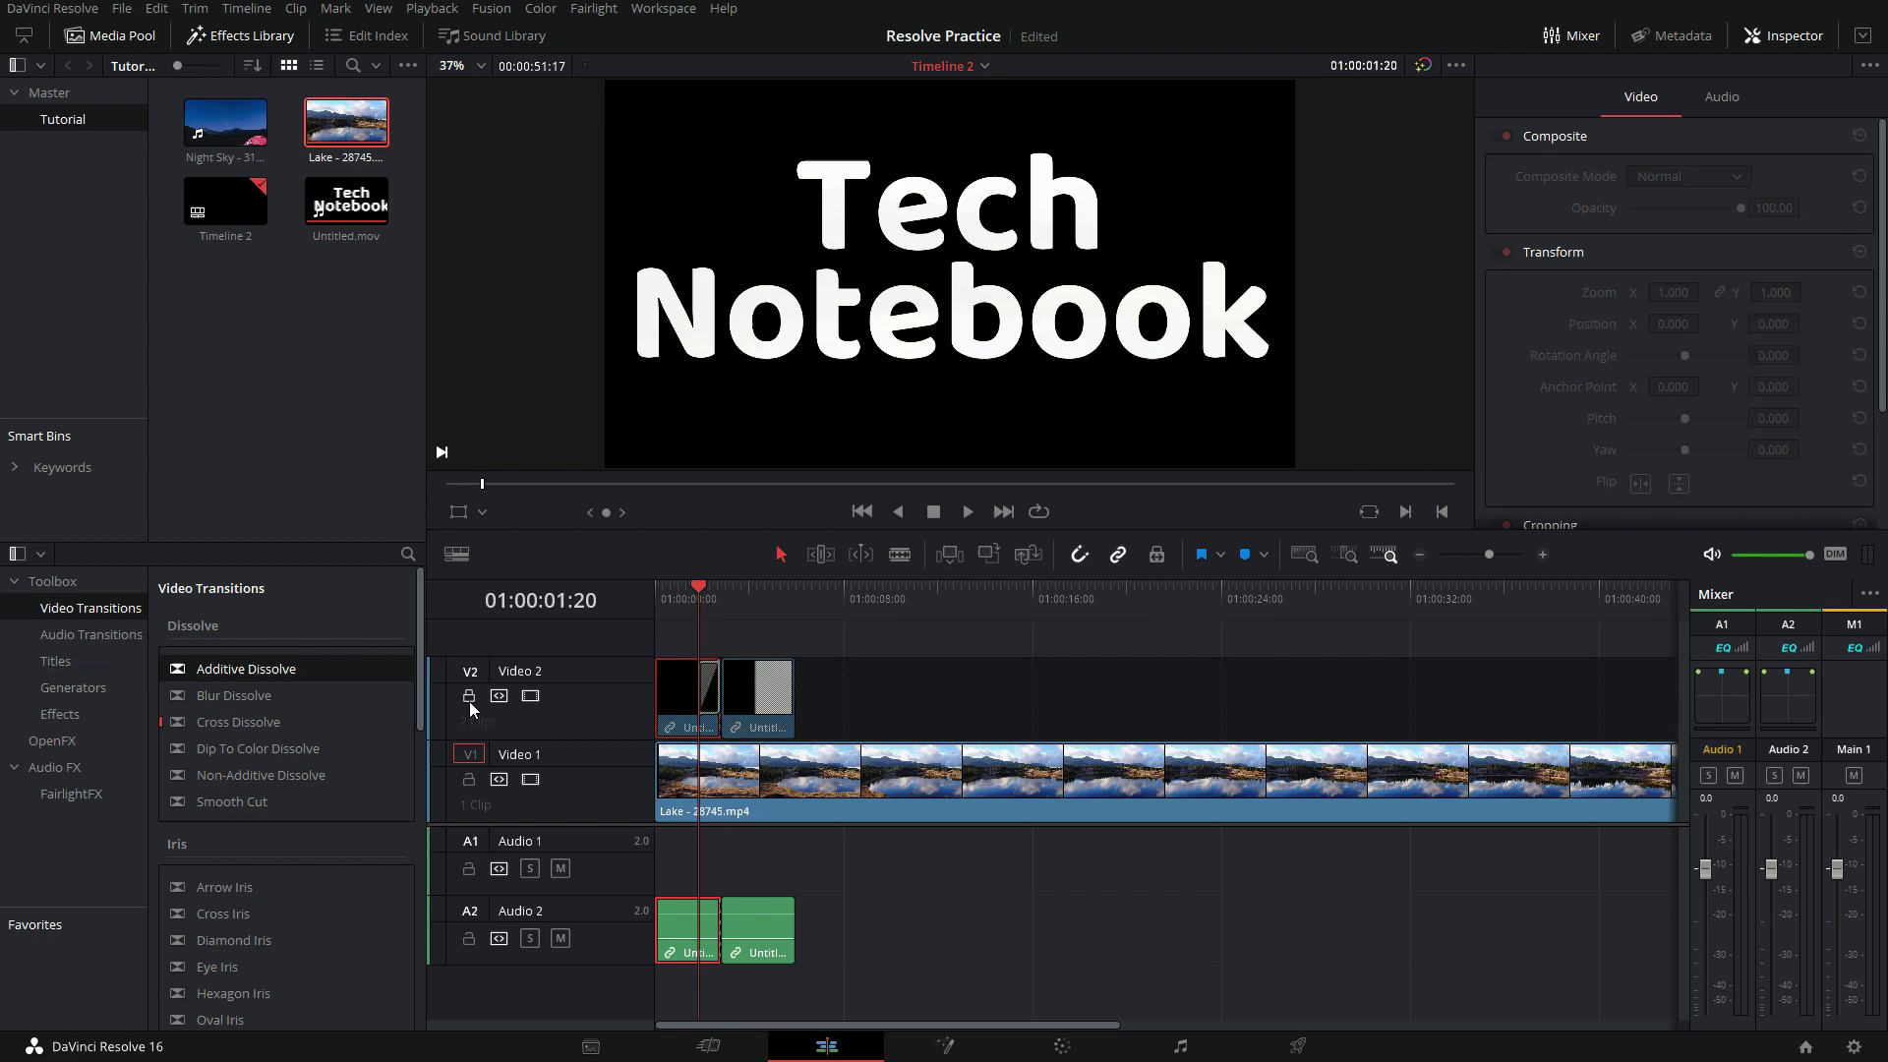
{"action": "left_click", "coordinate": [469, 780]}
{"action": "left_click", "coordinate": [721, 919]}
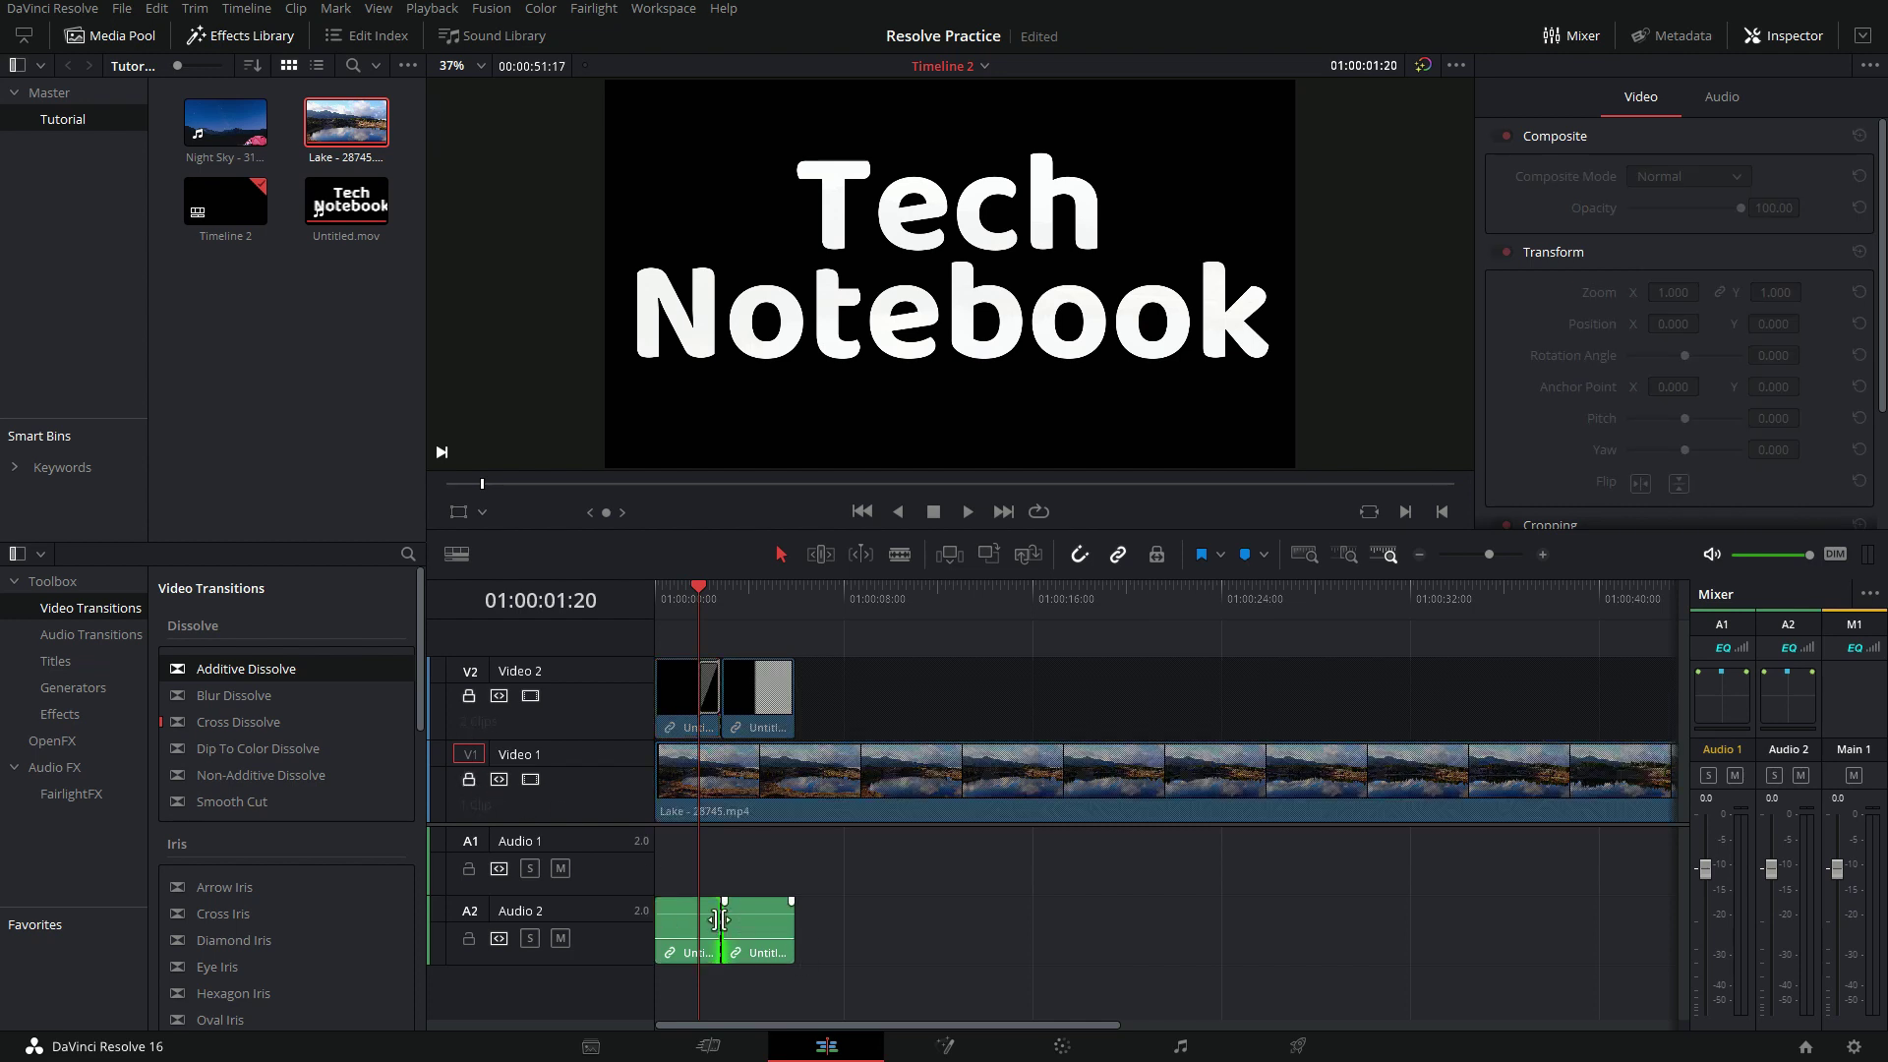
{"action": "left_click", "coordinate": [679, 923]}
{"action": "key", "text": "Delete"}
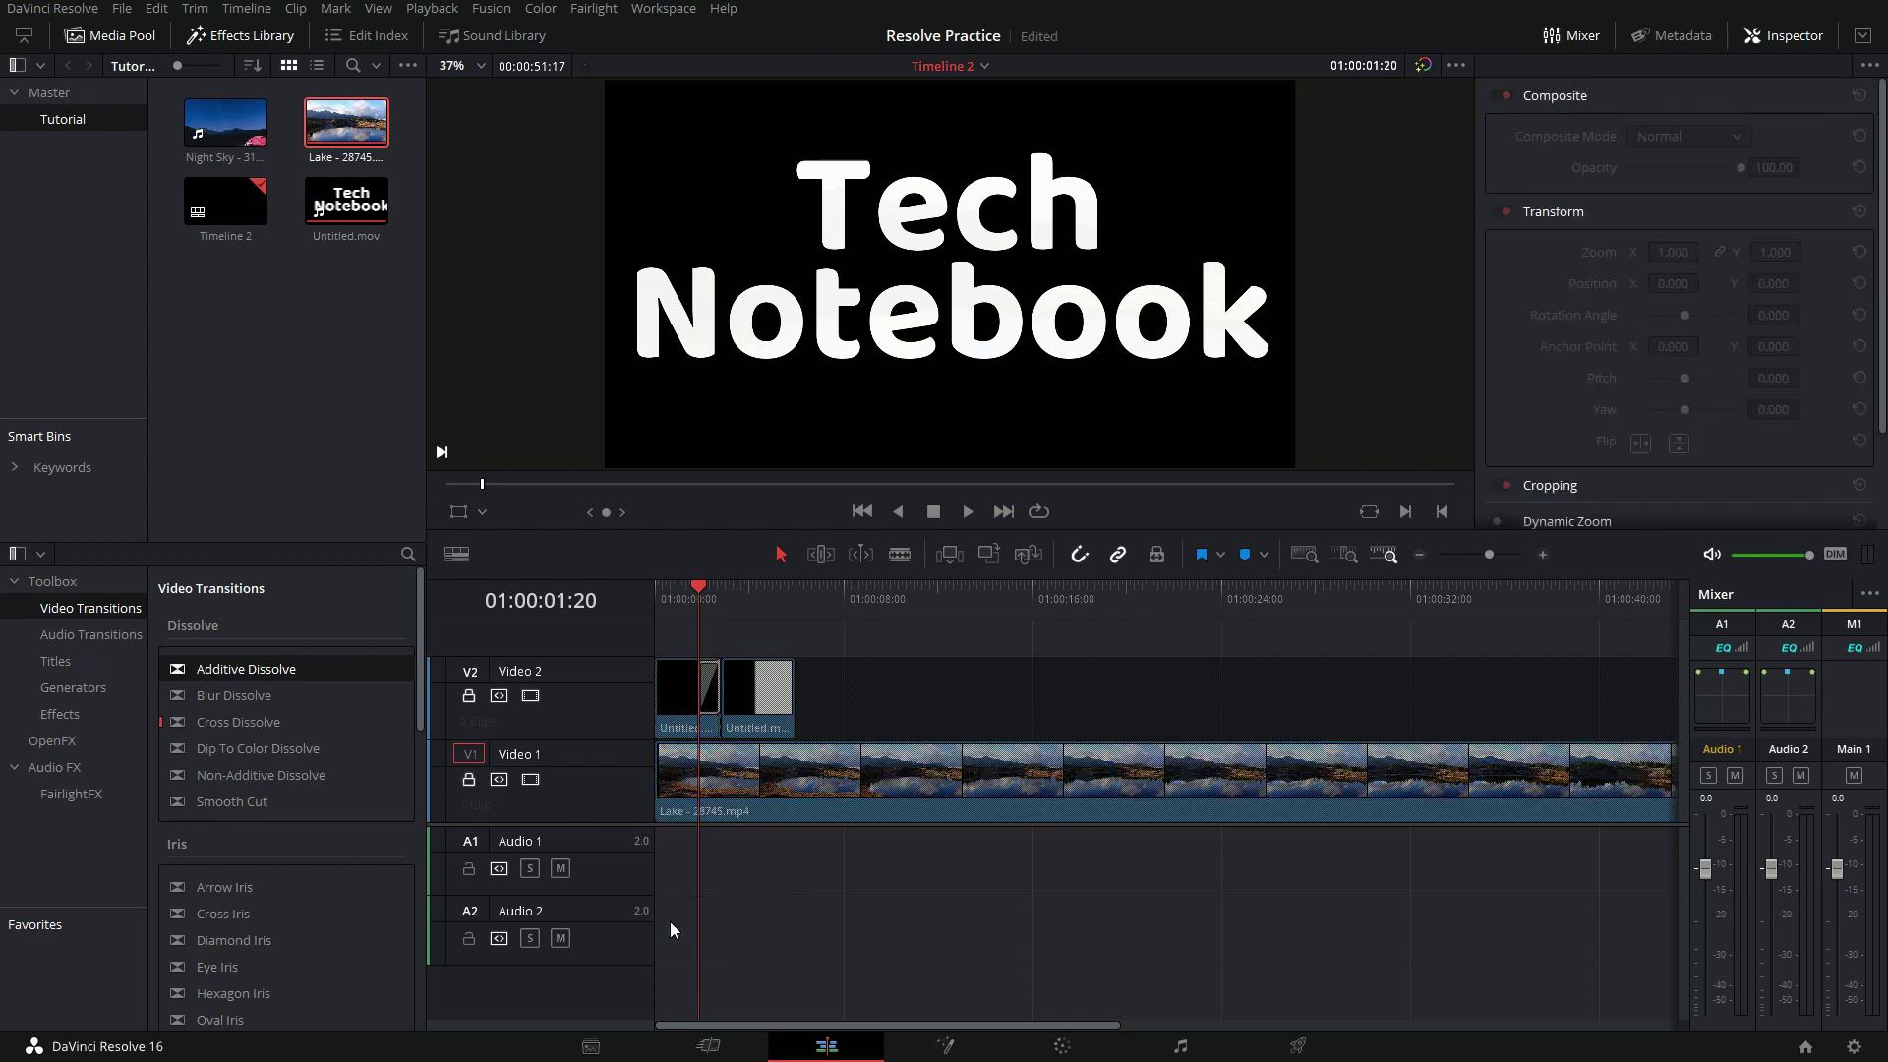
{"action": "left_click", "coordinate": [470, 781]}
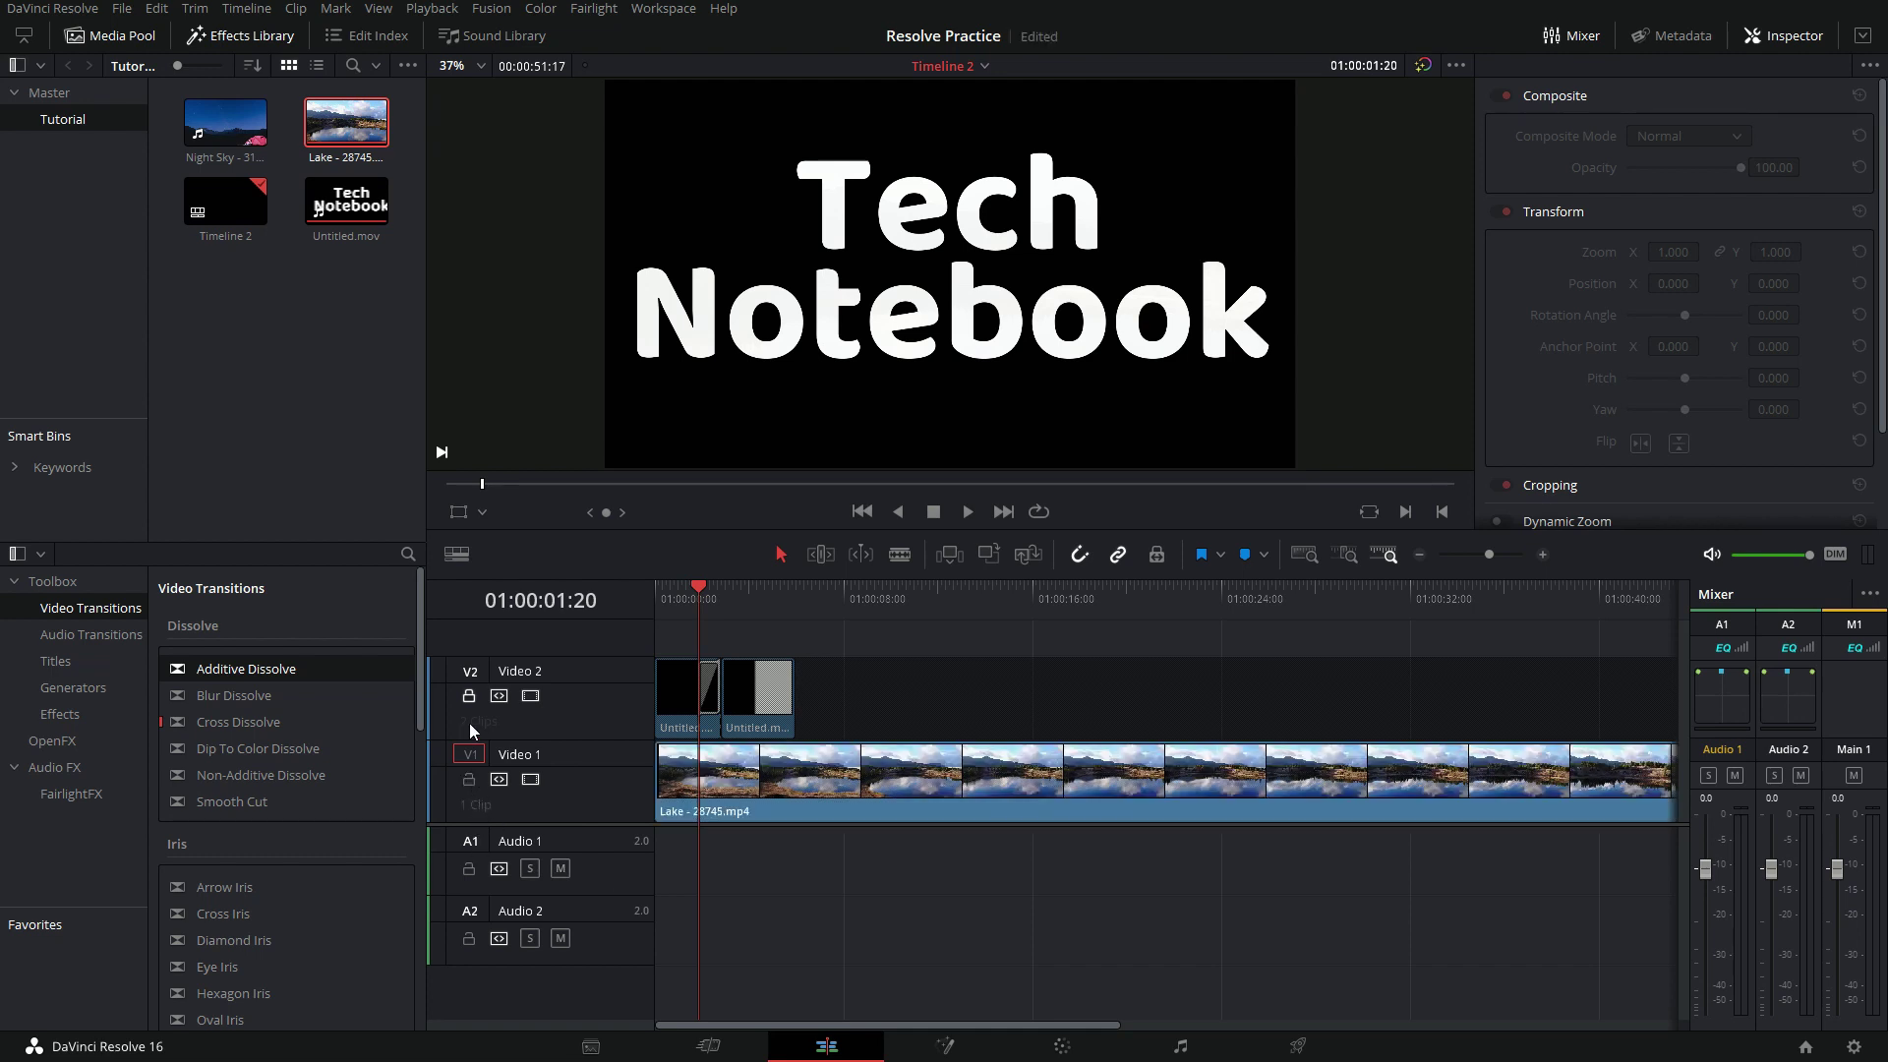
{"action": "left_click", "coordinate": [470, 696]}
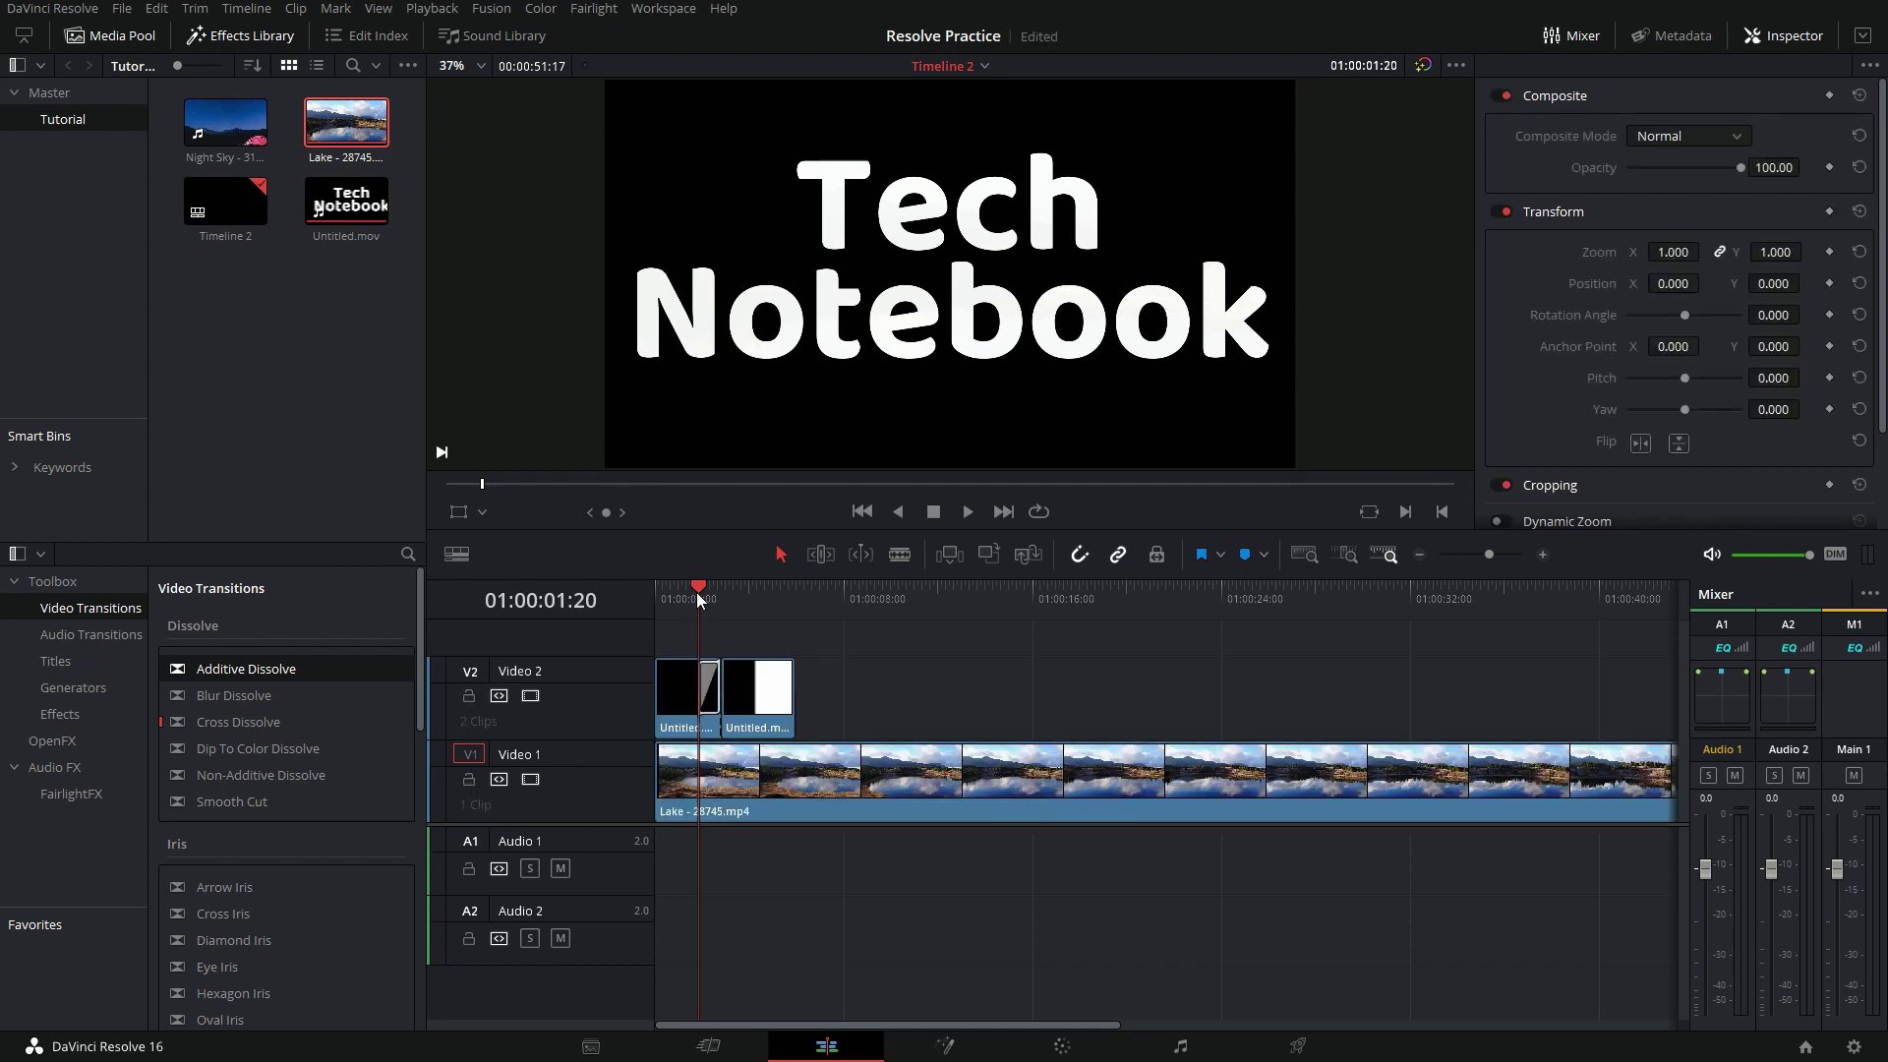
Step: Blade the Lake clip on Video 1 at 01:00:09:15 and delete the part after the cut
{"action": "left_click_drag", "start_coordinate": [696, 592], "coordinate": [882, 604]}
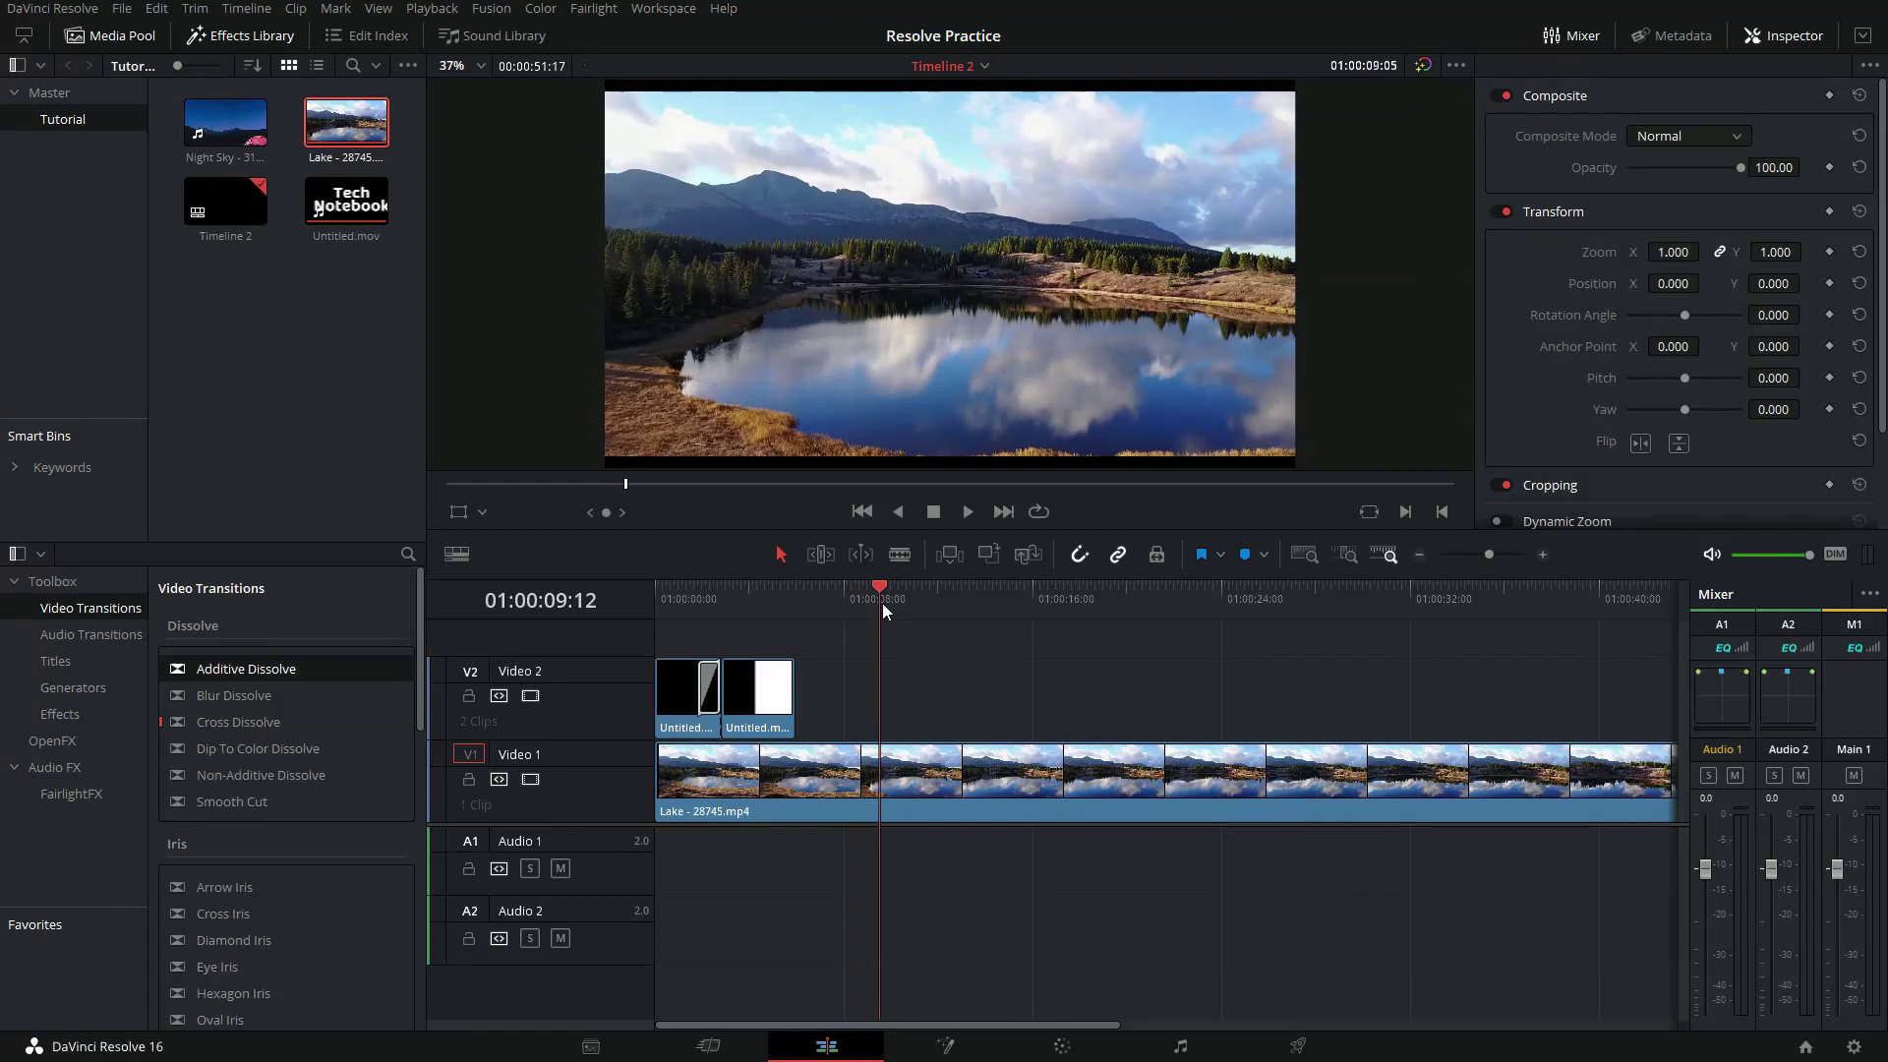
{"action": "key", "text": "b"}
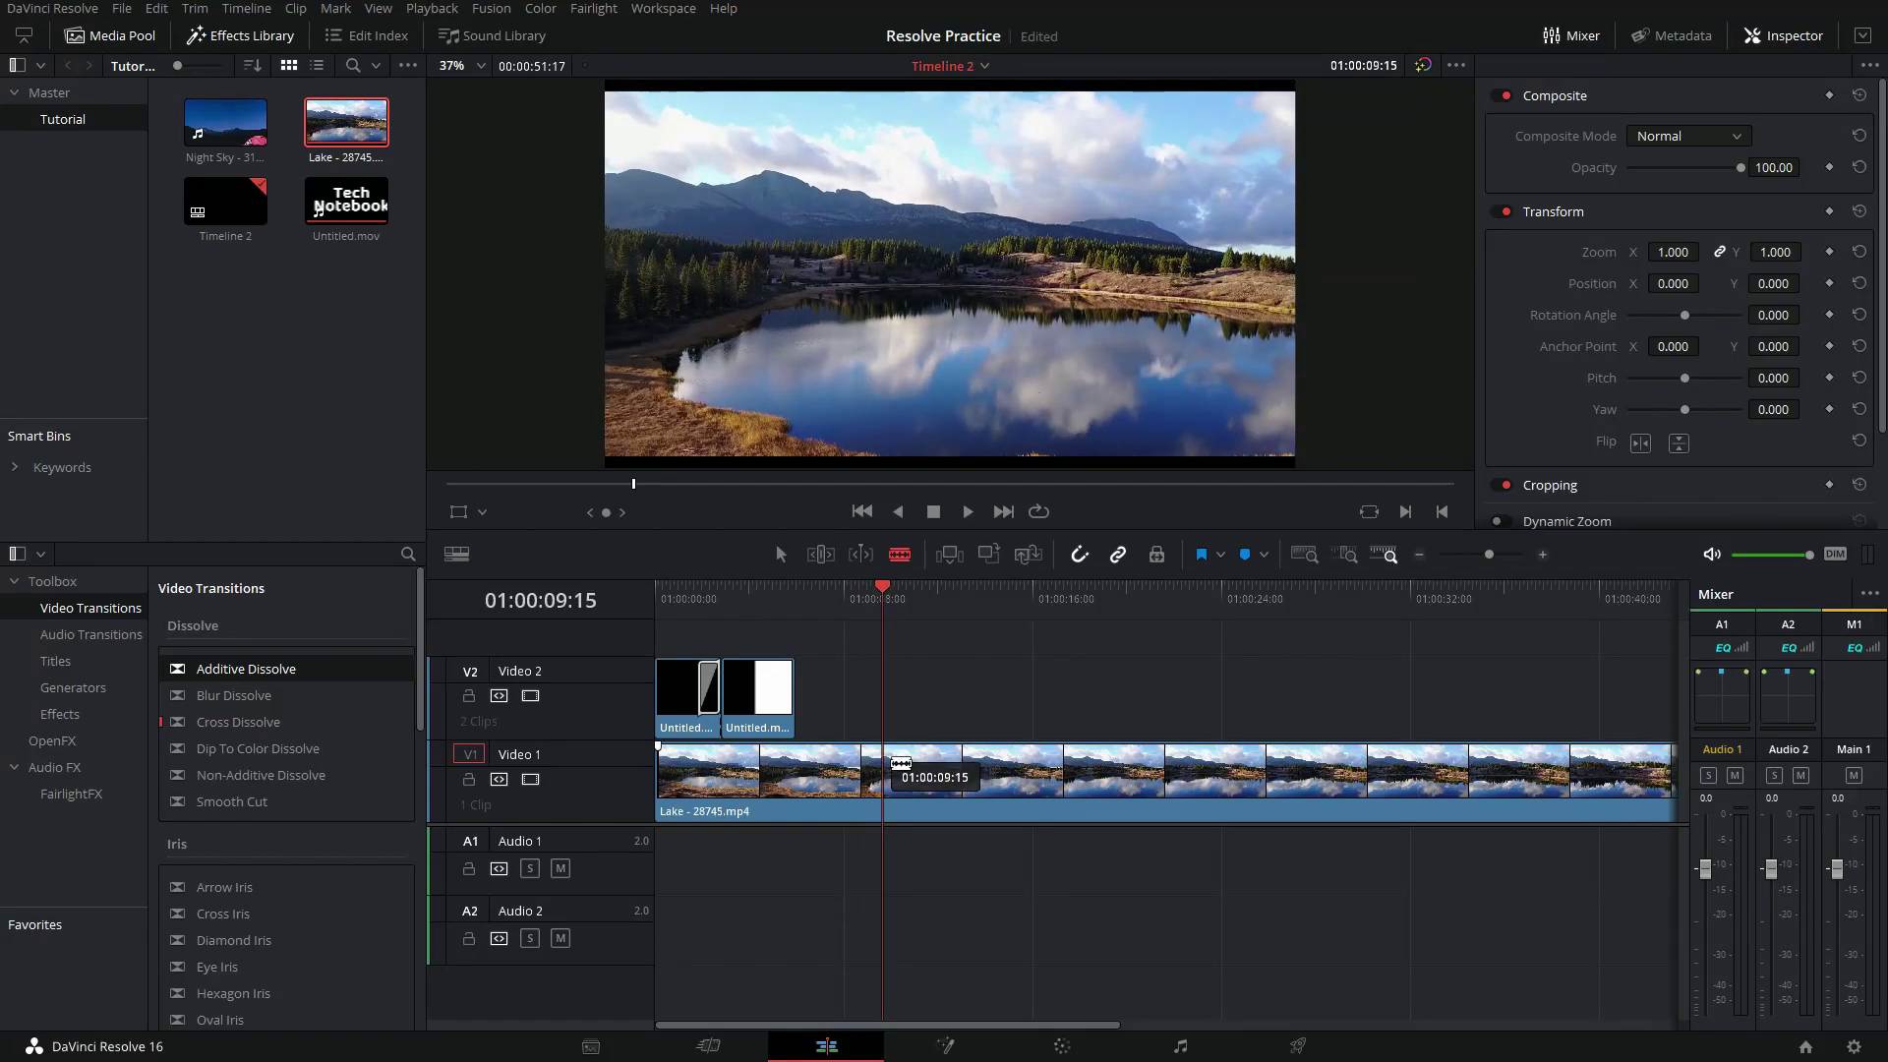
{"action": "left_click", "coordinate": [884, 767]}
{"action": "key", "text": "a"}
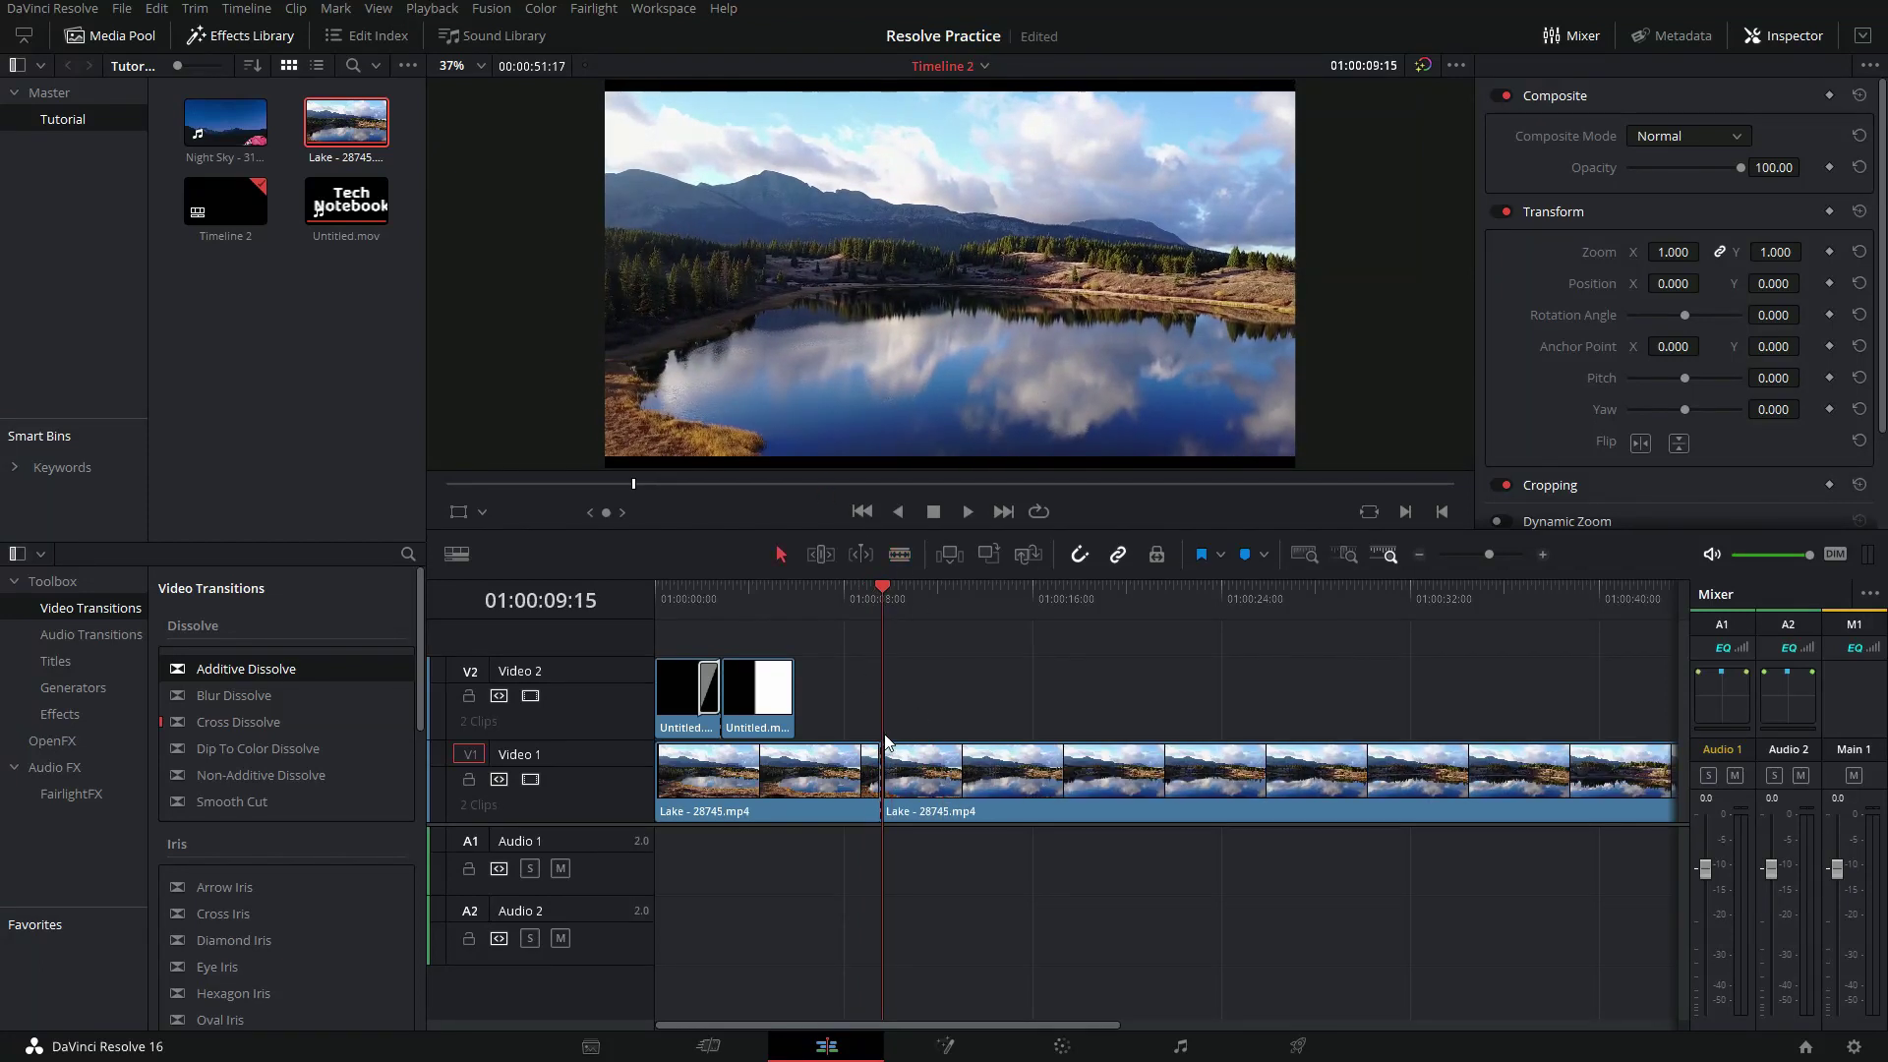
{"action": "left_click", "coordinate": [960, 772]}
{"action": "key", "text": "Delete"}
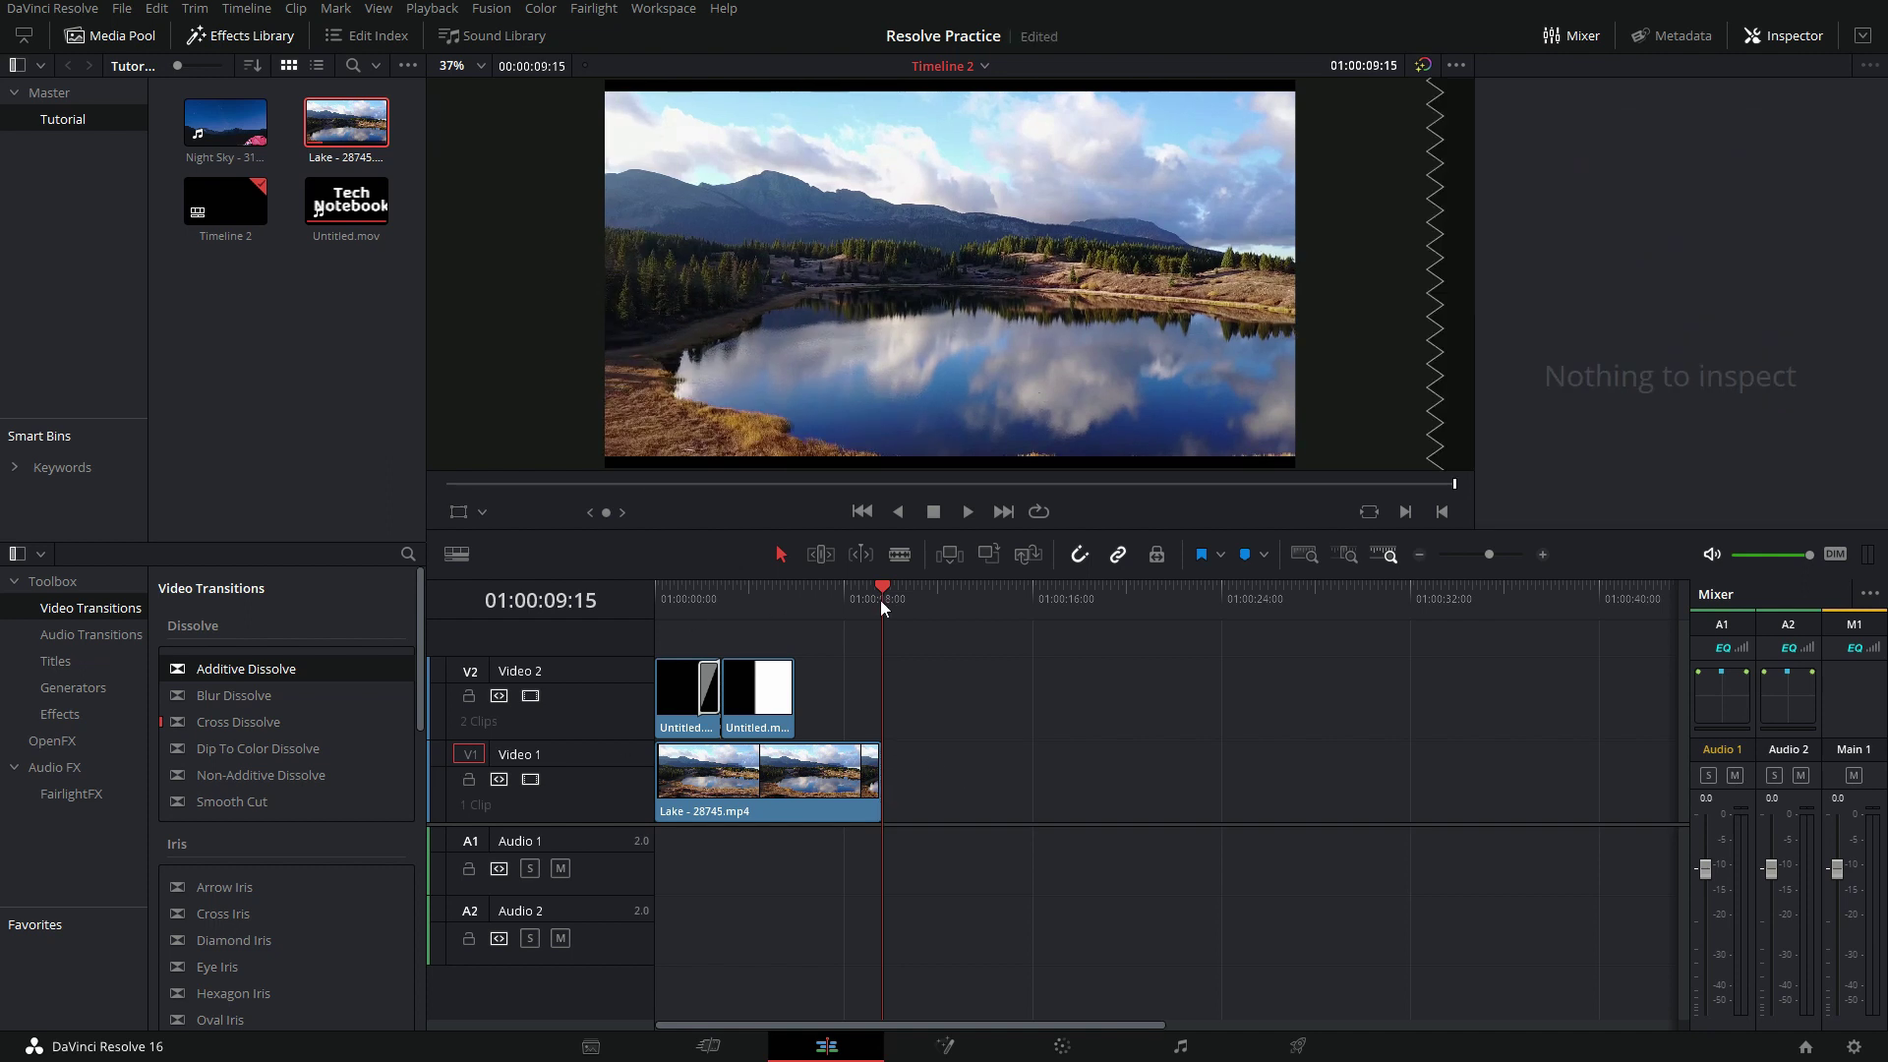